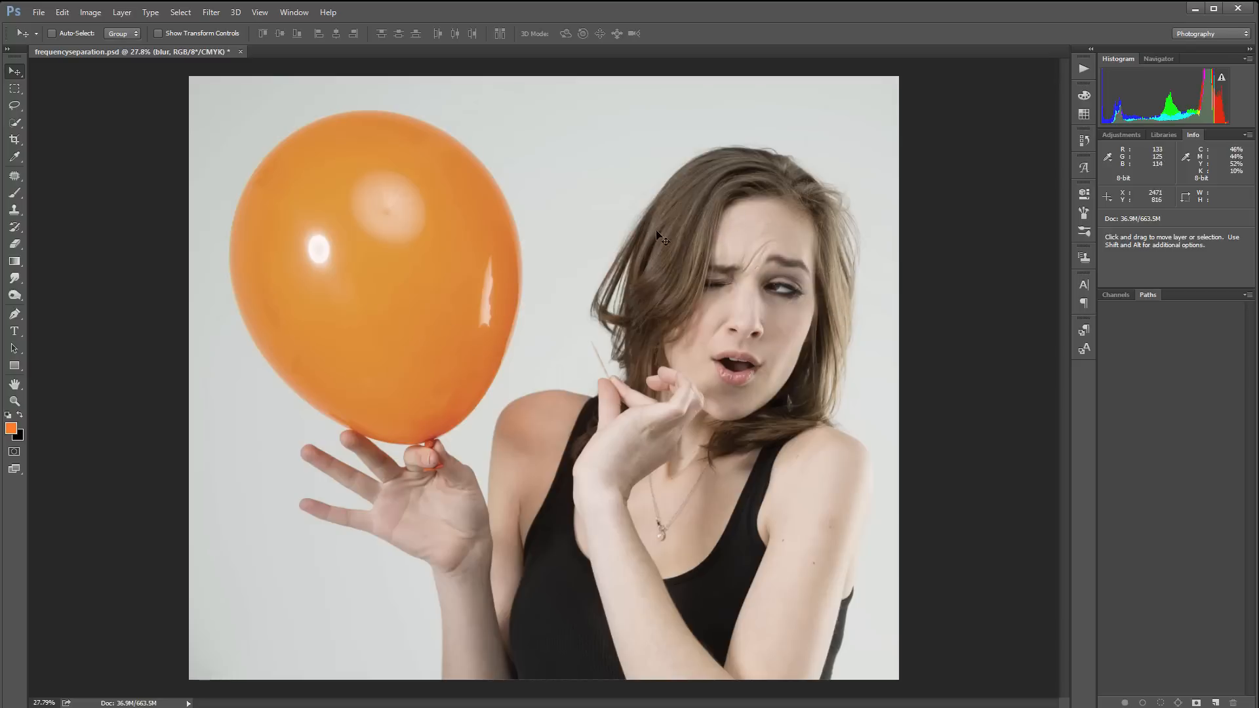
Examine the hair and face detail up close, first in colour and again with the image in black and white.
scroll(657, 231, "up", 5)
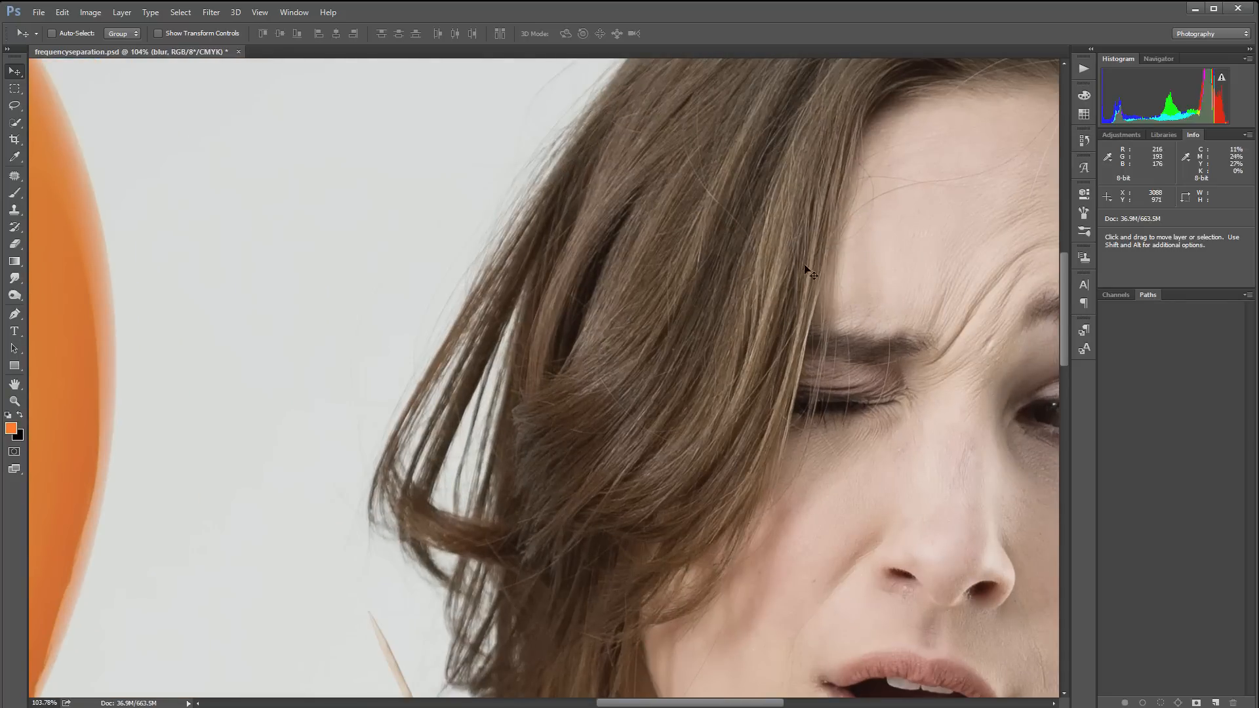
scroll(578, 315, "down", 6)
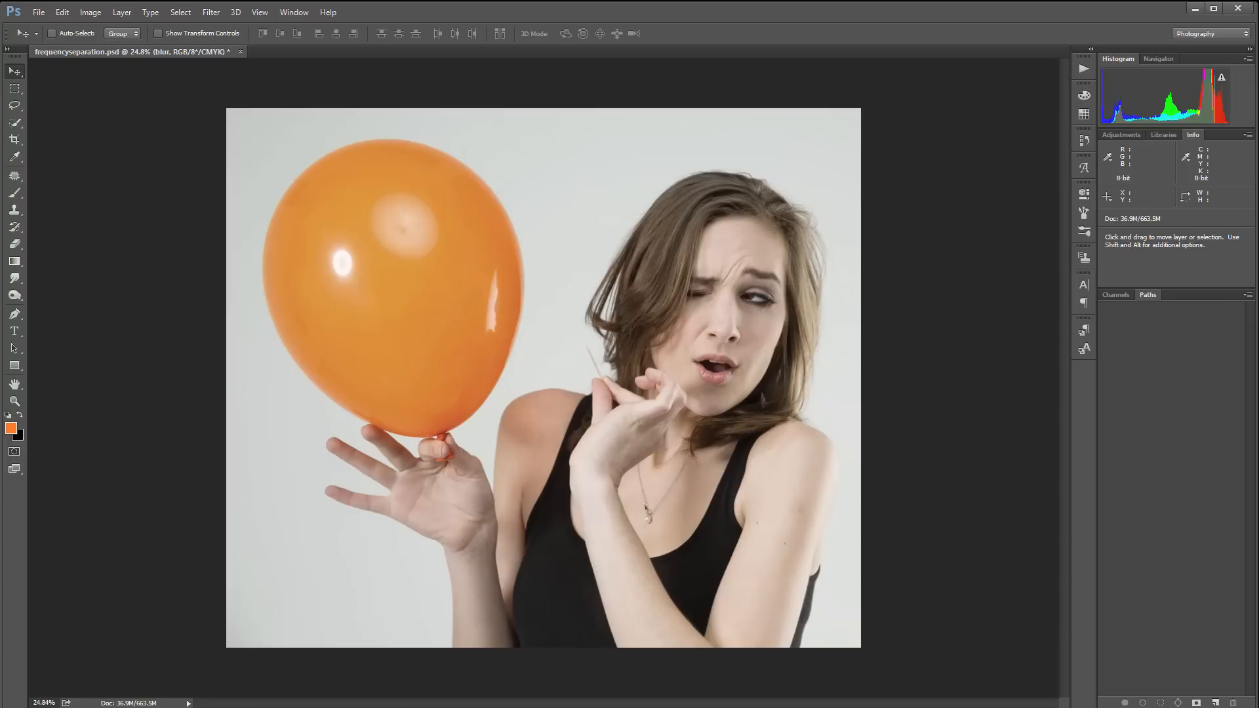
key("ctrl+shift+u")
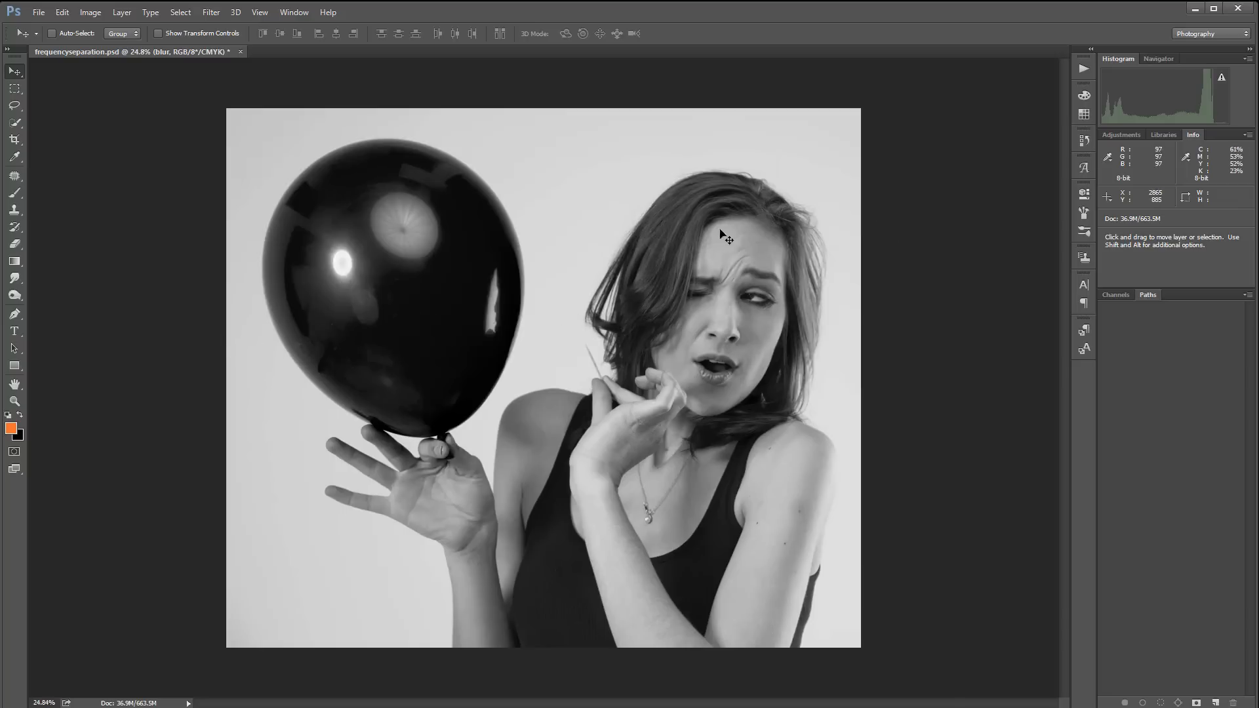
scroll(677, 258, "up", 5)
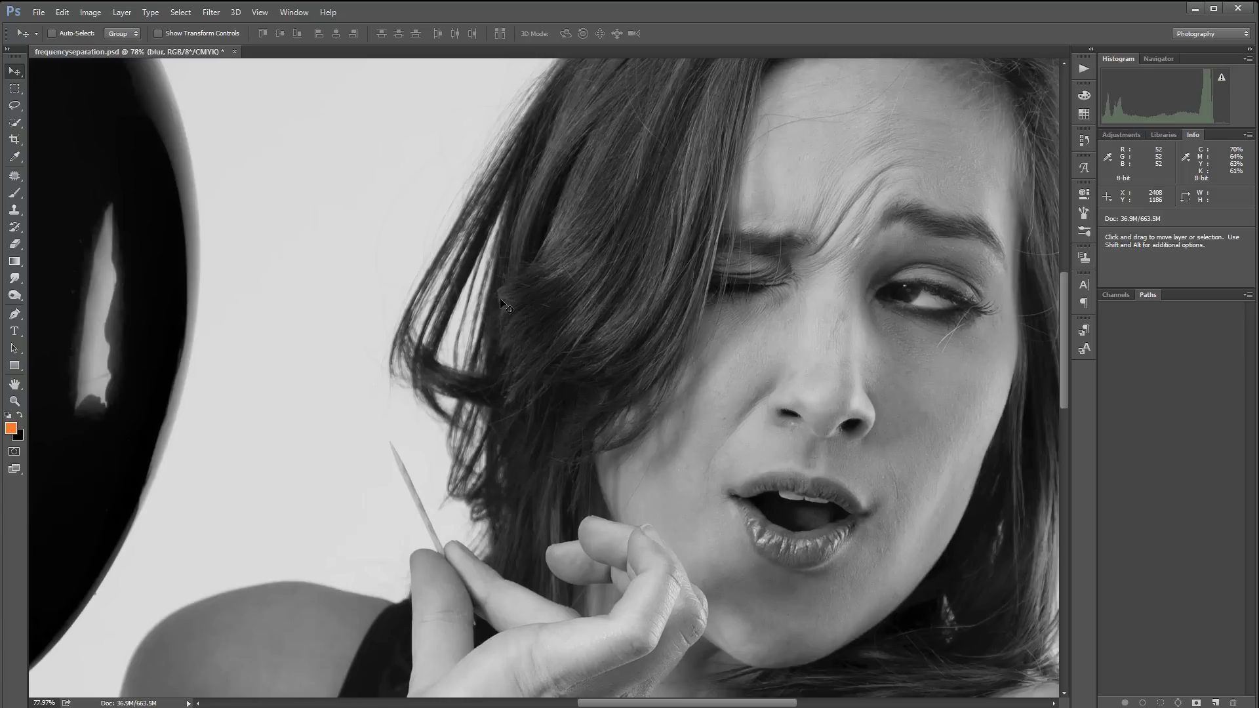
scroll(500, 301, "down", 5)
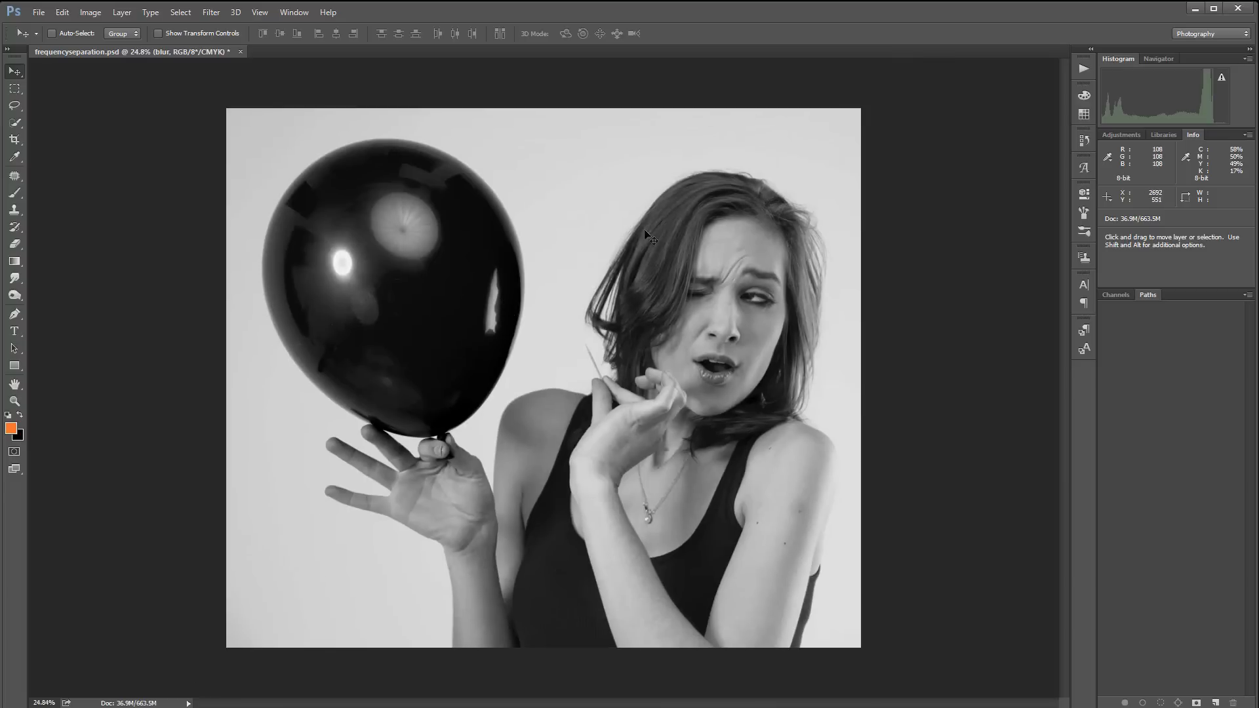
Examine the eyes, skin and lips in the sharp colour image, and the hair and forehead in the blurred version.
scroll(598, 262, "up", 1)
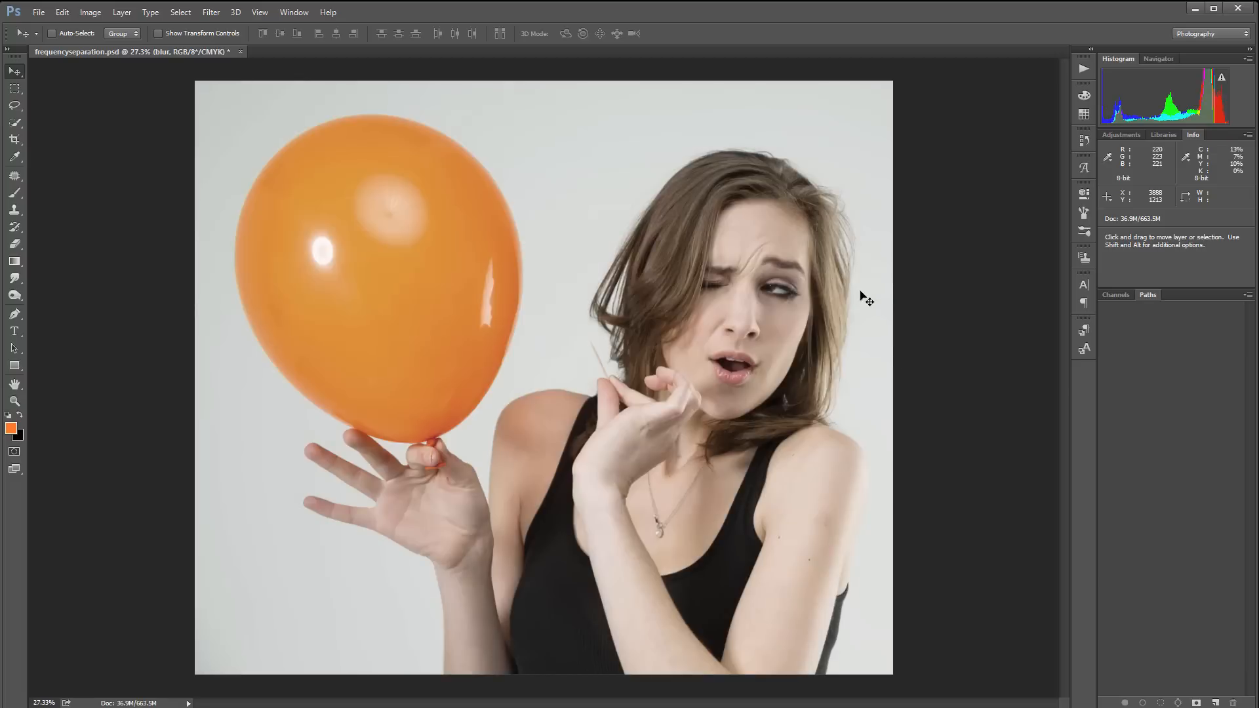
scroll(790, 319, "up", 10)
scroll(723, 364, "up", 6)
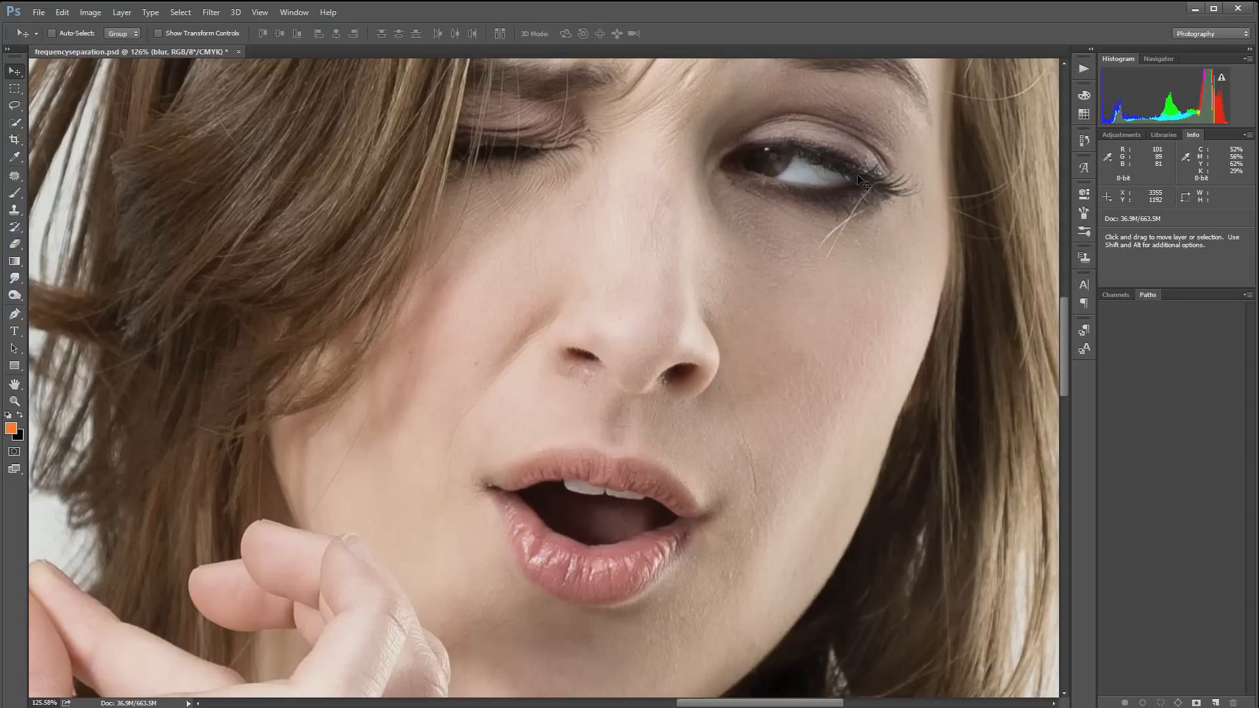
scroll(514, 366, "down", 6)
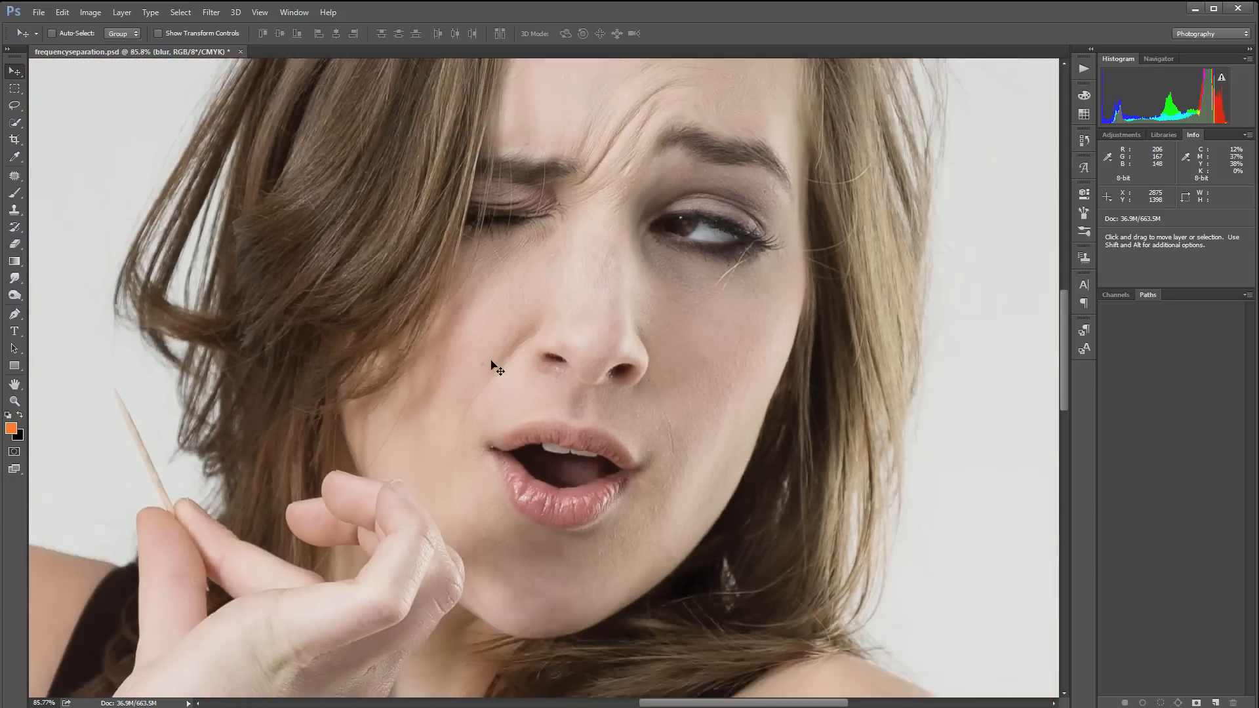
scroll(354, 341, "down", 1)
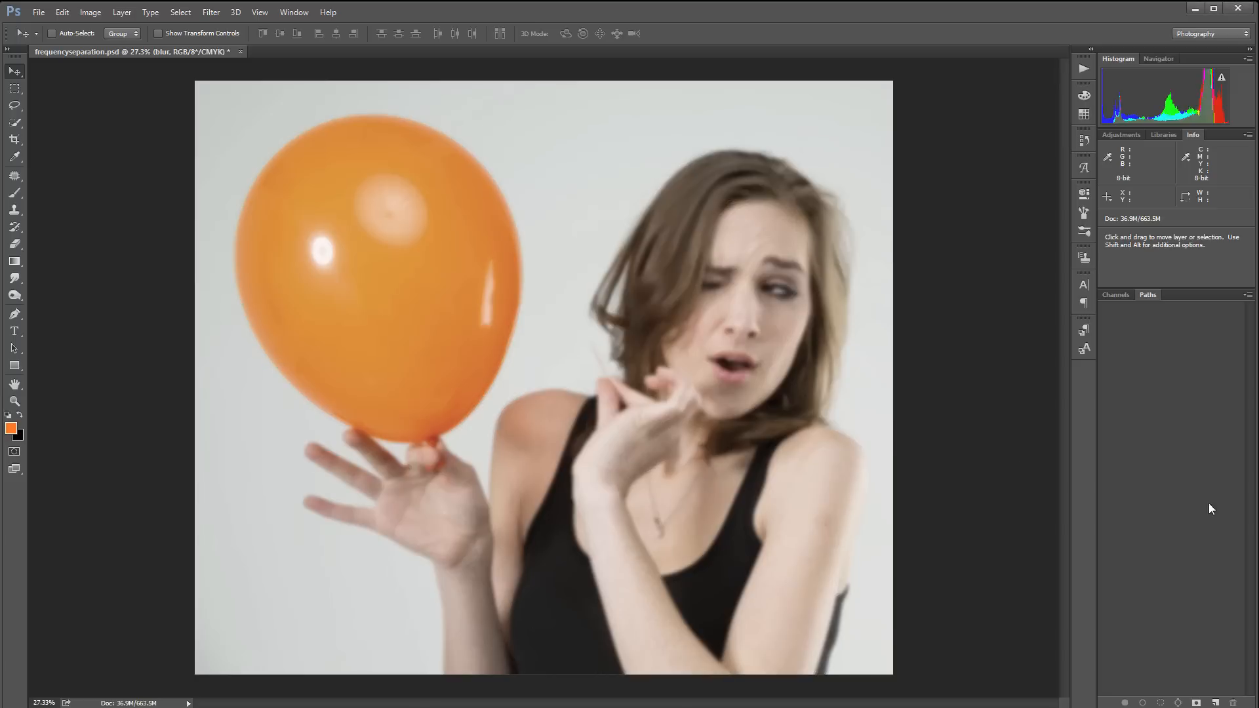
scroll(750, 234, "up", 5)
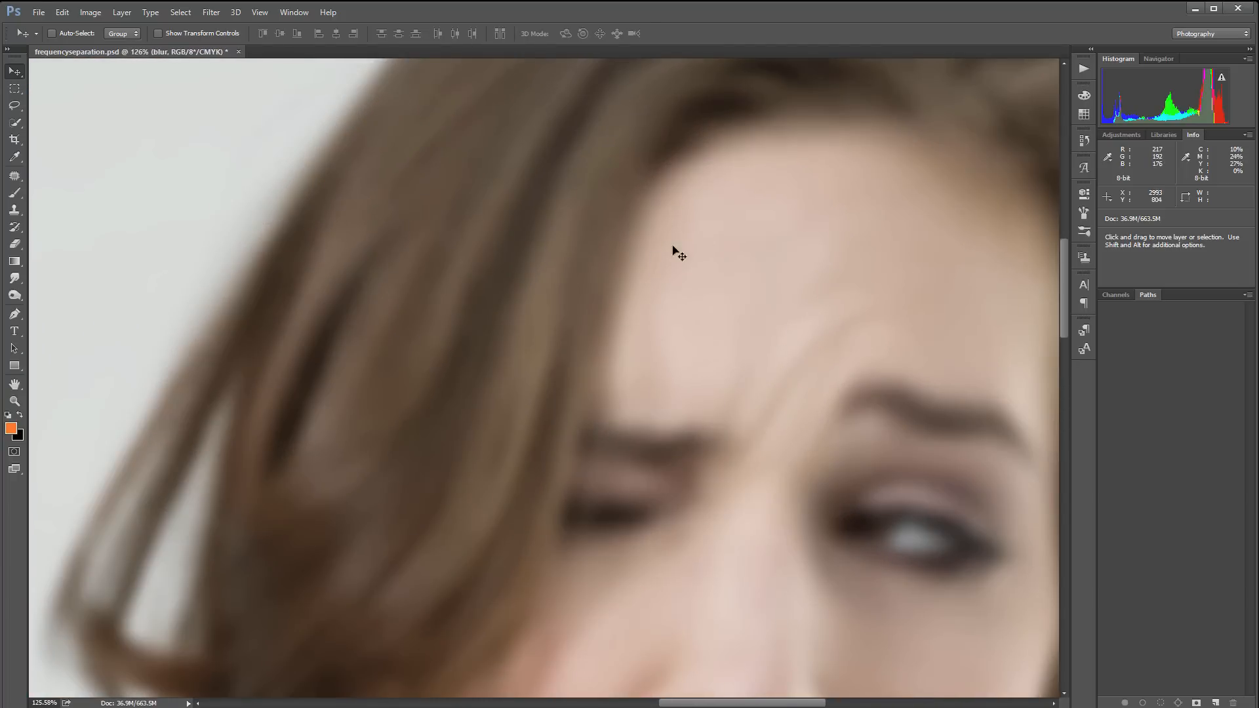
scroll(642, 407, "down", 4)
scroll(643, 403, "down", 3)
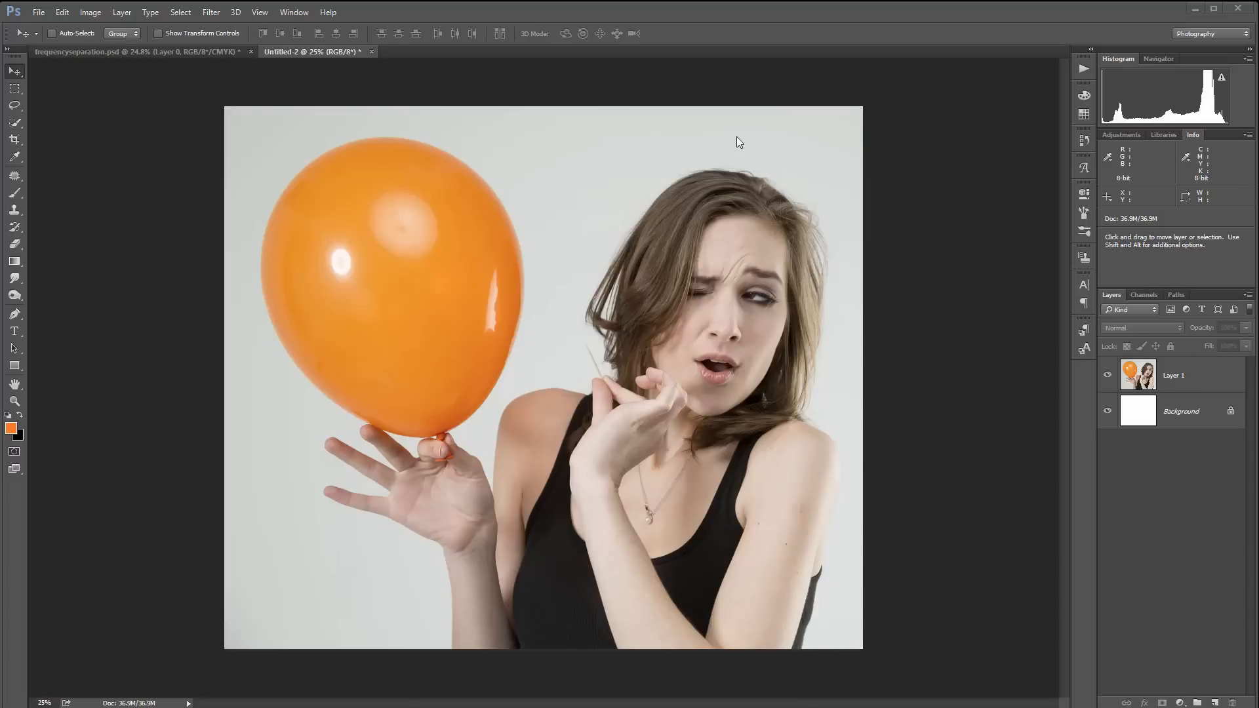
Rename the photo layer above the background as Low.
double_click(1179, 379)
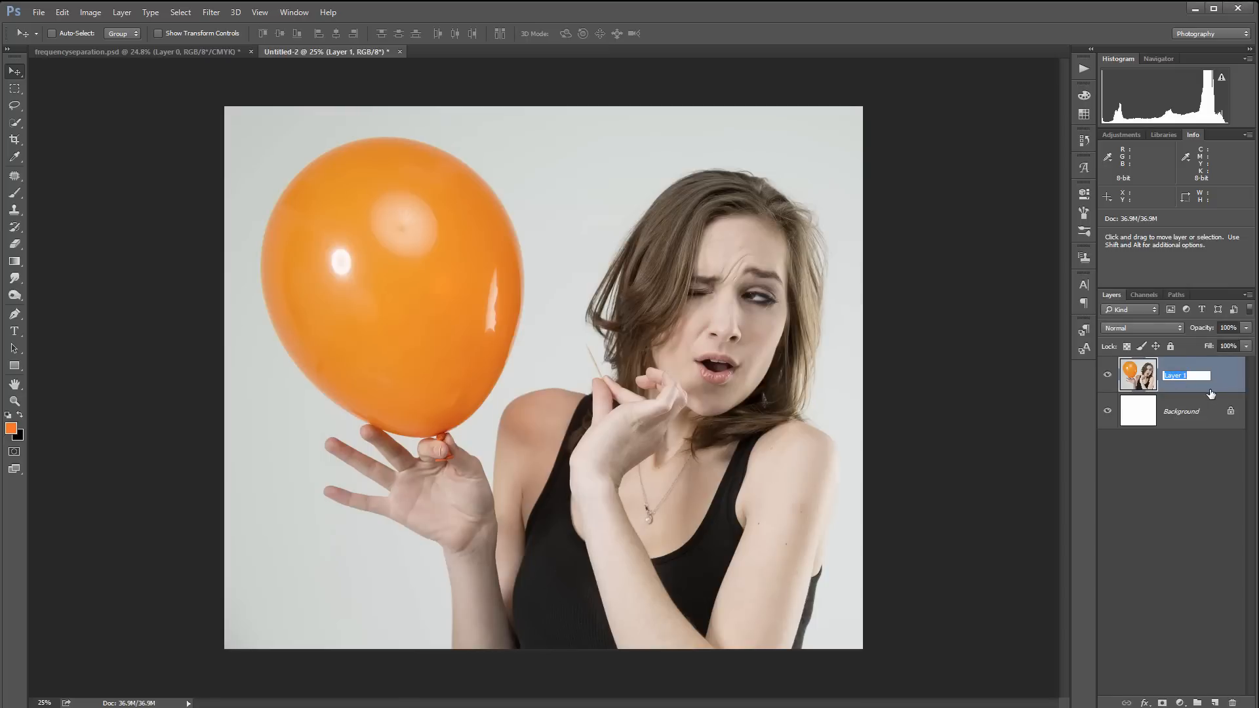
type("Low")
key("Return")
Duplicate the Low layer and rename the copy as High.
left_click_drag(1200, 375, 1213, 701)
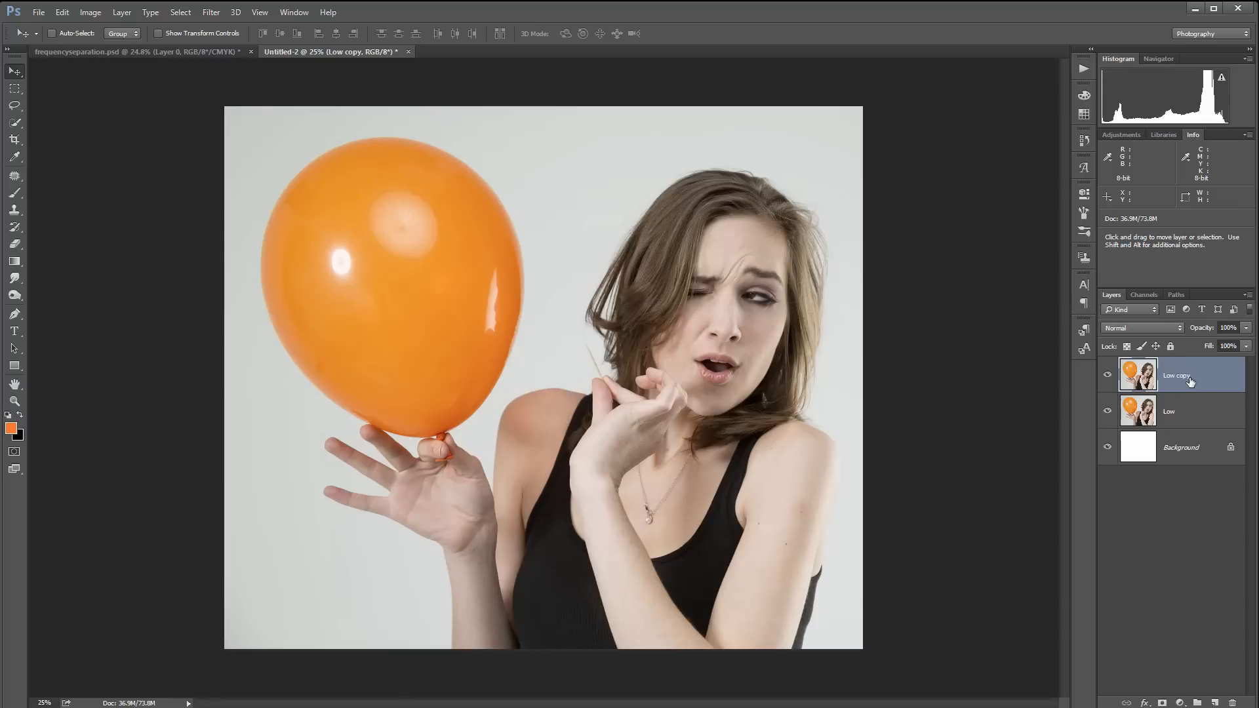
double_click(1190, 379)
type("High")
key("Return")
Hide the High layer and make the Low layer the active one.
left_click(1194, 417)
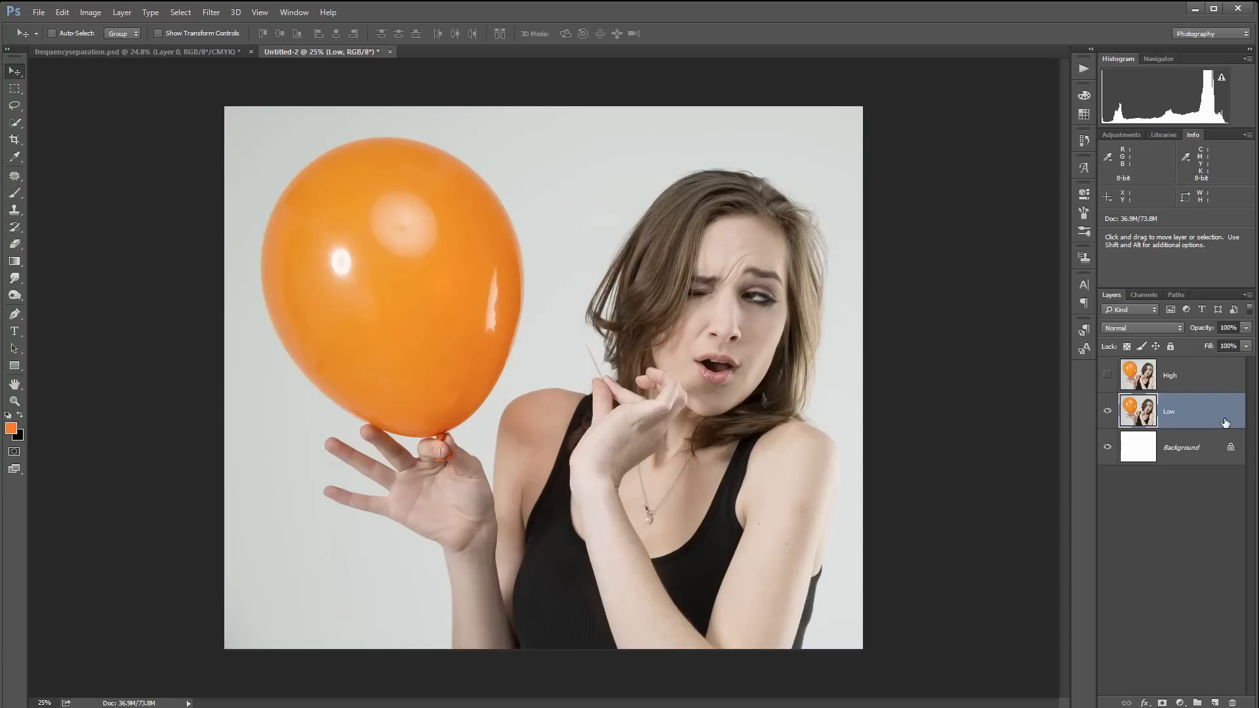
scroll(720, 254, "up", 5)
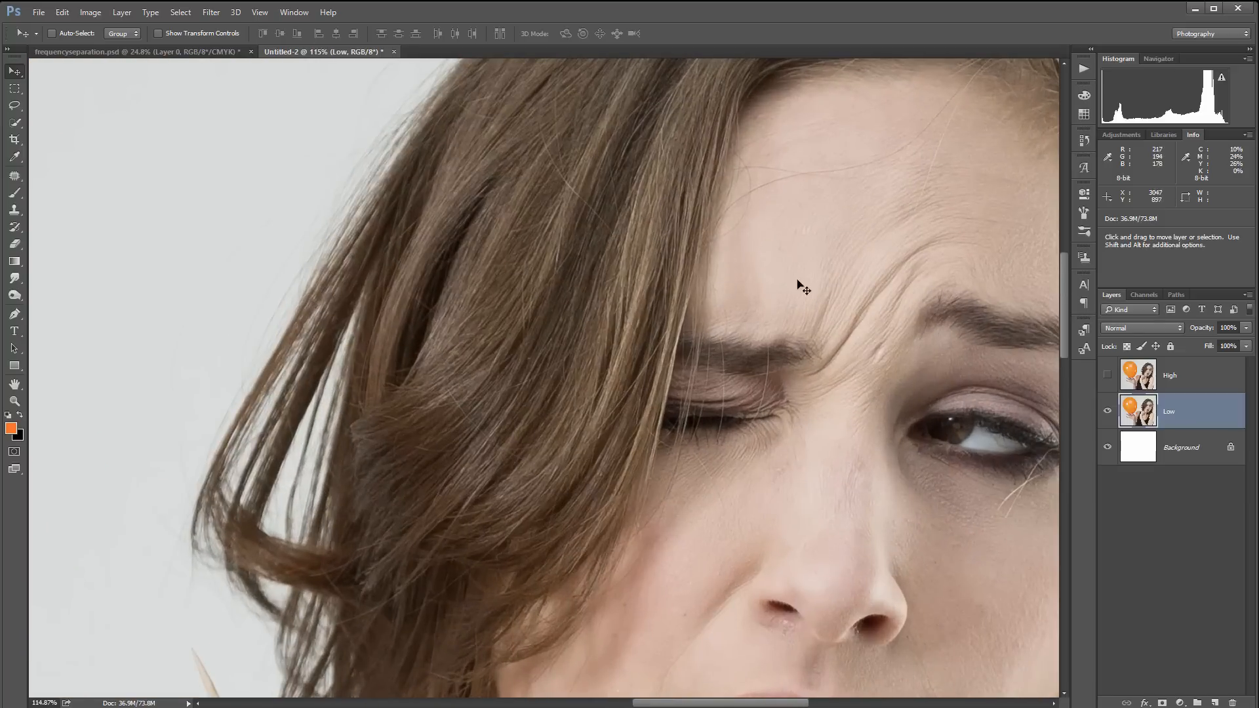
scroll(780, 389, "down", 5)
scroll(781, 389, "down", 1)
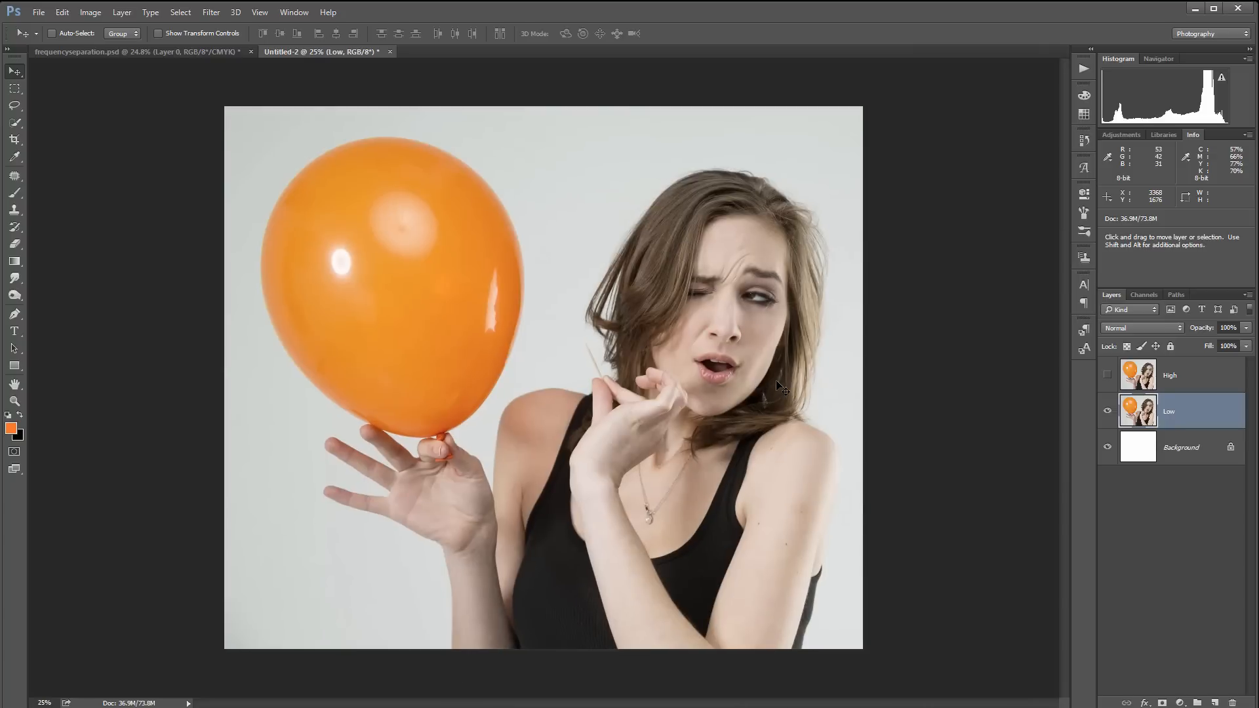
left_click(214, 13)
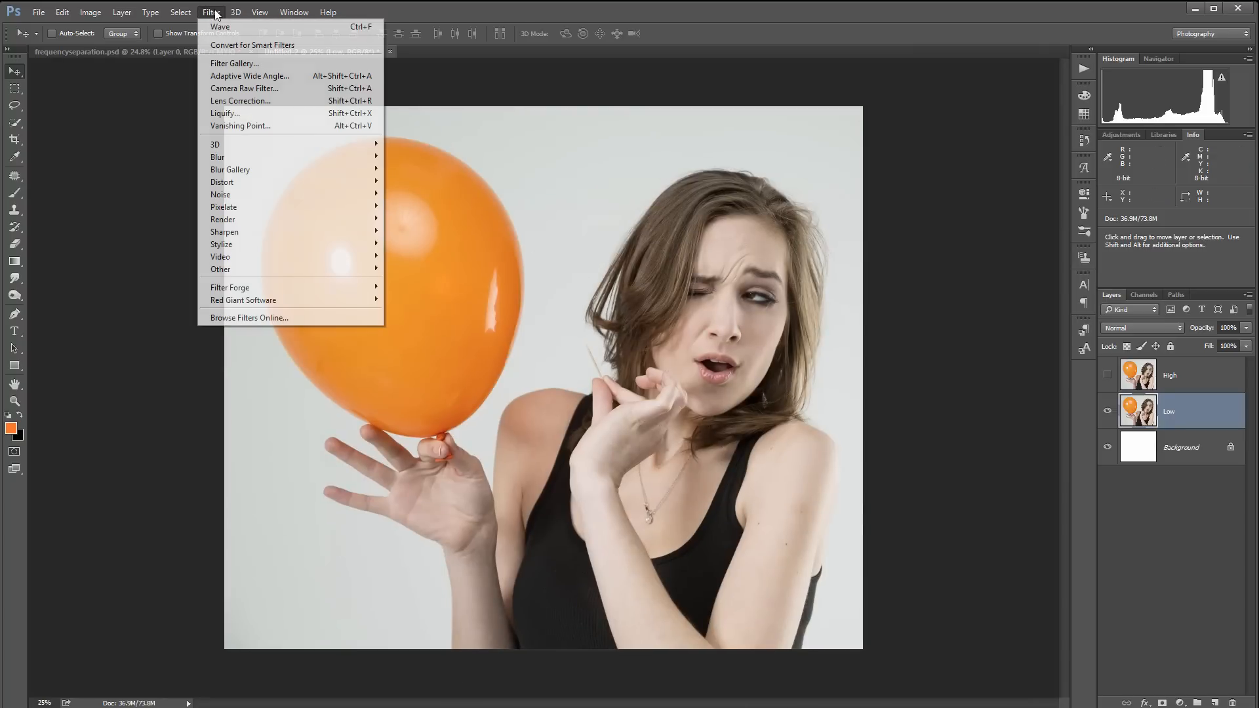
mouse_move(261, 161)
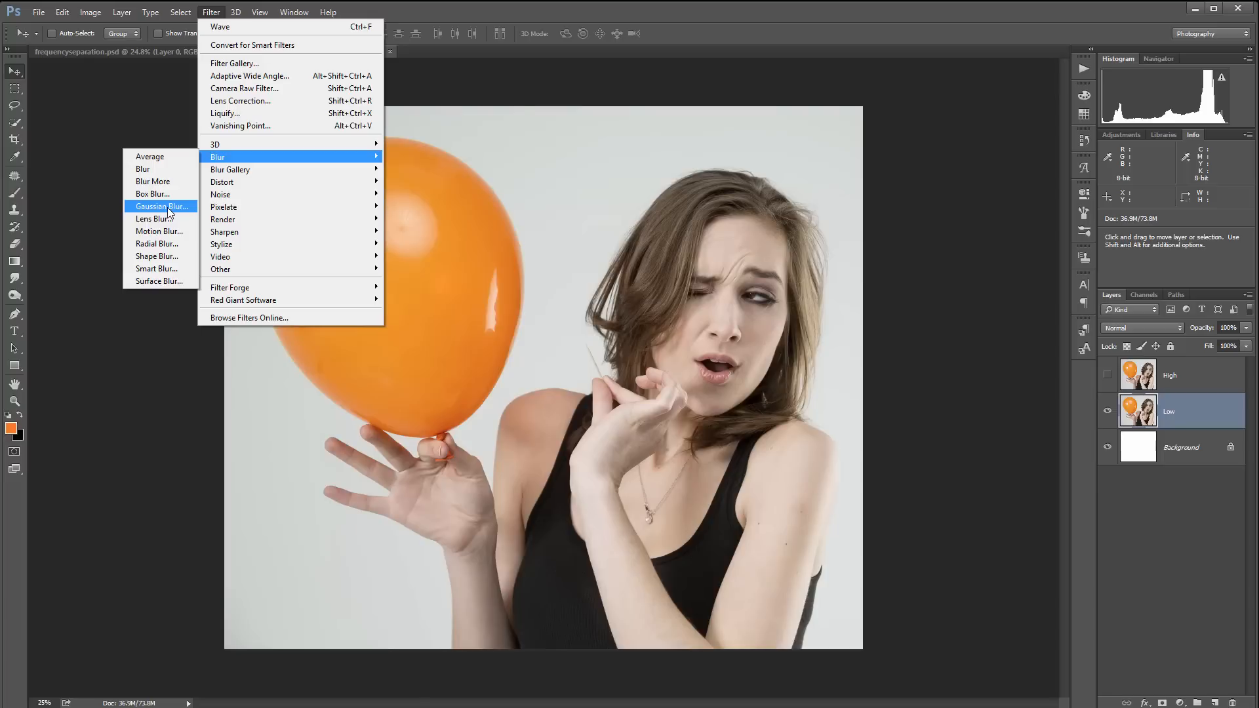
left_click(162, 207)
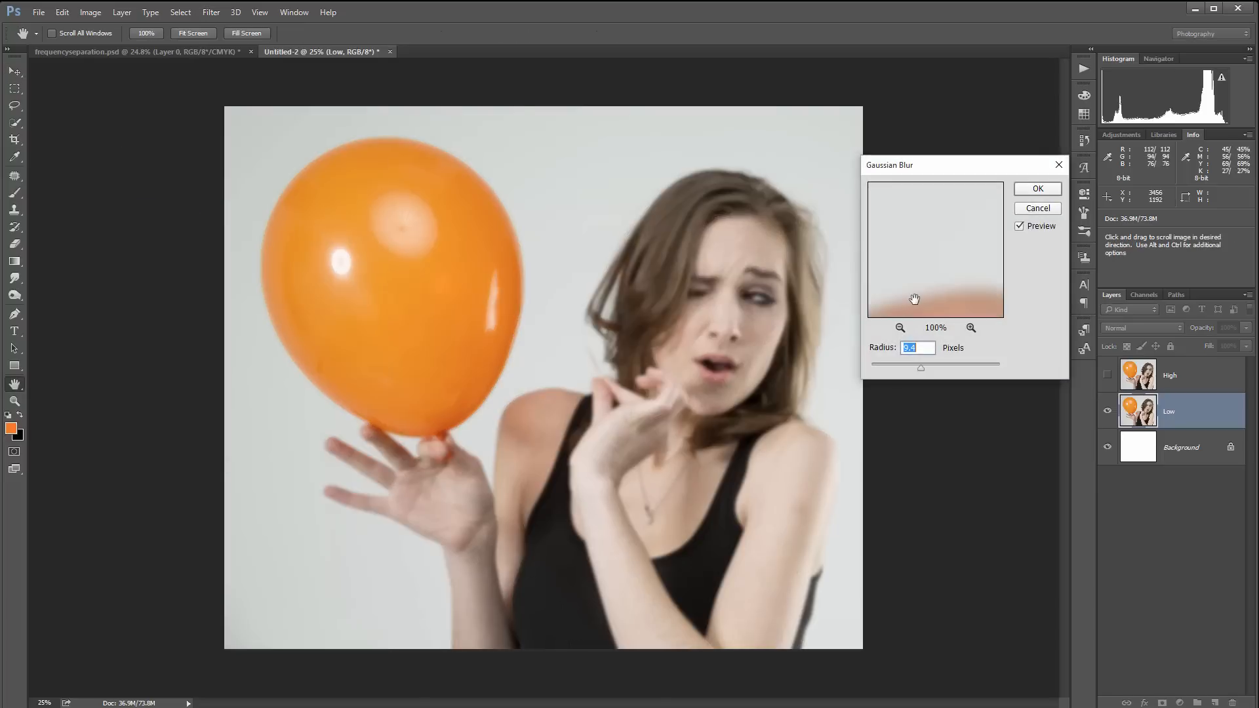
left_click(625, 244)
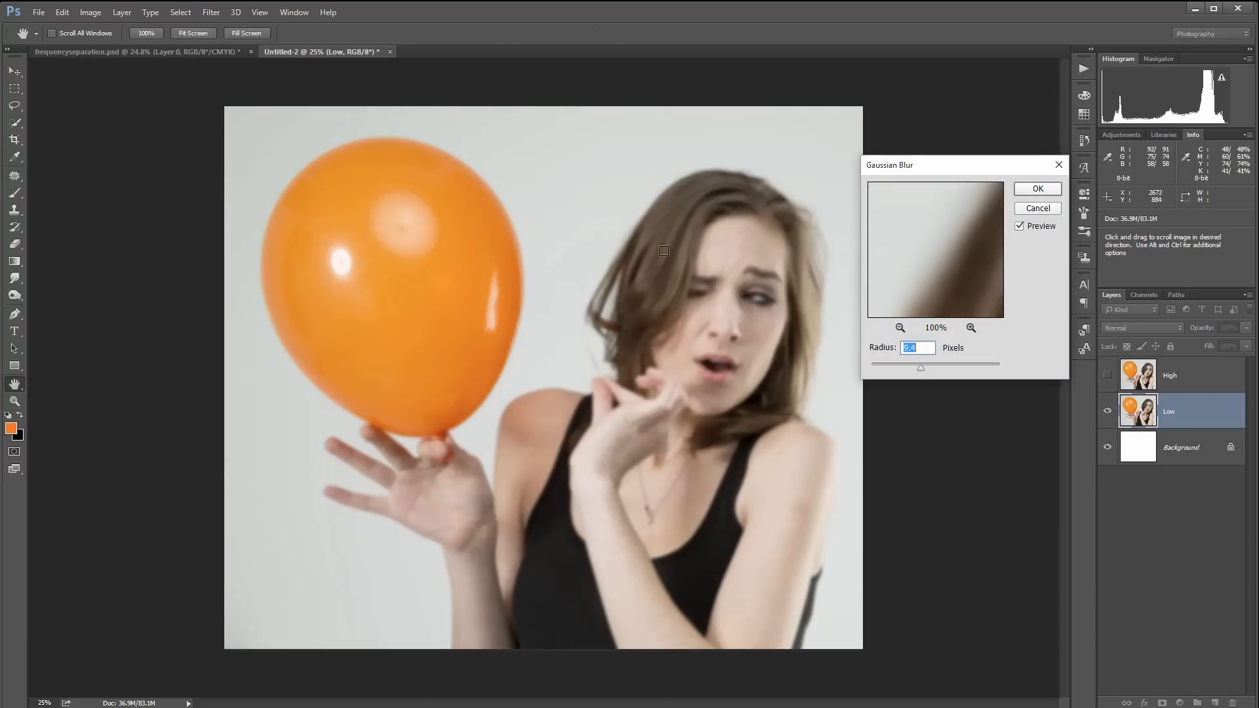
left_click(1038, 209)
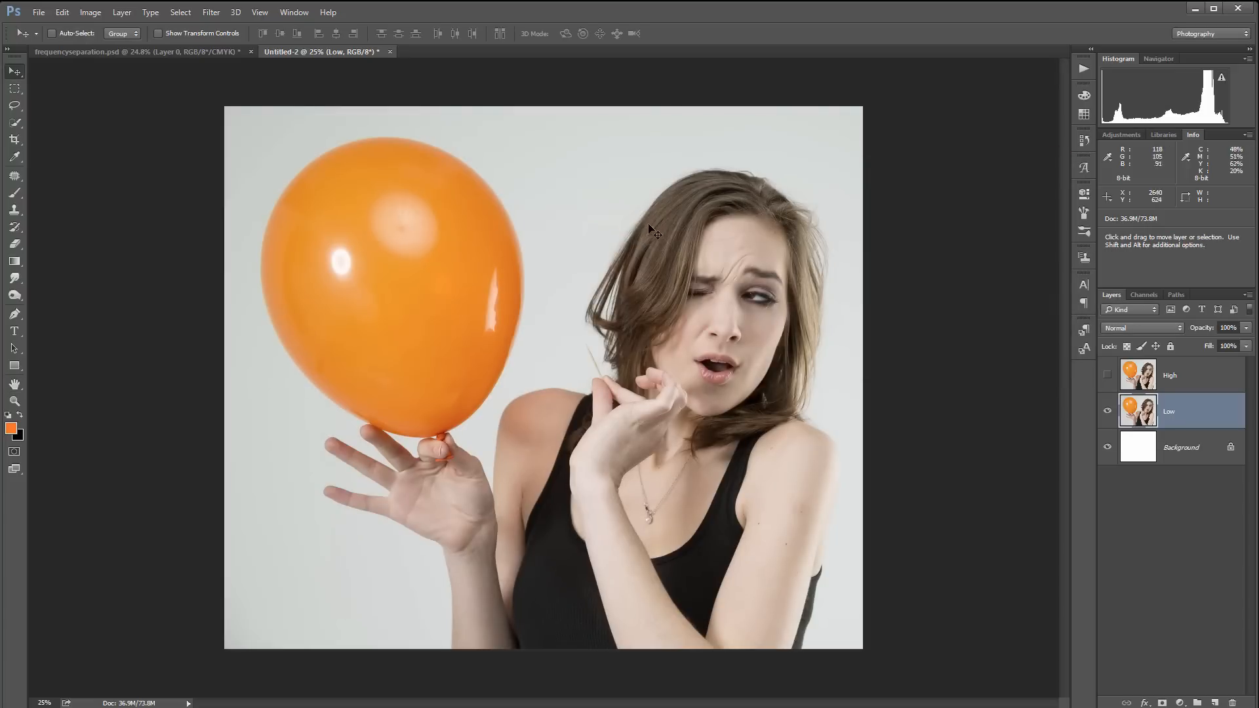
Set up a Surface Blur on the Low layer with a radius of 25 pixels and a threshold of 20 levels.
left_click(211, 12)
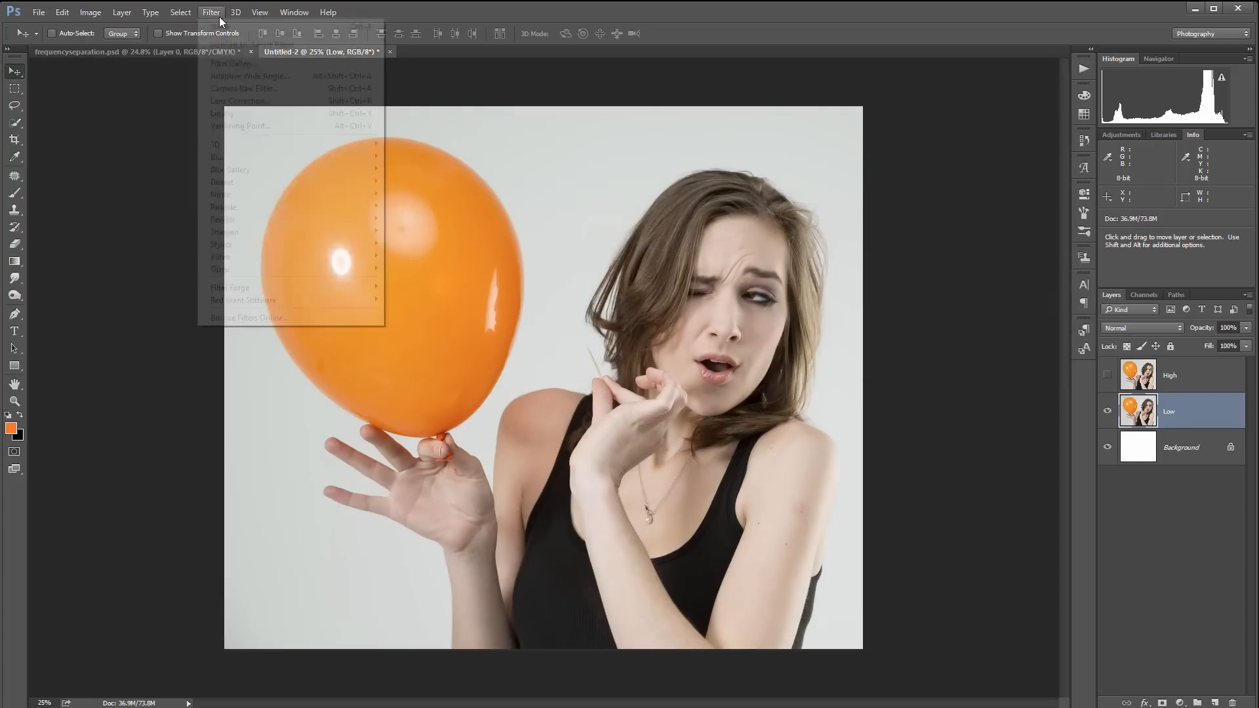
mouse_move(249, 157)
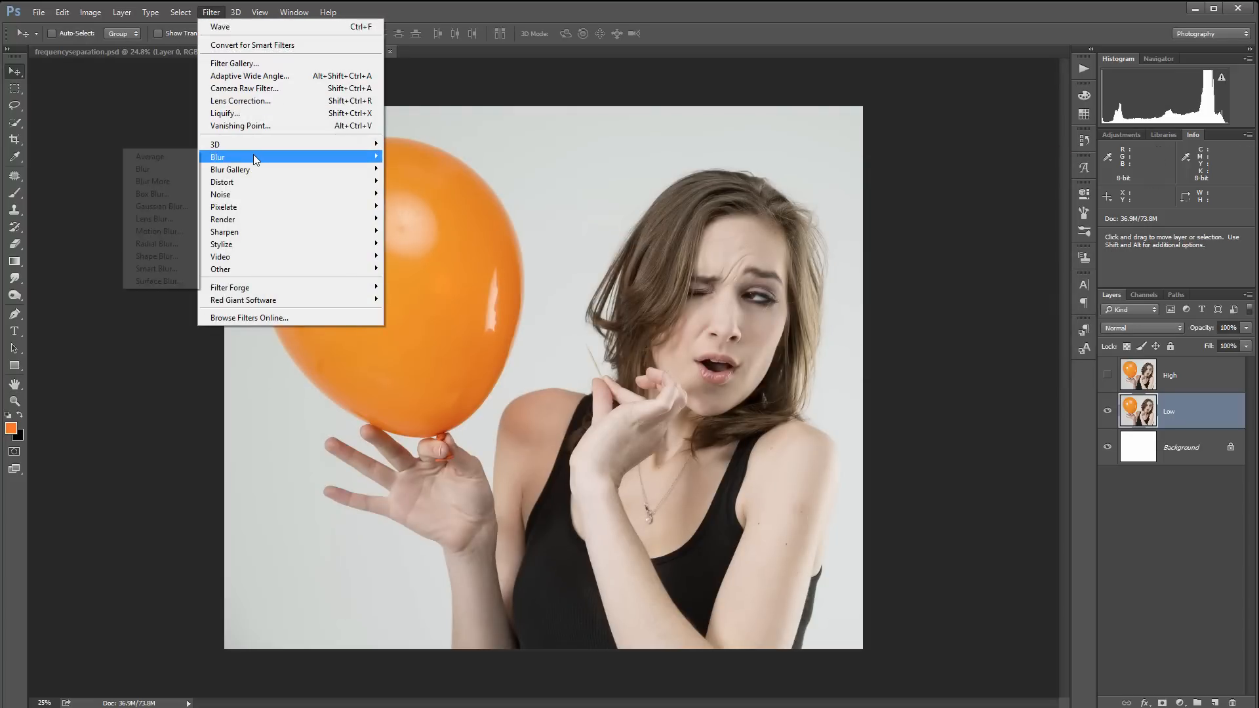
left_click(139, 282)
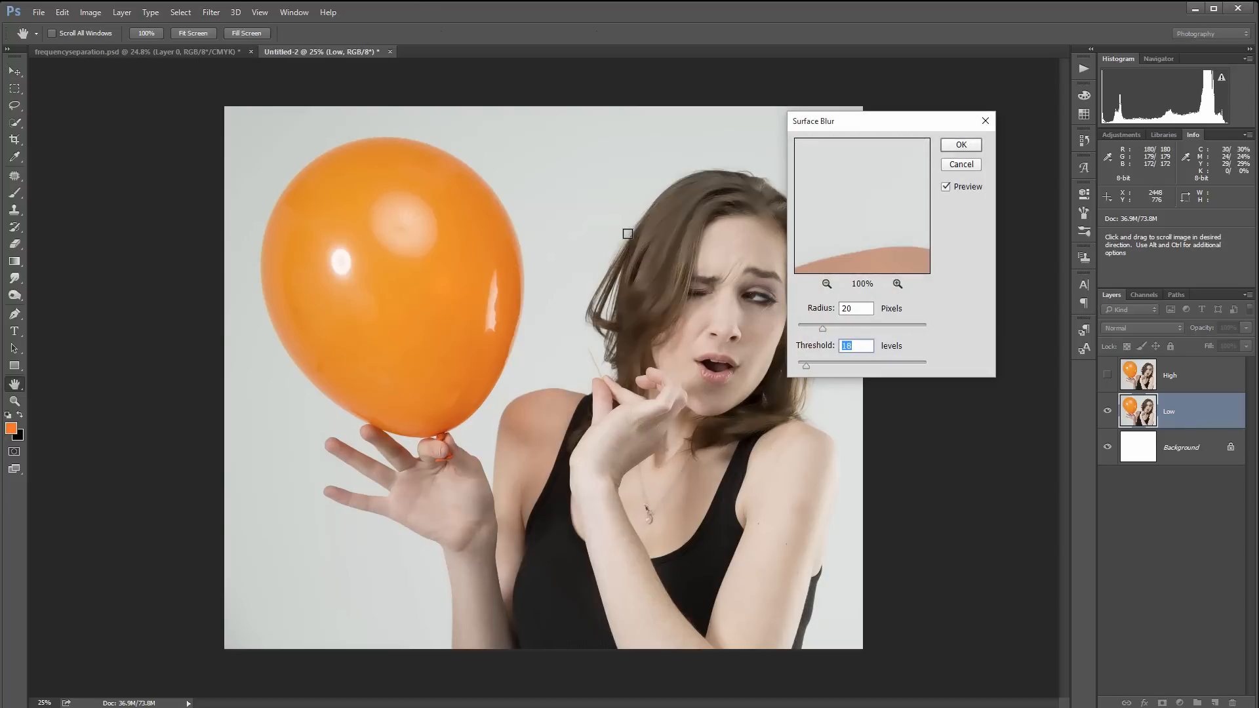
left_click(630, 234)
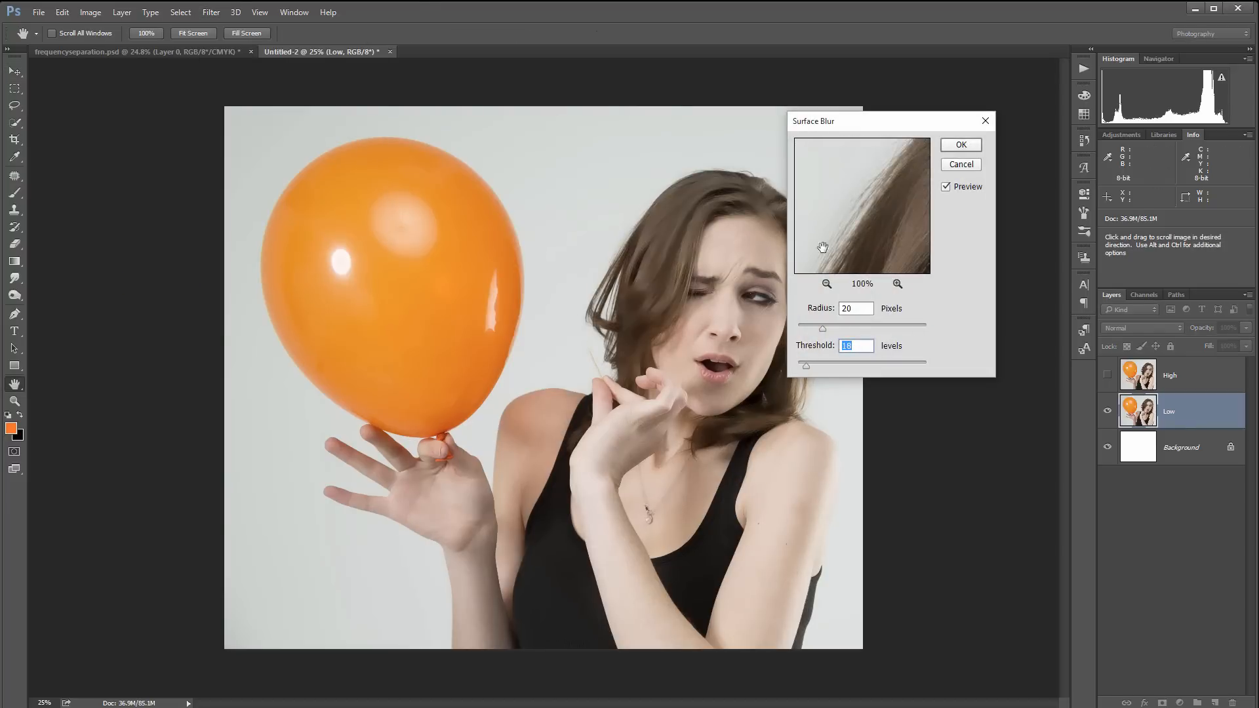
left_click_drag(910, 129, 954, 151)
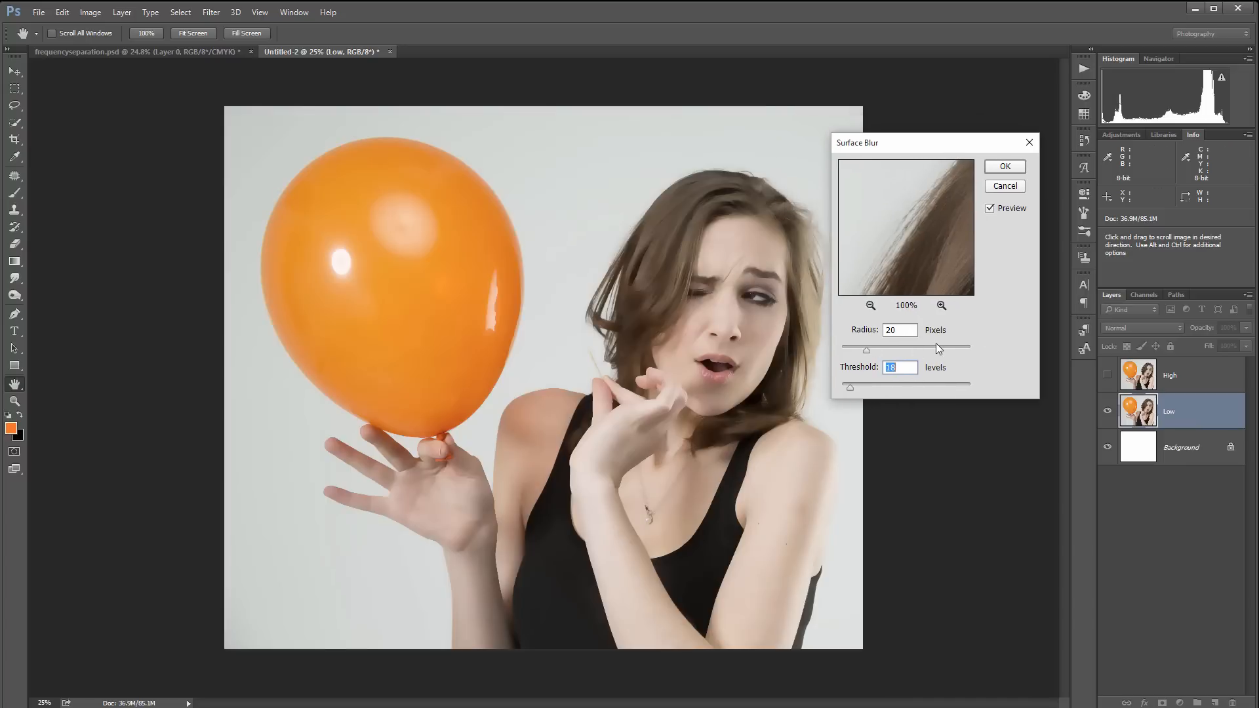
left_click(714, 261)
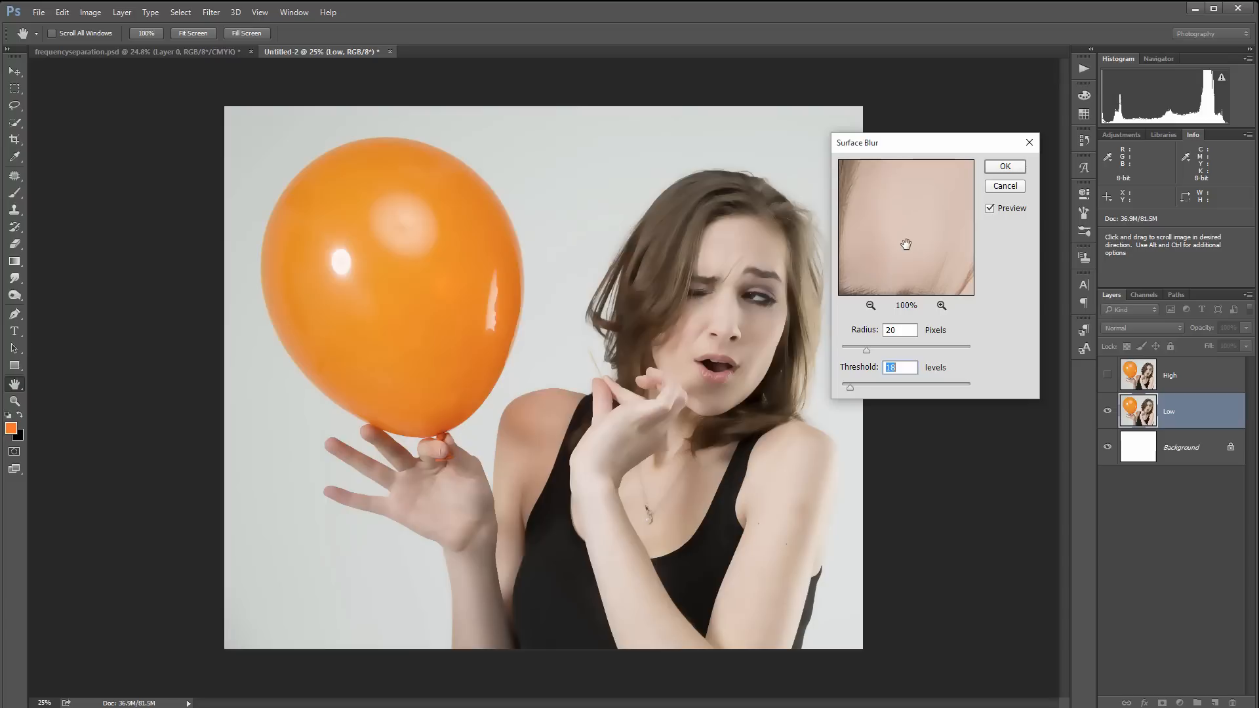
left_click_drag(906, 244, 915, 161)
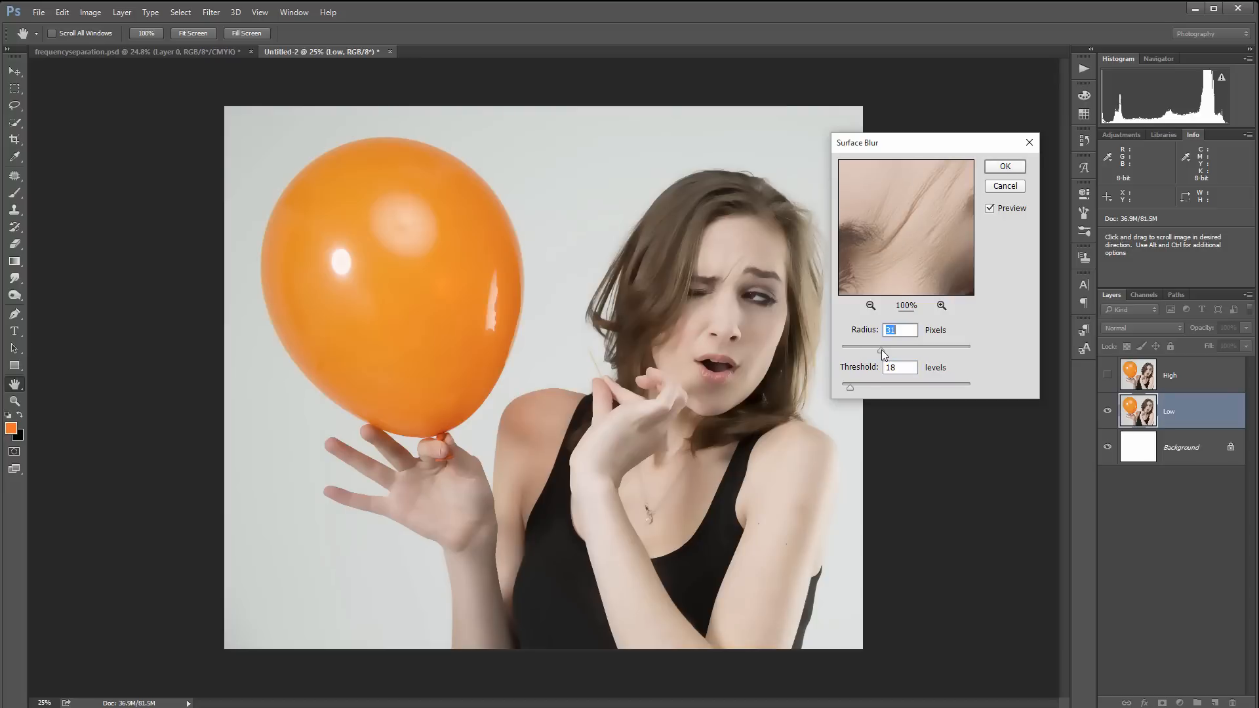
left_click_drag(851, 387, 851, 387)
Examine the Surface Blur preview on the forehead, hairline, hands, shoulder and cheek to judge the skin smoothing.
left_click_drag(913, 198, 935, 256)
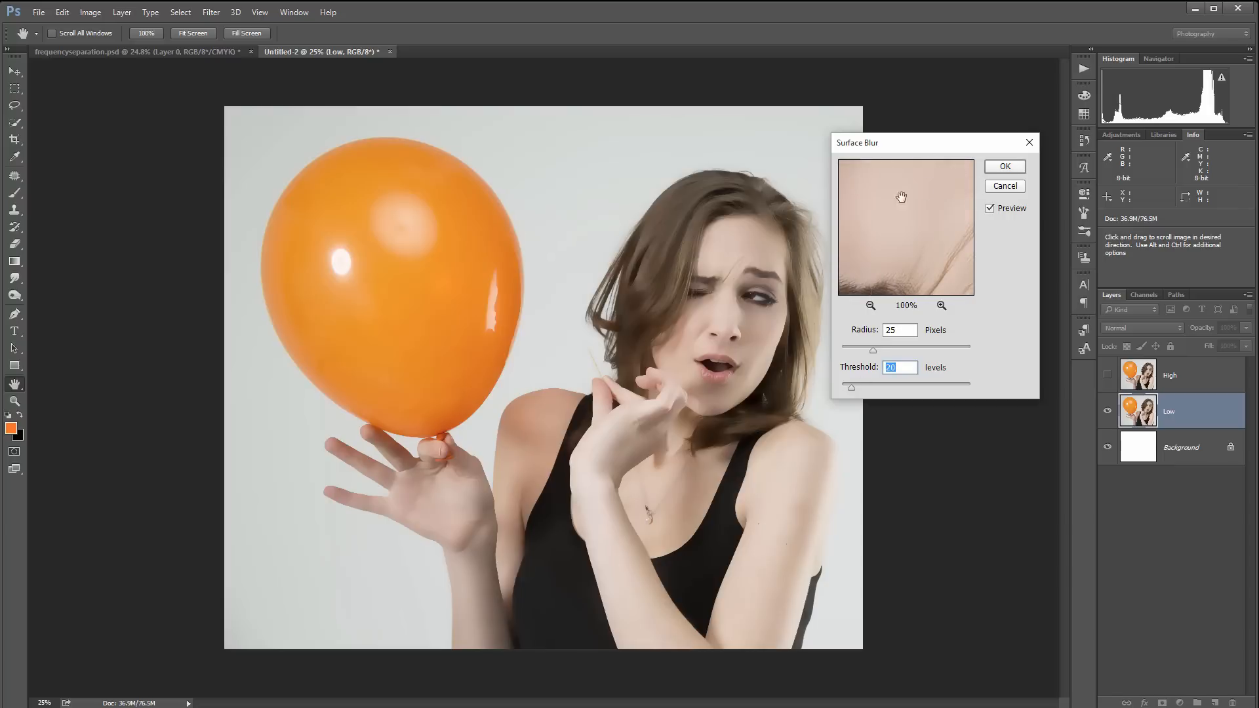
left_click_drag(900, 196, 943, 209)
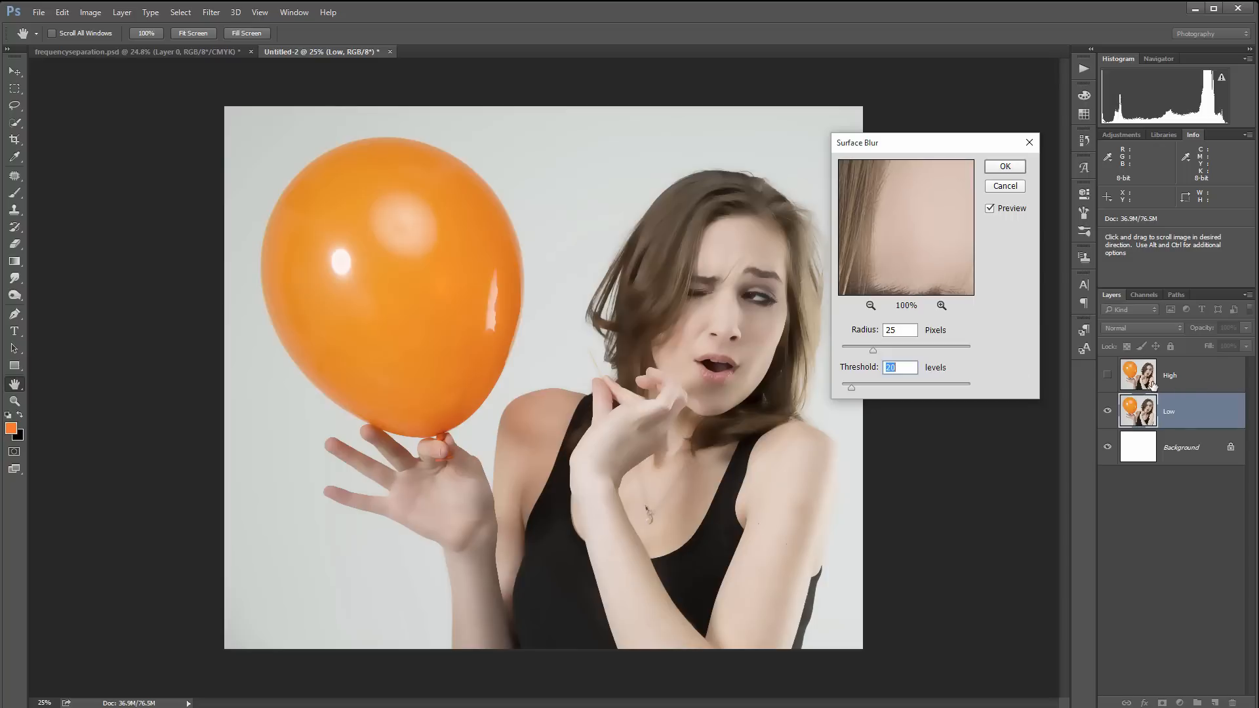
left_click_drag(927, 197, 935, 219)
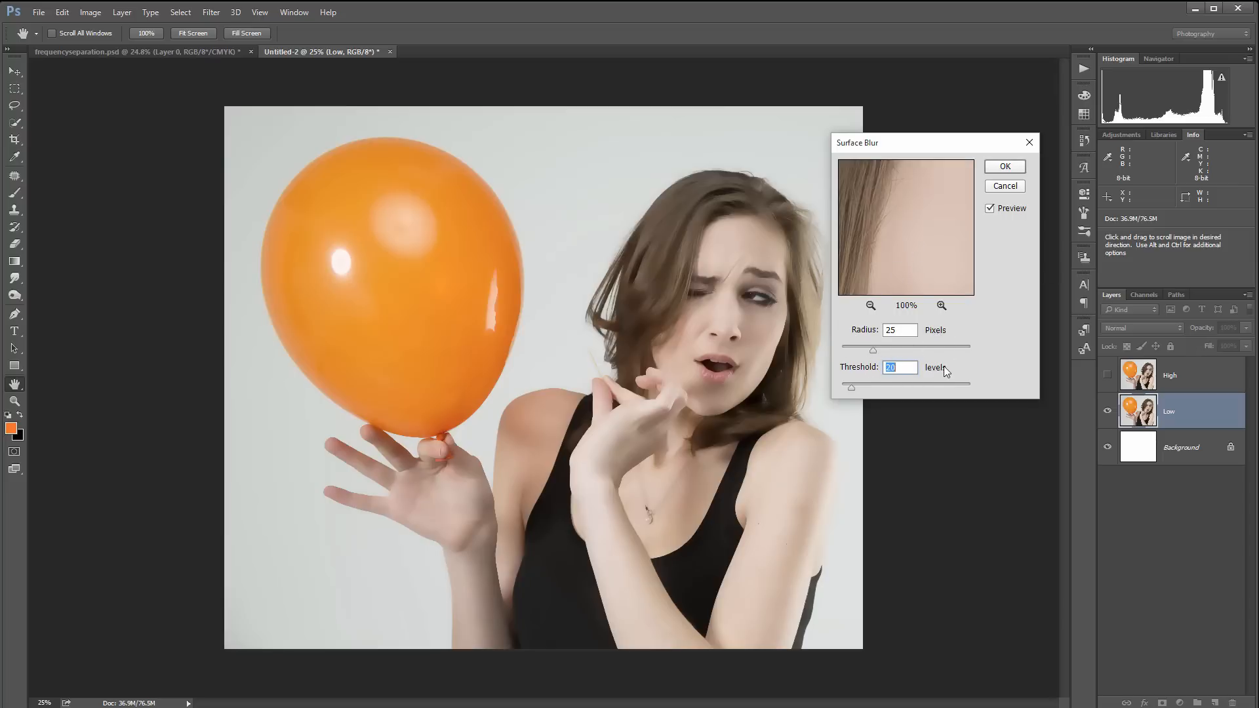
left_click(614, 427)
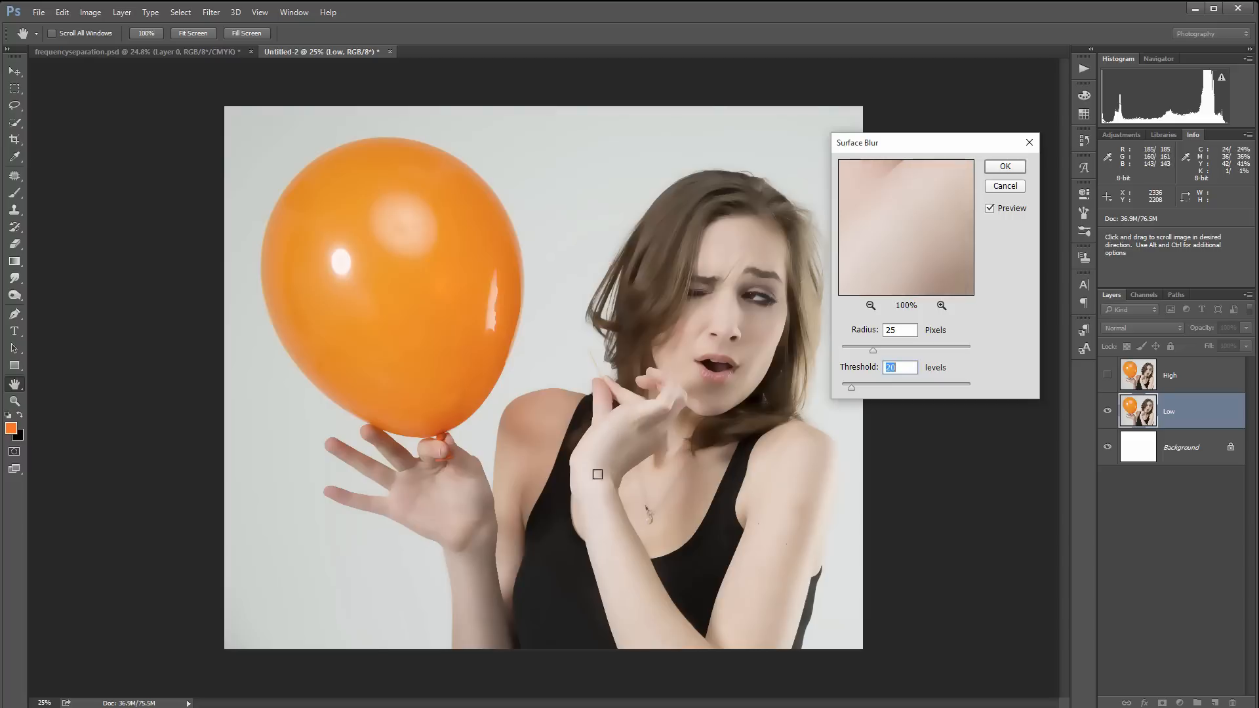
left_click(451, 489)
left_click(534, 429)
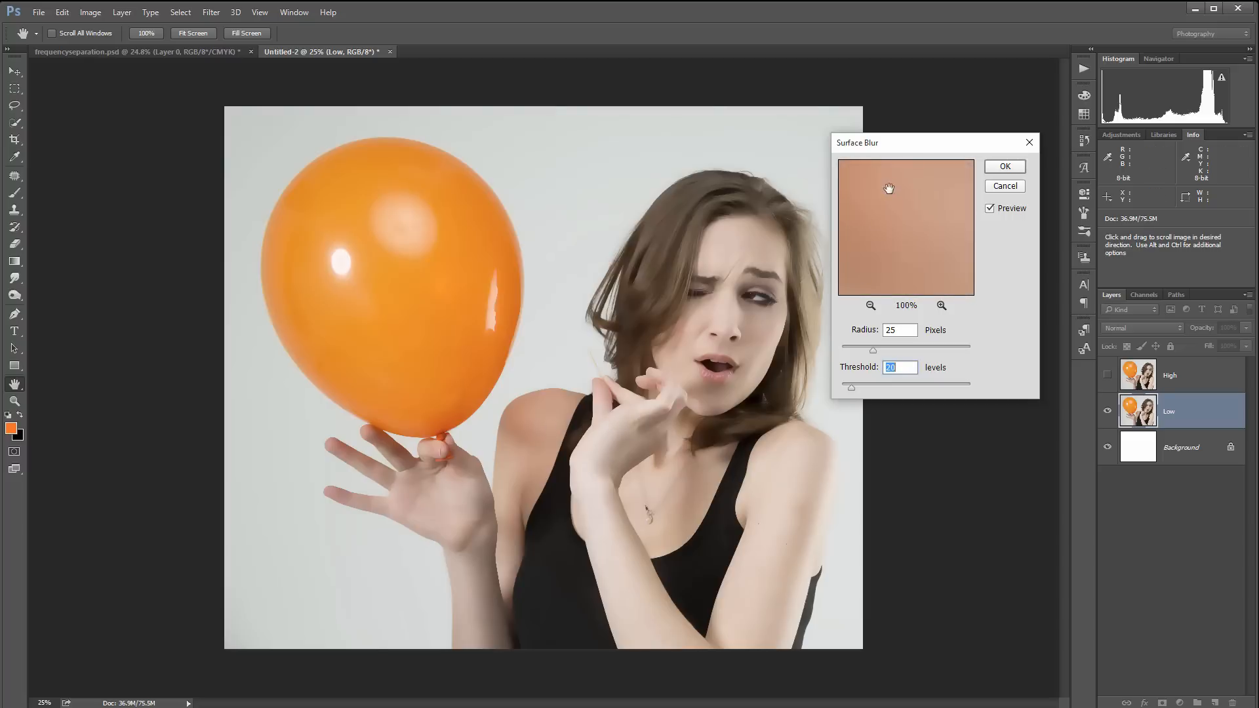
left_click(701, 320)
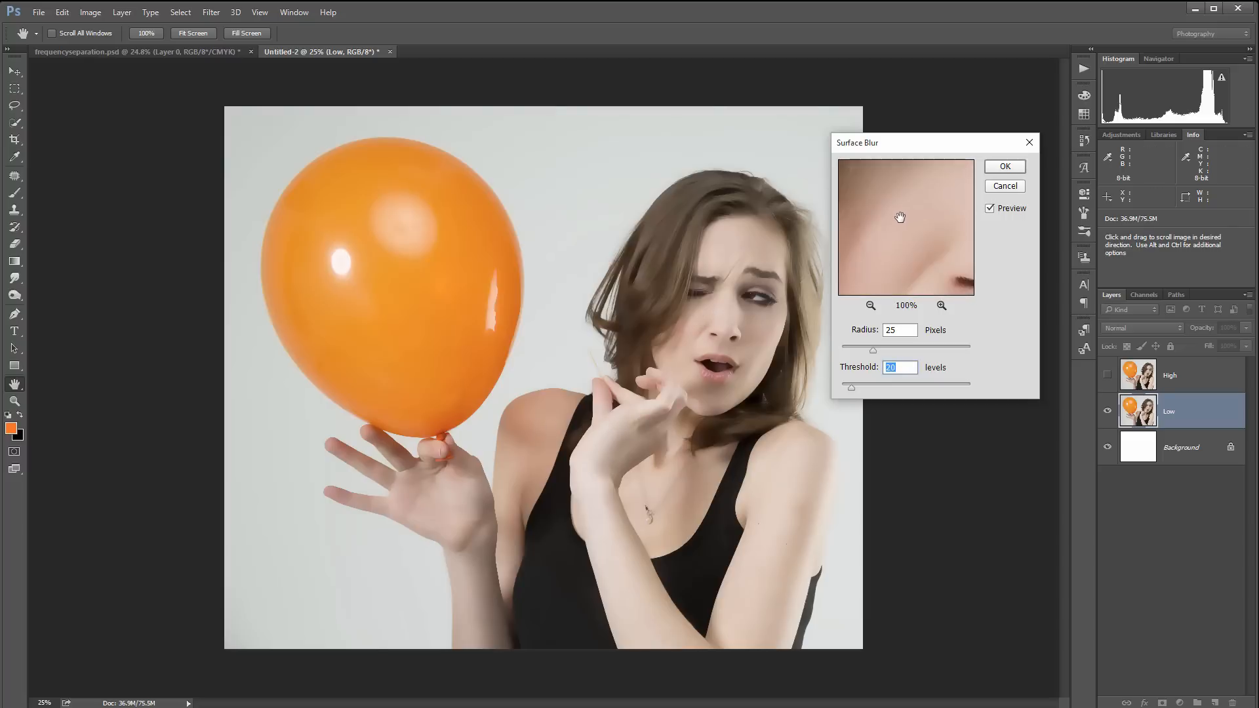
left_click_drag(900, 217, 886, 177)
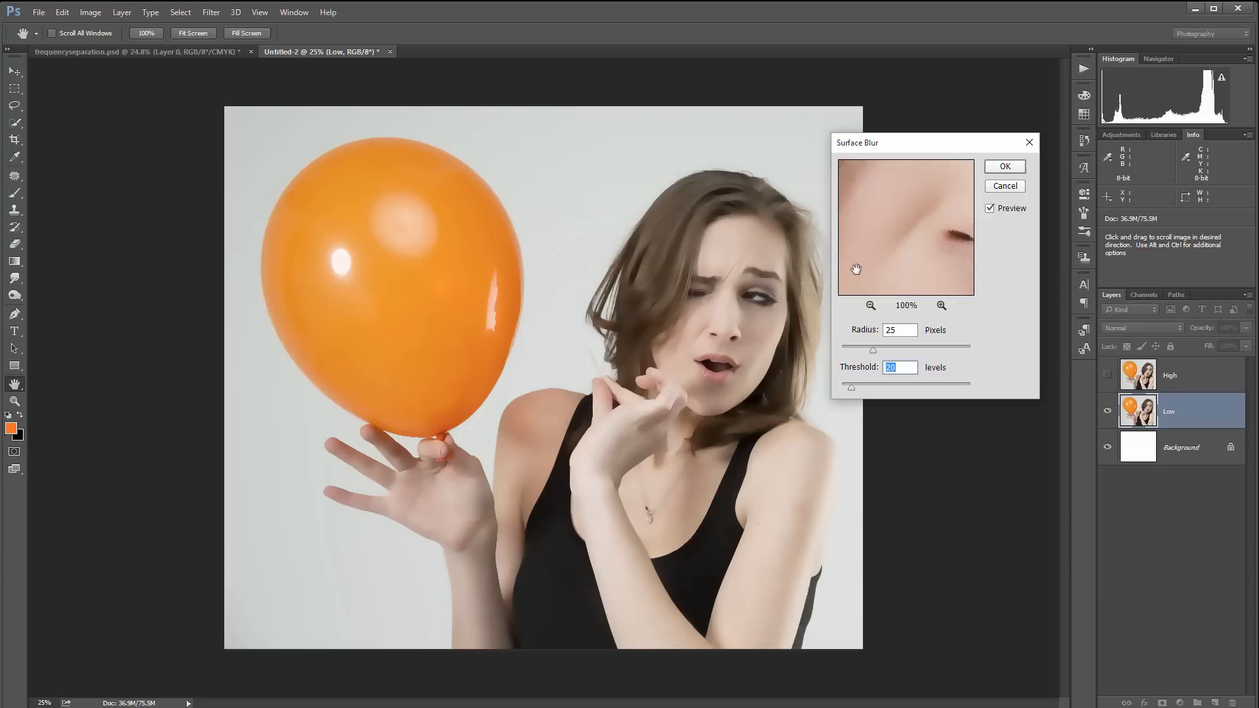
Raise the Surface Blur threshold to 22 levels, check the face in the preview, and apply the blur to the Low layer.
left_click_drag(860, 242, 908, 186)
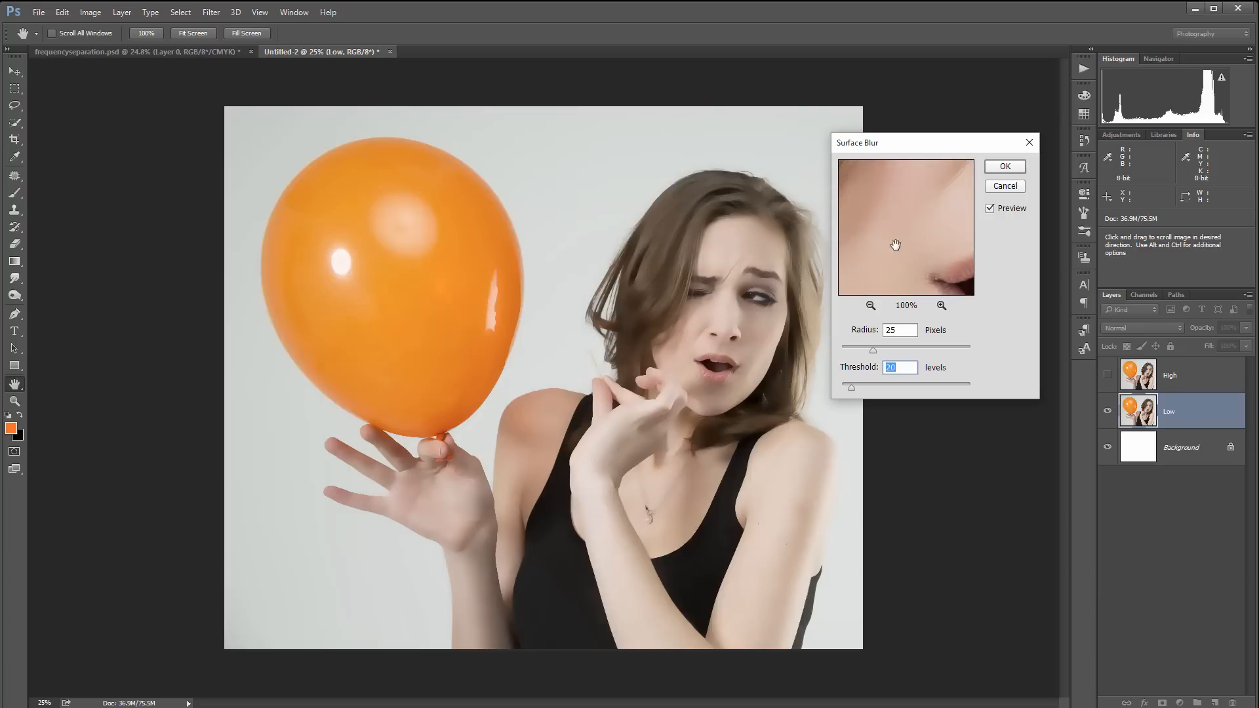
key("Up")
left_click_drag(902, 231, 846, 253)
left_click_drag(936, 212, 930, 265)
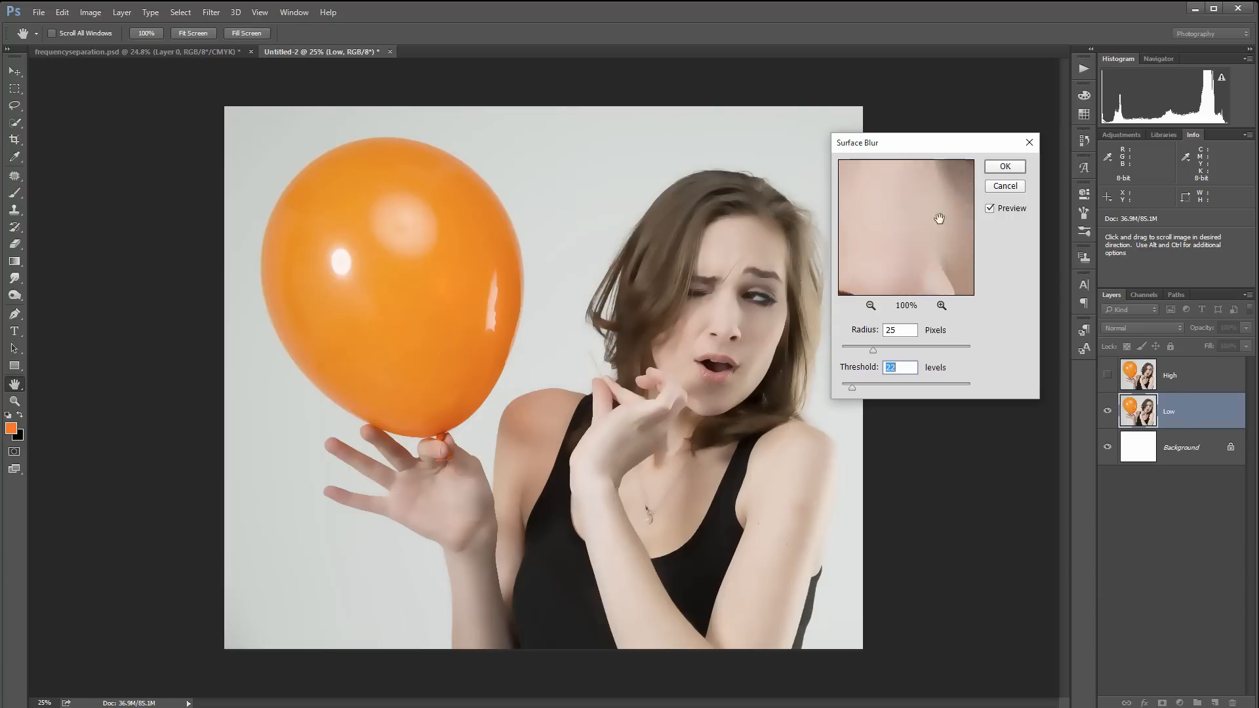
left_click_drag(927, 204, 938, 258)
left_click_drag(864, 224, 923, 190)
left_click_drag(949, 254, 881, 237)
left_click_drag(922, 190, 950, 244)
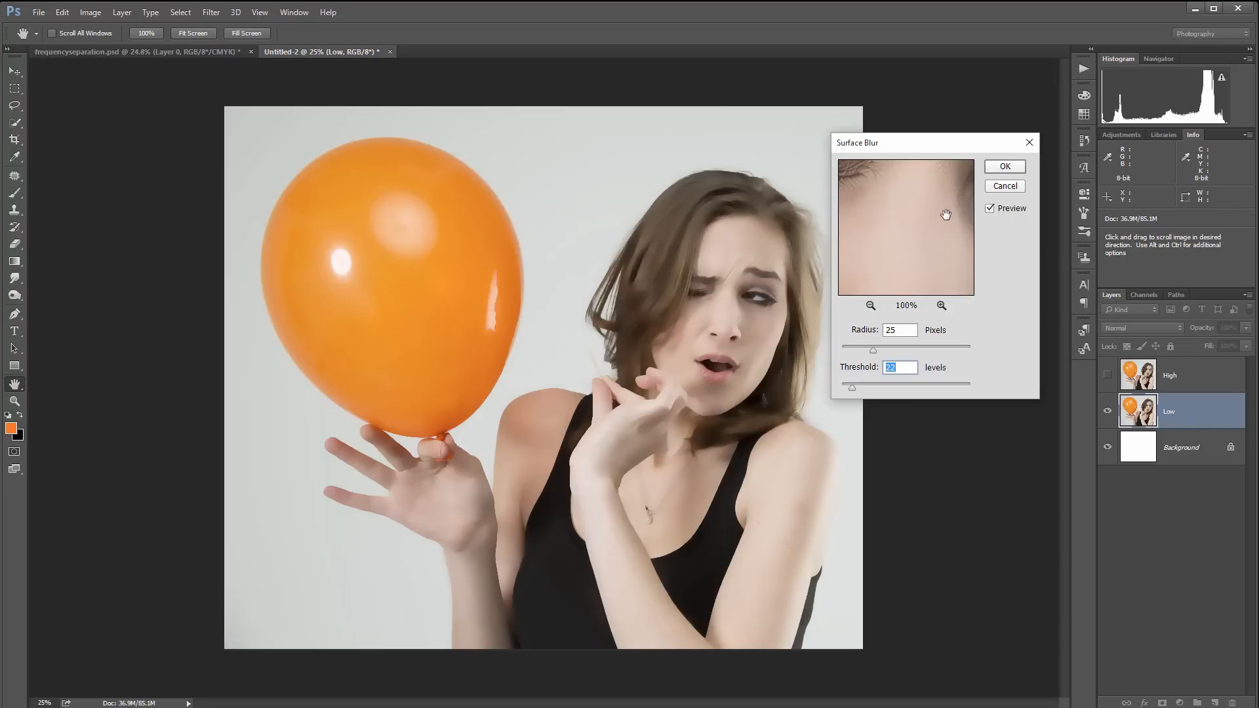
mouse_move(945, 215)
left_mouse_down()
mouse_move(899, 205)
mouse_move(928, 191)
mouse_move(935, 215)
left_mouse_up()
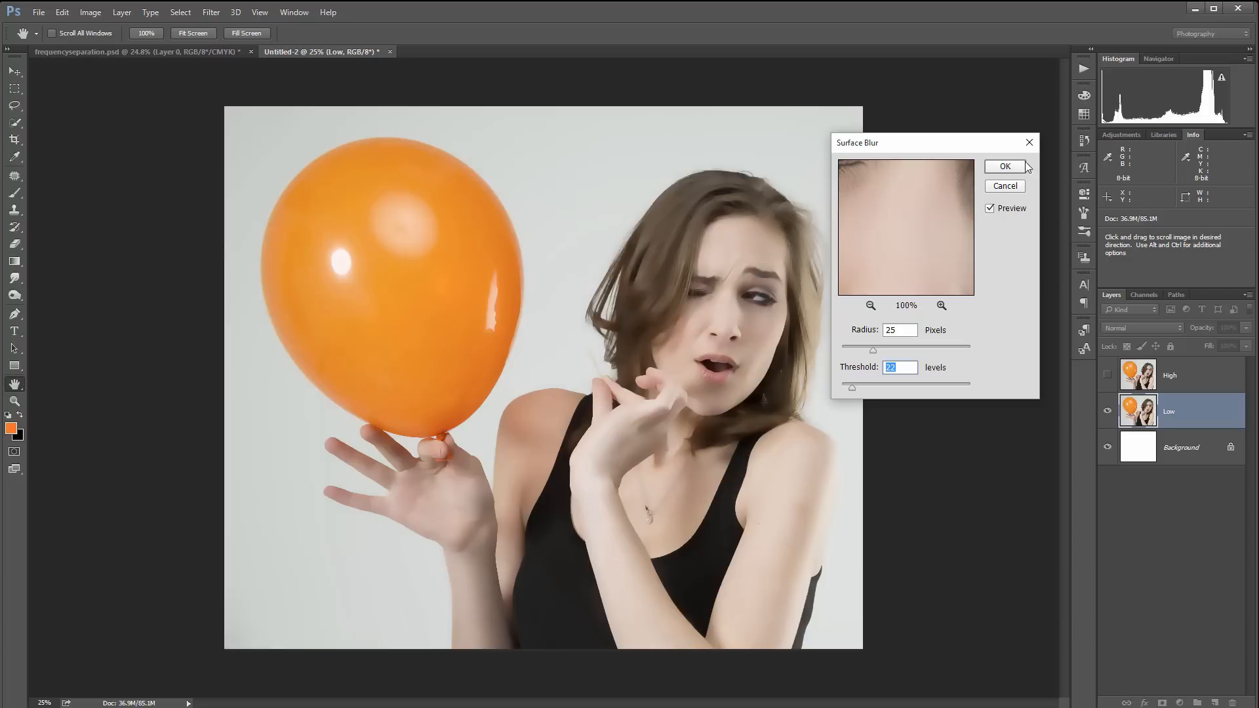
left_click(1003, 166)
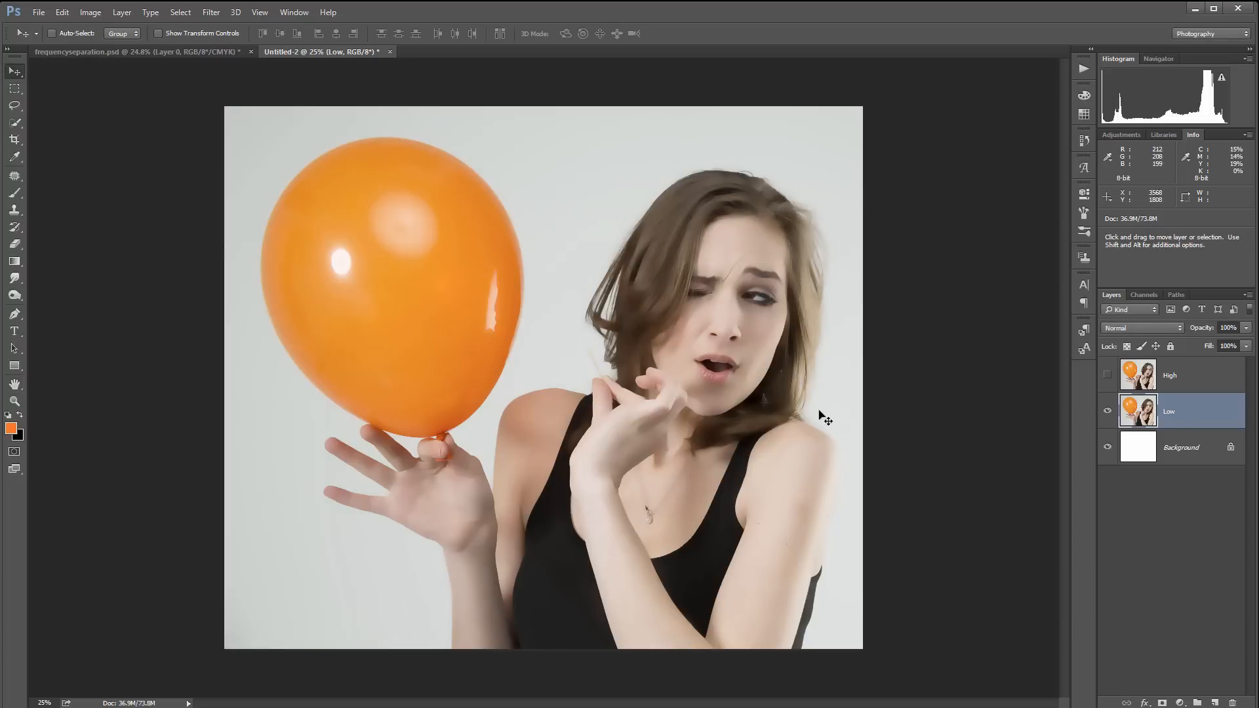
Make the High layer active and visible, and open Apply Image for it.
left_click(1199, 387)
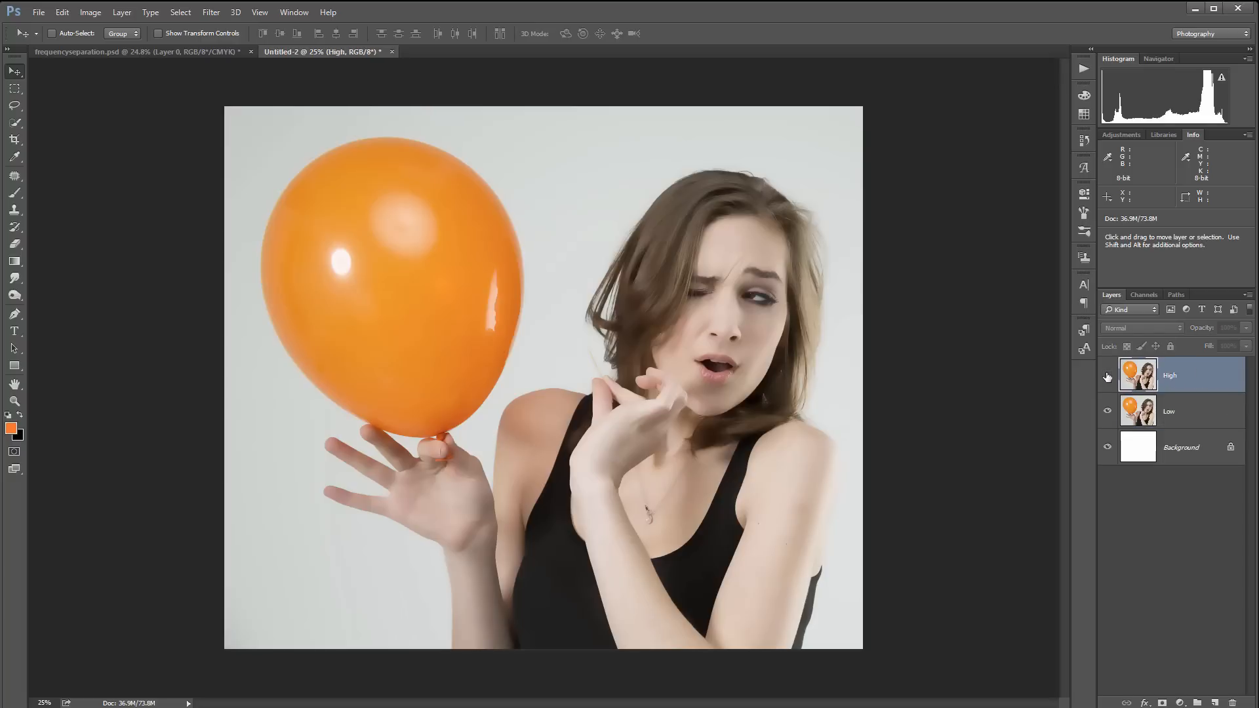
left_click(1107, 376)
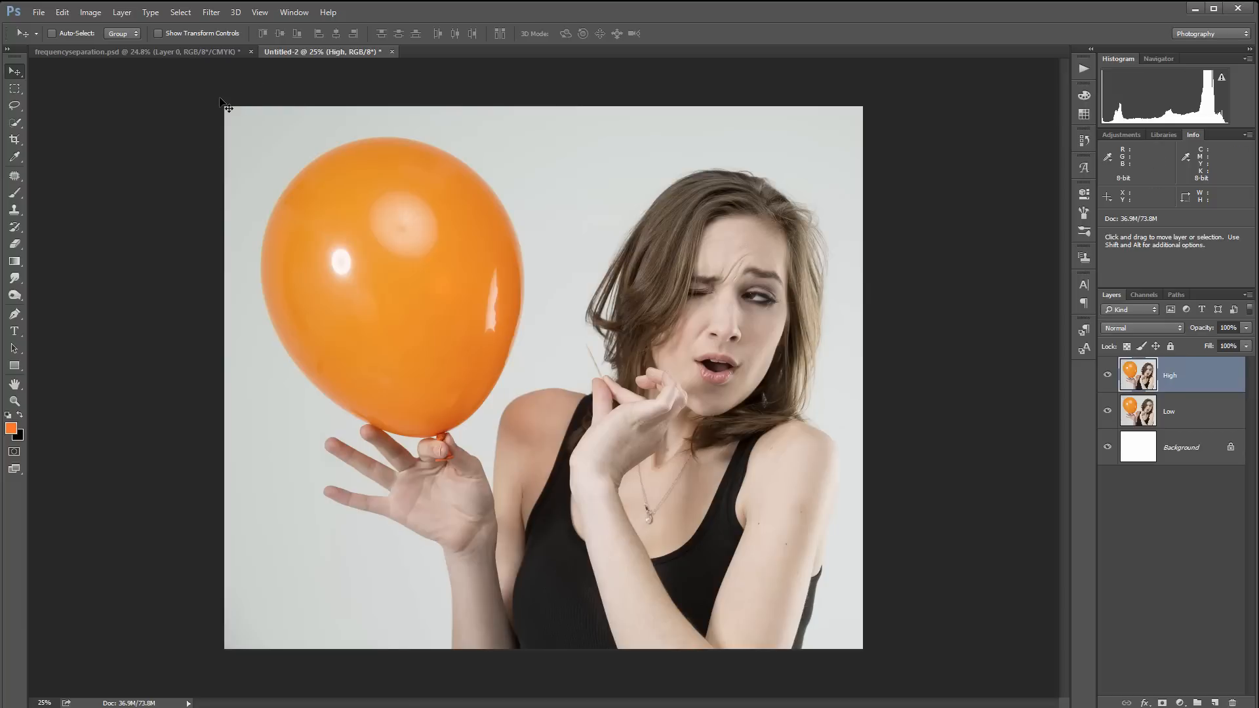
left_click(65, 14)
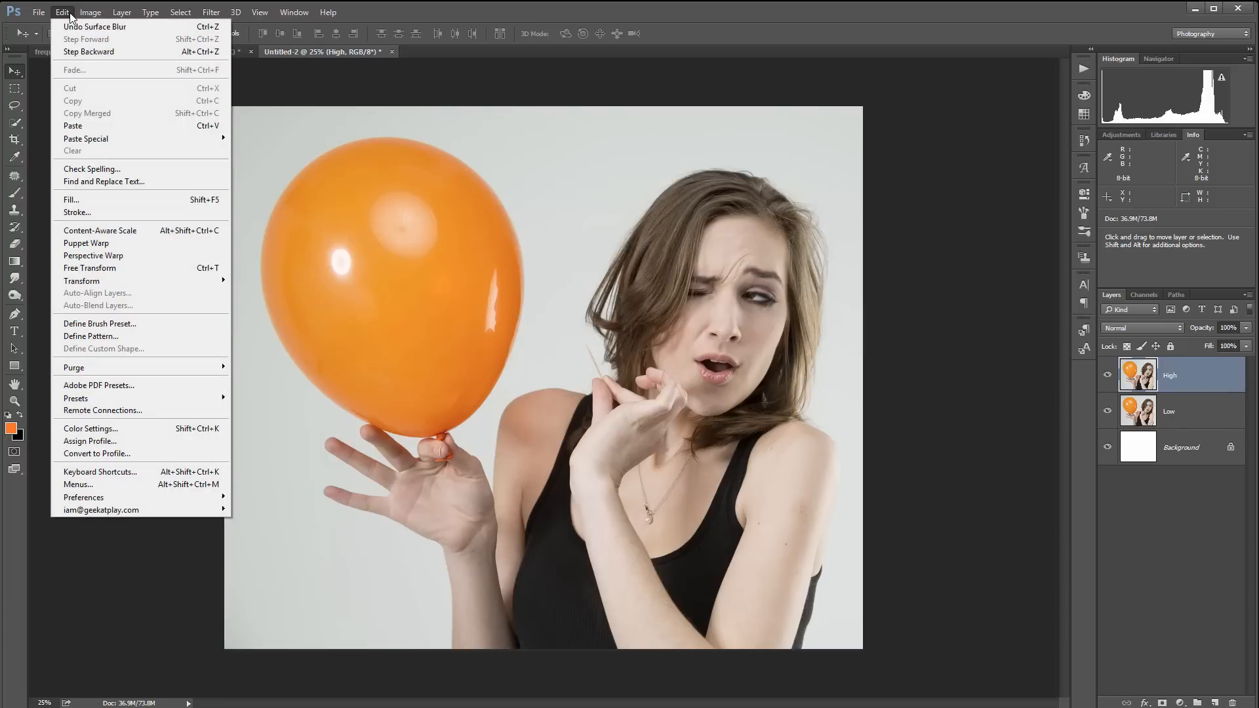
mouse_move(88, 16)
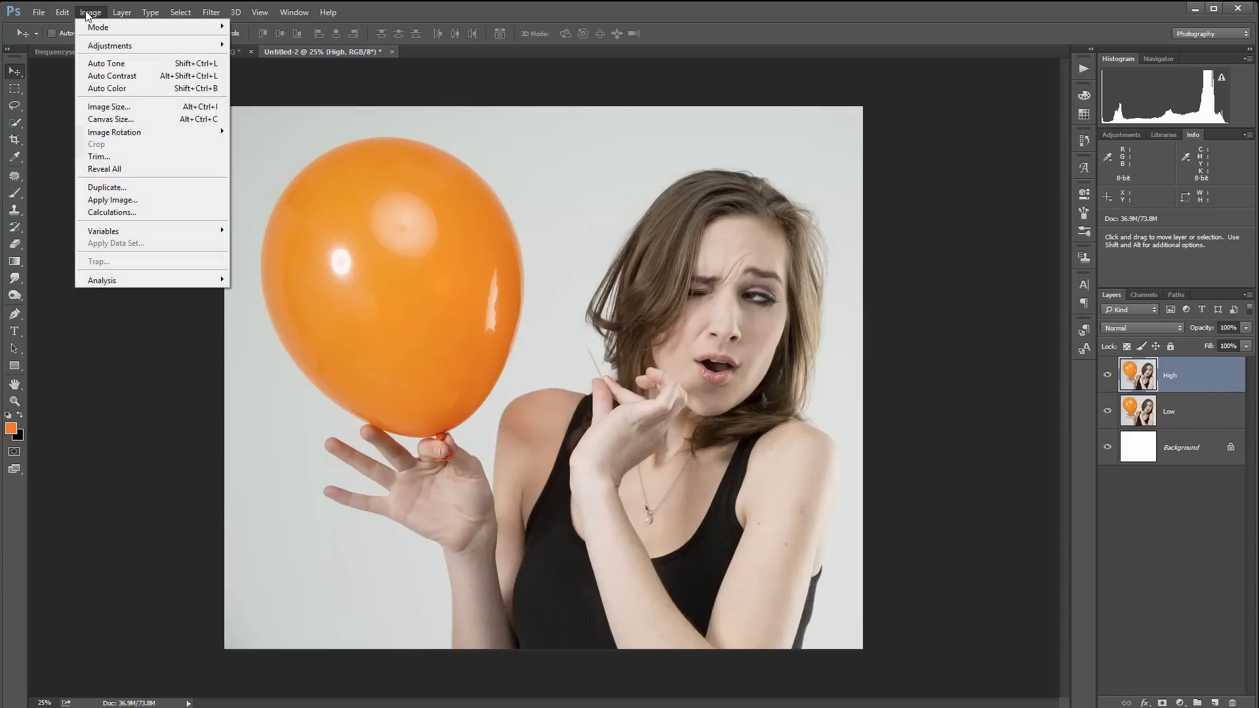
left_click(171, 199)
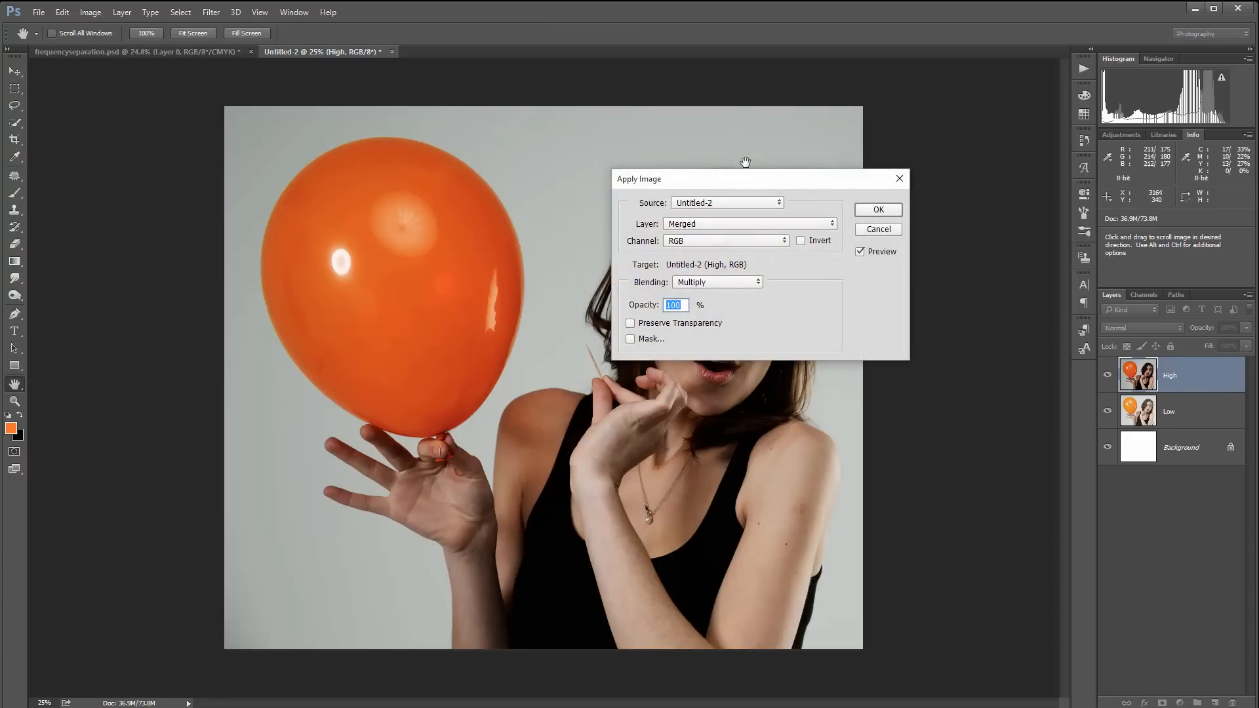
left_click_drag(764, 190, 820, 246)
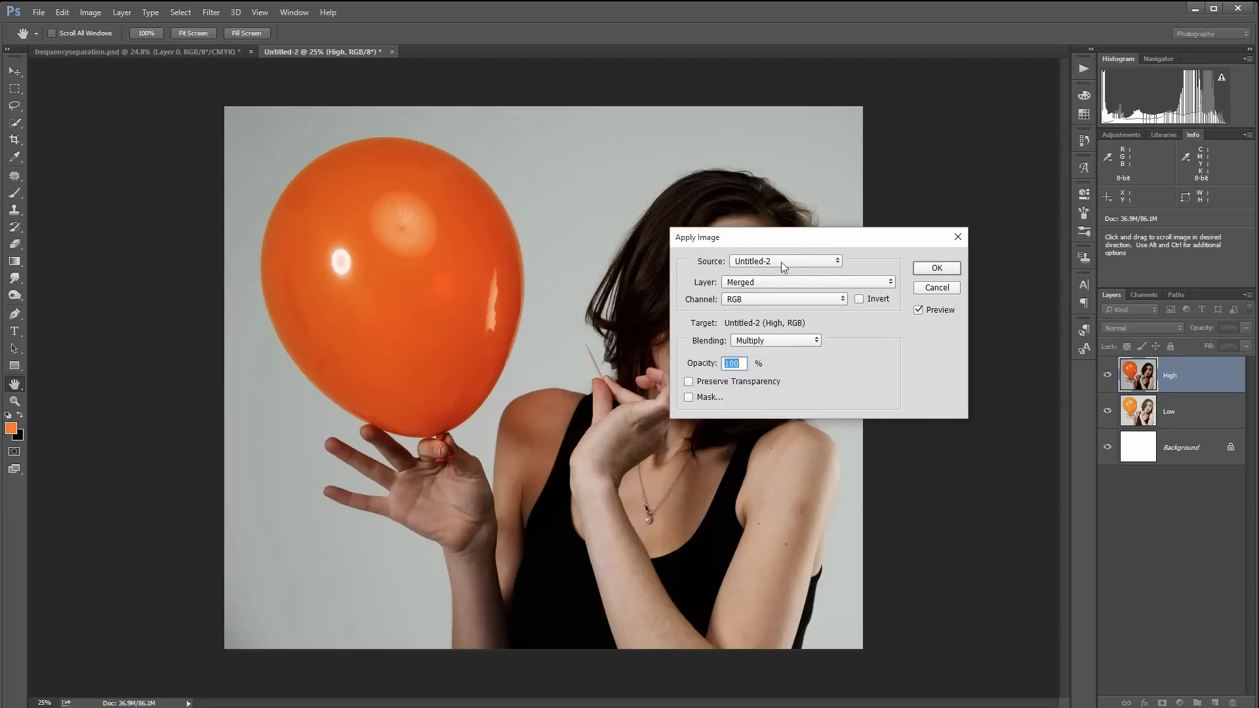
Apply the Low layer of Untitled-2 to the High layer with Subtract blending, scale 2 and offset 128.
left_click(832, 262)
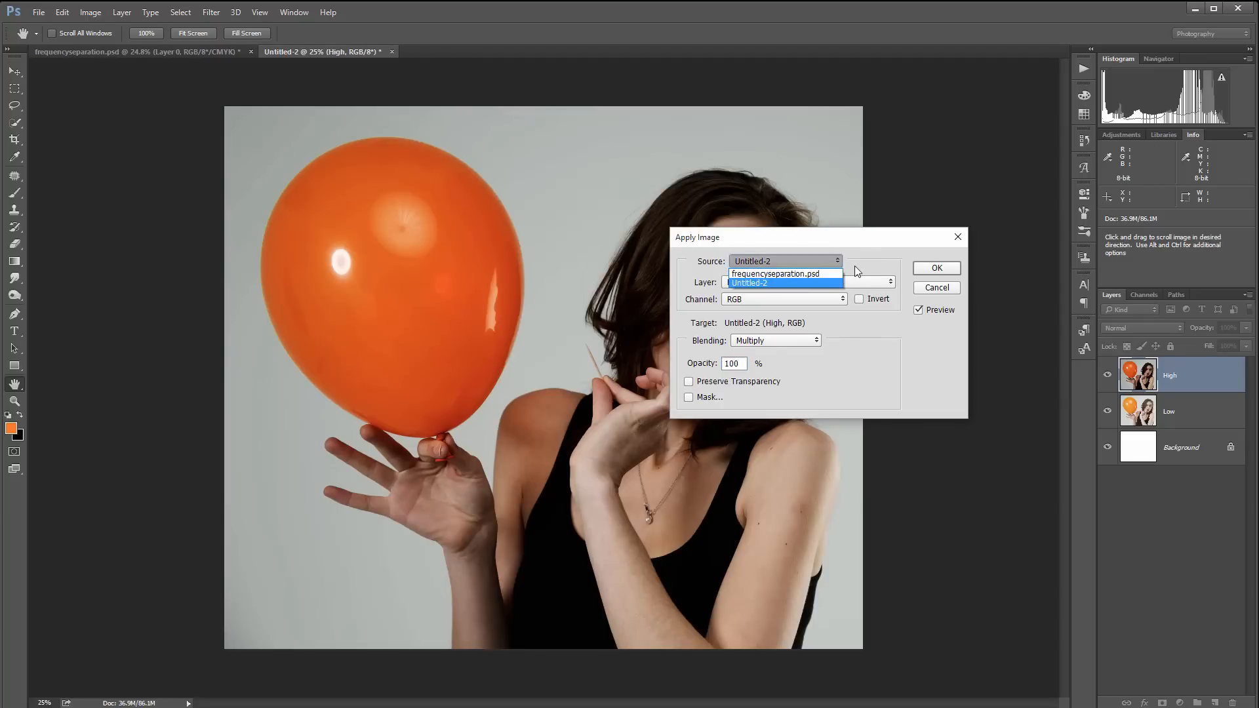
left_click(813, 282)
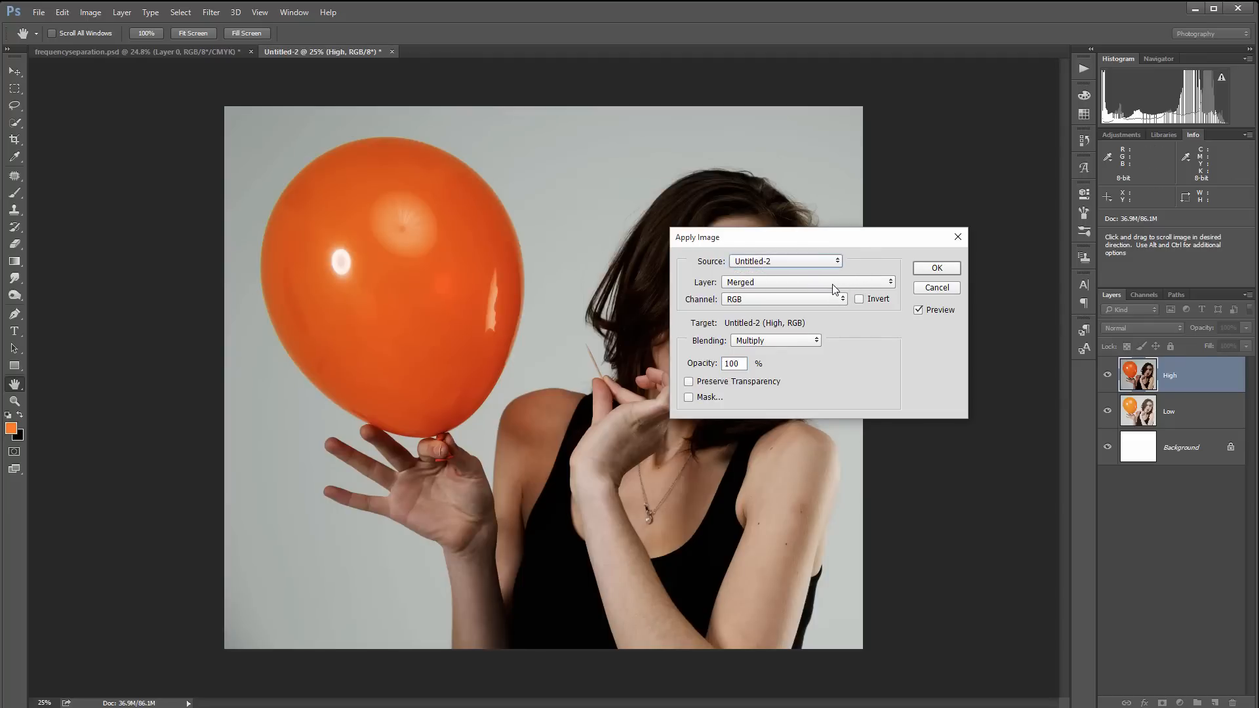
left_click(834, 284)
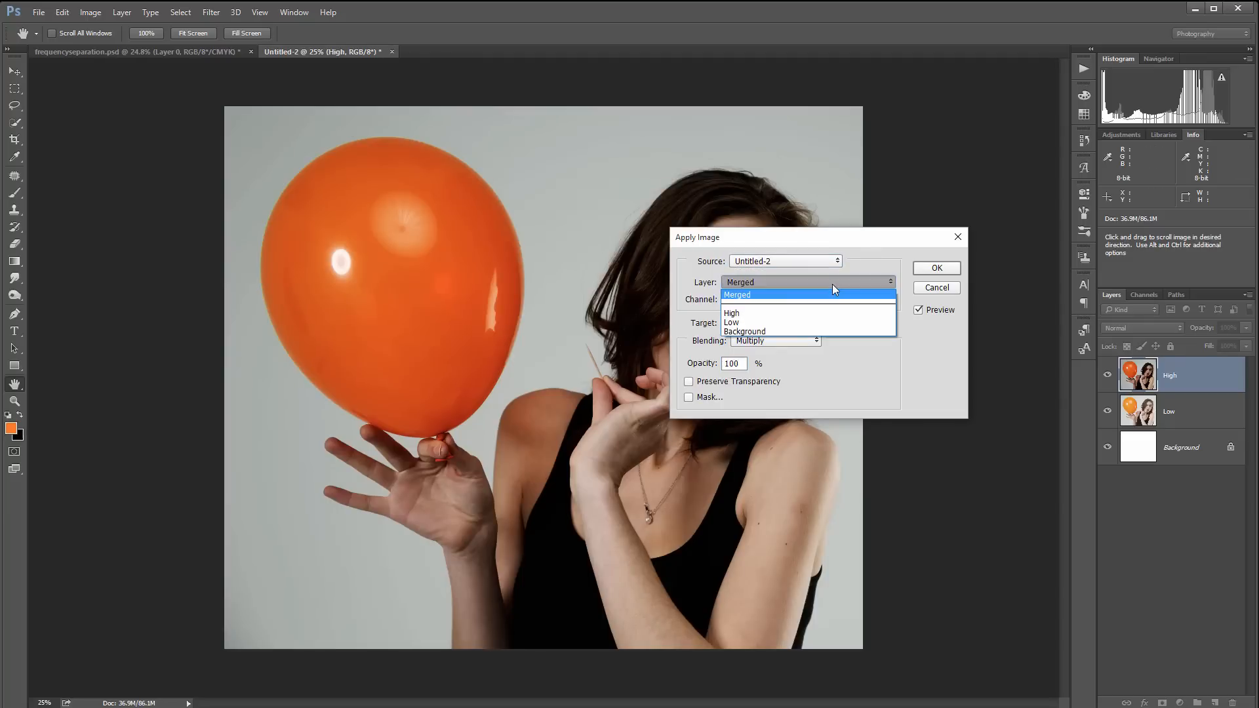
left_click(834, 324)
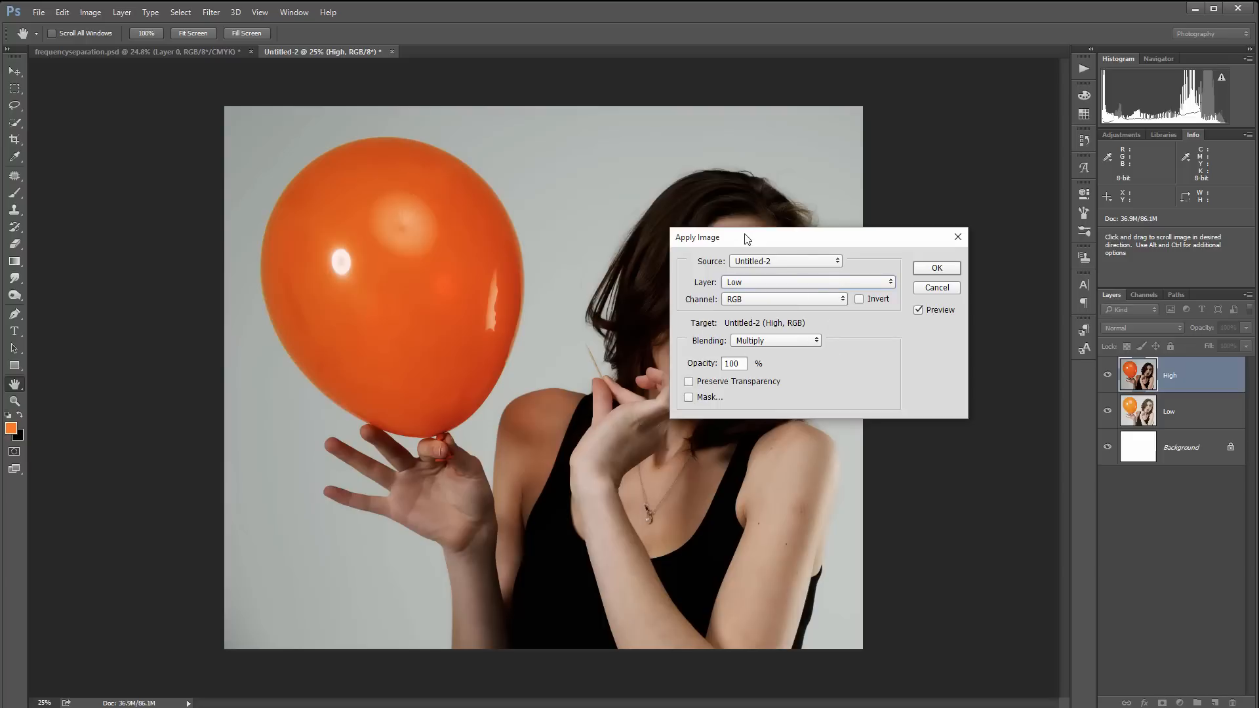
left_click(803, 346)
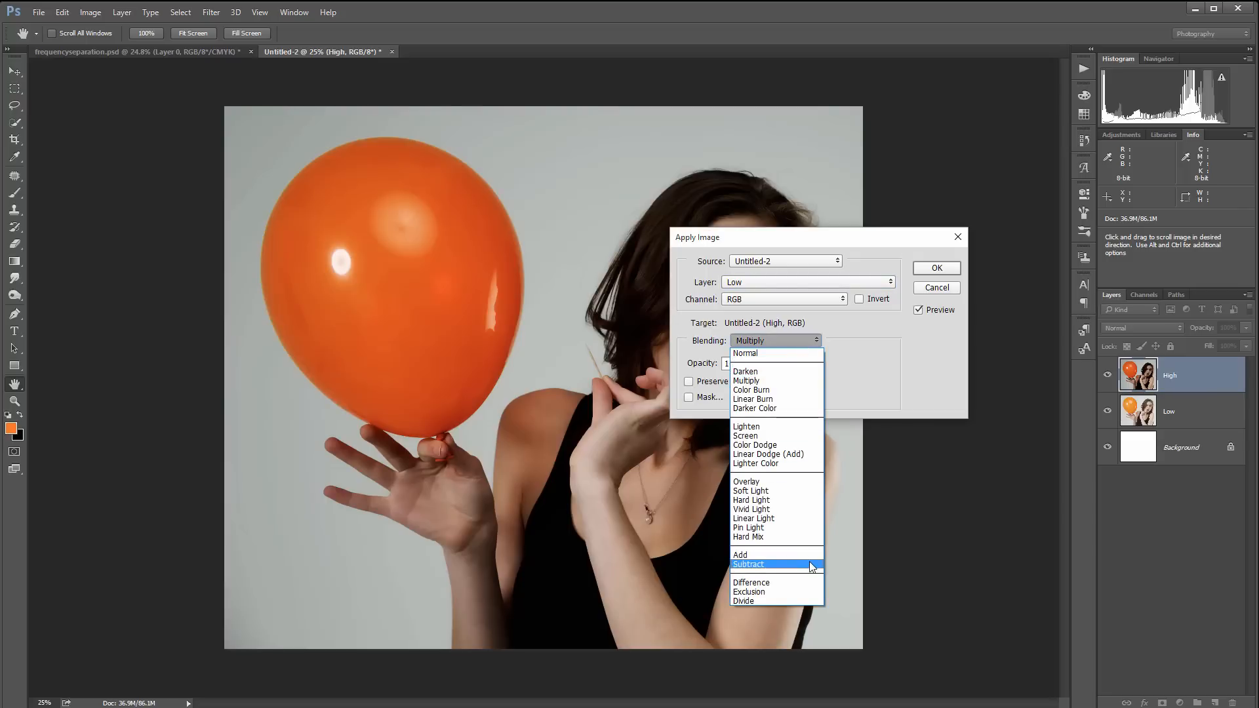
left_click(769, 564)
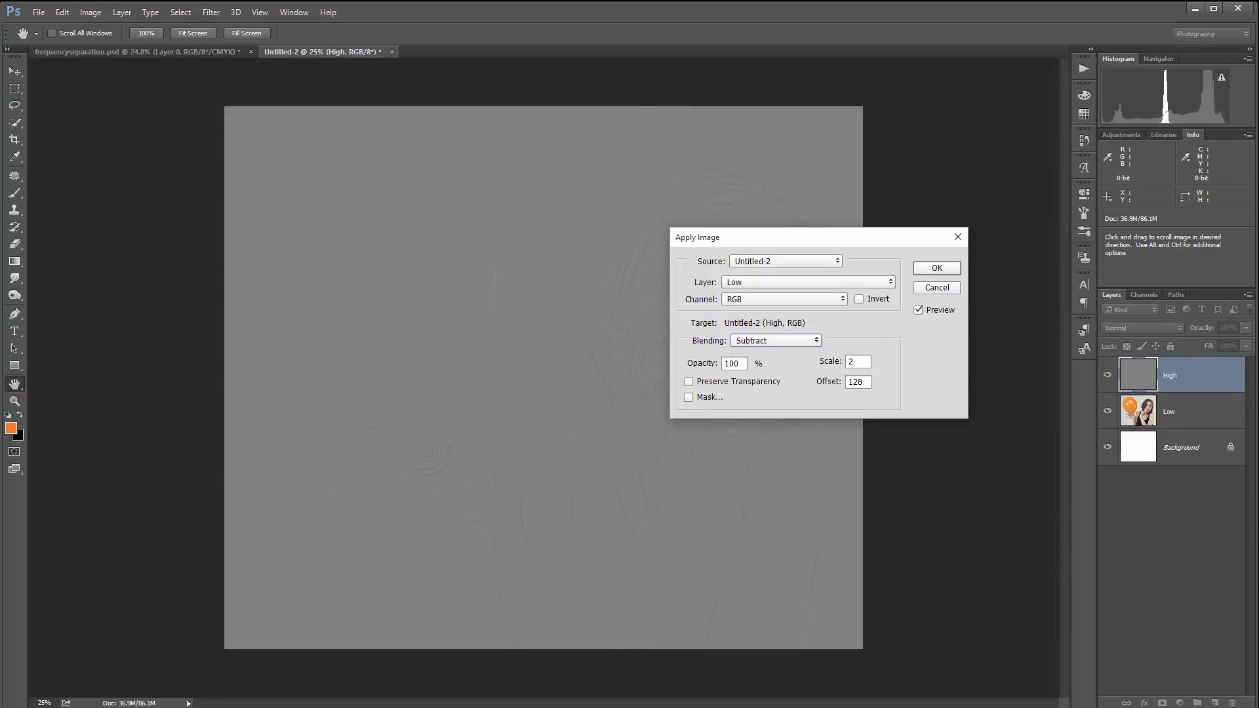
left_click(888, 282)
left_click(945, 271)
key("v")
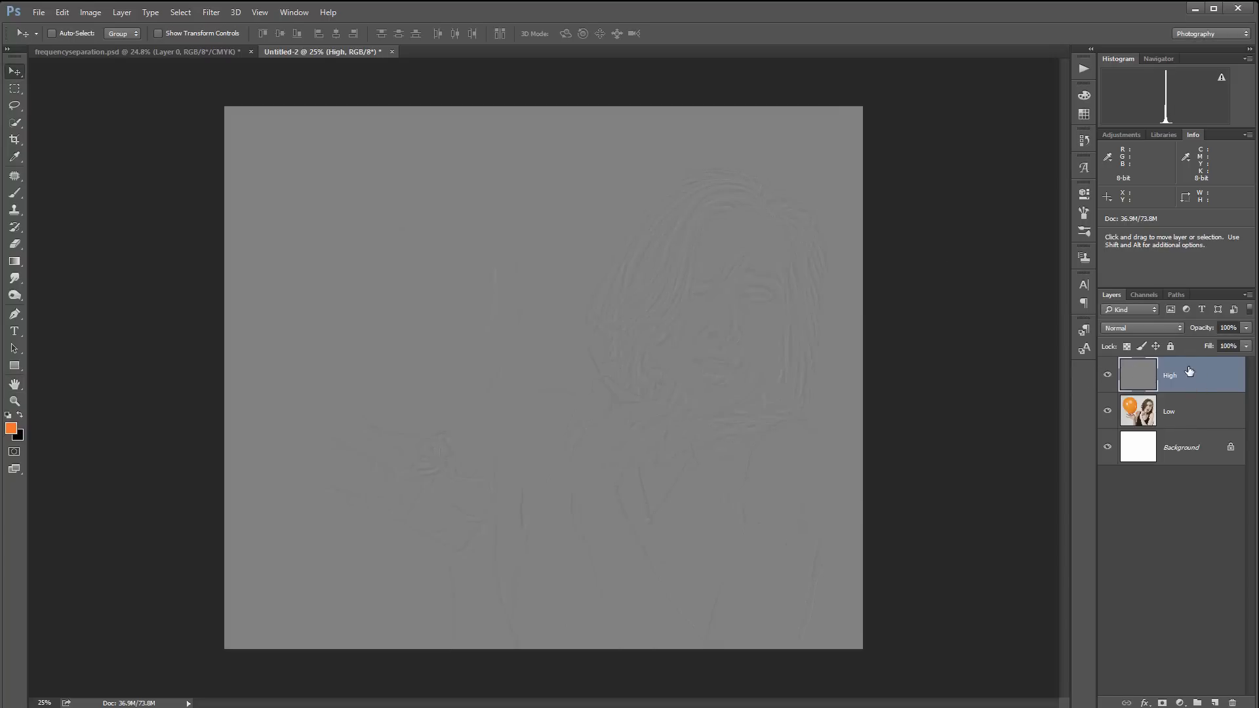
Set the High layer's blend mode to Linear Light and compare the image with the High and Low layers switched off in turn.
left_click(1174, 329)
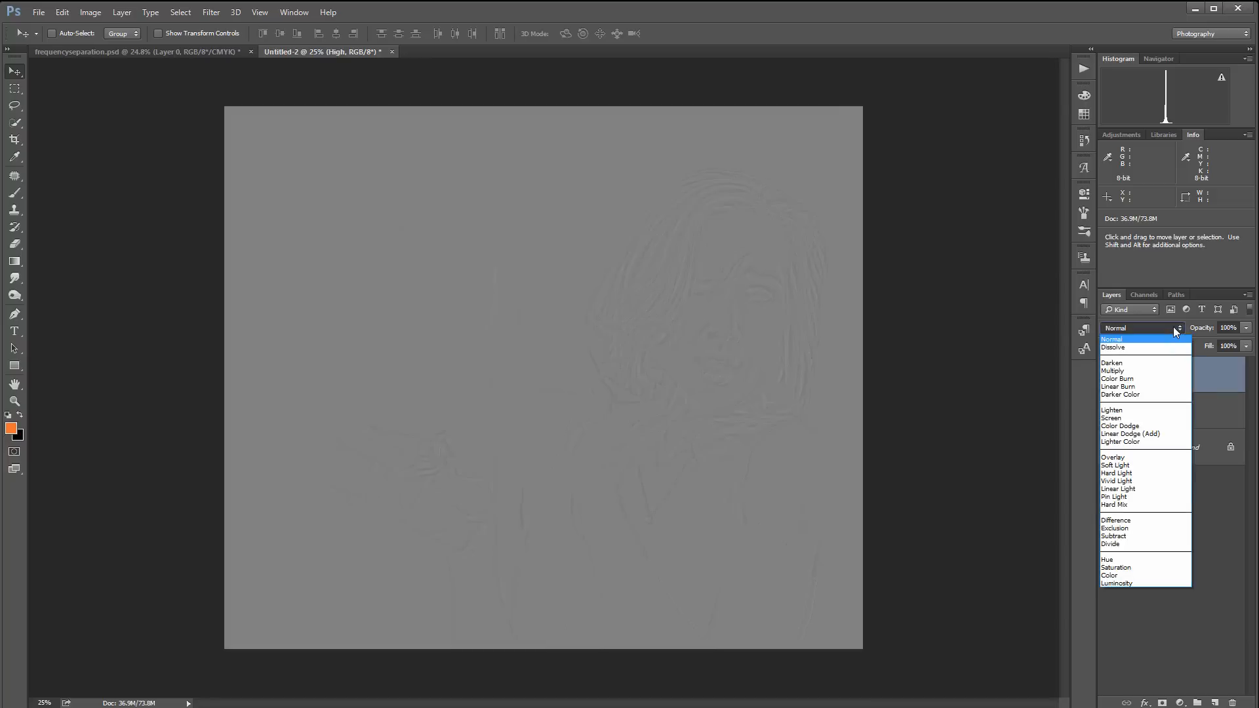
left_click(1158, 489)
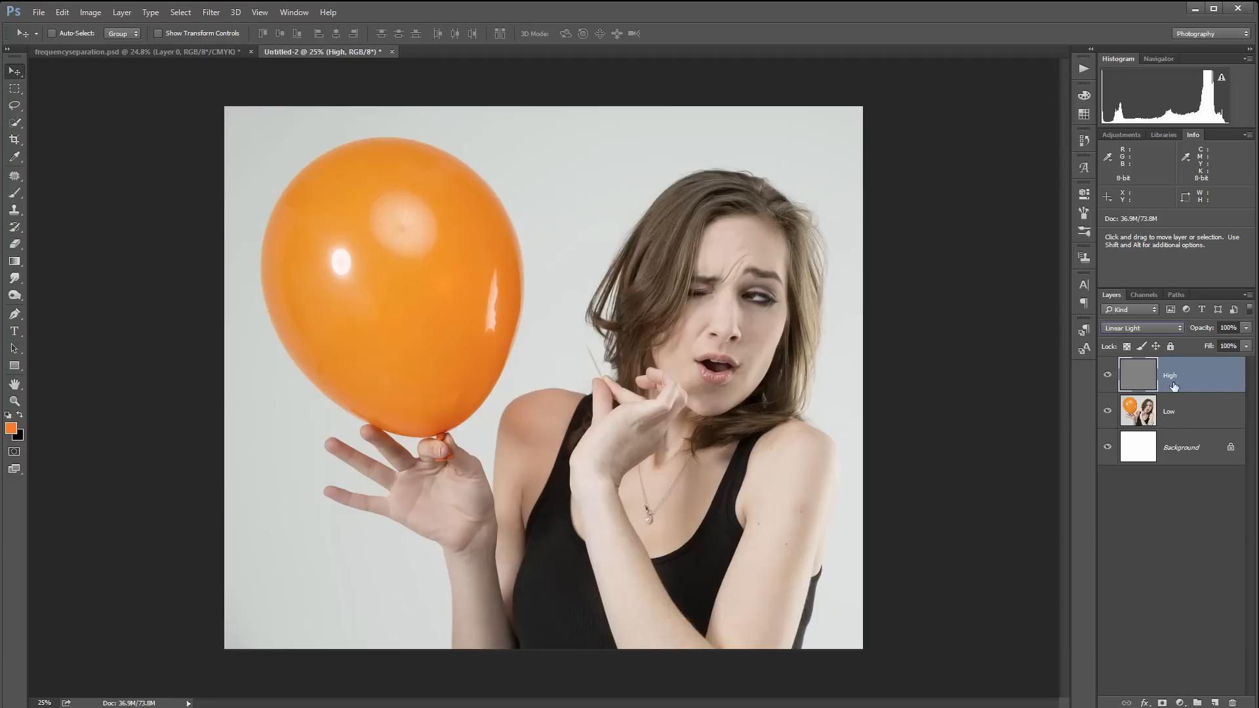
left_click(1107, 376)
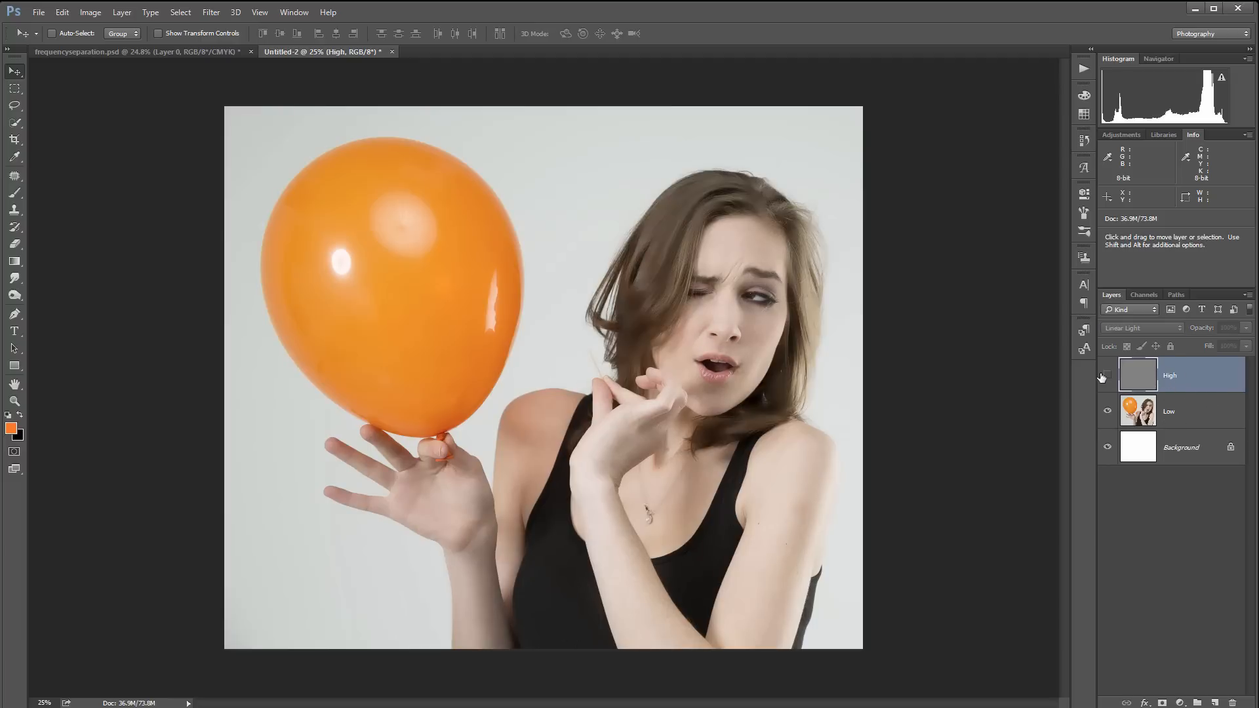
left_click(1107, 376)
left_click(1107, 411)
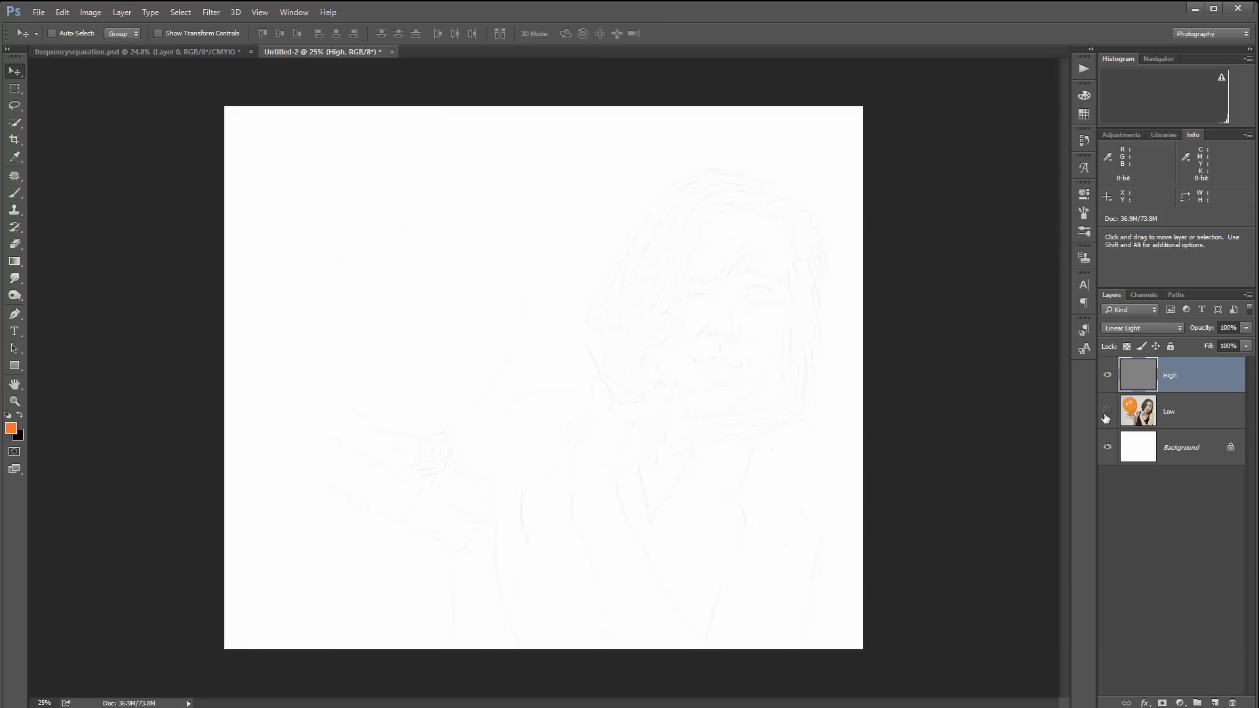
left_click(1107, 412)
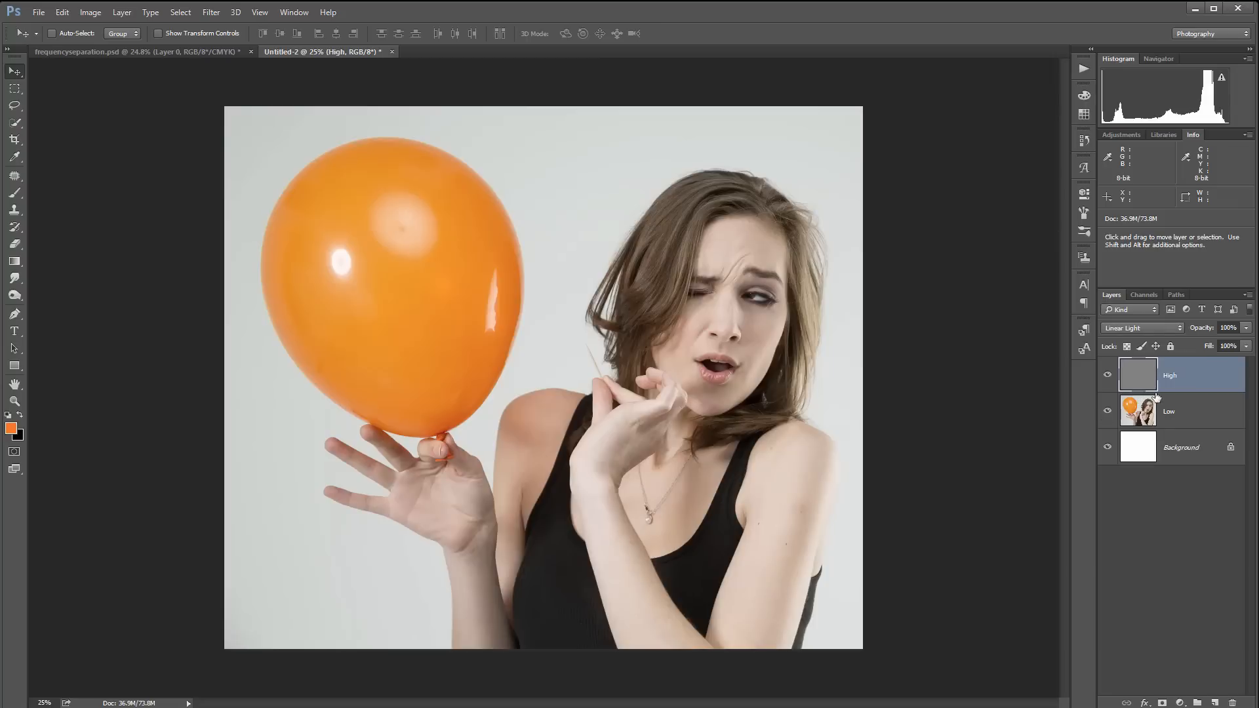
Return the High layer to Normal blending, hide the Low layer, and examine the facial and hair detail up close.
left_click(1154, 328)
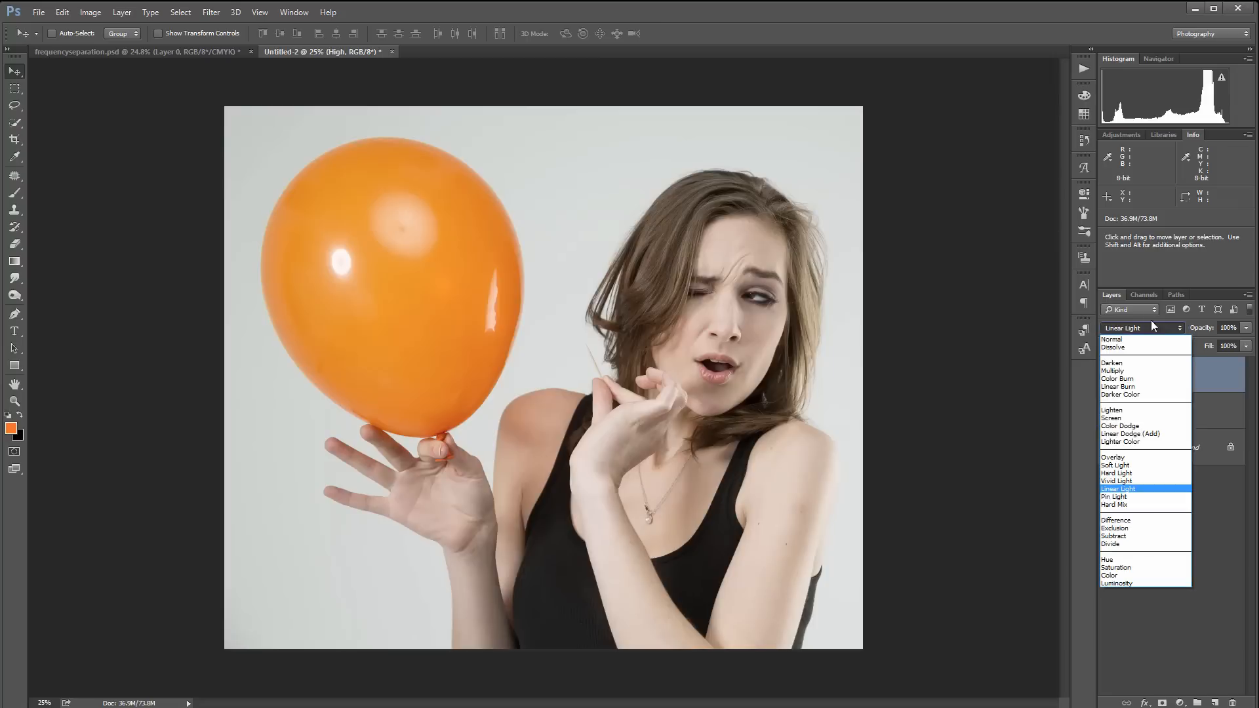
left_click(1128, 339)
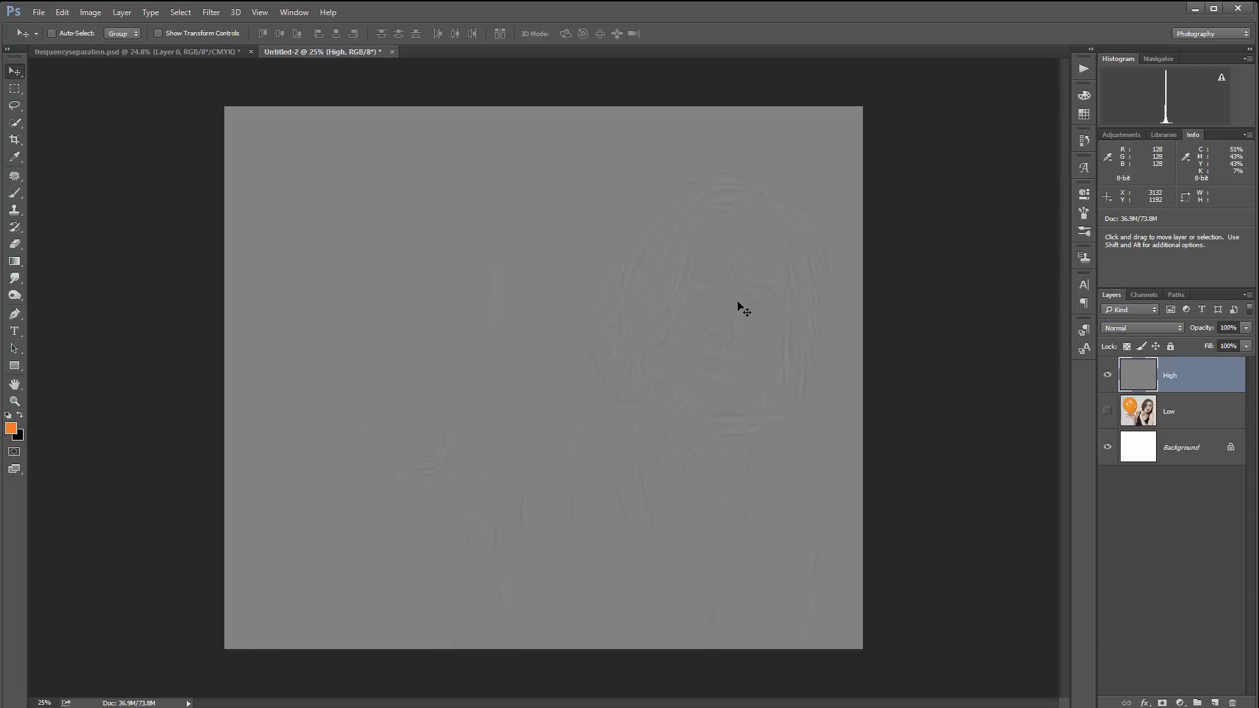
scroll(736, 307, "up", 2)
scroll(741, 317, "up", 5)
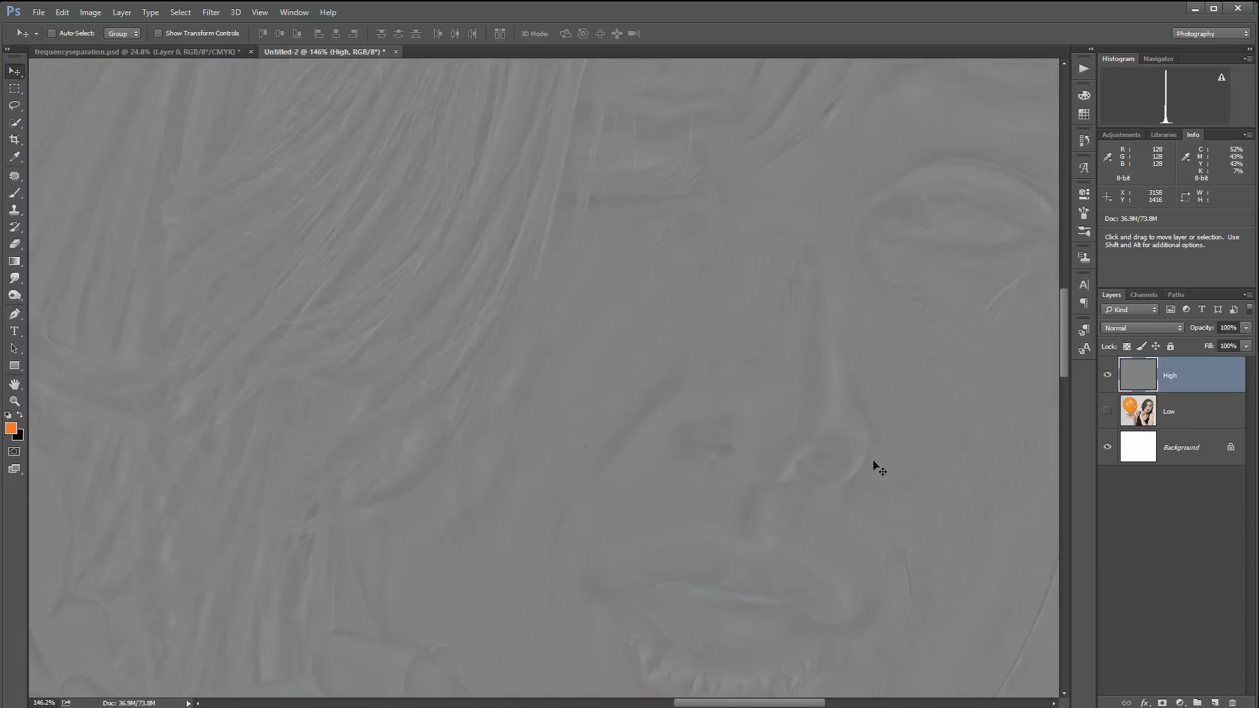
scroll(755, 270, "down", 5)
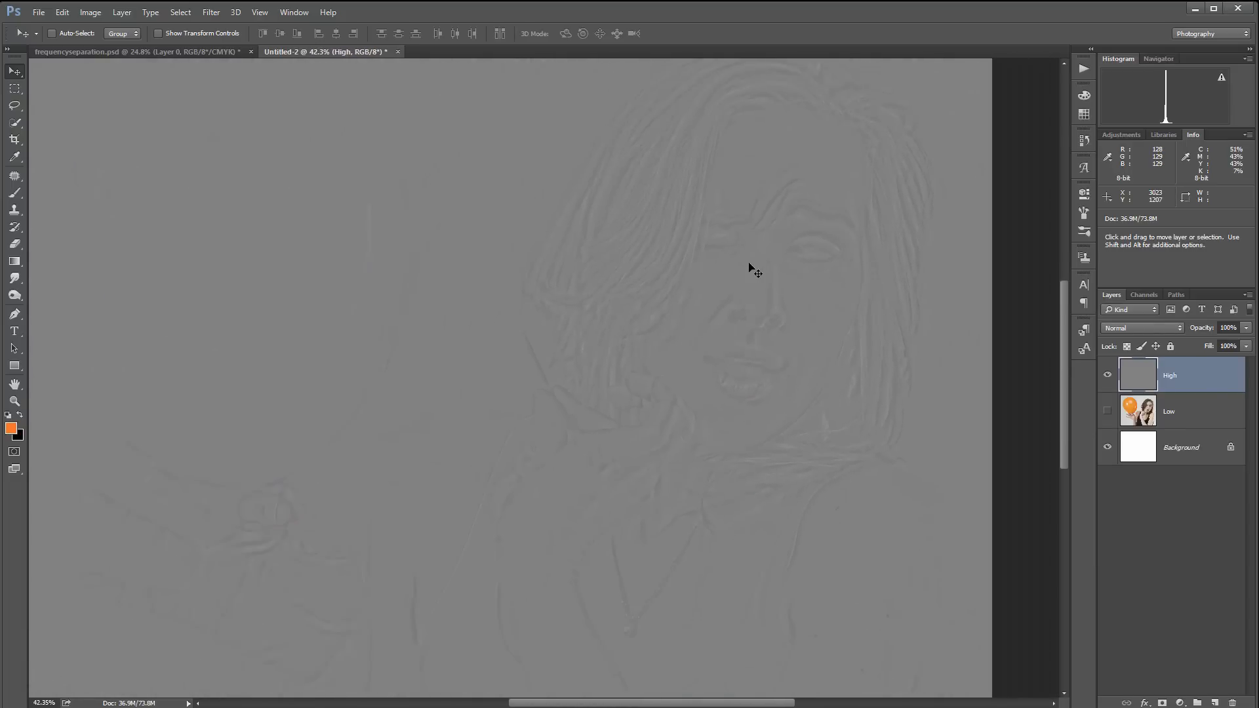
scroll(748, 270, "down", 2)
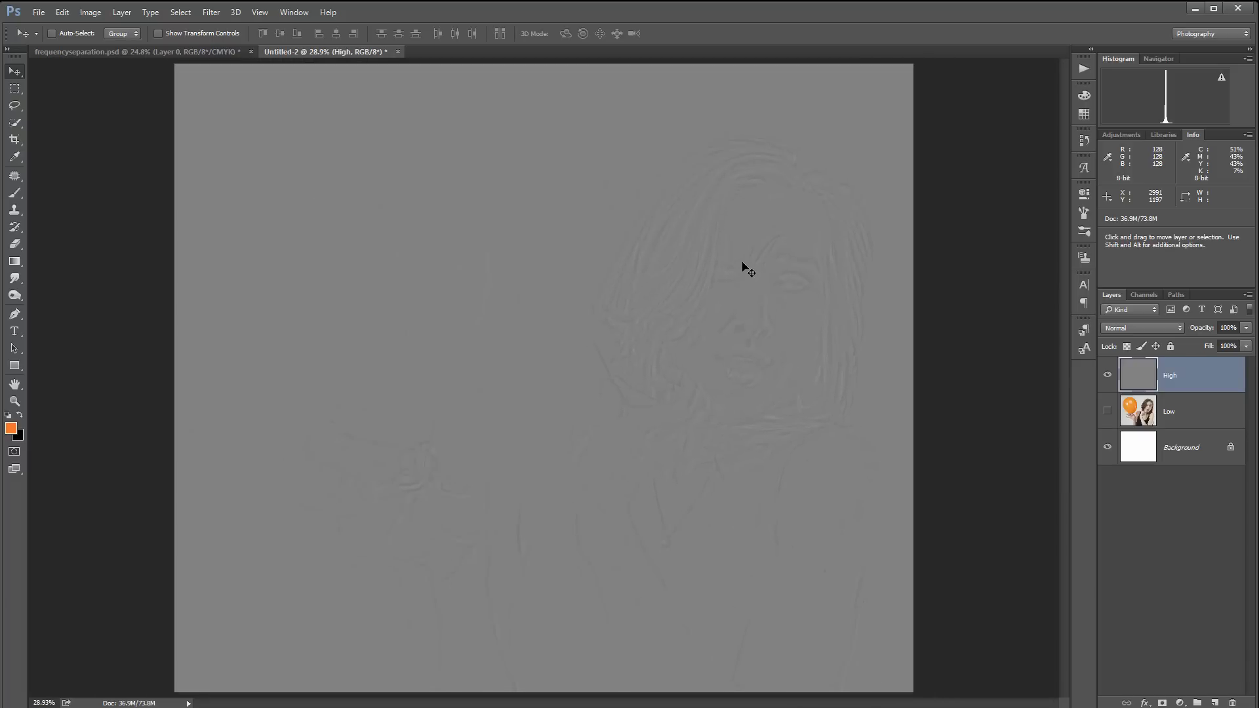
scroll(748, 269, "down", 1)
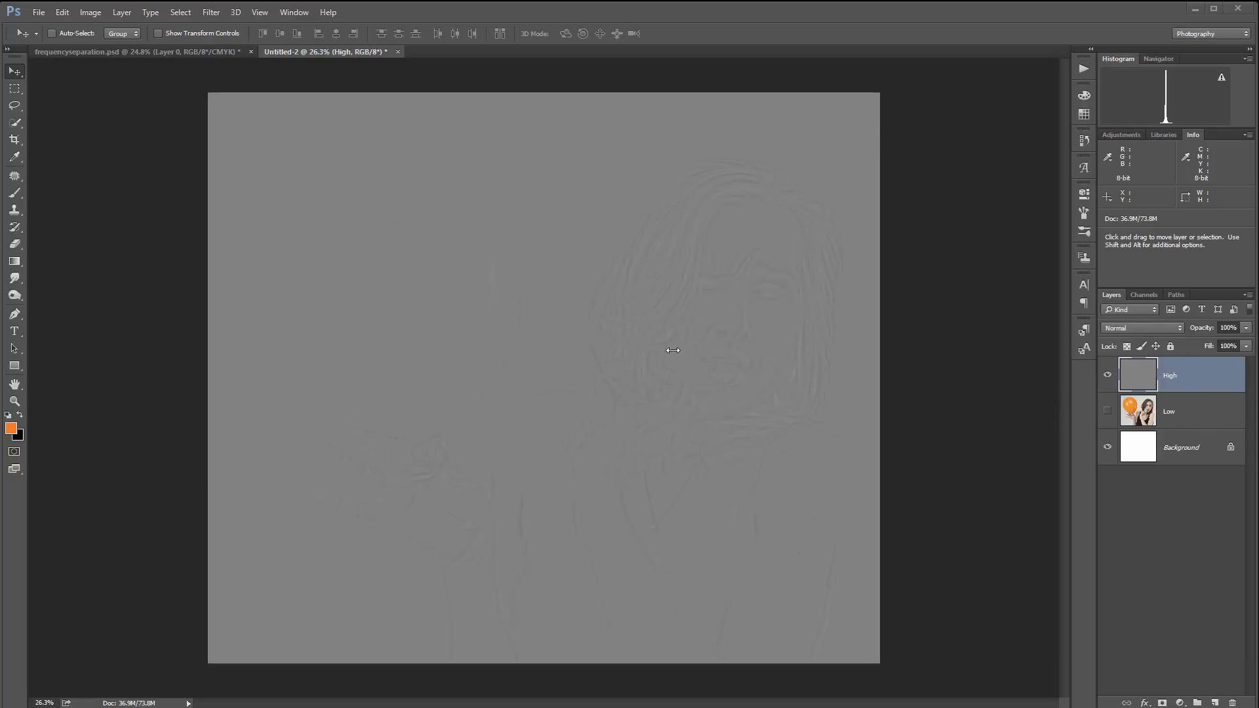
Hide the High layer, then show the Low layer and make it active.
left_click(1107, 374)
left_click(1196, 421)
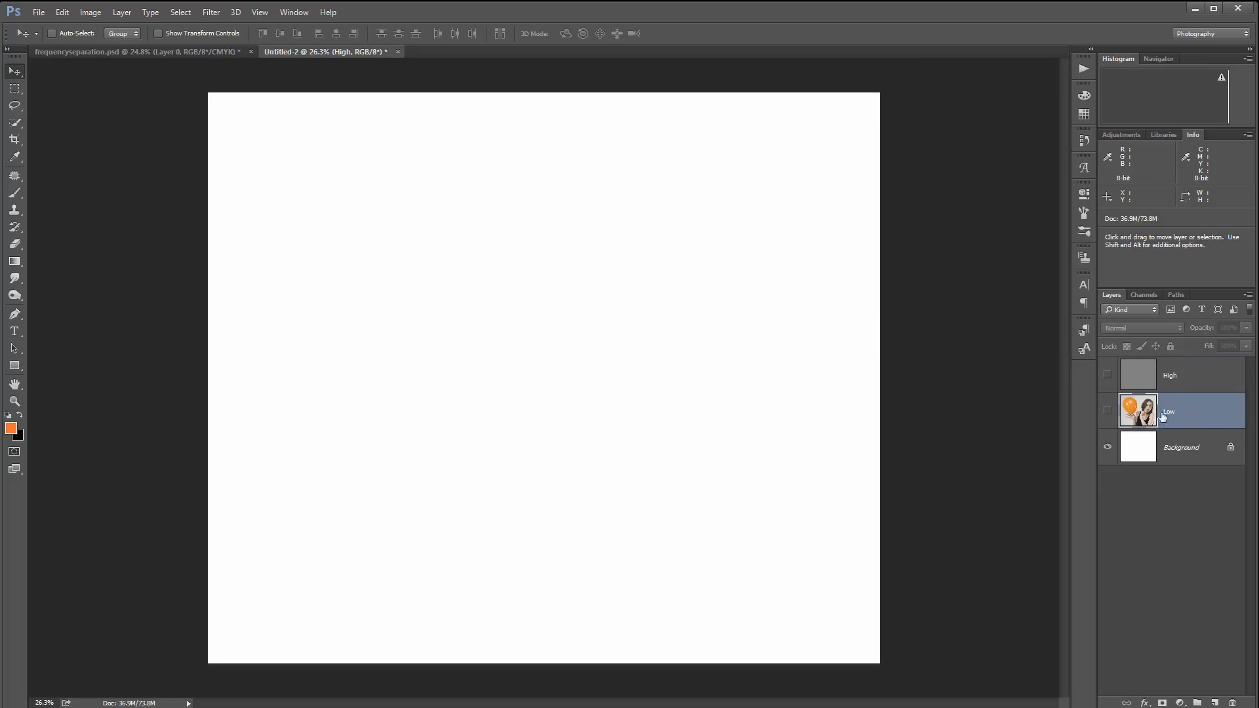
left_click(1107, 411)
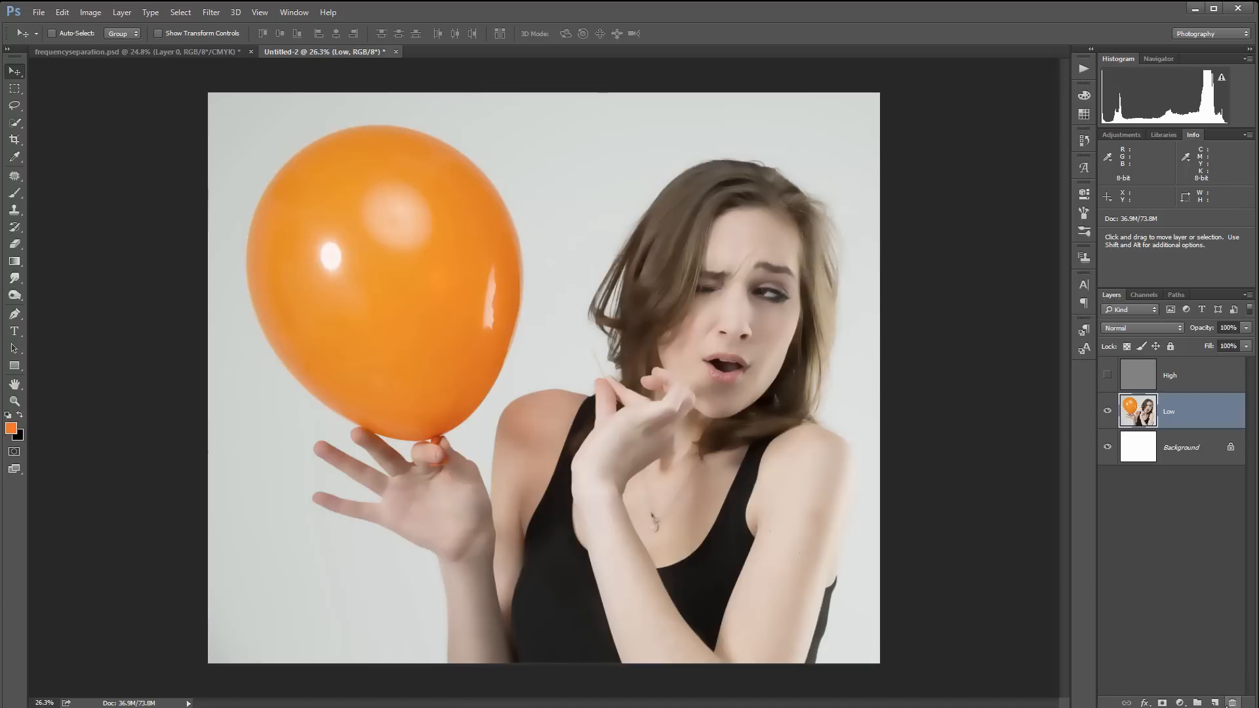
Add a new layer named retouch above the Low layer and clip it to Low.
left_click(1215, 703)
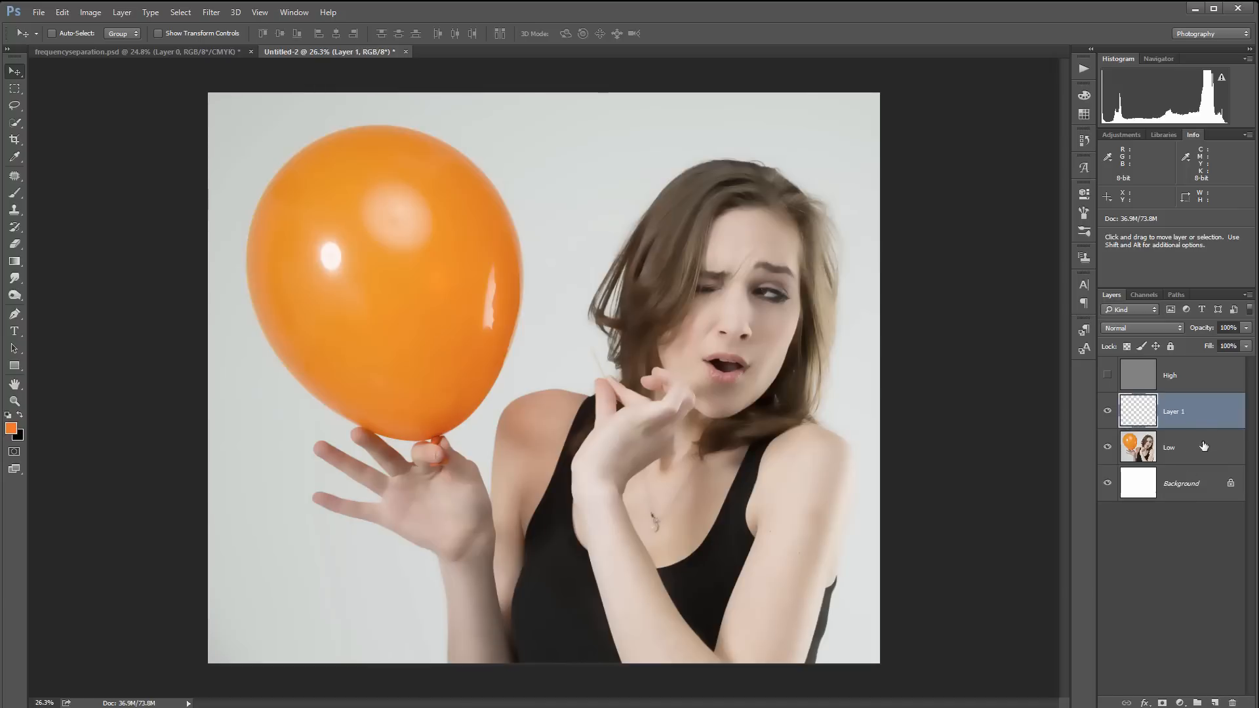
double_click(1175, 412)
type("retouch")
key("Return")
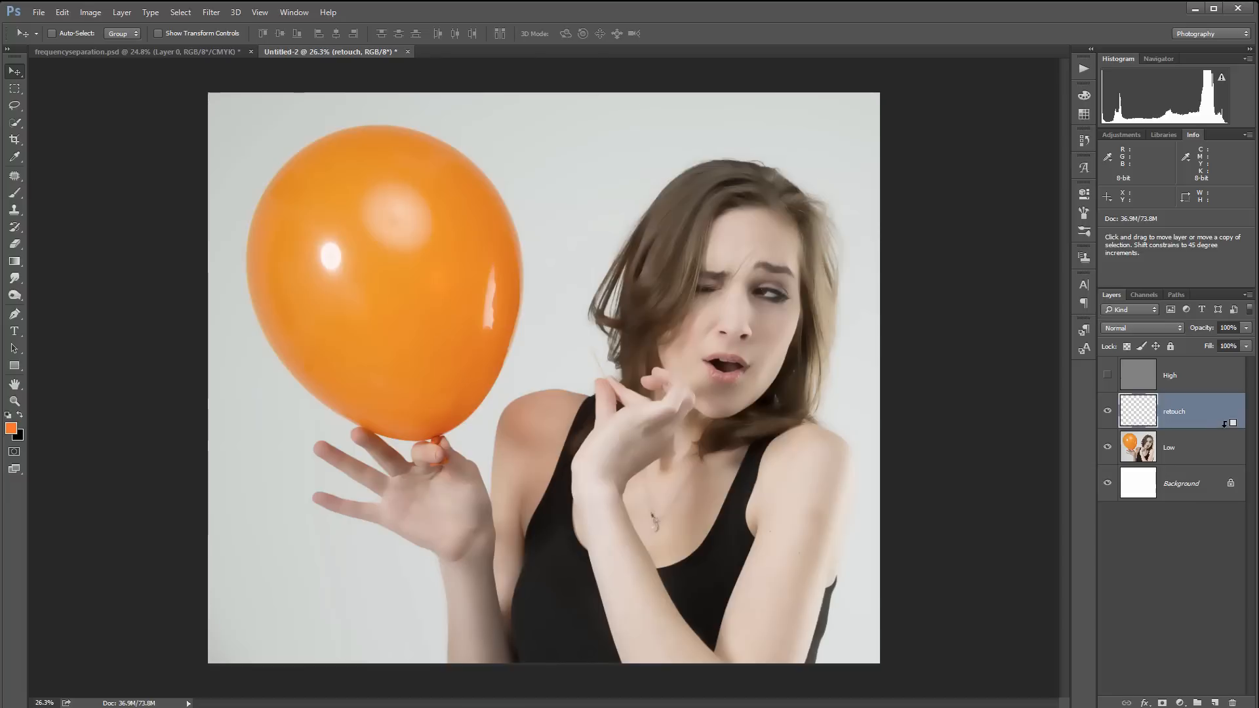
key("ctrl+alt+g")
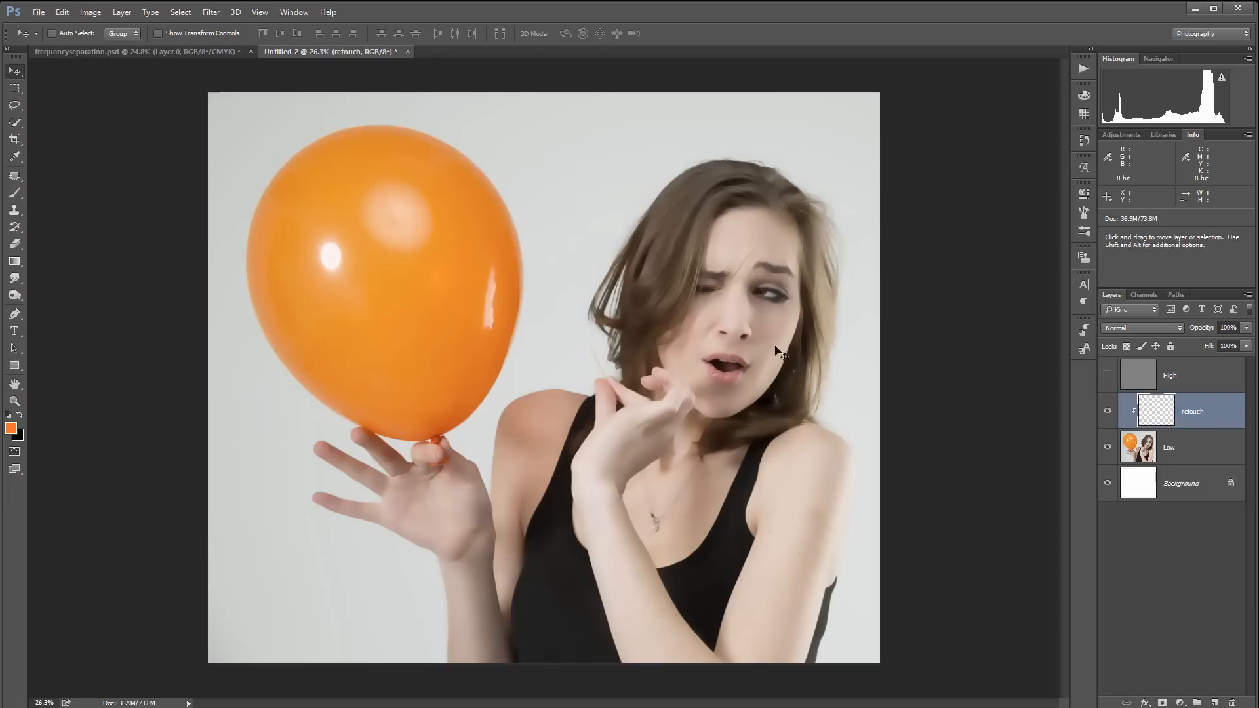
scroll(760, 310, "up", 5)
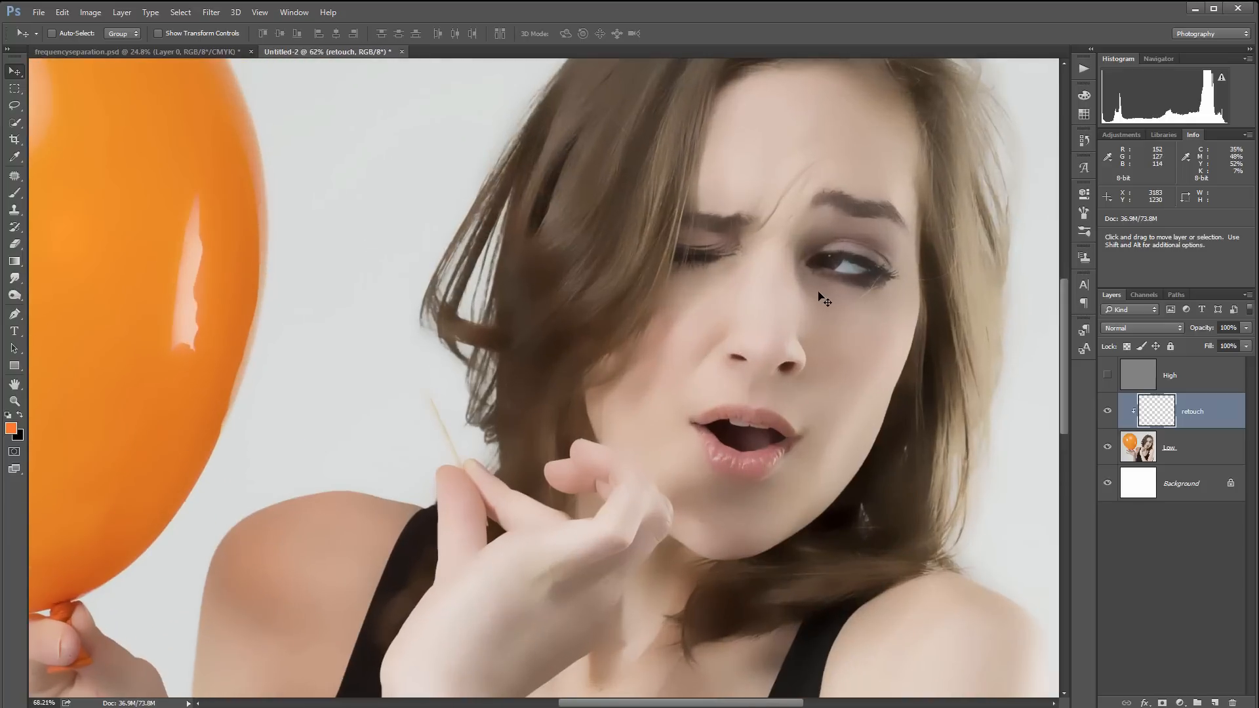
Choose the Mixer Brush for blending skin tones on the retouch layer.
scroll(819, 296, "up", 3)
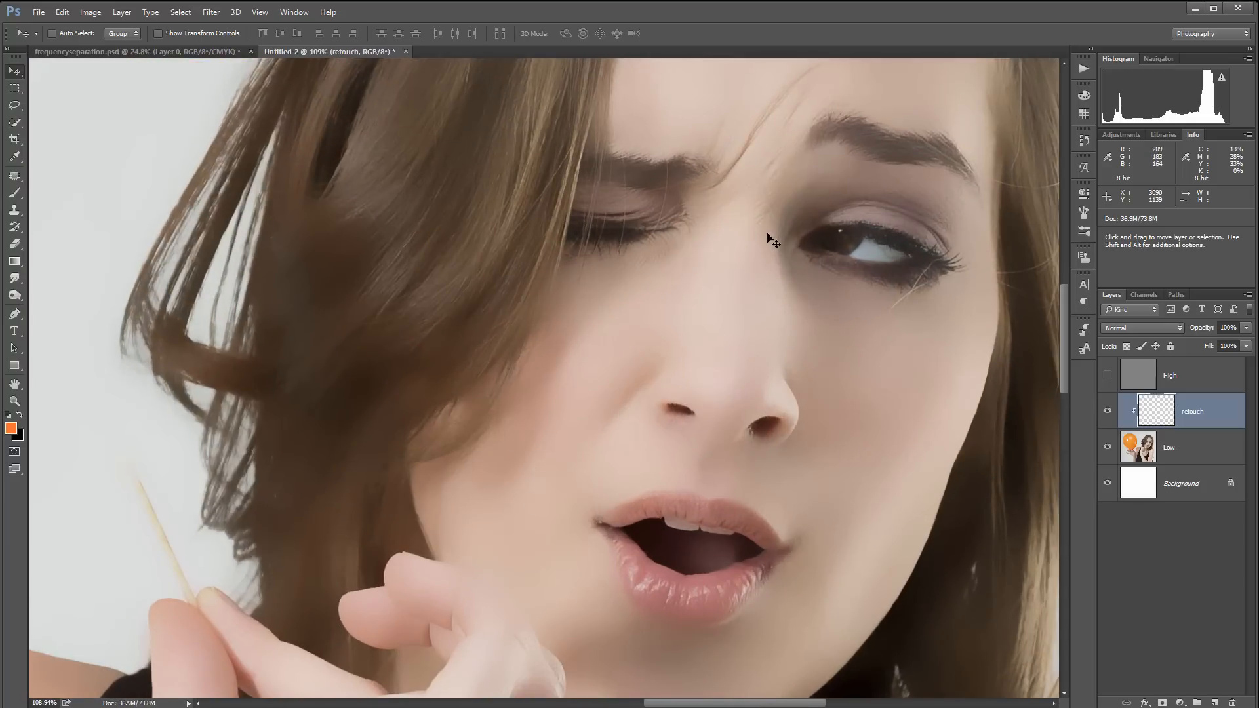
left_click_drag(818, 155, 784, 348)
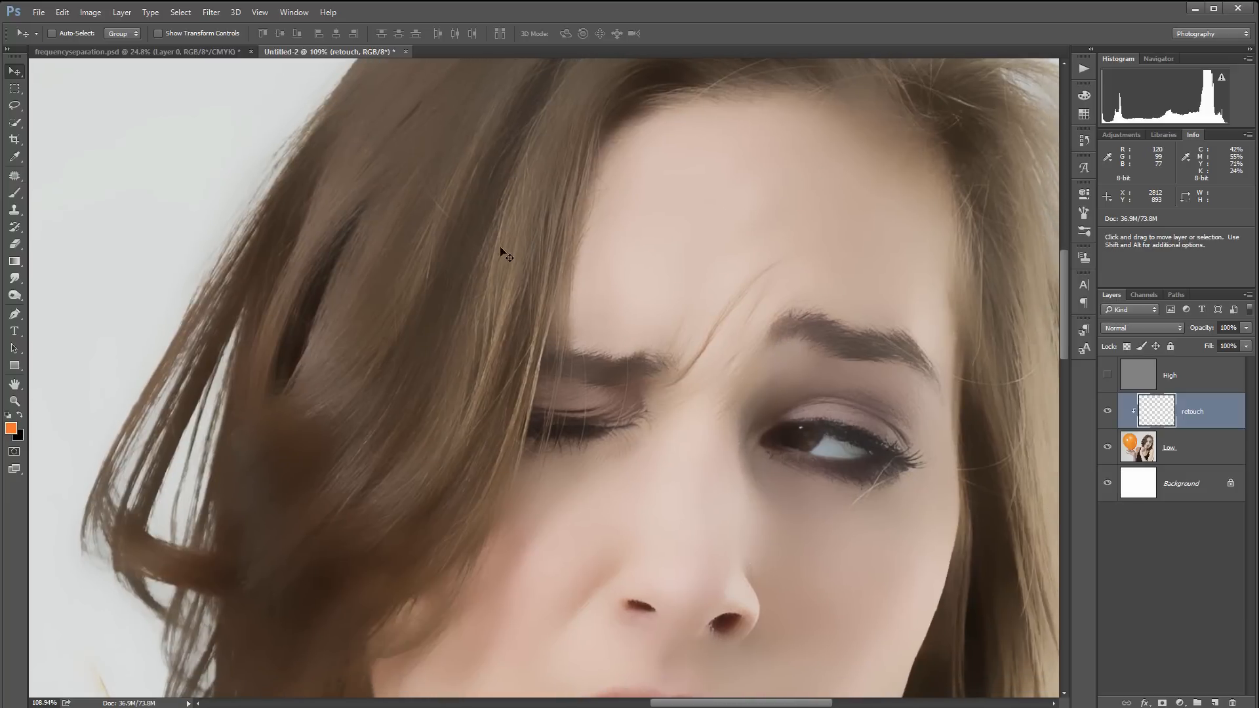
left_click(18, 196)
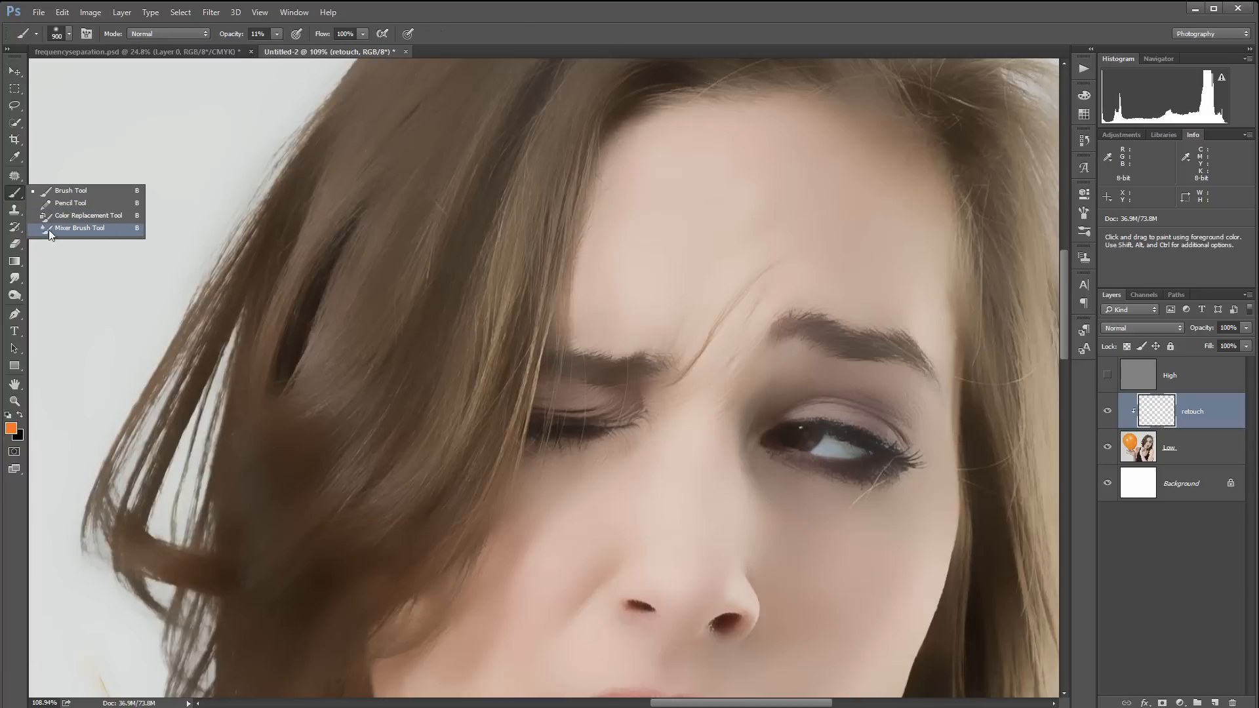
left_click(80, 228)
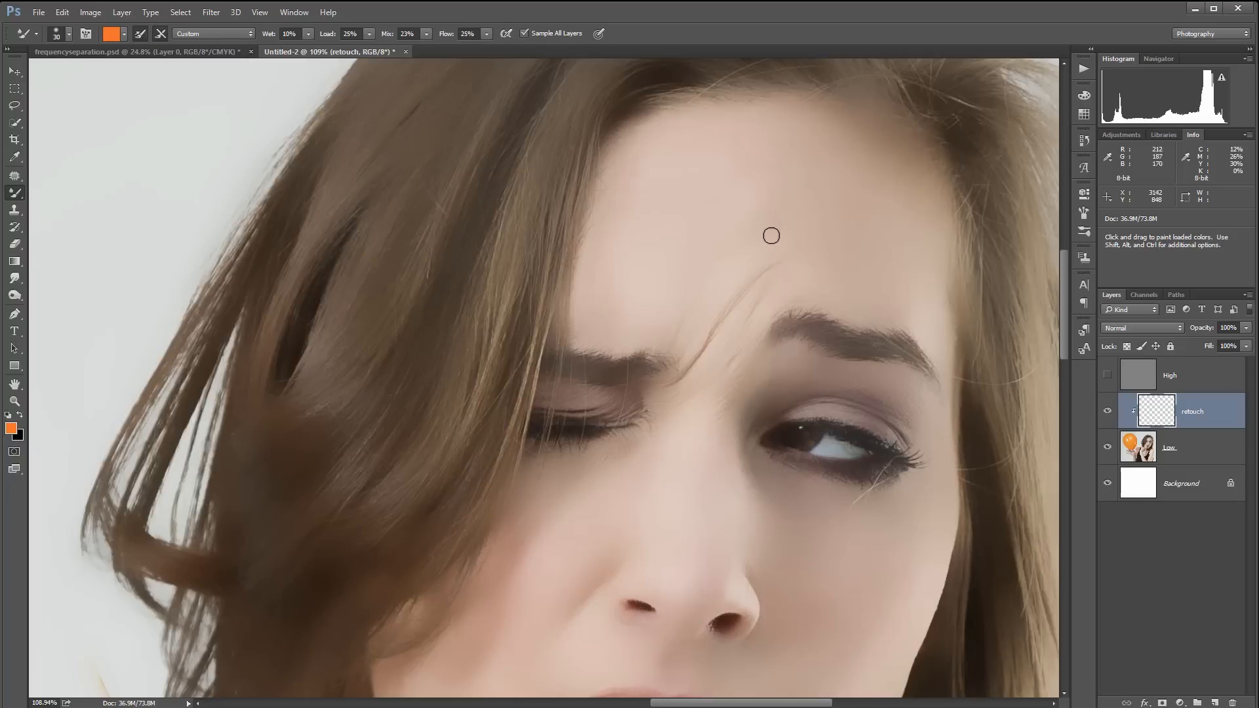
Load the mixer brush with skin colour from the nose, enlarge it to 50, and blend the tones along the nose bridge.
left_click_drag(801, 376, 812, 78)
mouse_move(755, 348)
left_mouse_down()
mouse_move(770, 266)
mouse_move(640, 332)
left_mouse_up()
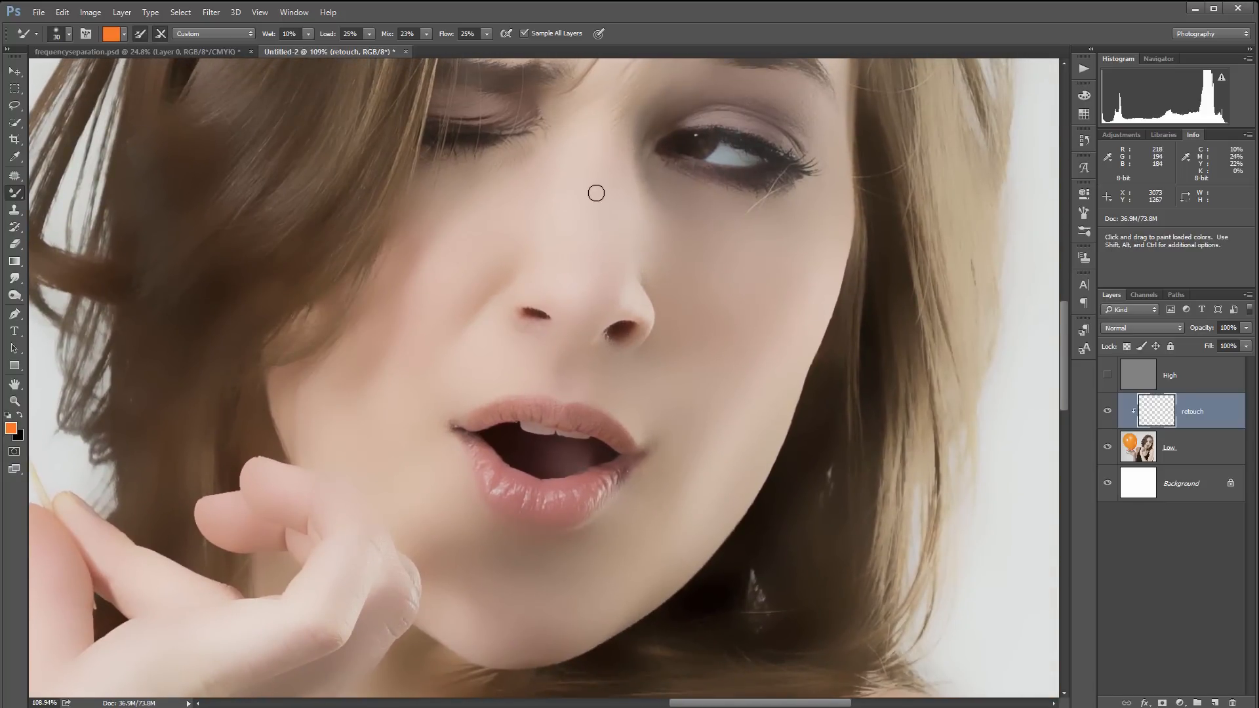
left_click_drag(626, 128, 629, 223)
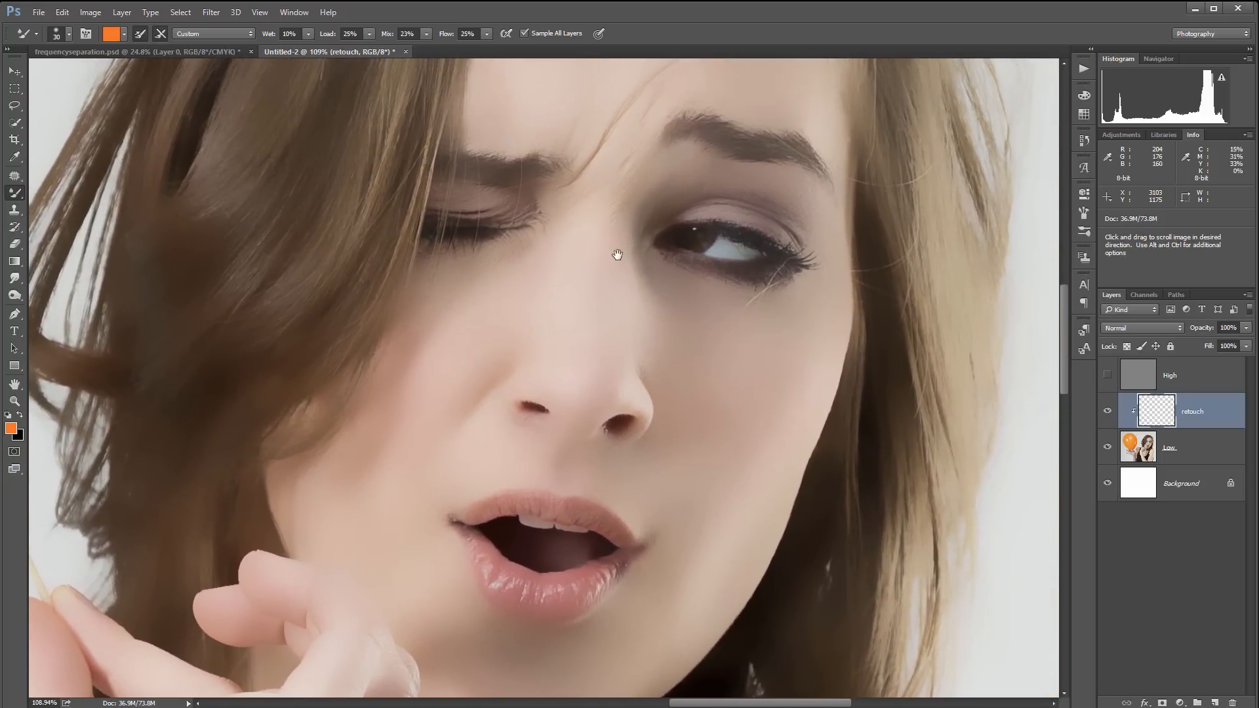
scroll(626, 160, "up", 5)
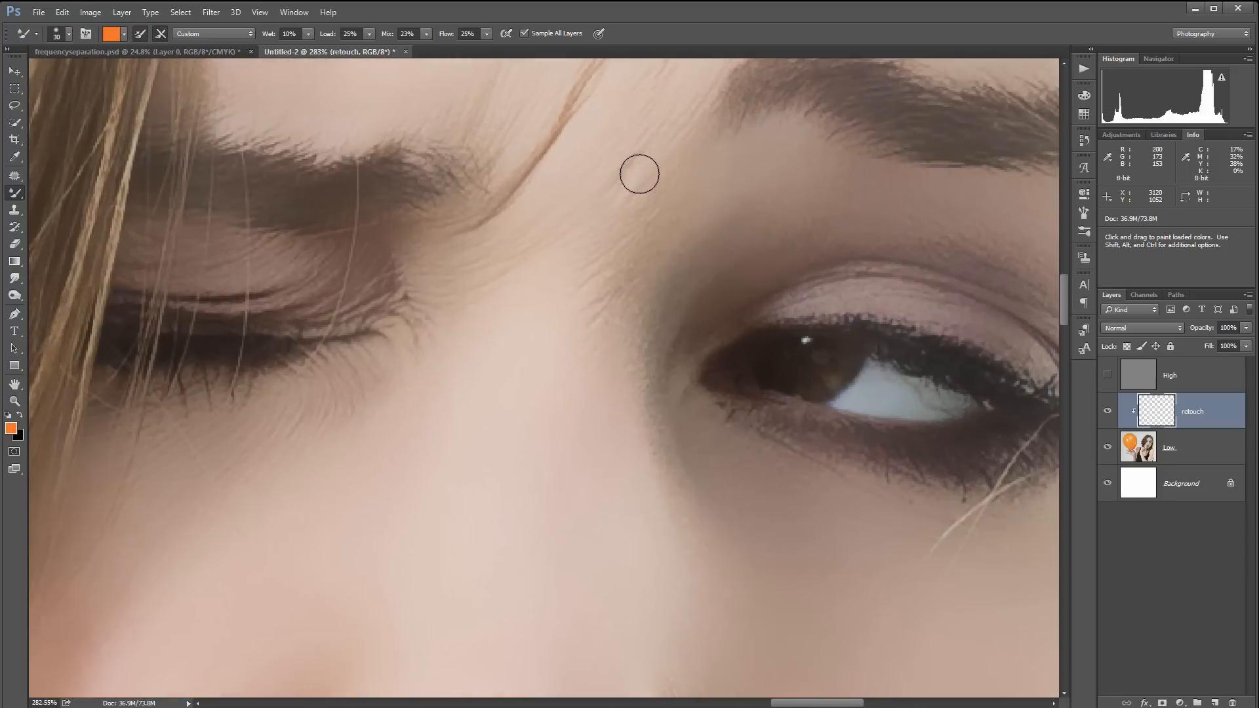
mouse_move(609, 505)
left_mouse_down()
mouse_move(649, 238)
mouse_move(663, 360)
left_mouse_up()
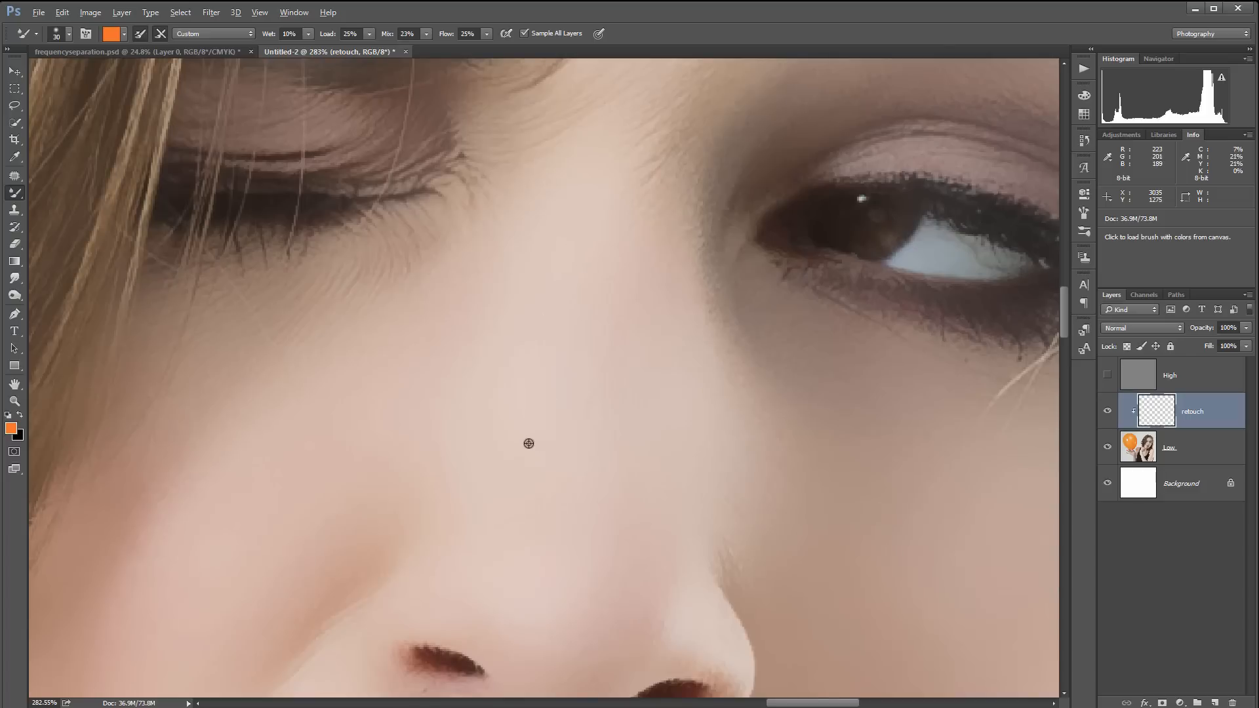
left_click(520, 418, "alt")
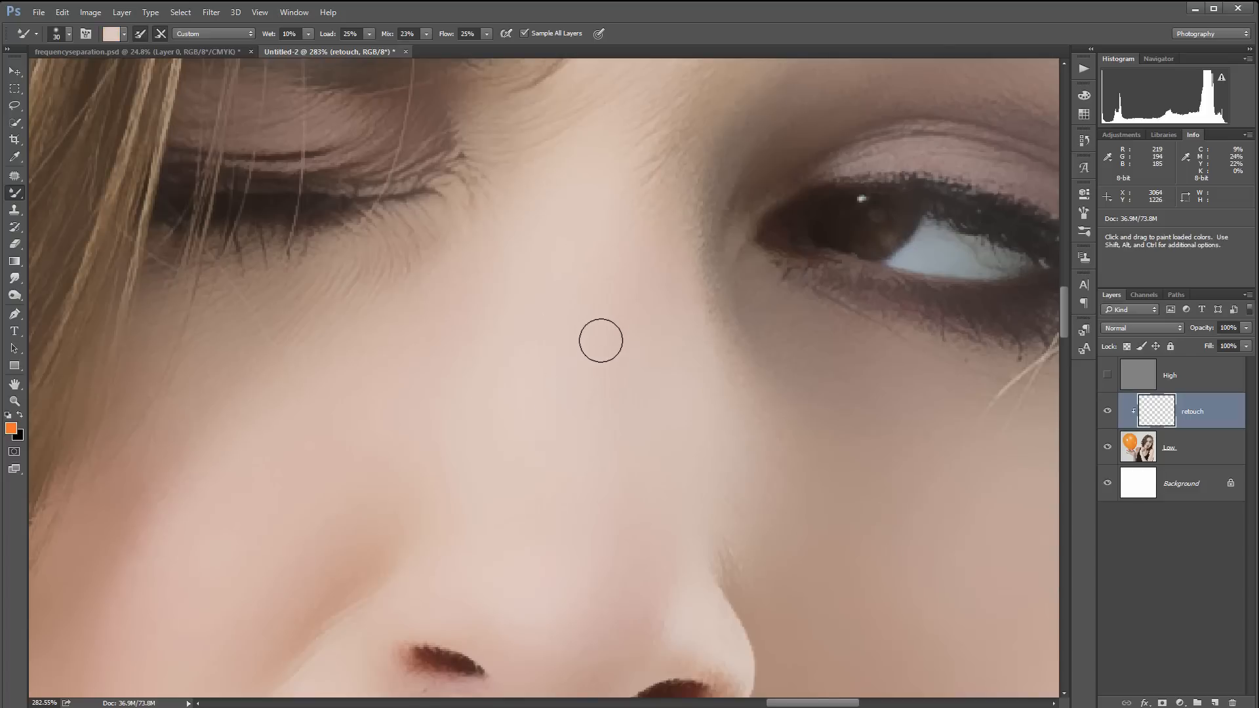
key("bracketright")
key("bracketright")
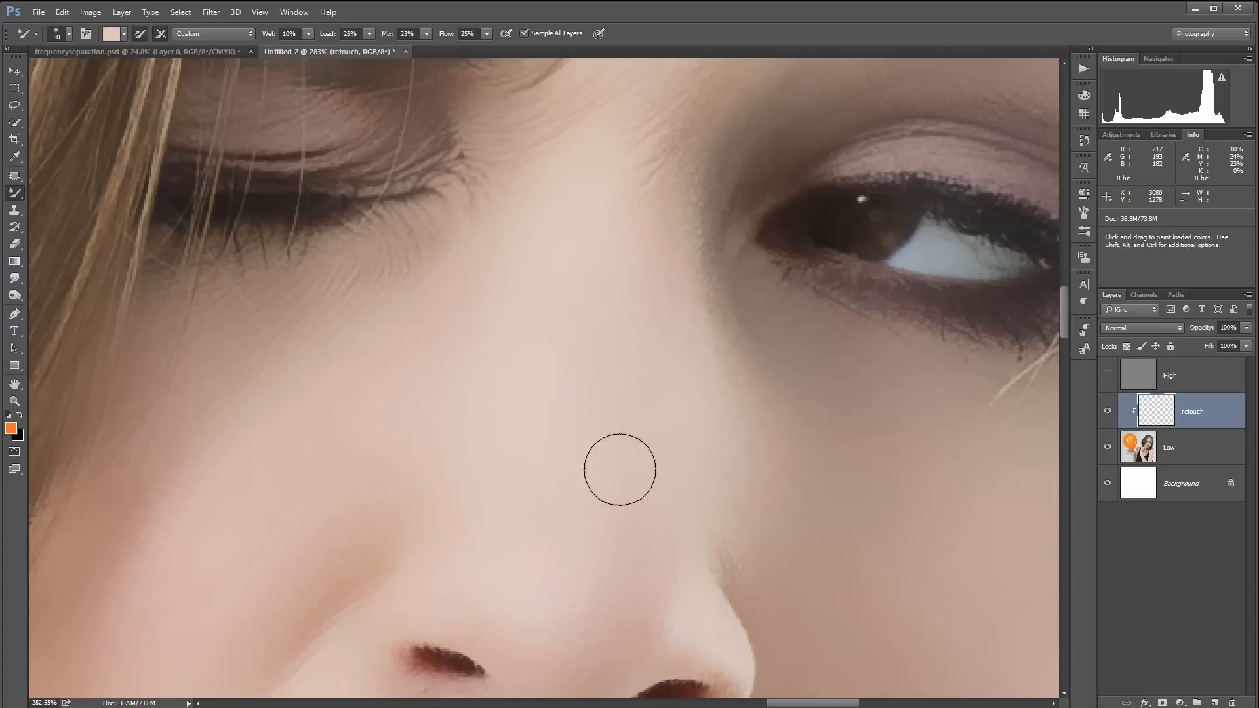
mouse_move(645, 415)
left_mouse_down()
mouse_move(598, 214)
mouse_move(576, 475)
mouse_move(654, 335)
left_mouse_up()
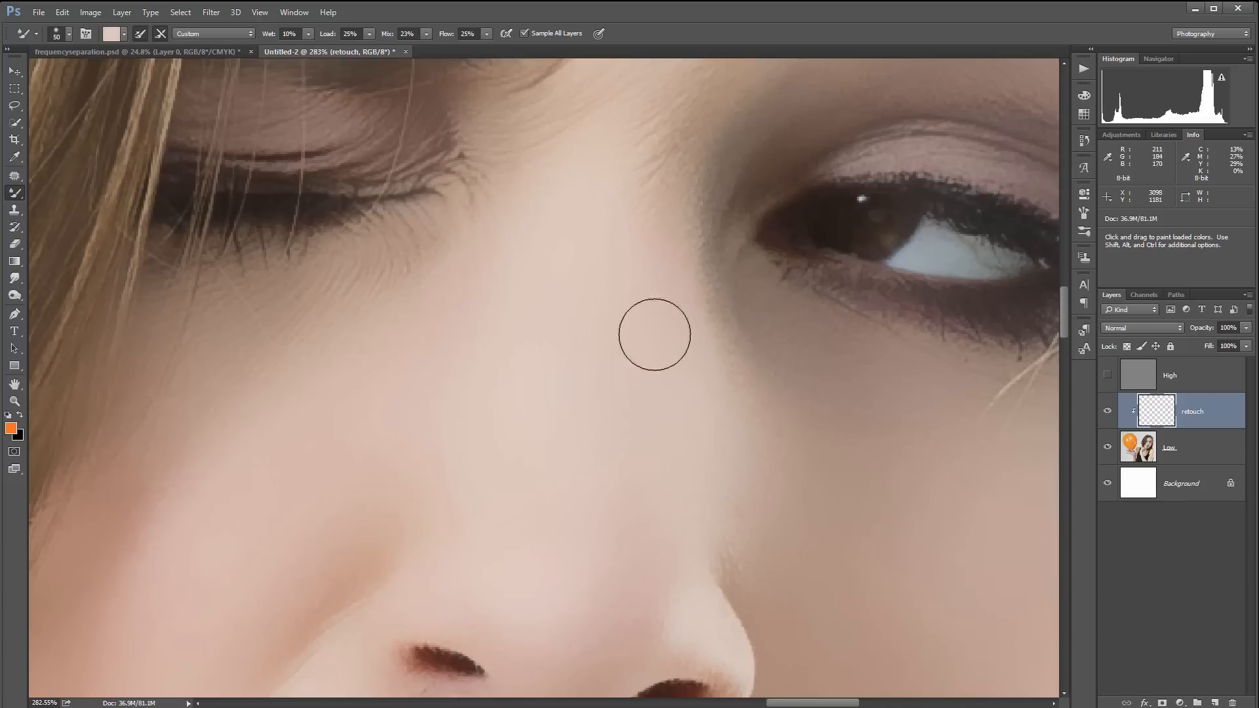
Toggle the retouch layer's visibility to compare the nose before and after blending.
left_click(1104, 412)
left_click(1104, 412)
left_click(1104, 412)
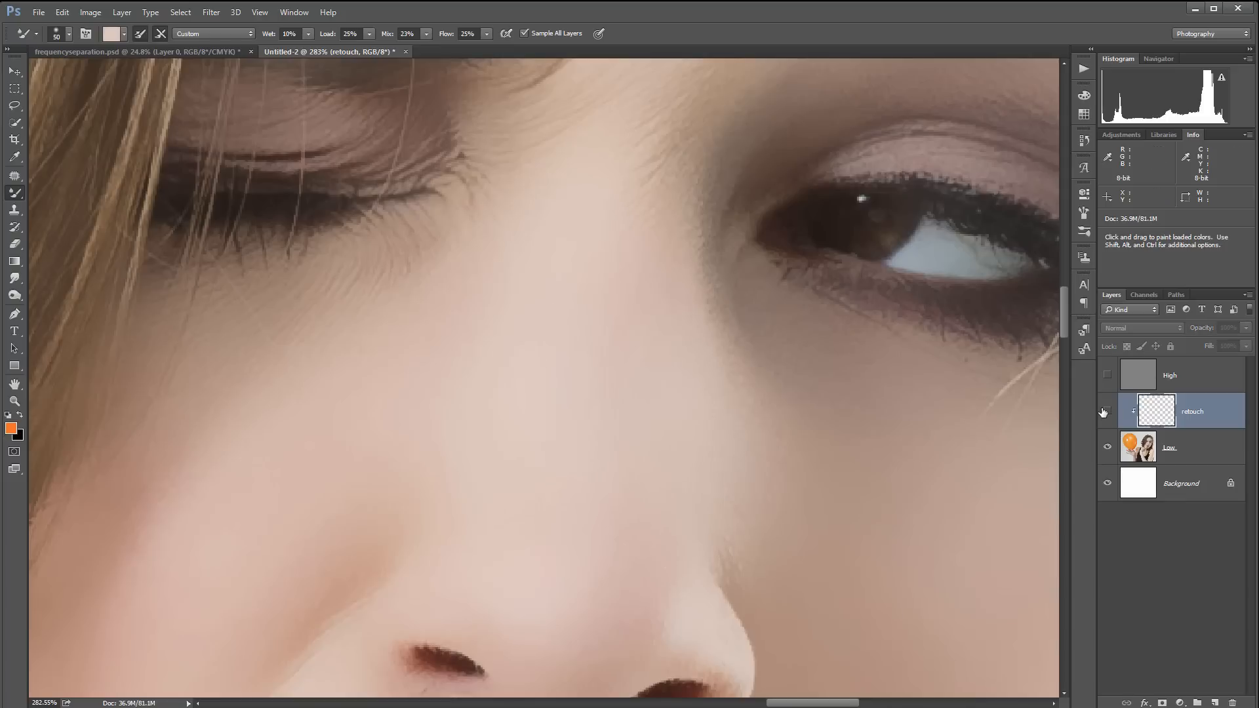
left_click(1104, 411)
Reduce the mixer brush to 30 and blend the skin around the nostrils, sampling colour from beside the nostril.
scroll(829, 239, "down", 6)
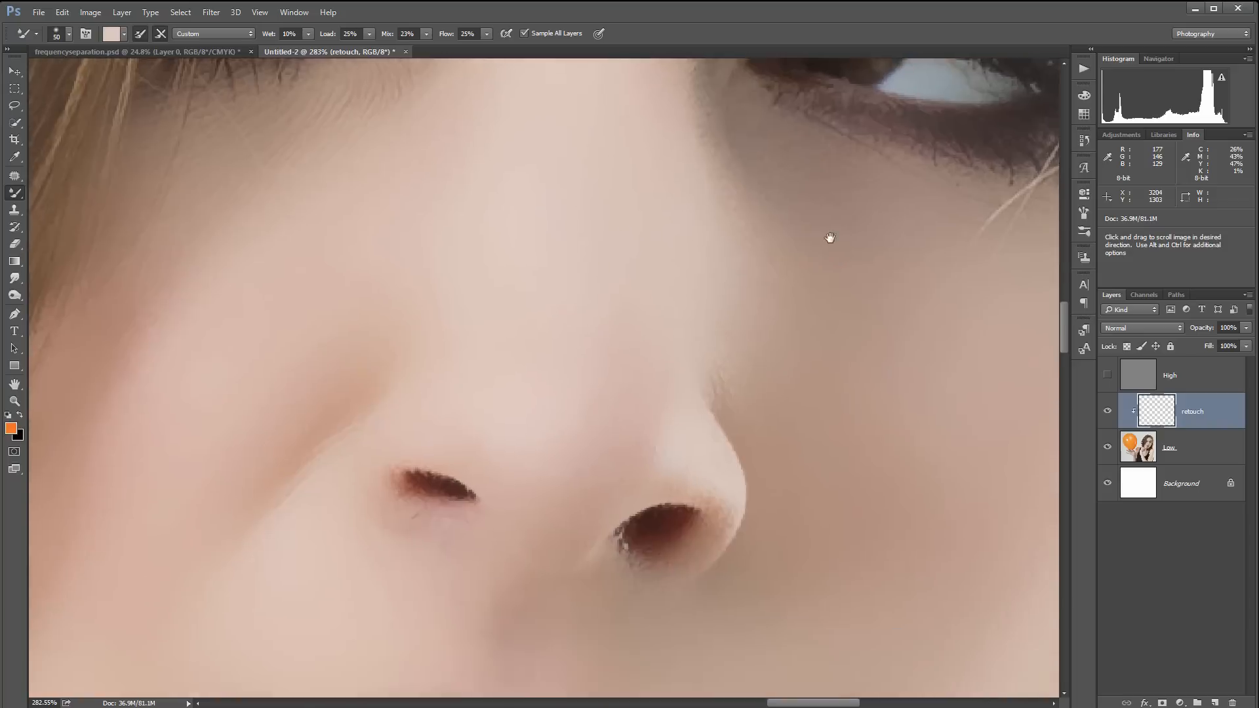
left_click_drag(703, 271, 765, 442)
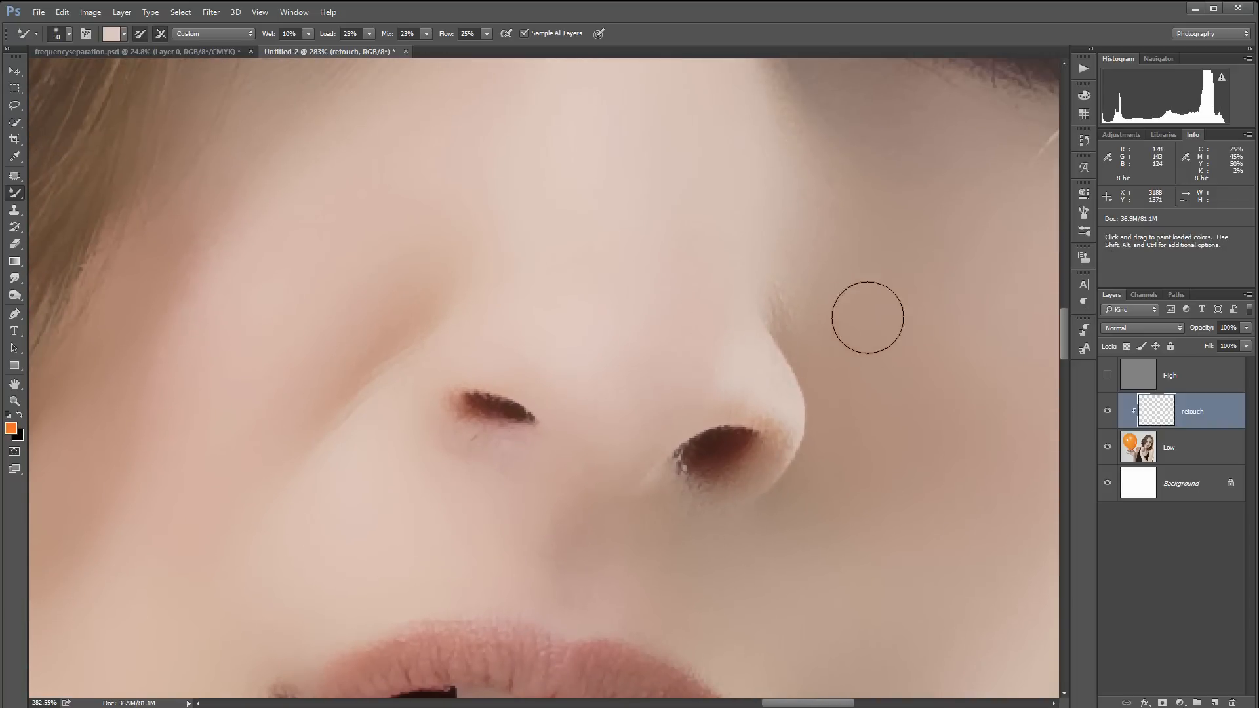
mouse_move(806, 451)
left_mouse_down()
mouse_move(690, 444)
mouse_move(575, 462)
left_mouse_up()
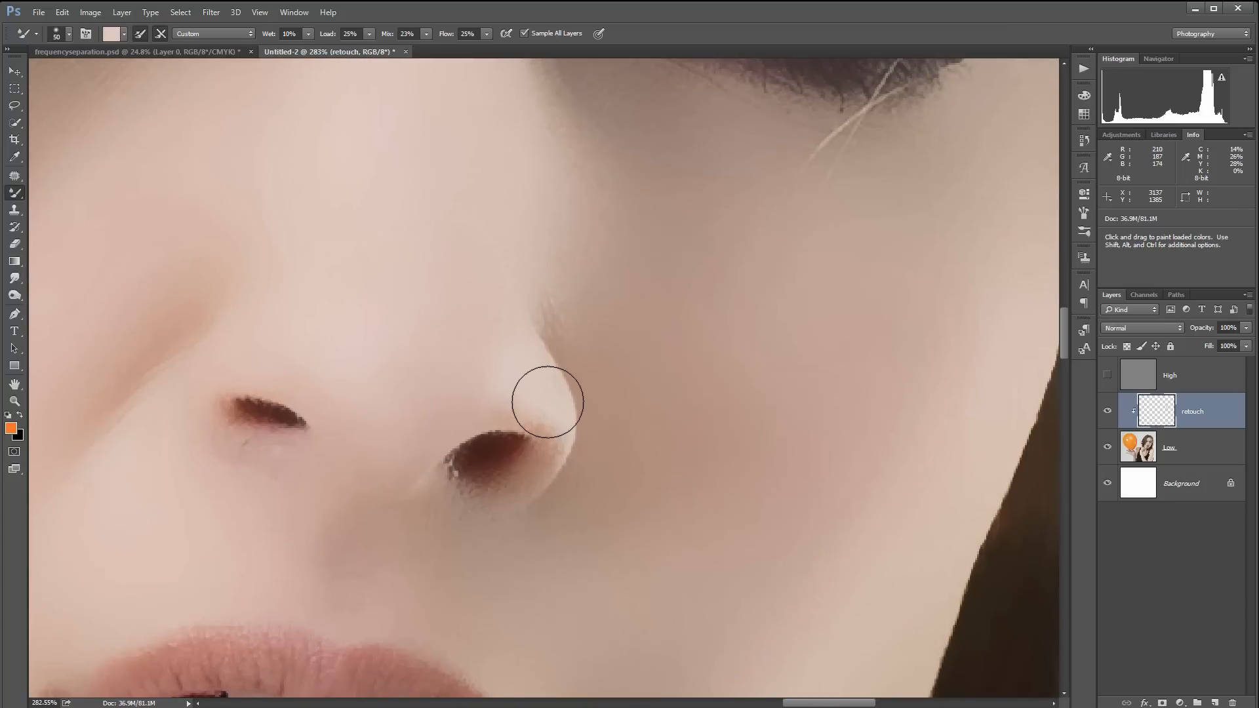
key("bracketleft")
key("bracketleft")
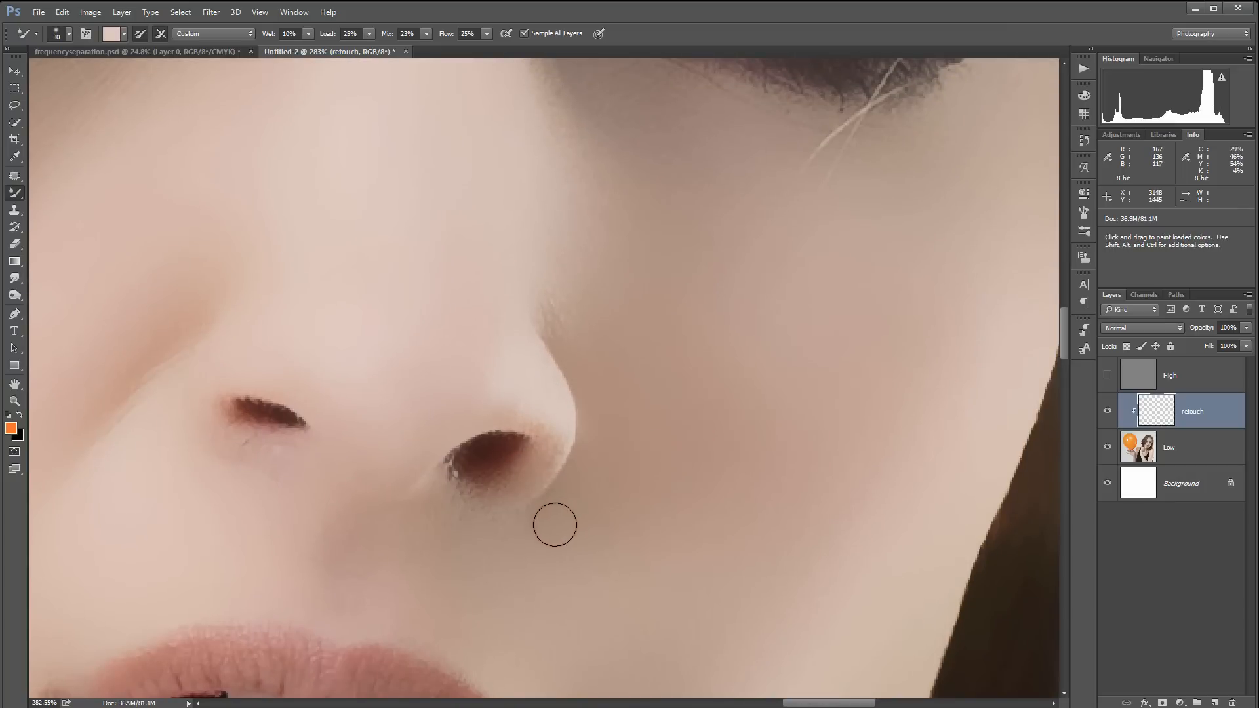
key("space")
left_click_drag(404, 560, 705, 414)
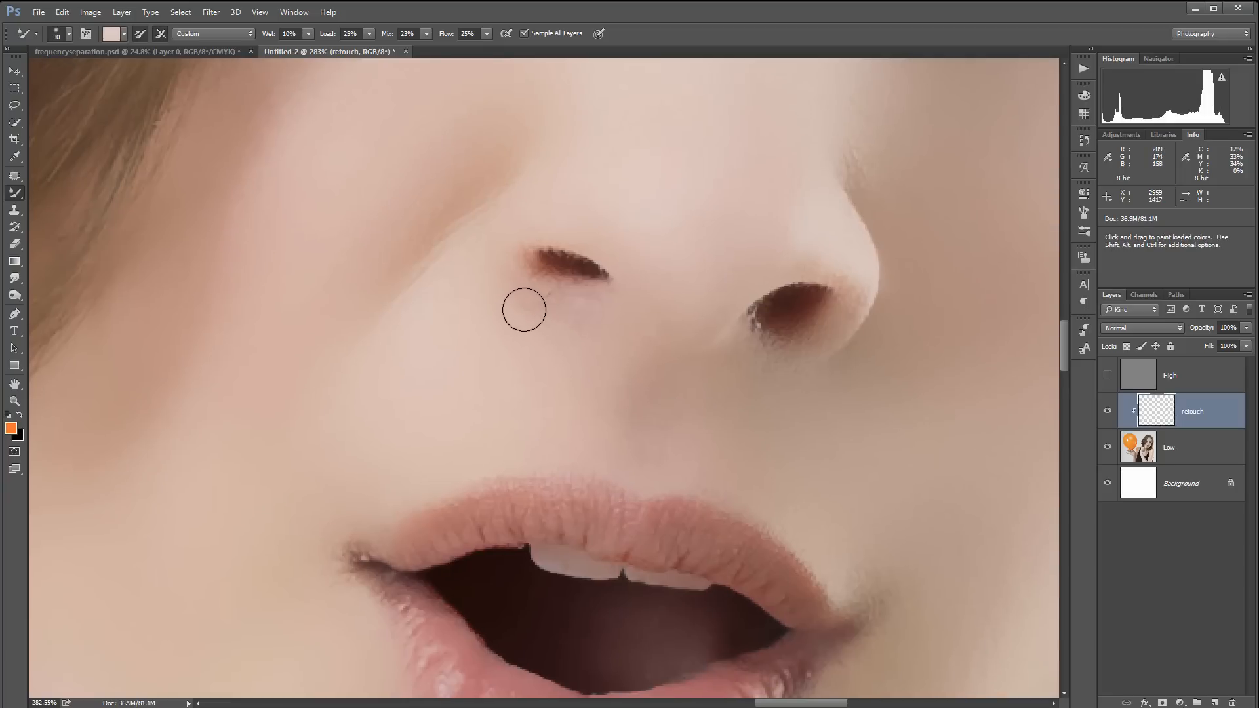
left_click(502, 278, "alt")
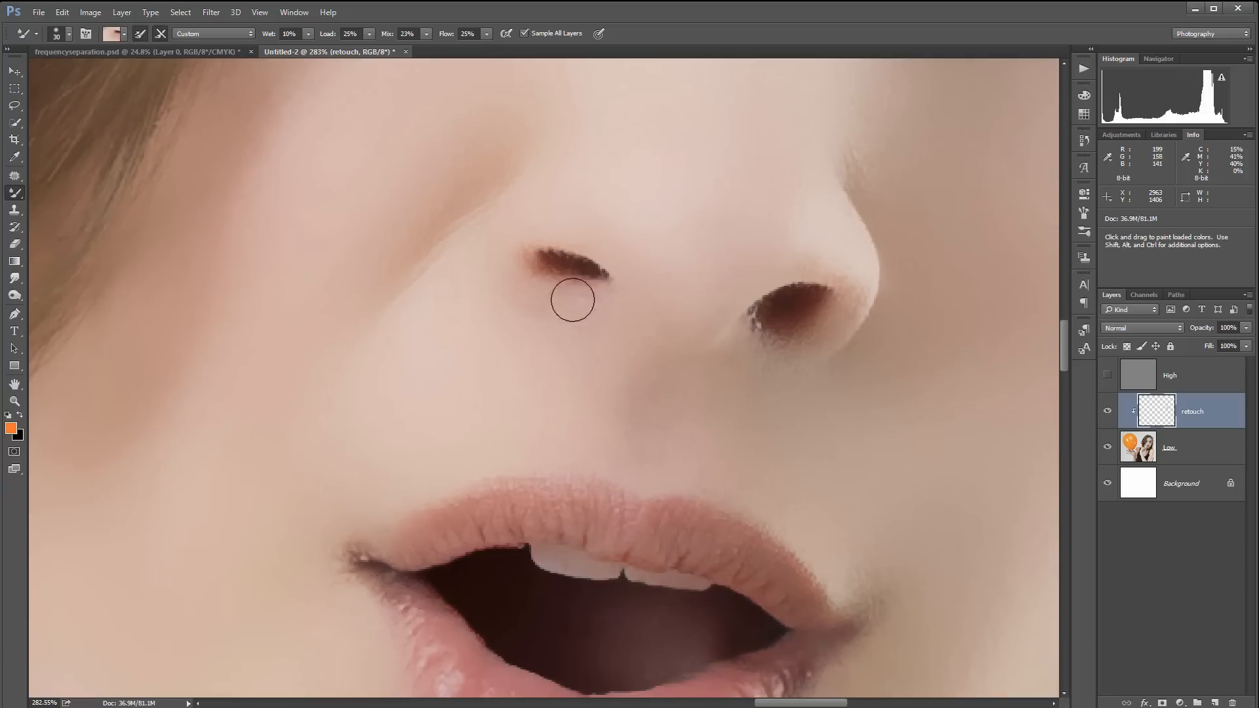
Reduce the mixer brush to 9 and blend away the specks at both corners of the mouth using colours sampled nearby.
key("space")
left_click_drag(562, 433, 665, 161)
left_click_drag(347, 335, 438, 368)
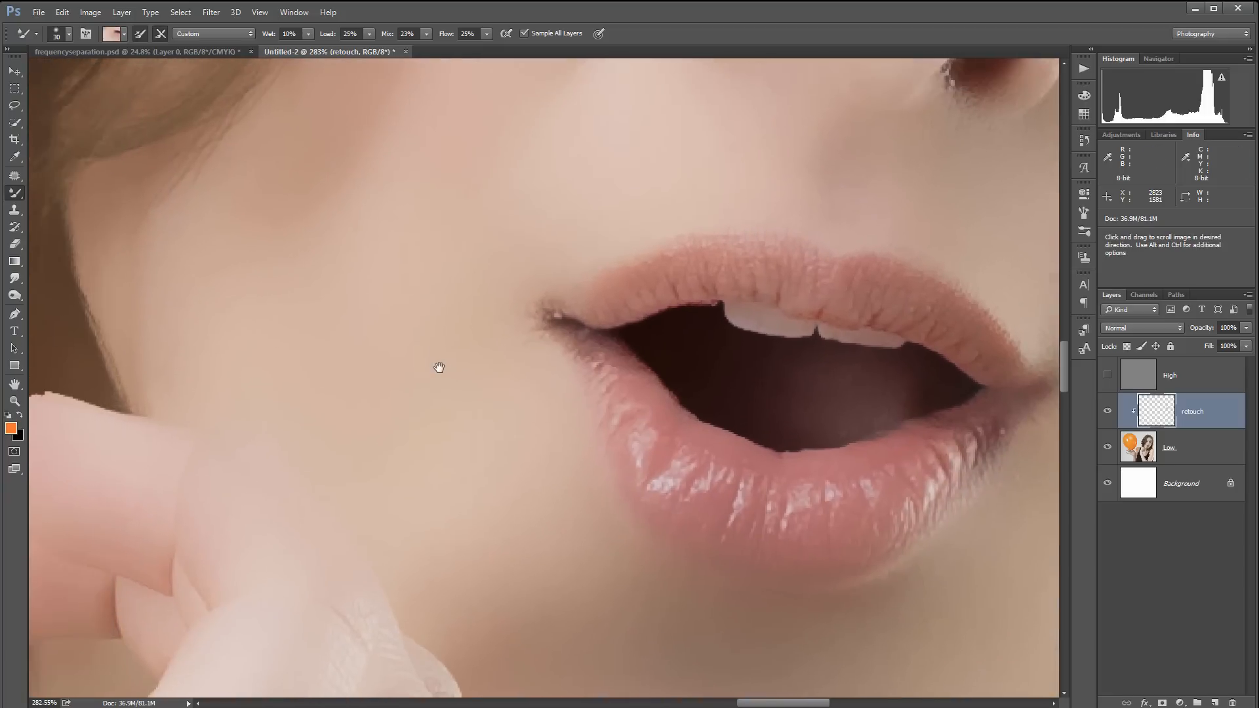
scroll(538, 319, "up", 2)
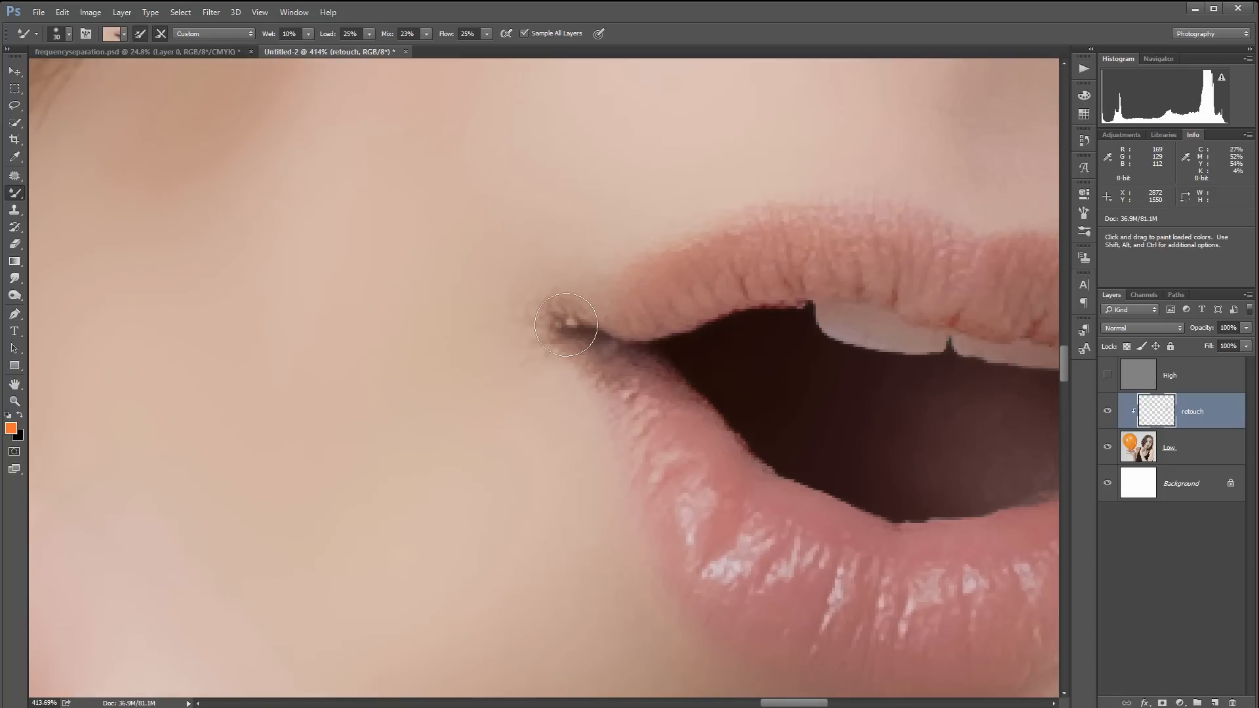
key("bracketleft")
key("bracketleft")
key("bracketleft")
key("bracketleft")
key("bracketleft")
mouse_move(556, 320)
left_mouse_down()
mouse_move(580, 328)
mouse_move(594, 356)
left_mouse_up()
left_click(600, 352, "alt")
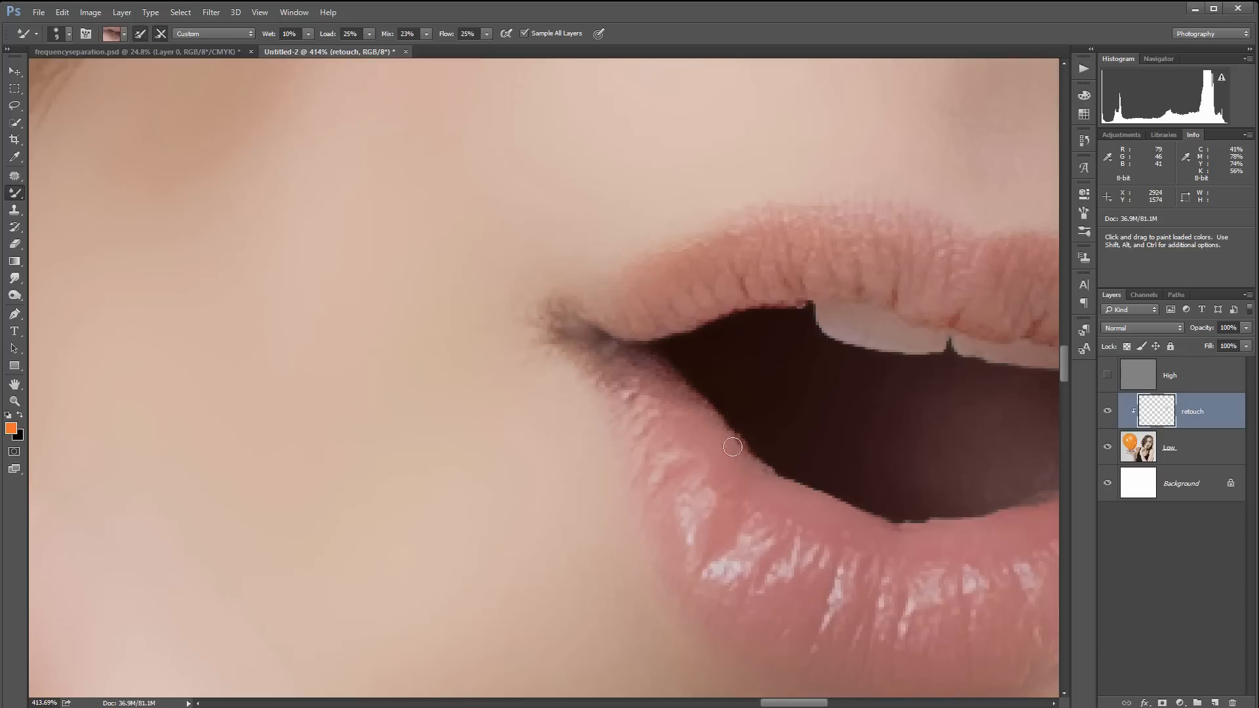
scroll(787, 485, "right", 8)
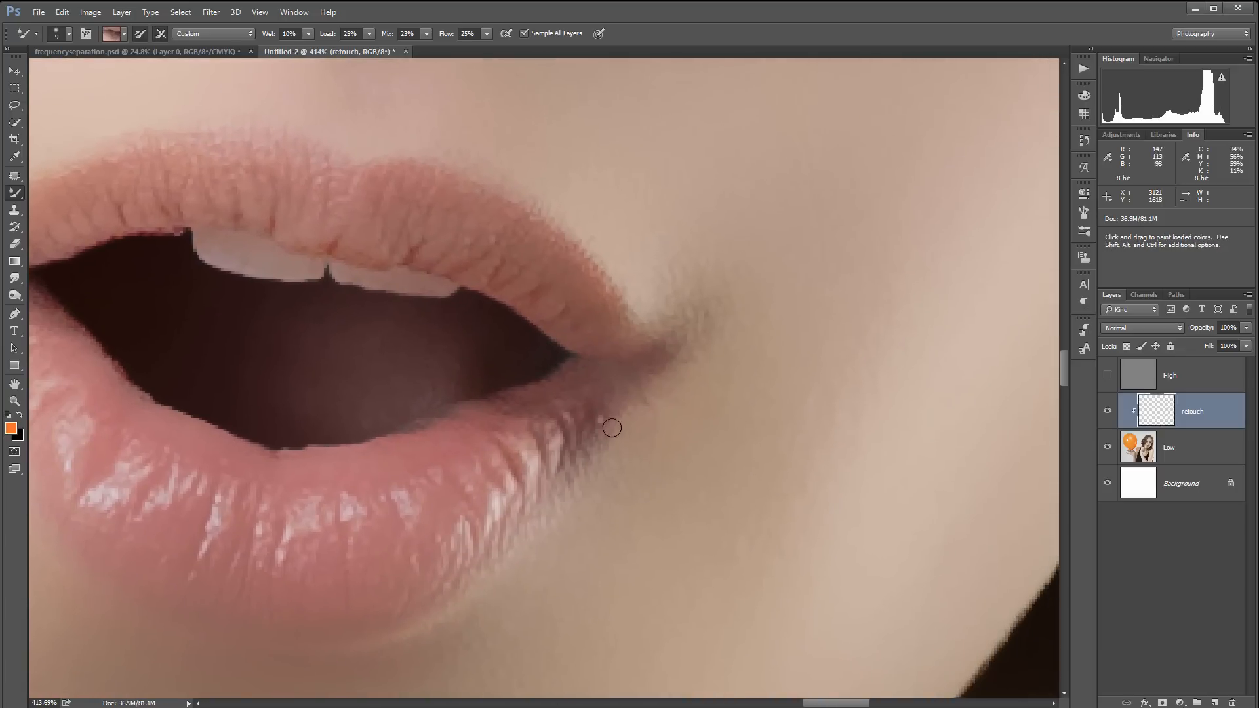
left_click(600, 423, "alt")
Enlarge the mixer brush to 40 and blend away the reddish spot and the small mole on the neck with sampled skin colour.
scroll(722, 419, "down", 3)
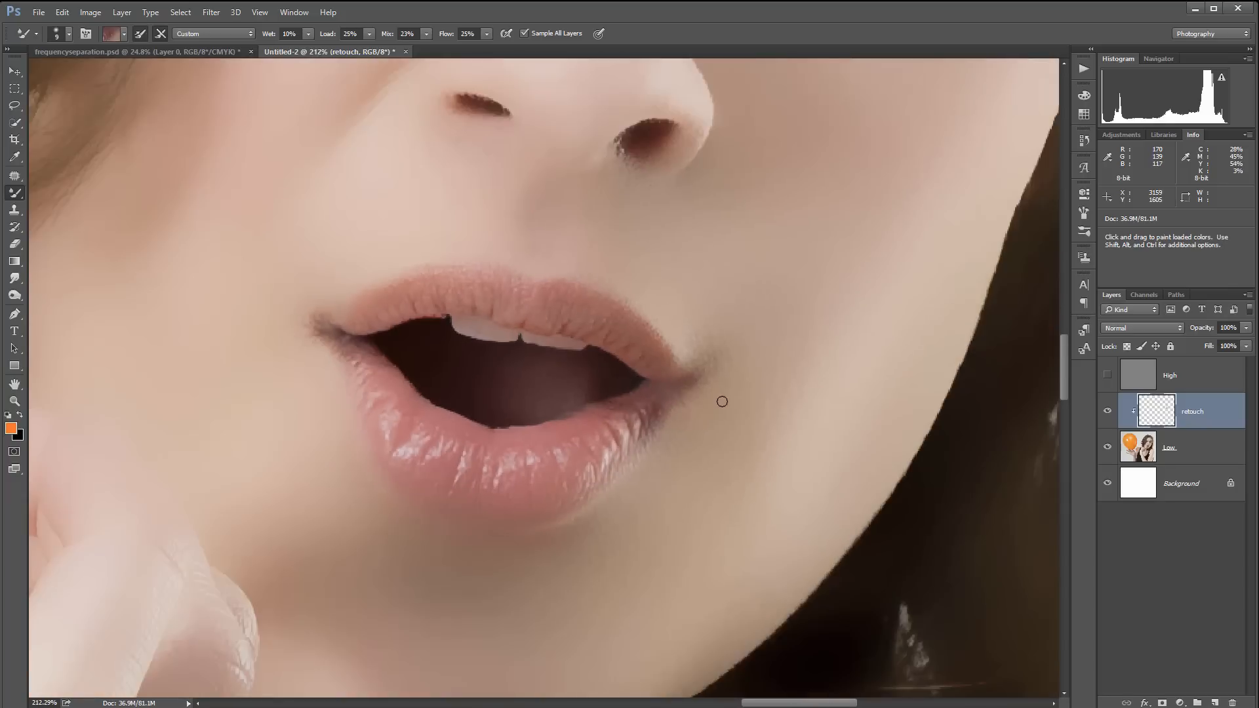
scroll(722, 403, "down", 4)
scroll(646, 371, "left", 5)
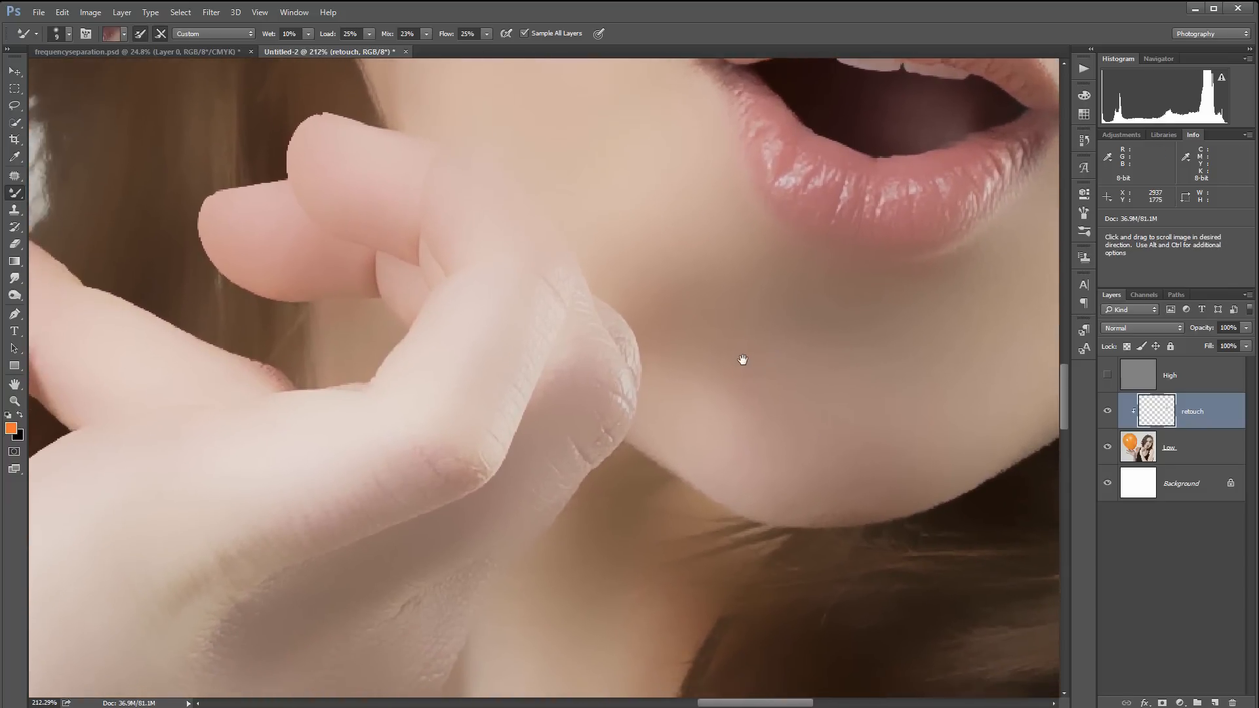
scroll(558, 372, "down", 2)
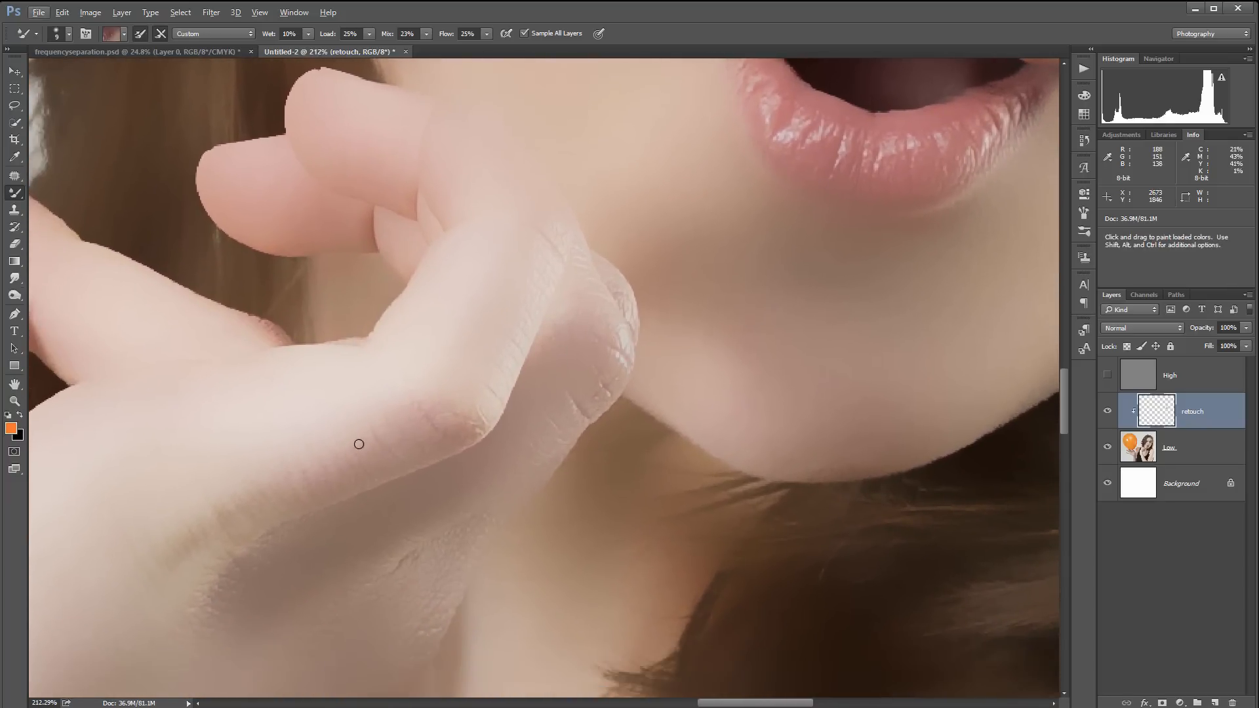
left_click_drag(356, 441, 776, 399)
left_click_drag(472, 371, 458, 441)
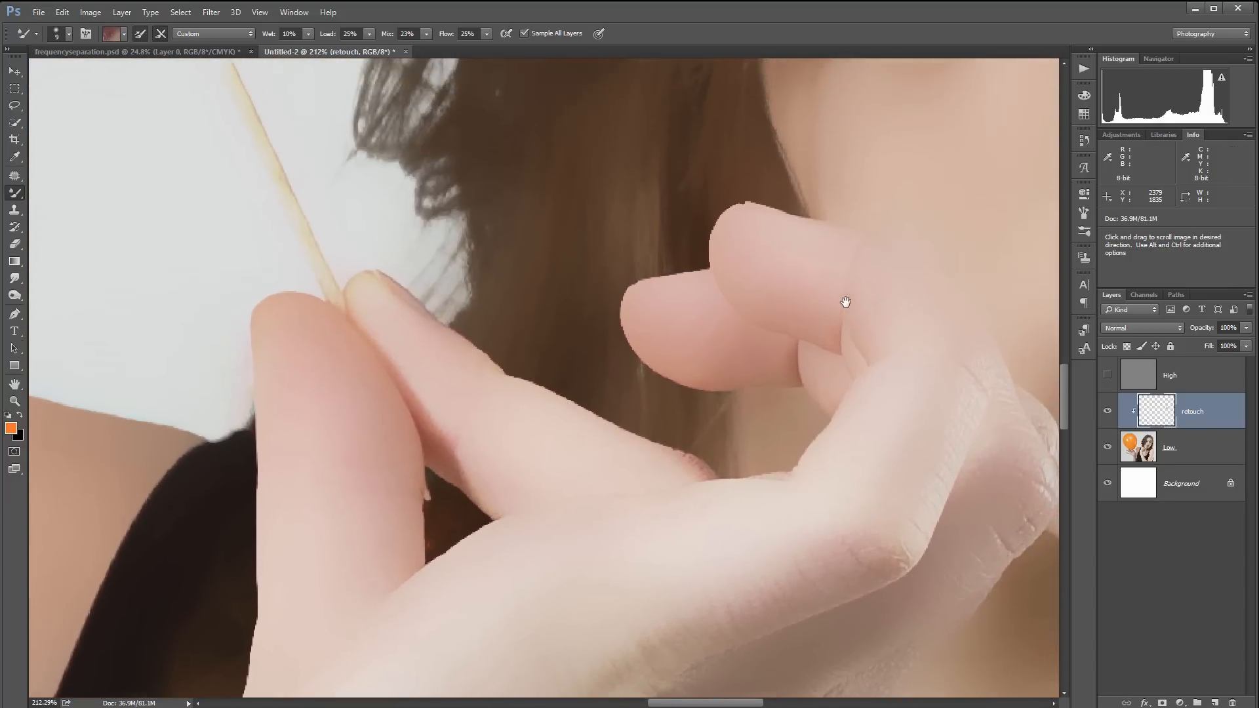
left_click_drag(843, 301, 689, 175)
left_click_drag(486, 415, 455, 273)
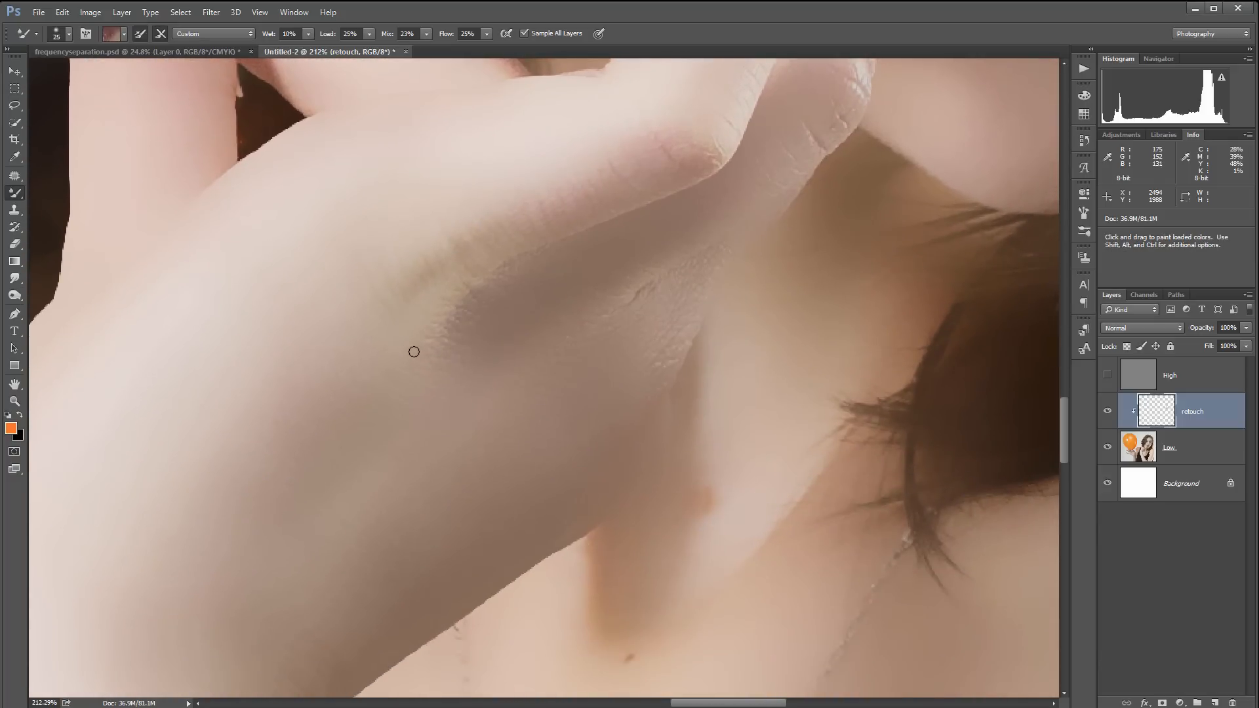
key("bracketright")
left_click_drag(753, 450, 702, 168)
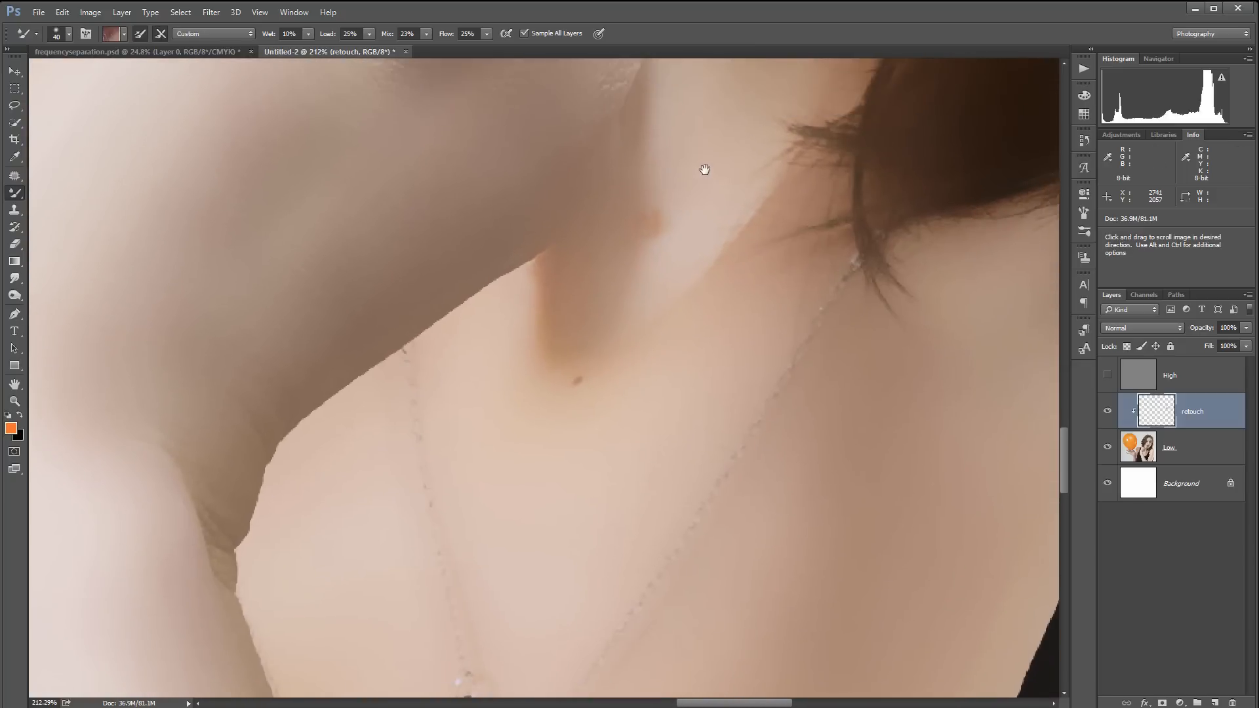
left_click(674, 187, "alt")
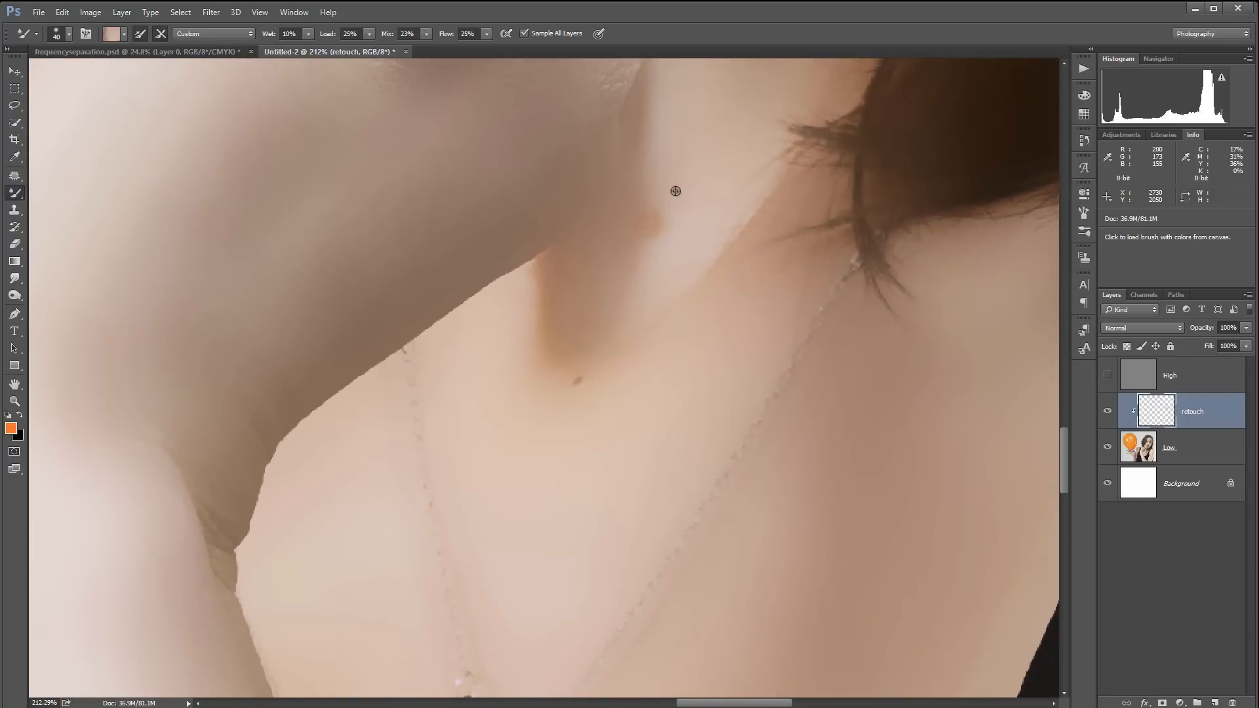
mouse_move(653, 157)
left_mouse_down()
mouse_move(652, 253)
mouse_move(655, 132)
mouse_move(660, 313)
left_mouse_up()
left_click(700, 253, "alt")
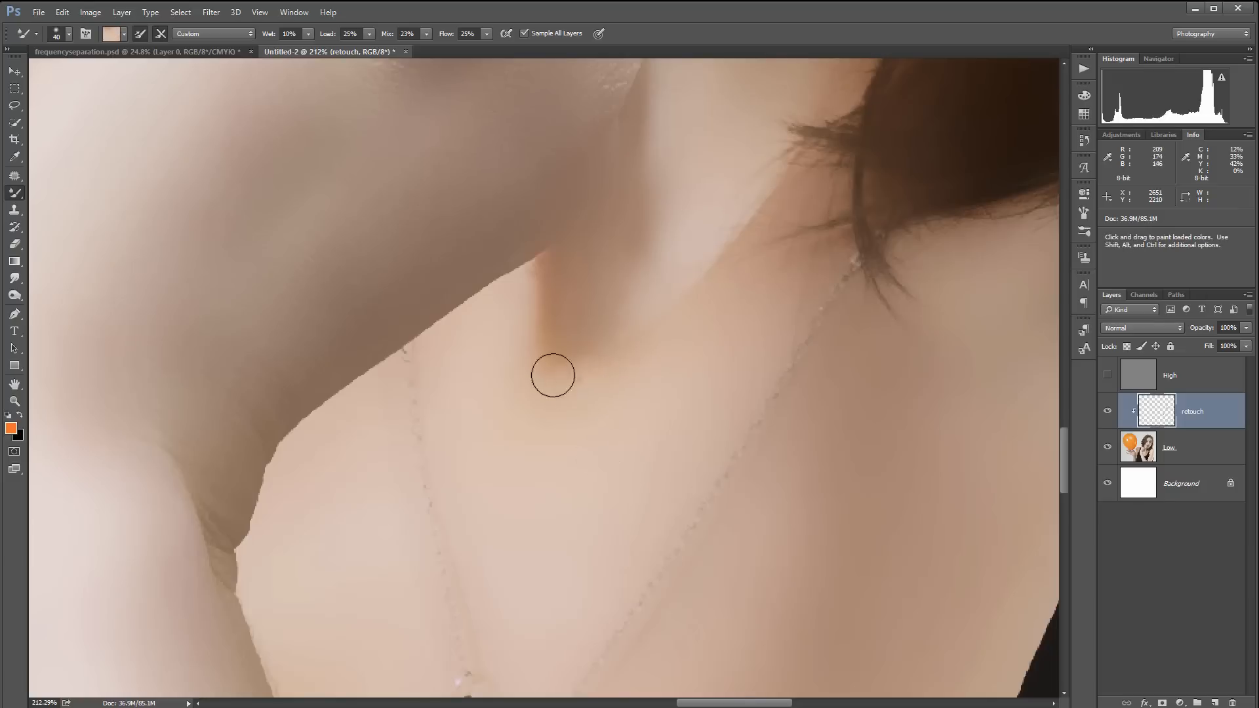
Reduce the mixer brush to 15 and blend the light specks beside the nail on the fingertip holding the balloon.
left_click_drag(548, 551, 716, 134)
left_click_drag(585, 503, 596, 329)
left_click_drag(98, 397, 818, 459)
left_click_drag(157, 72, 549, 165)
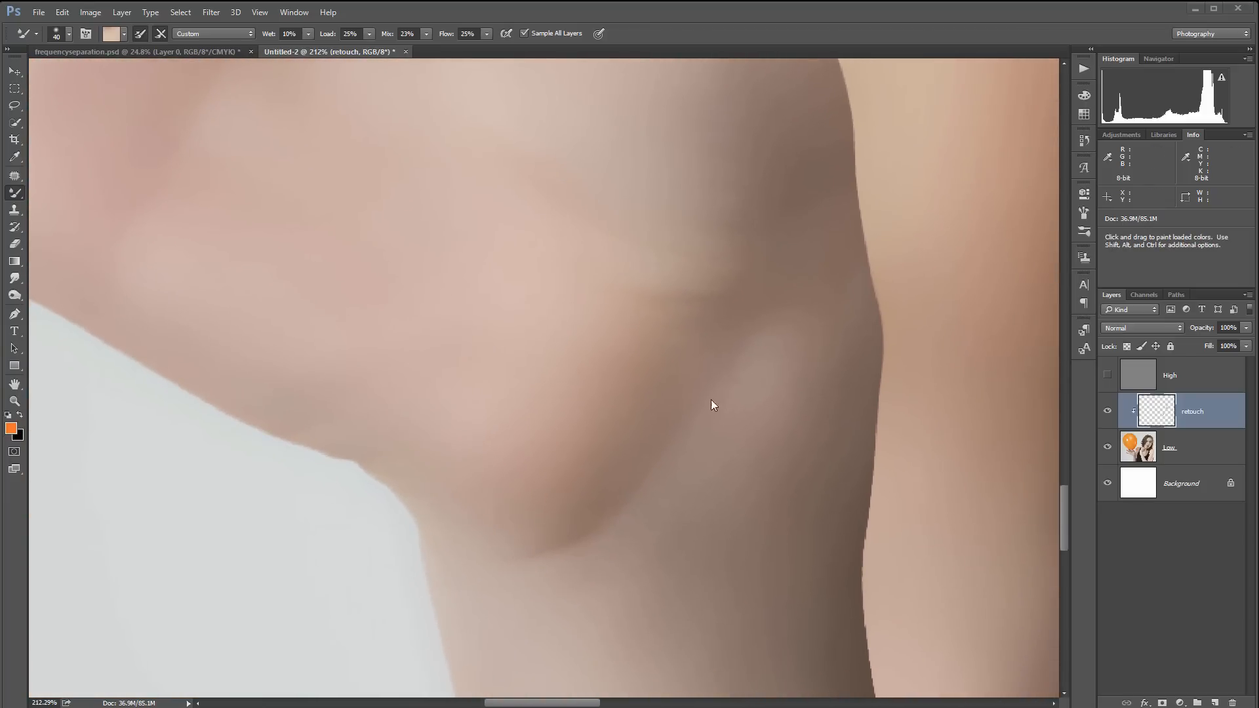
left_click_drag(663, 317, 962, 589)
left_click_drag(714, 288, 638, 554)
scroll(656, 249, "up", 5)
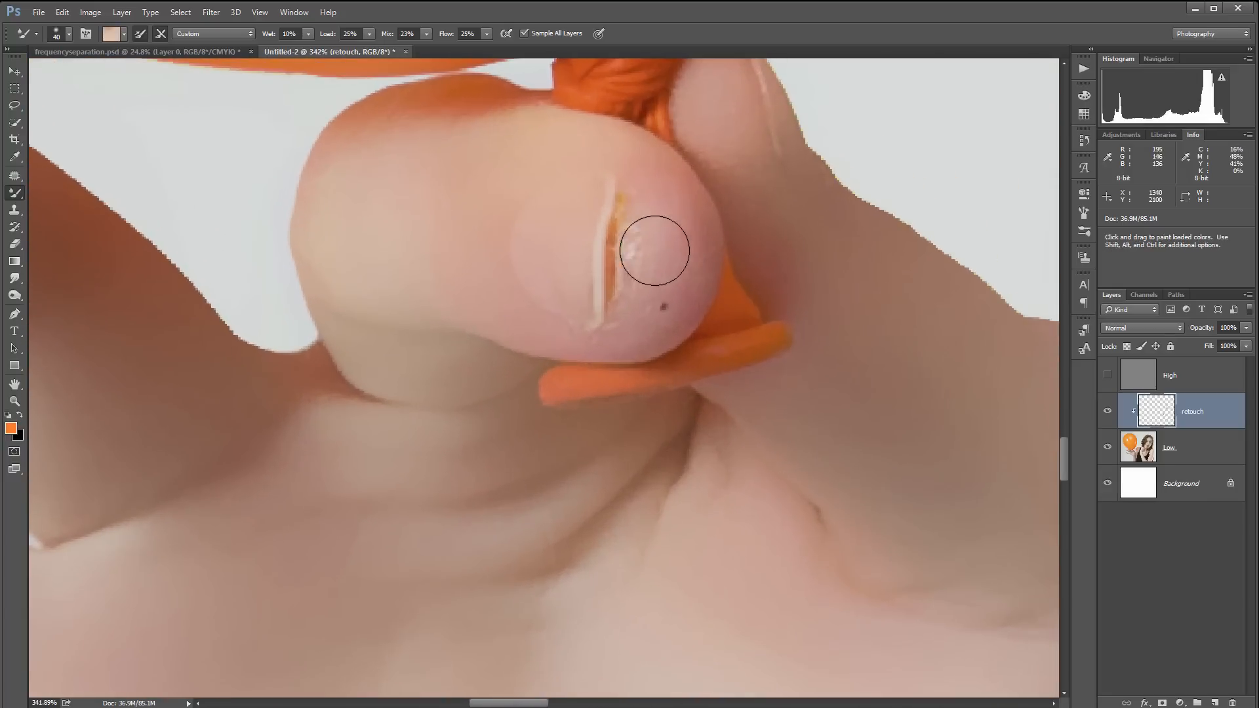
key("bracketleft")
key("bracketleft")
key("bracketleft")
left_click(626, 179, "alt")
mouse_move(629, 211)
left_mouse_down()
mouse_move(618, 281)
mouse_move(633, 204)
mouse_move(642, 236)
left_mouse_up()
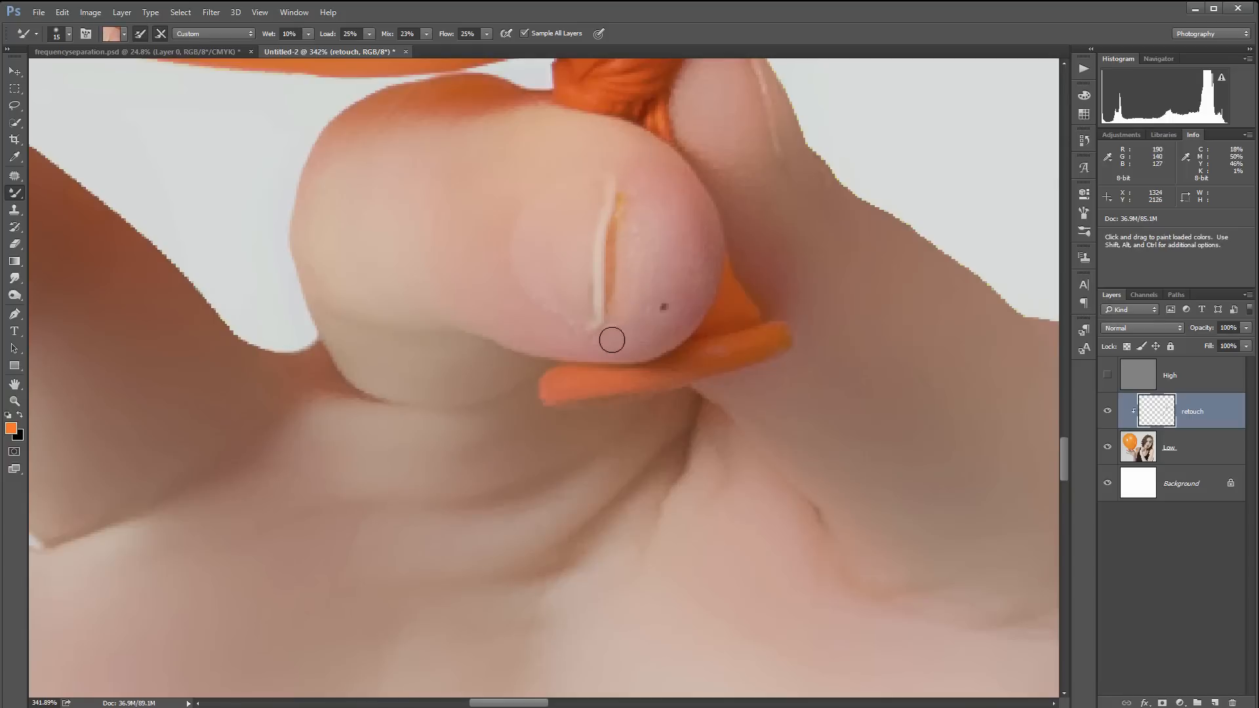
Blend out the fingertip's dark spot and the orange tint along the nail edge with sampled skin colours.
left_click(661, 260, "alt")
left_click_drag(668, 311, 666, 309)
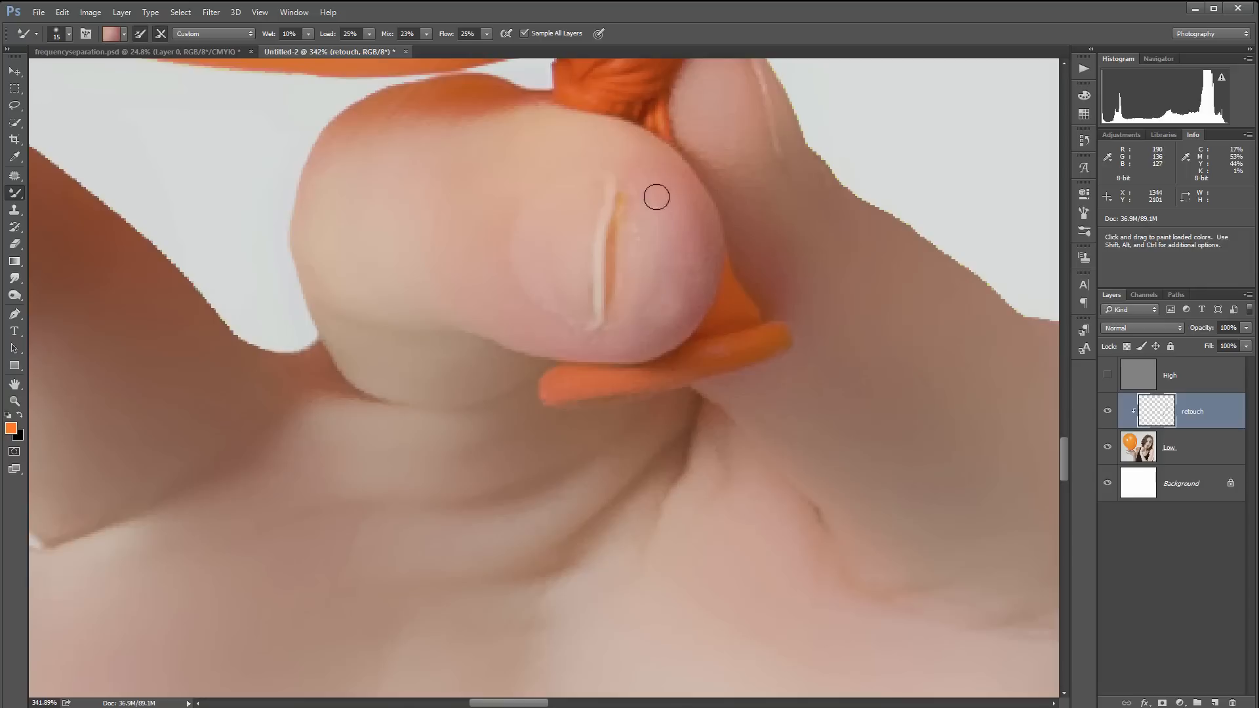
left_click(621, 169, "alt")
mouse_move(620, 217)
left_mouse_down()
mouse_move(594, 349)
mouse_move(575, 338)
mouse_move(644, 277)
left_mouse_up()
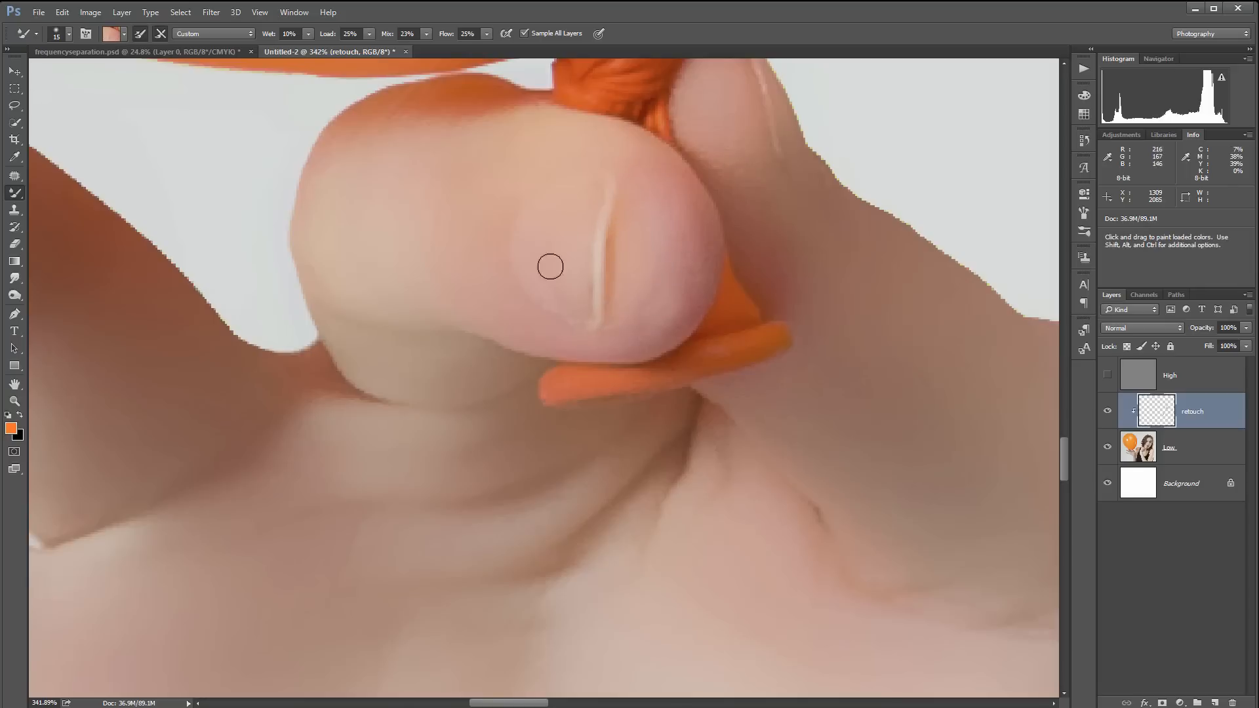
Blend the skin tones on the finger just beneath the balloon with the Mixer Brush at size 15.
left_click_drag(463, 379, 741, 328)
left_click_drag(408, 381, 708, 368)
left_click_drag(530, 108, 632, 446)
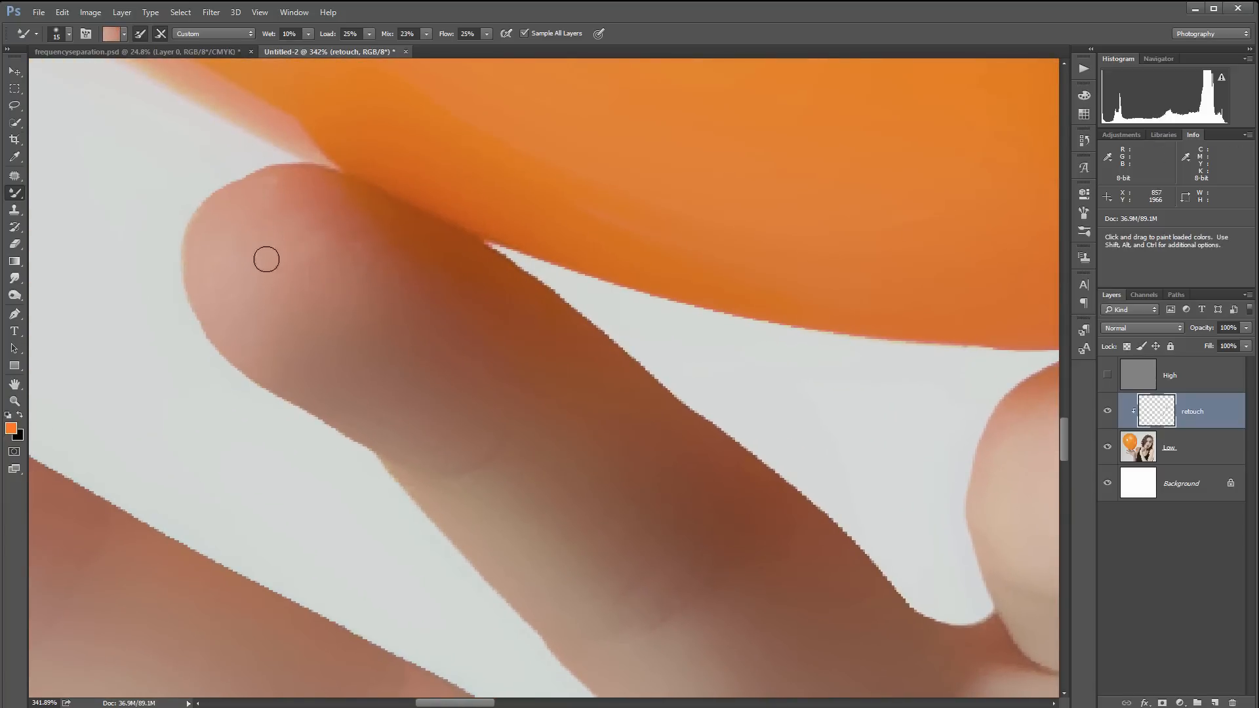
scroll(374, 308, "down", 4)
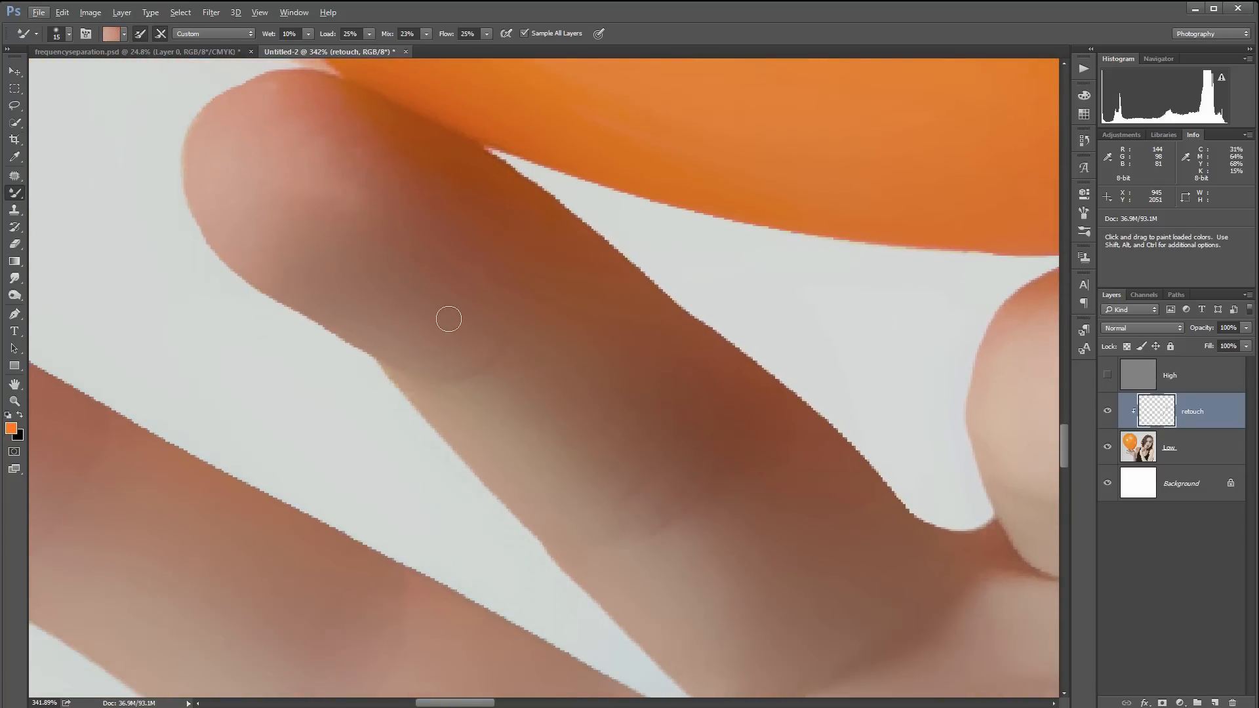
scroll(449, 319, "down", 2)
scroll(448, 319, "down", 5)
scroll(448, 319, "up", 1)
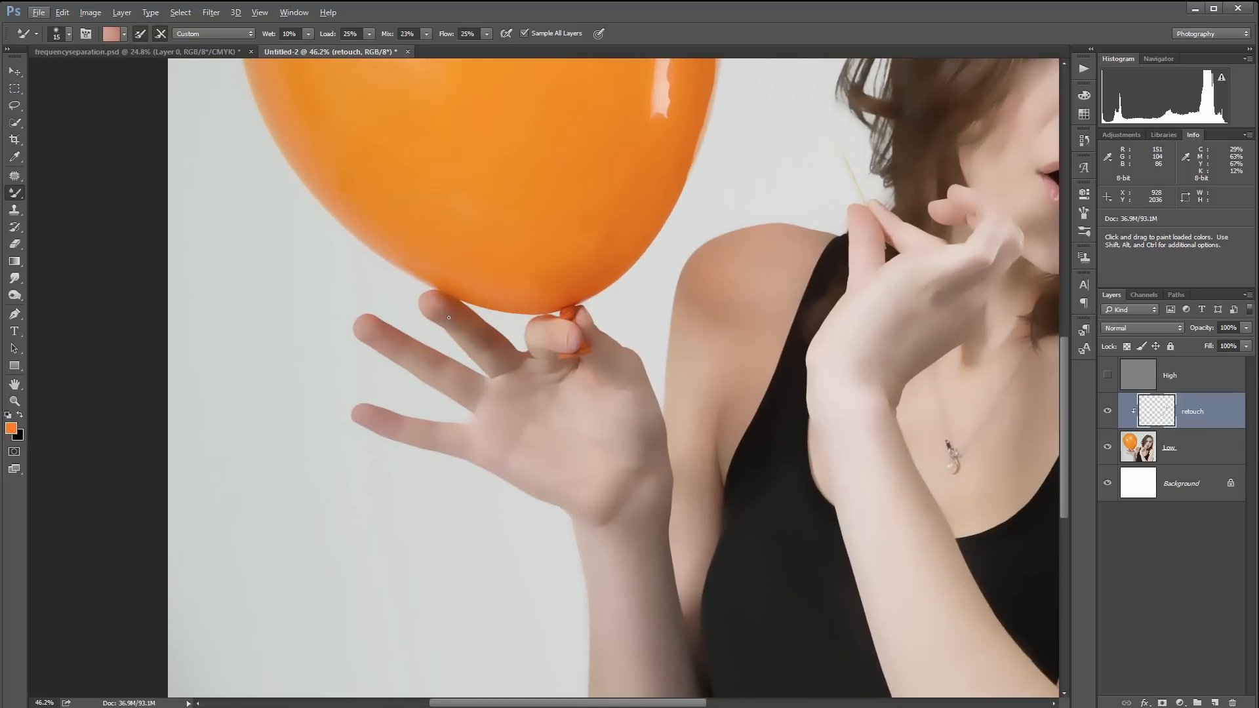
Enlarge the mixer brush to 50 and blend away the jagged vertical highlight near the balloon's edge using sampled oranges.
left_click_drag(646, 215, 644, 236)
scroll(612, 273, "up", 4)
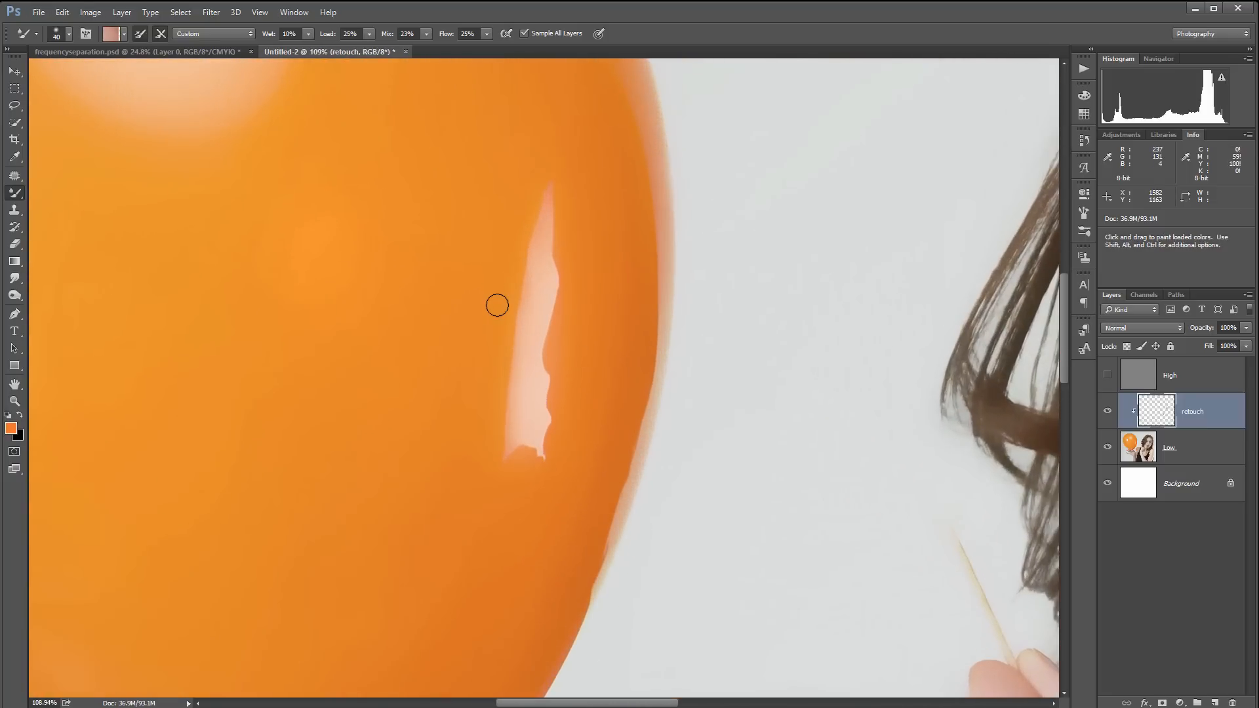
left_click(497, 191, "alt")
left_click_drag(559, 166, 502, 379)
mouse_move(520, 183)
left_mouse_down()
mouse_move(546, 295)
mouse_move(534, 320)
mouse_move(546, 275)
mouse_move(557, 334)
mouse_move(567, 279)
mouse_move(537, 317)
mouse_move(541, 429)
mouse_move(494, 477)
mouse_move(534, 335)
left_mouse_up()
left_click(539, 490, "alt")
mouse_move(539, 488)
left_mouse_down()
mouse_move(534, 422)
mouse_move(520, 416)
mouse_move(553, 324)
mouse_move(531, 318)
mouse_move(563, 275)
mouse_move(558, 184)
mouse_move(525, 255)
mouse_move(523, 370)
mouse_move(492, 392)
mouse_move(493, 350)
mouse_move(530, 185)
mouse_move(535, 295)
mouse_move(559, 243)
mouse_move(560, 454)
mouse_move(528, 441)
left_mouse_up()
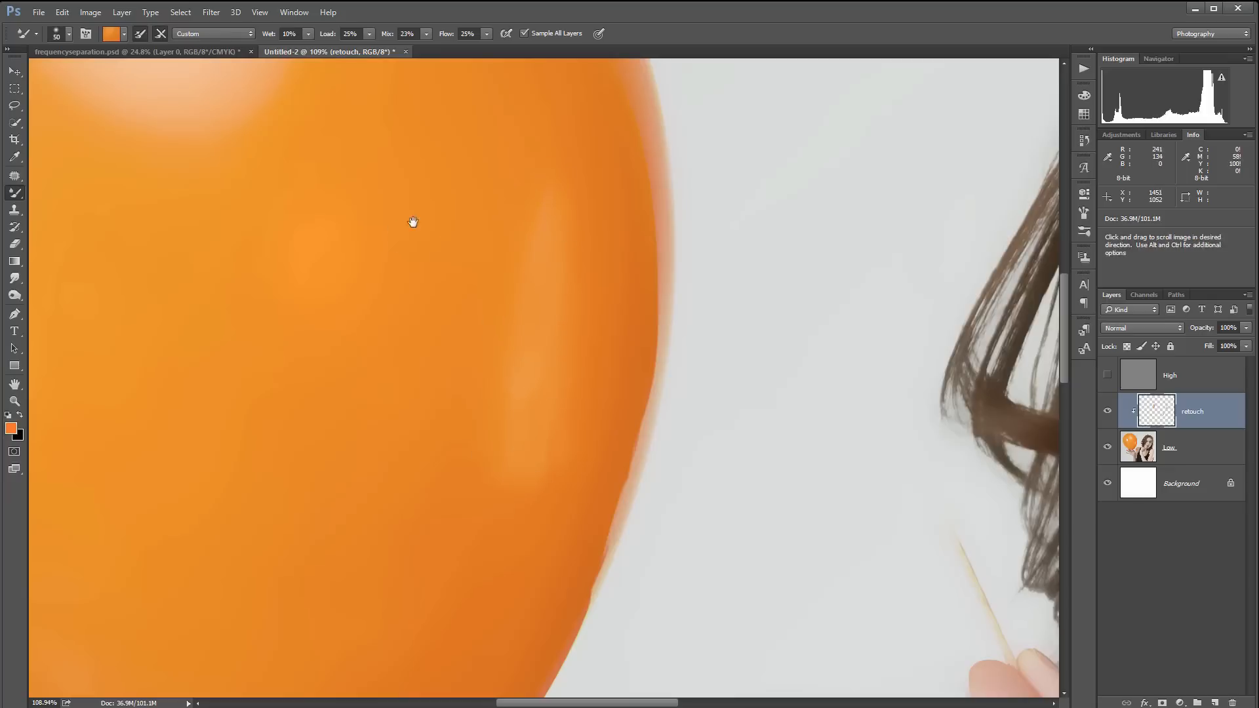
Enlarge the mixer brush to 90 and smooth the soft round highlights on the balloon's upper half with sampled orange.
left_click_drag(410, 219, 604, 328)
mouse_move(422, 478)
left_mouse_down()
mouse_move(545, 452)
mouse_move(733, 376)
left_mouse_up()
left_click(572, 423, "alt")
mouse_move(542, 408)
left_mouse_down()
mouse_move(524, 386)
mouse_move(500, 390)
mouse_move(530, 389)
mouse_move(520, 394)
mouse_move(520, 352)
mouse_move(547, 332)
mouse_move(491, 326)
mouse_move(459, 303)
mouse_move(467, 420)
mouse_move(452, 317)
mouse_move(469, 391)
mouse_move(467, 296)
mouse_move(501, 351)
mouse_move(533, 364)
mouse_move(513, 339)
mouse_move(505, 407)
mouse_move(492, 299)
mouse_move(531, 406)
mouse_move(455, 343)
mouse_move(487, 345)
mouse_move(484, 302)
mouse_move(522, 371)
mouse_move(431, 321)
mouse_move(512, 376)
mouse_move(515, 419)
left_mouse_up()
key("bracketright")
key("bracketright")
key("bracketright")
key("bracketright")
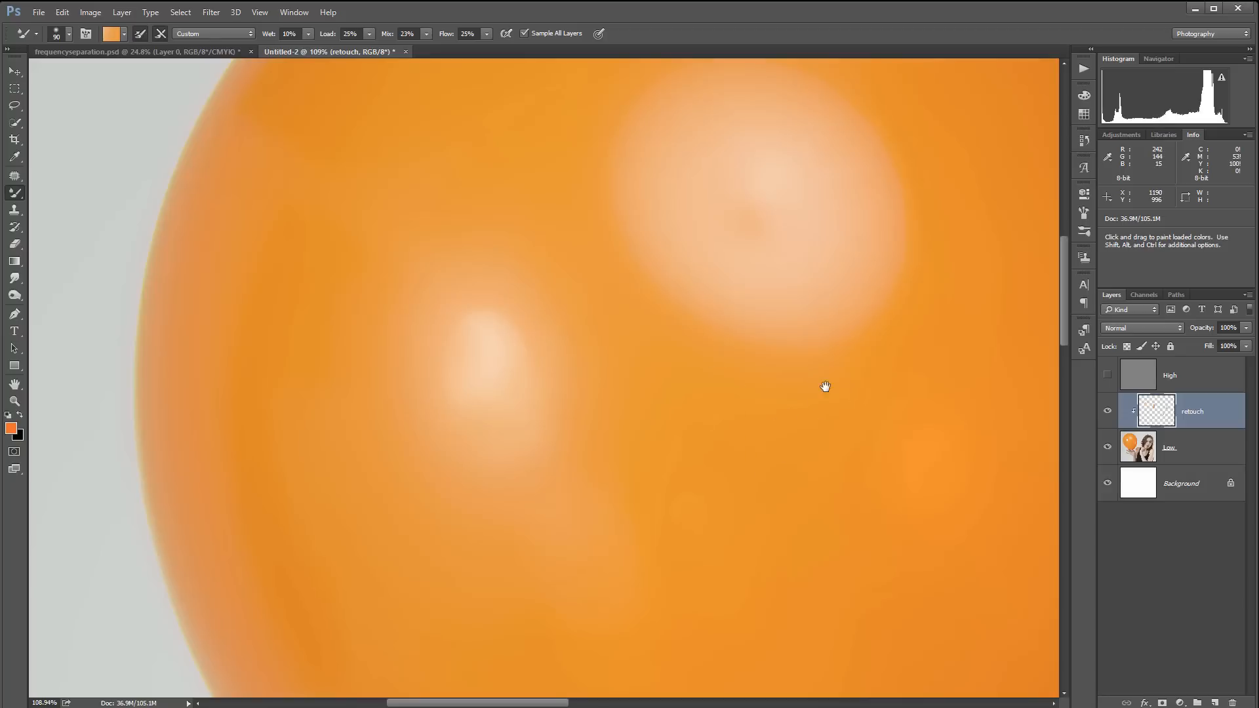
left_click_drag(824, 384, 812, 463)
mouse_move(573, 287)
left_mouse_down()
mouse_move(647, 345)
mouse_move(713, 151)
mouse_move(781, 363)
mouse_move(570, 326)
mouse_move(765, 323)
mouse_move(636, 297)
left_mouse_up()
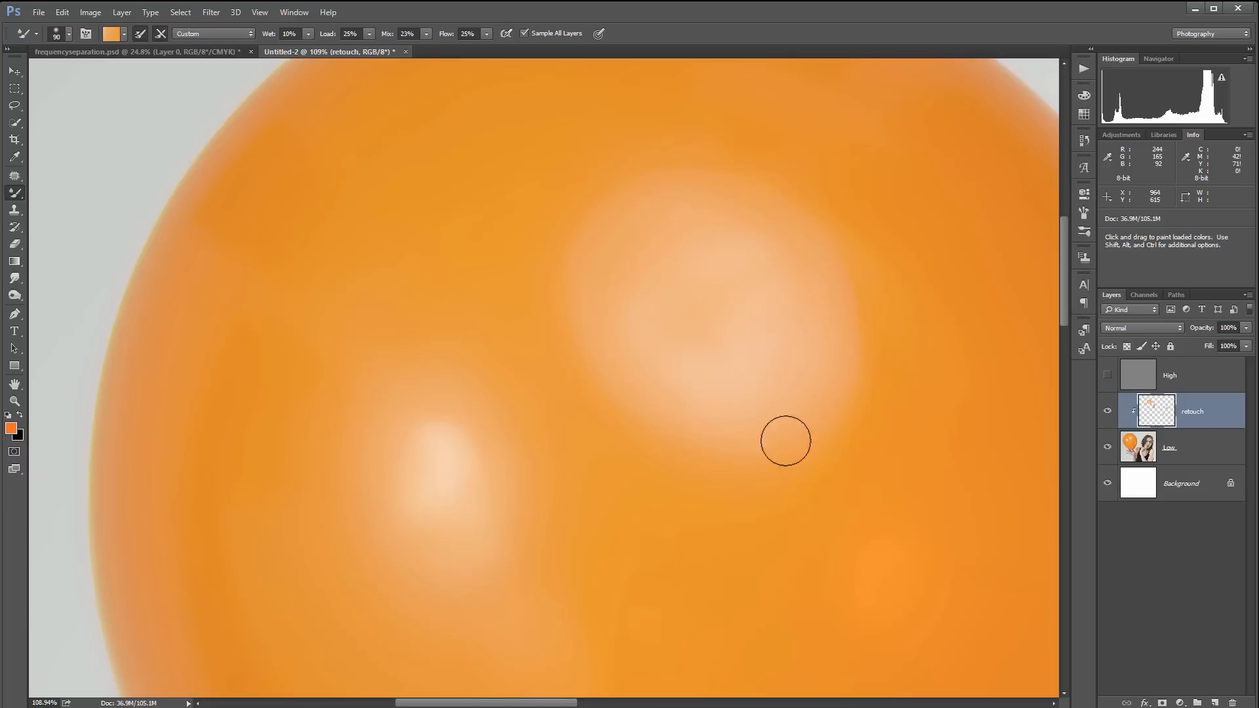
scroll(595, 371, "down", 5)
scroll(595, 372, "down", 2)
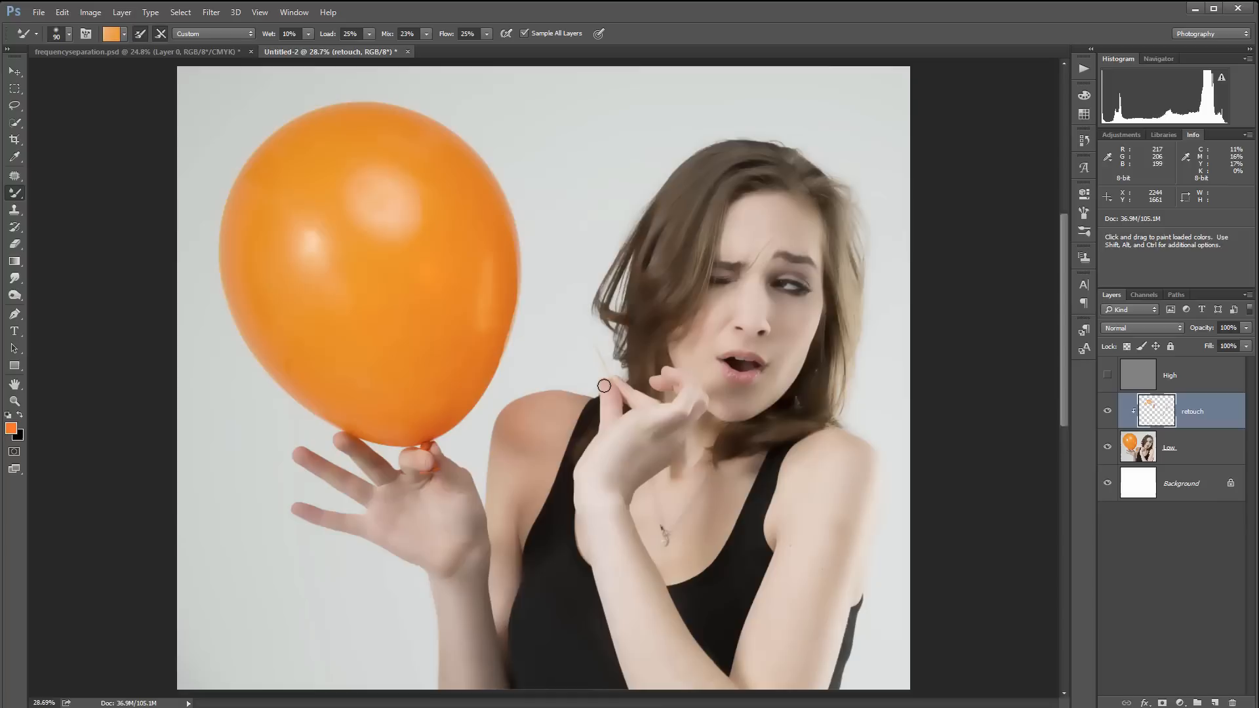
key("space")
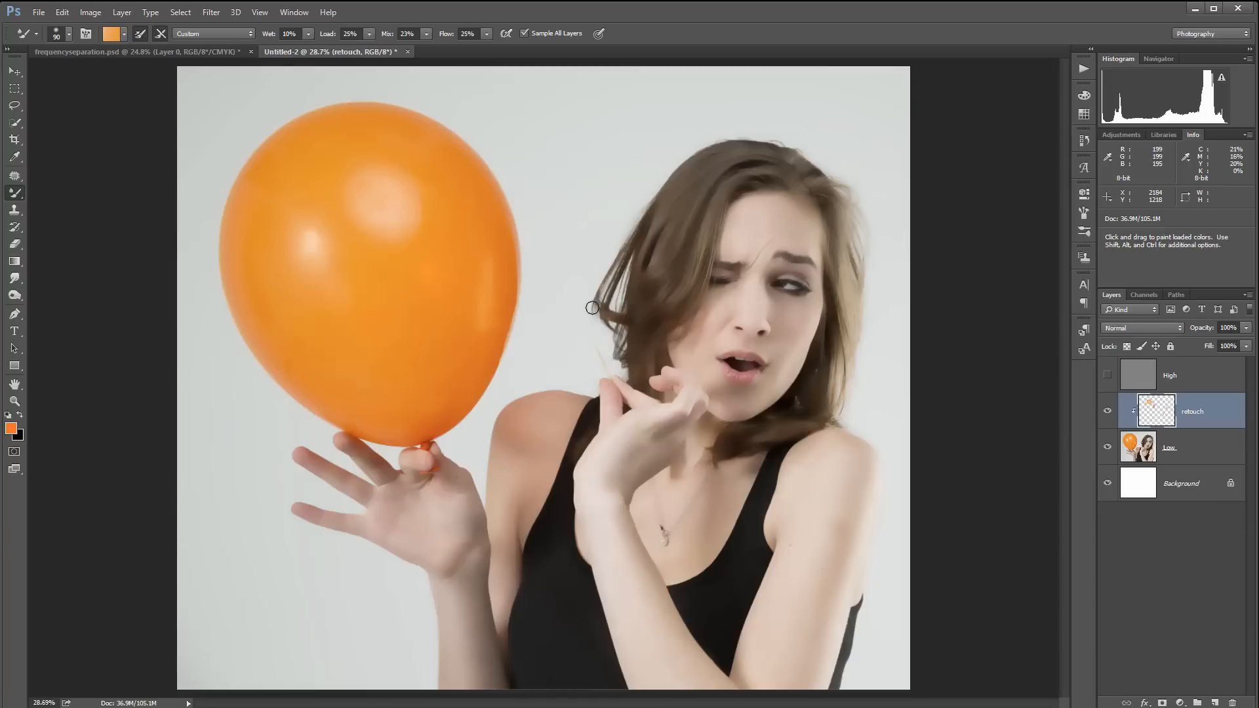
scroll(604, 333, "down", 1)
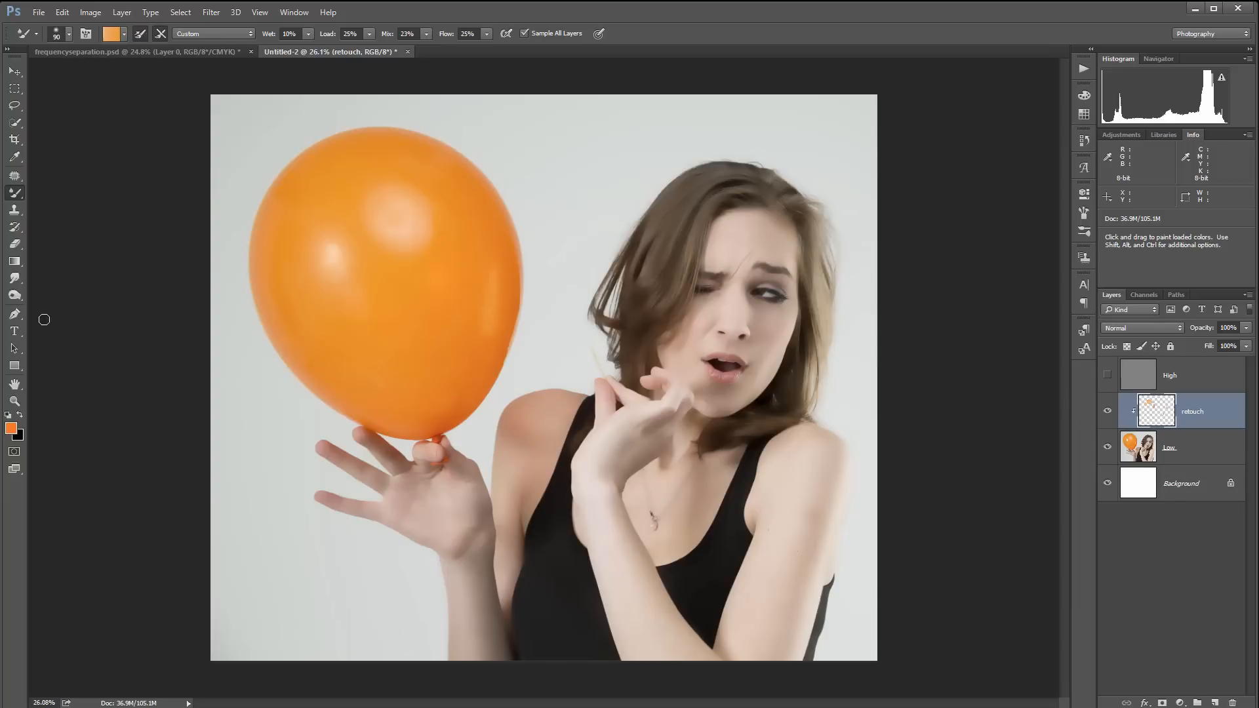
left_click(19, 189)
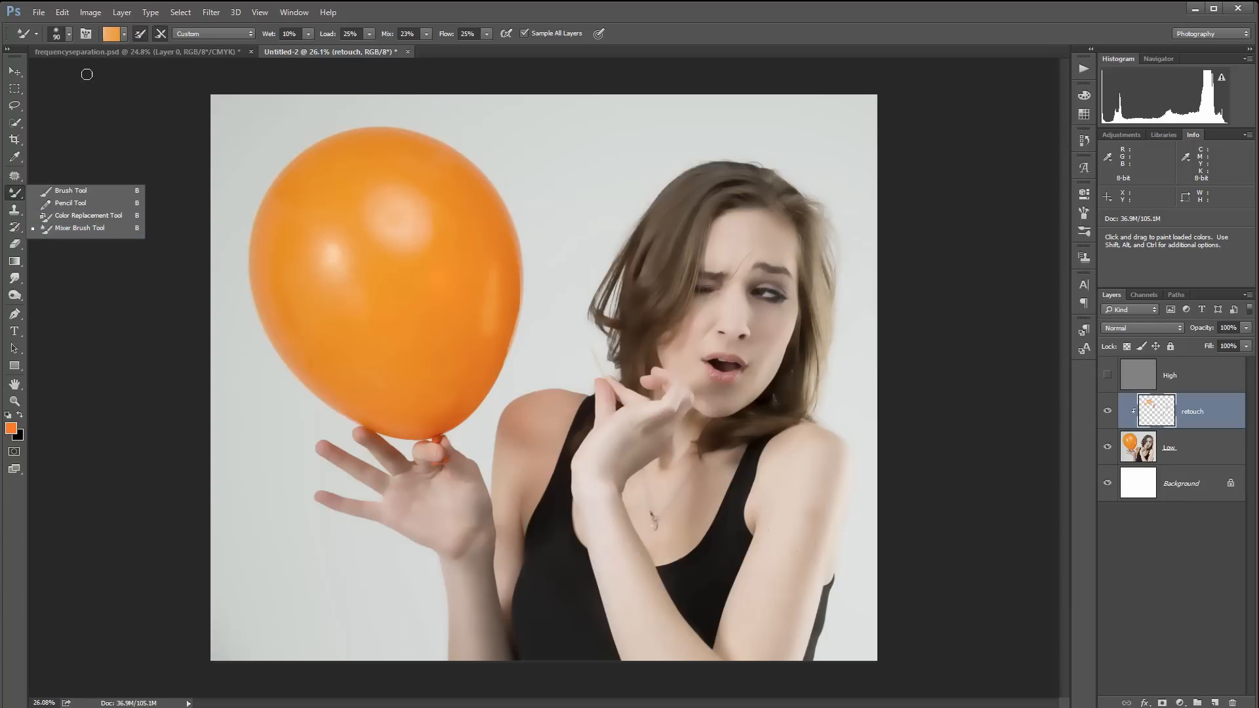
left_click(105, 88)
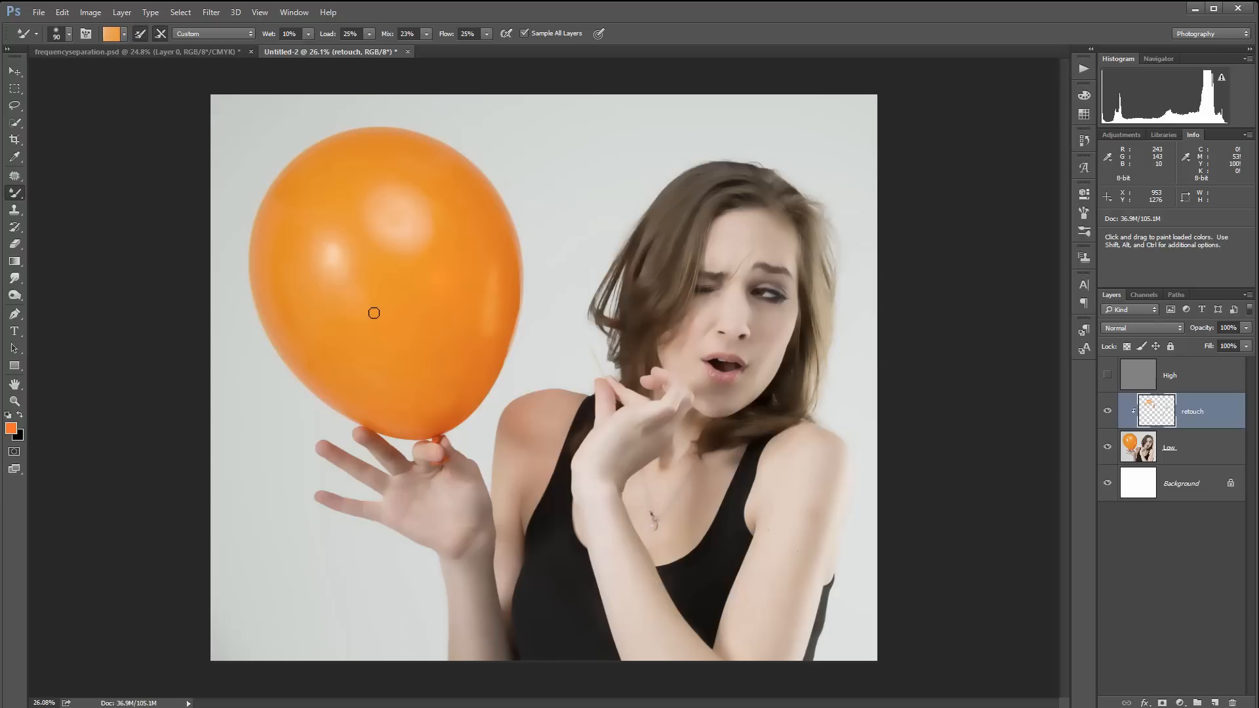
key("alt")
Hide the Low layer, then show and select the High layer to work on the facial texture.
left_click(1108, 449)
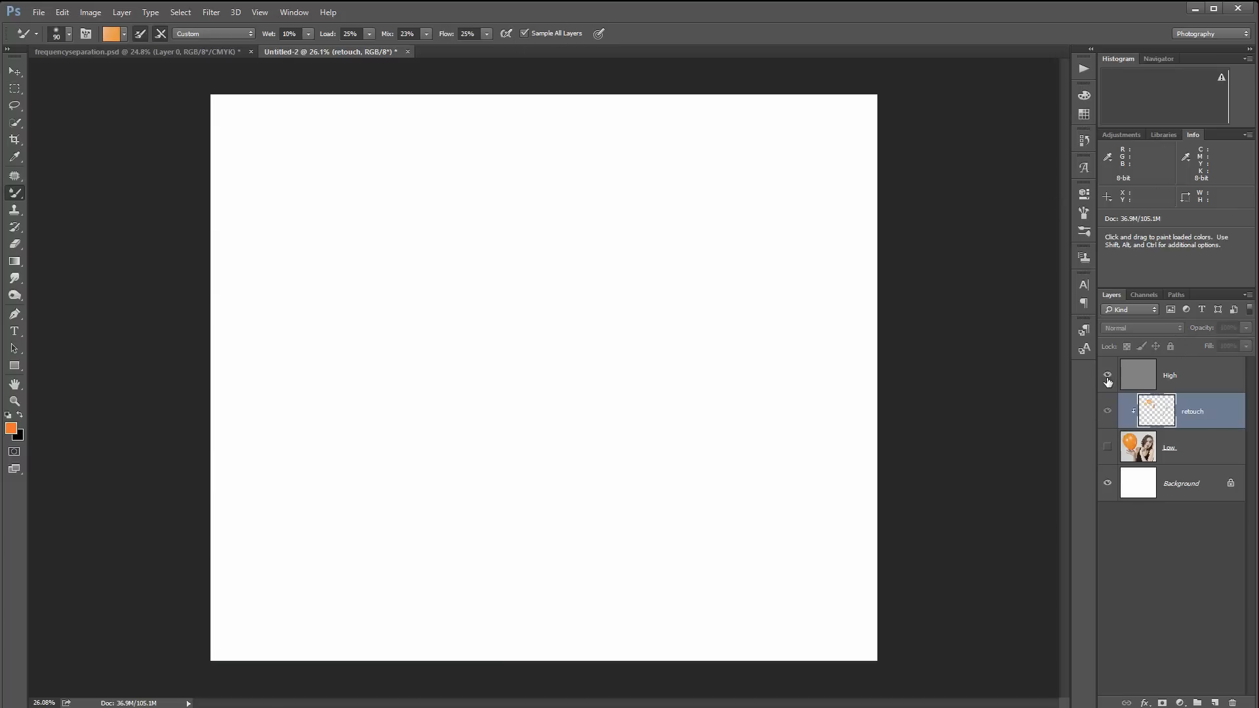
left_click(1109, 380)
left_click(1220, 383)
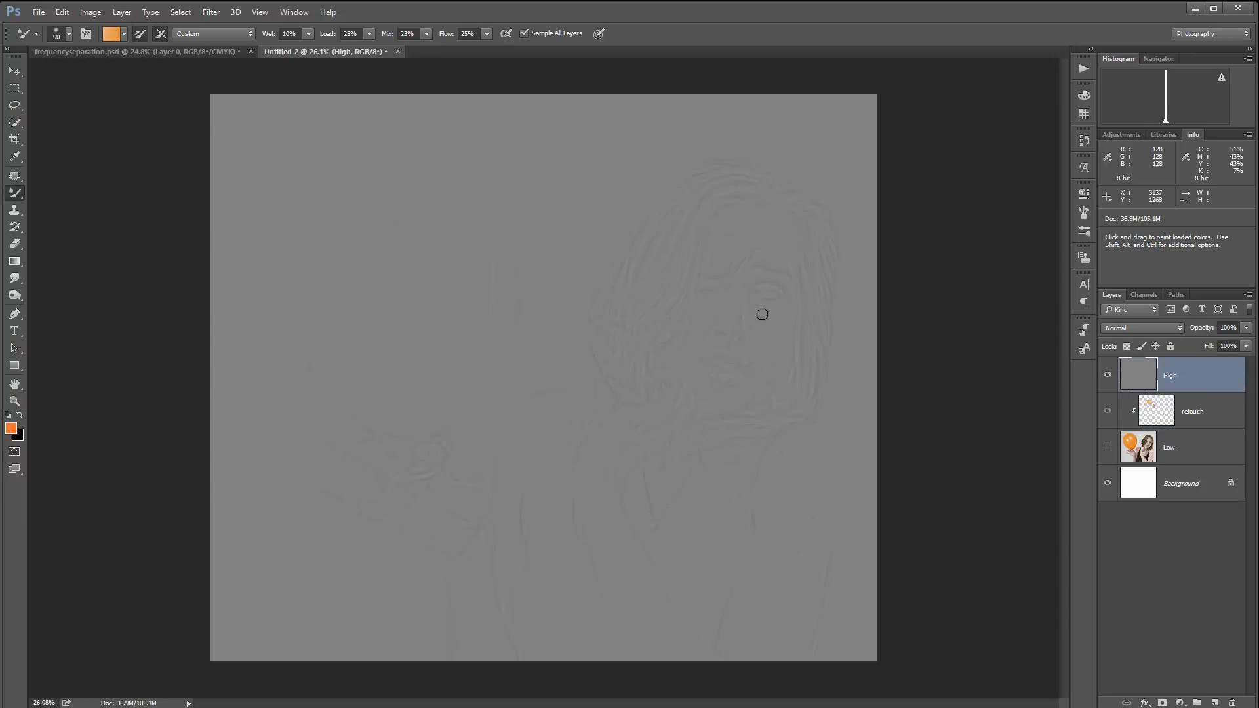
scroll(762, 317, "up", 8)
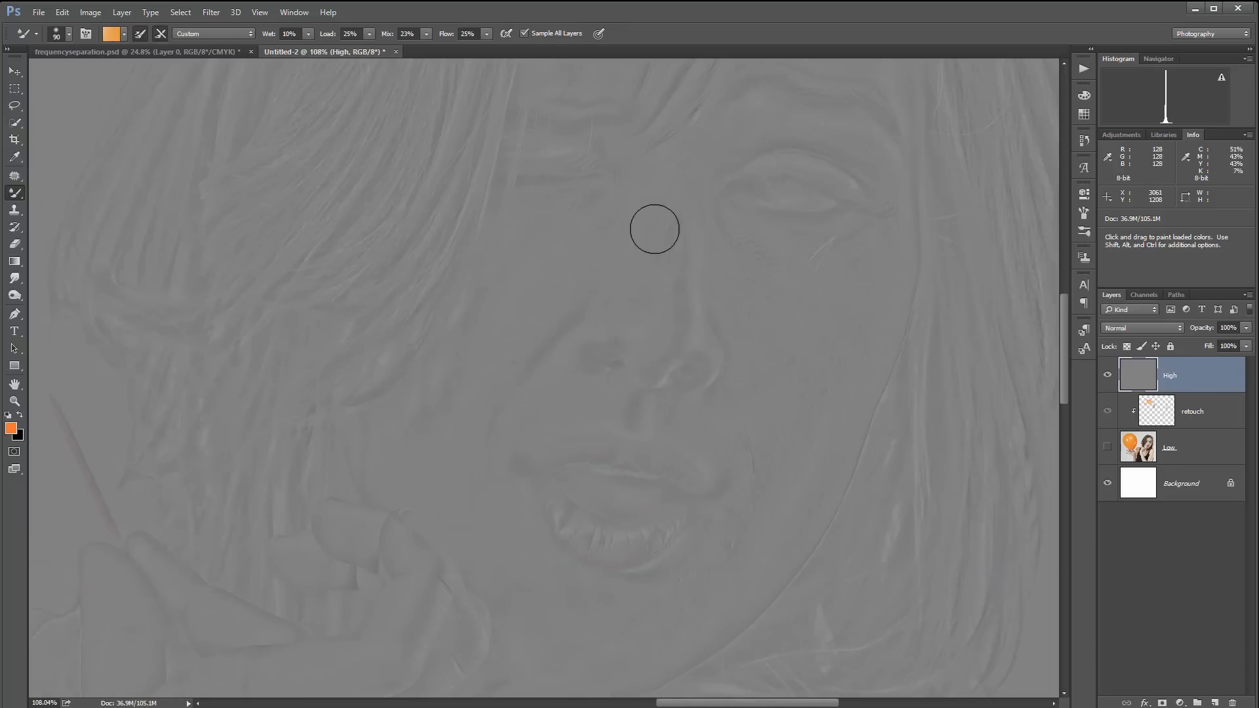
Add a Curves adjustment layer above High and set its blend mode to Overlay.
left_click(1178, 703)
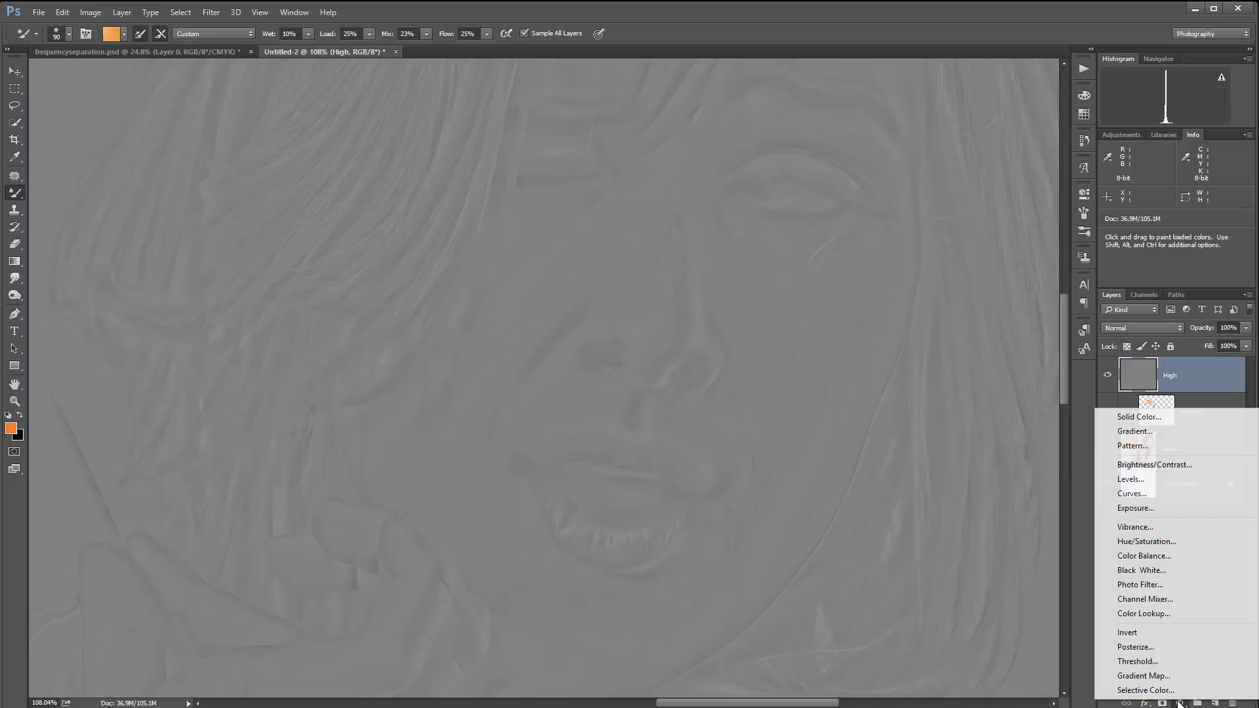
left_click(1174, 494)
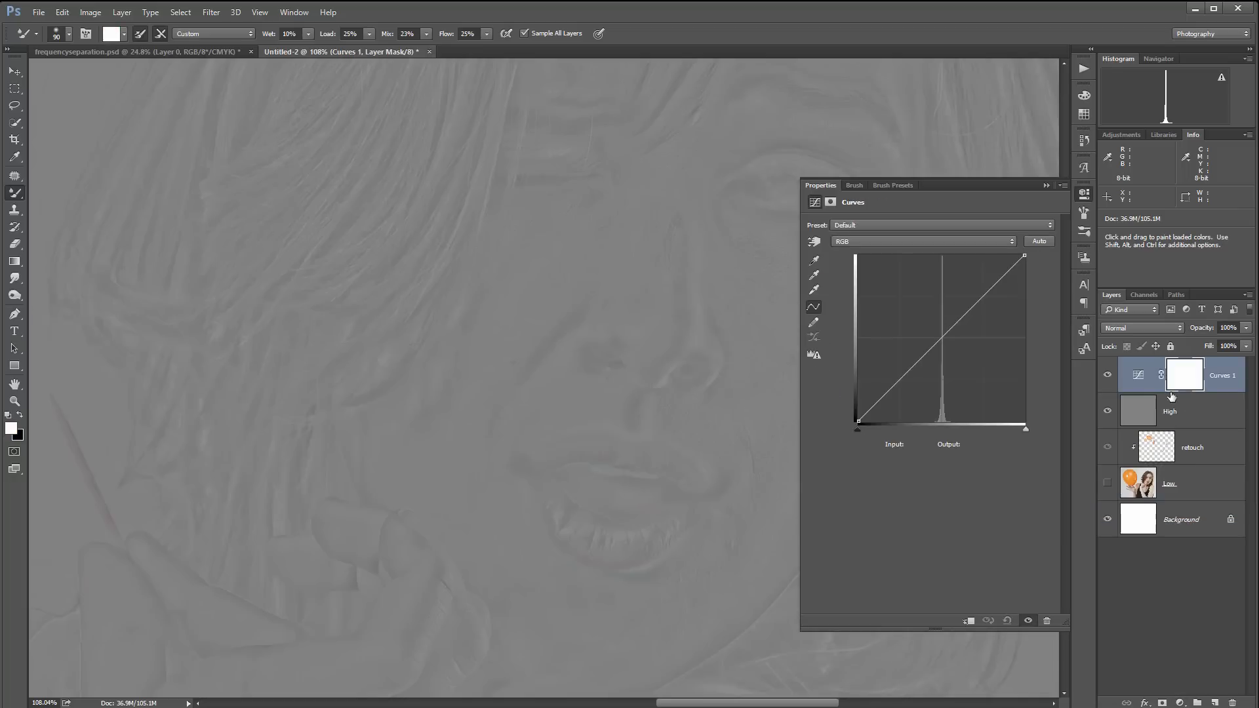
left_click(1160, 328)
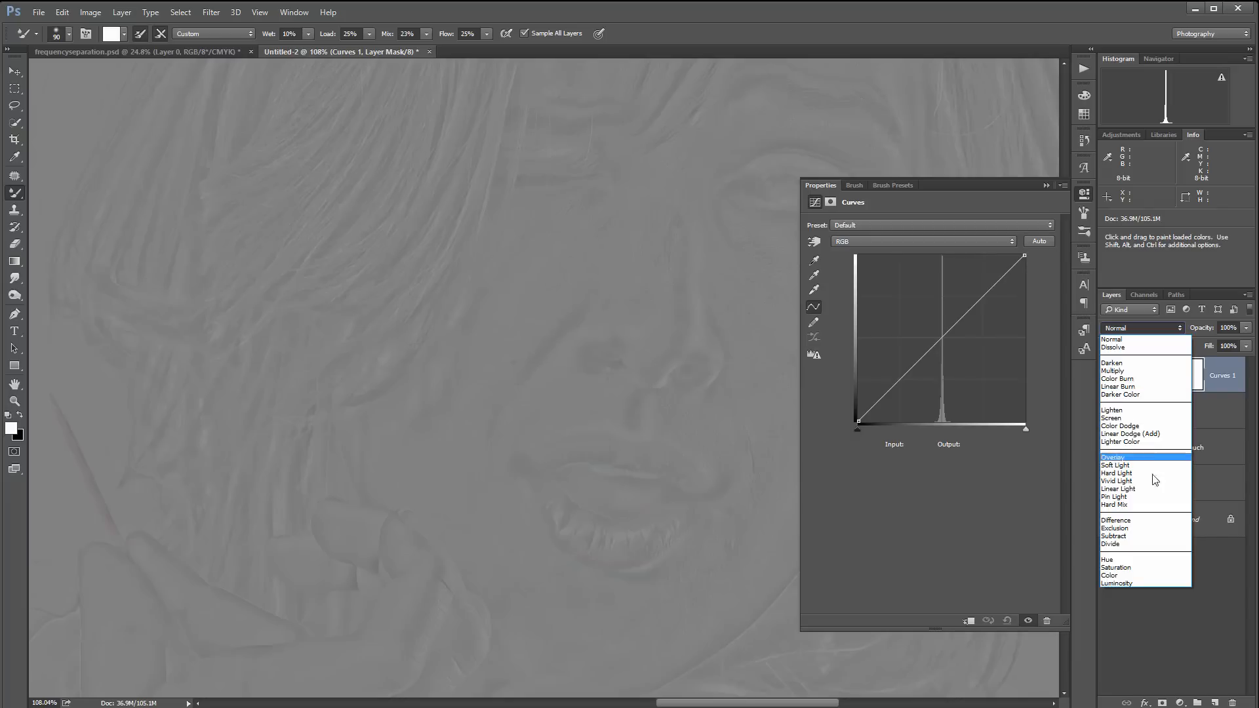
left_click(1151, 457)
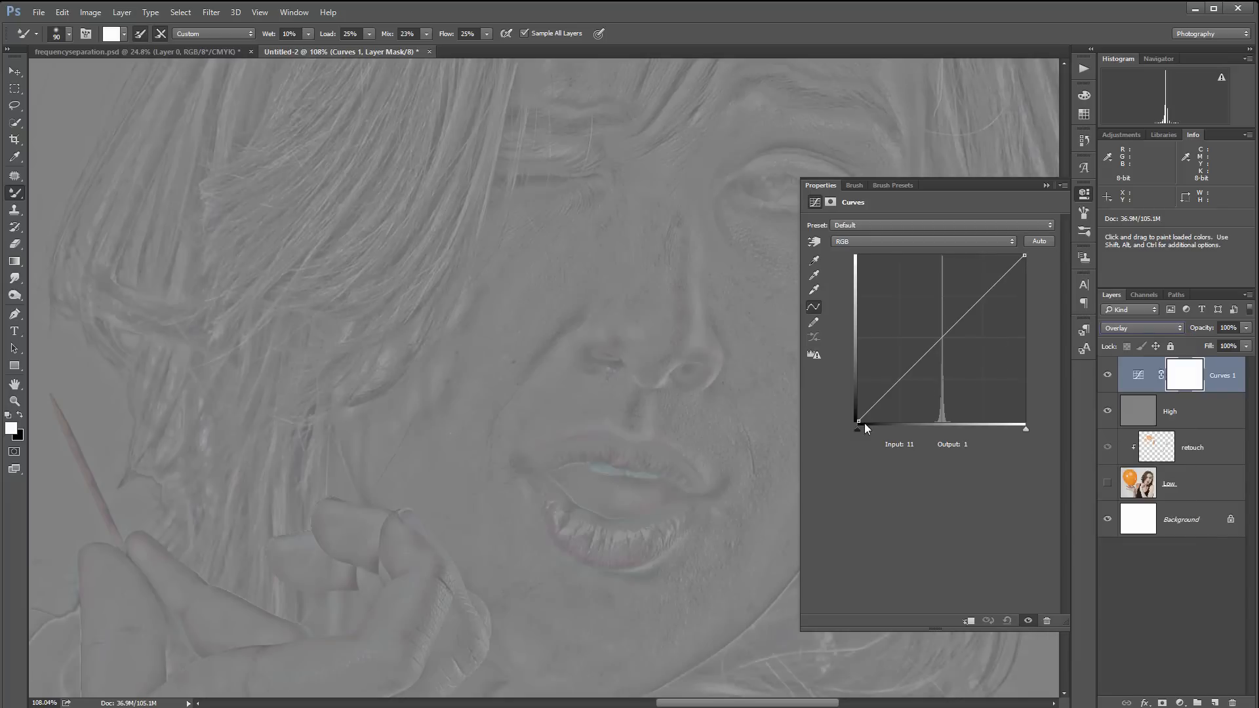
Steepen the curve by moving the black point inward and the white point to input 190, and compare with the adjustment hidden.
left_click_drag(857, 423, 902, 428)
left_click_drag(1026, 256, 983, 256)
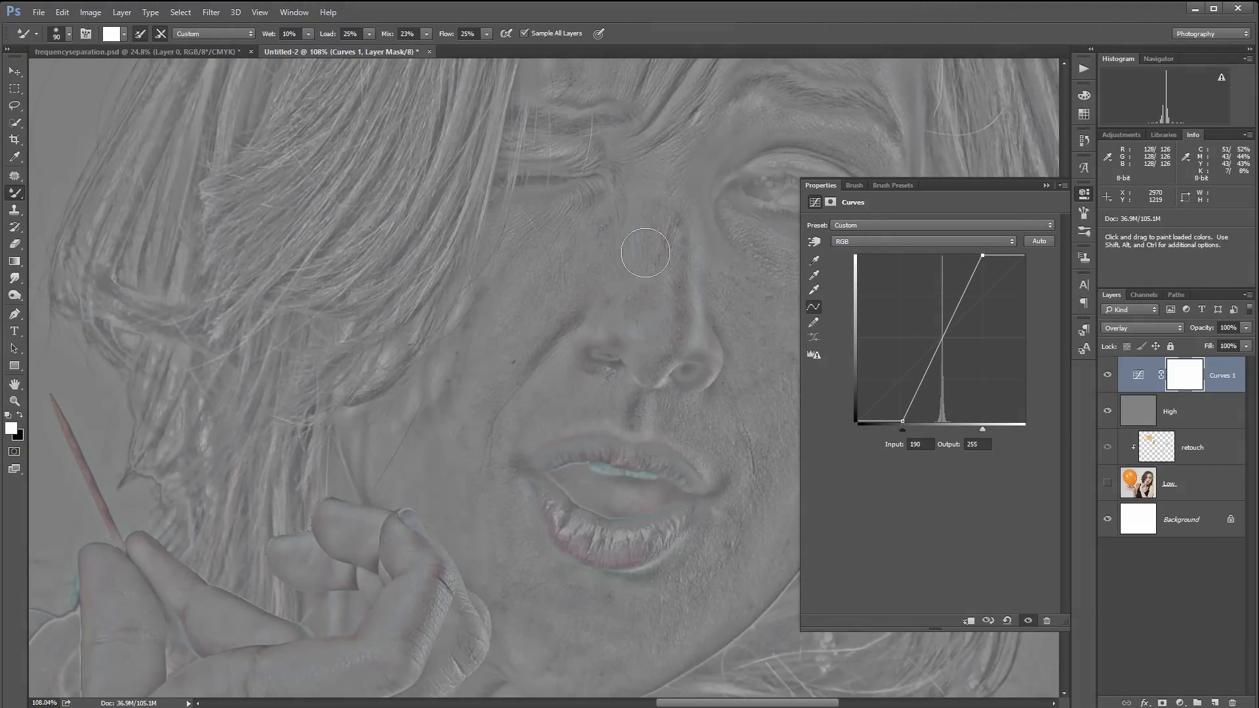
left_click(1108, 374)
left_click(1107, 374)
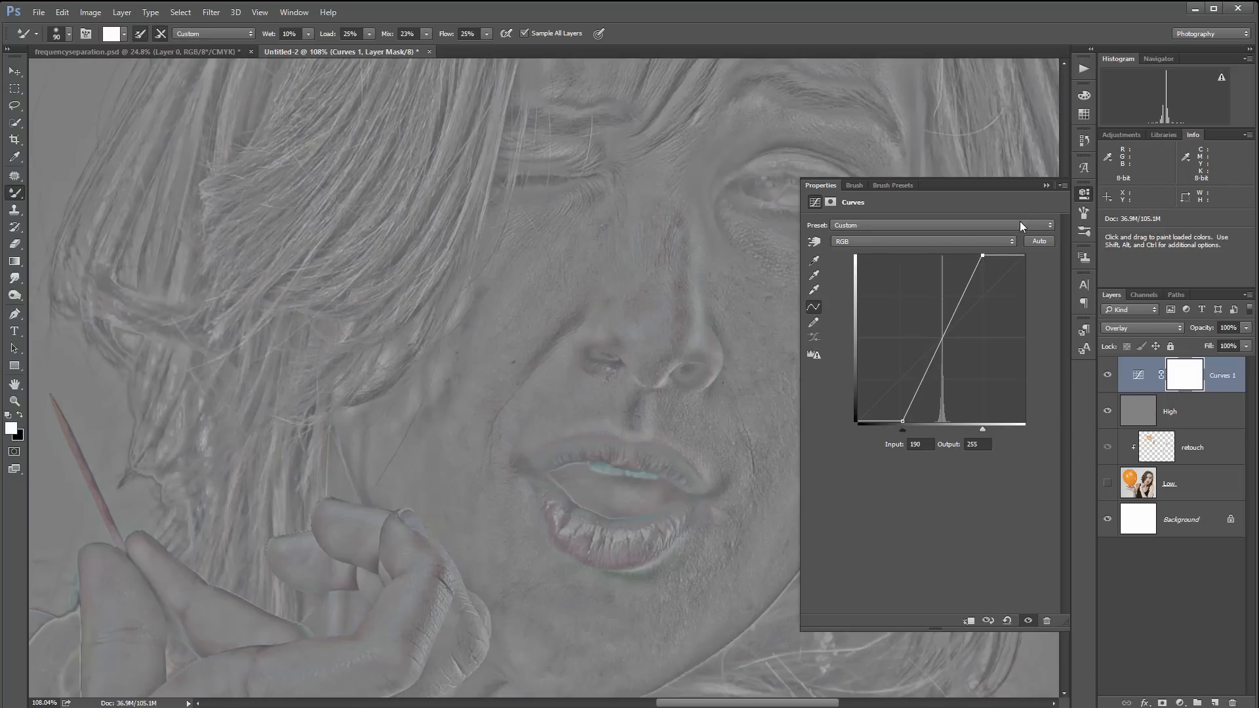
Add a new layer directly above High, name it retouch and clip it to High.
left_click(1208, 414)
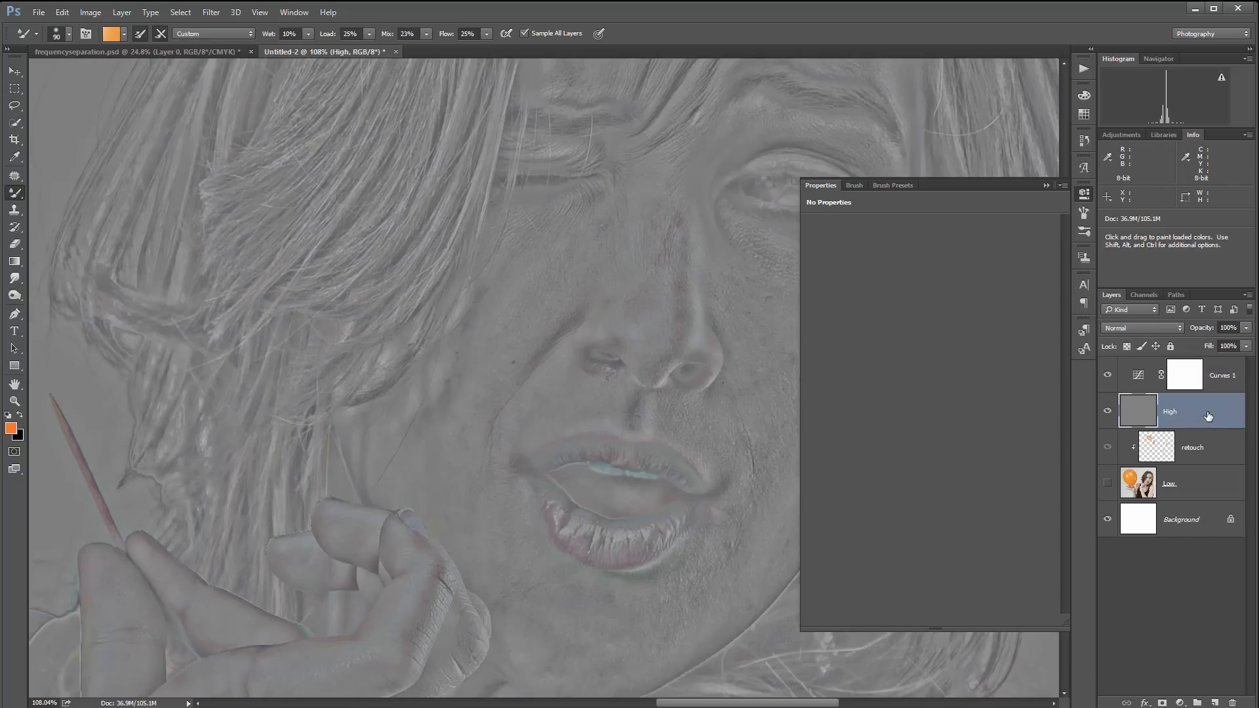
left_click(1084, 195)
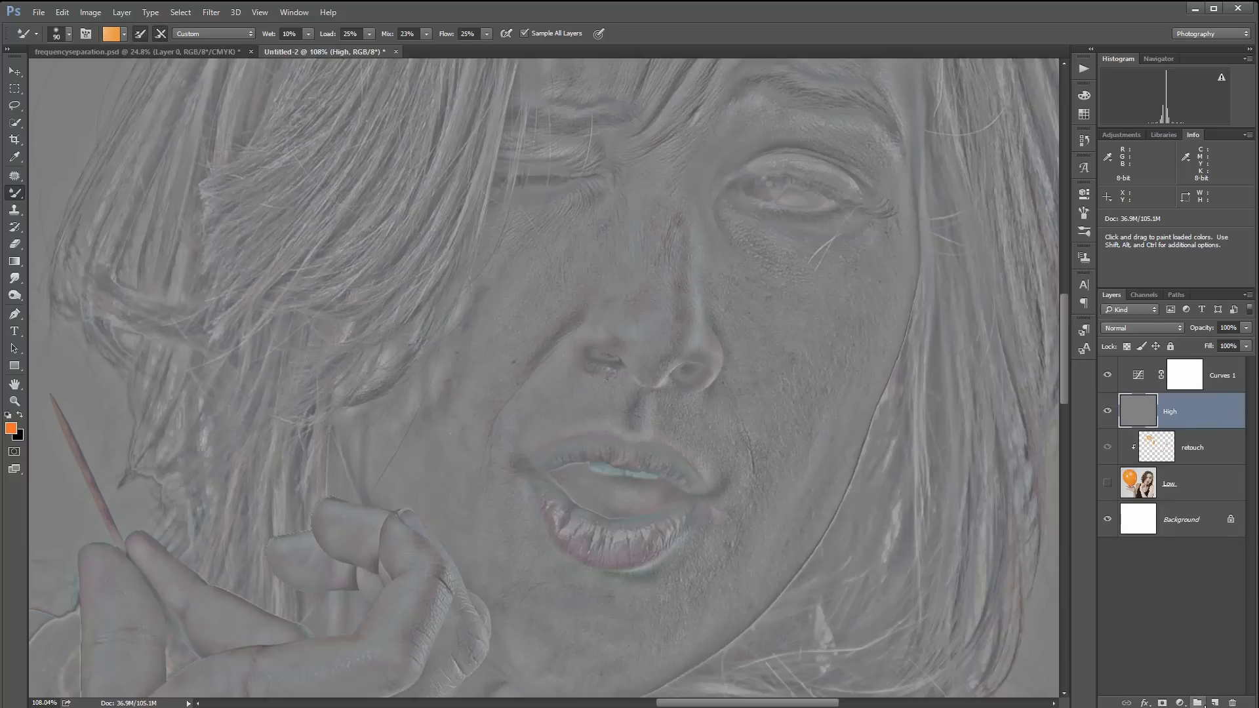
left_click(1215, 702)
double_click(1177, 413)
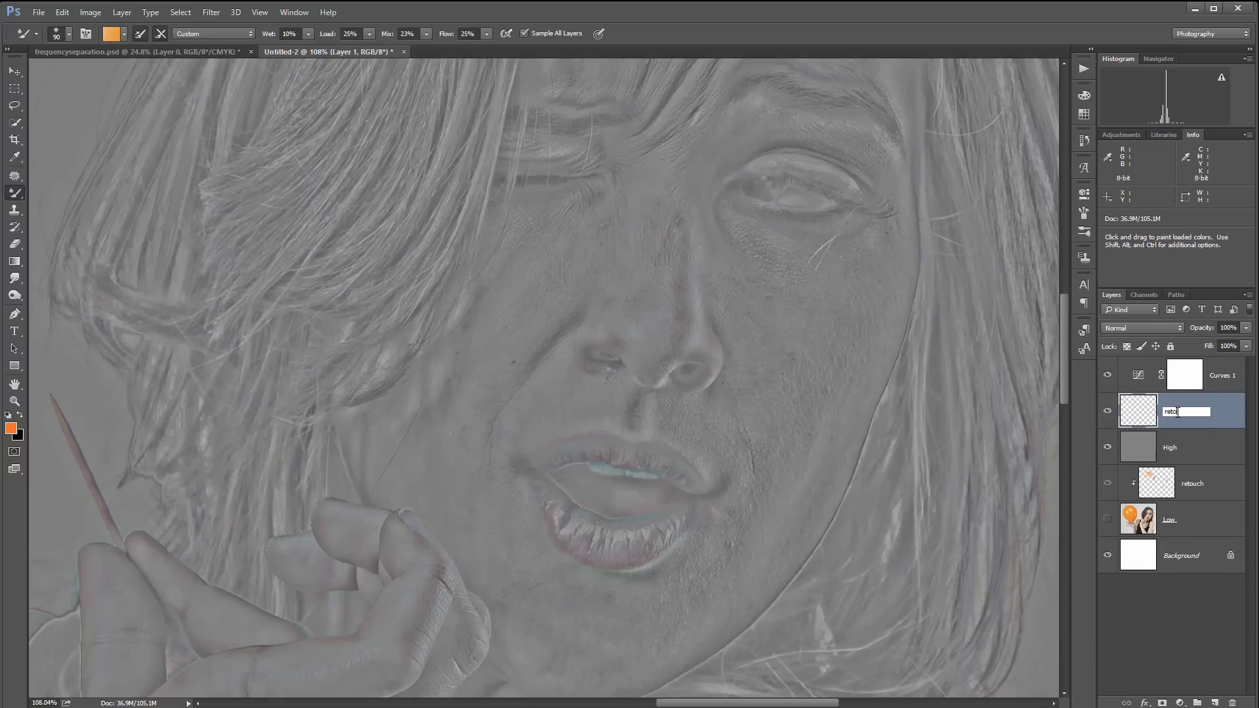
left_click(1239, 425)
left_click(1177, 429, "alt")
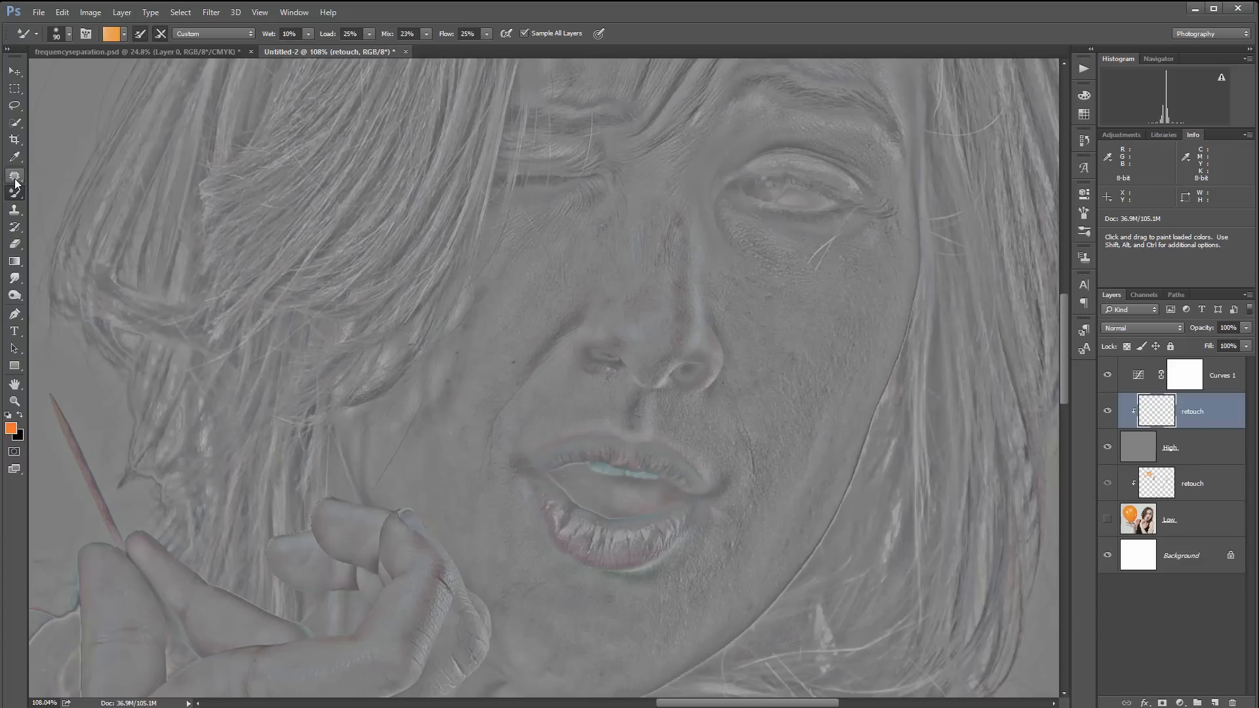
Switch to the Clone Stamp tool and set its opacity to 100%.
left_click(14, 210)
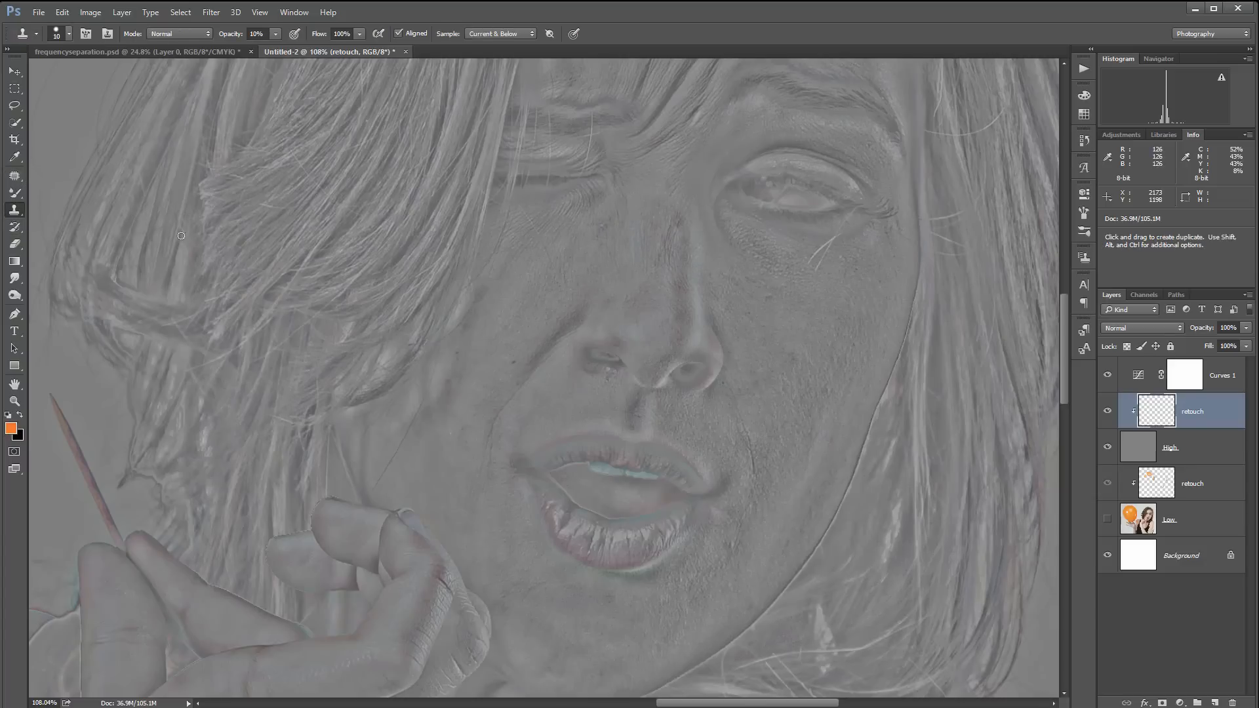
right_click(530, 284)
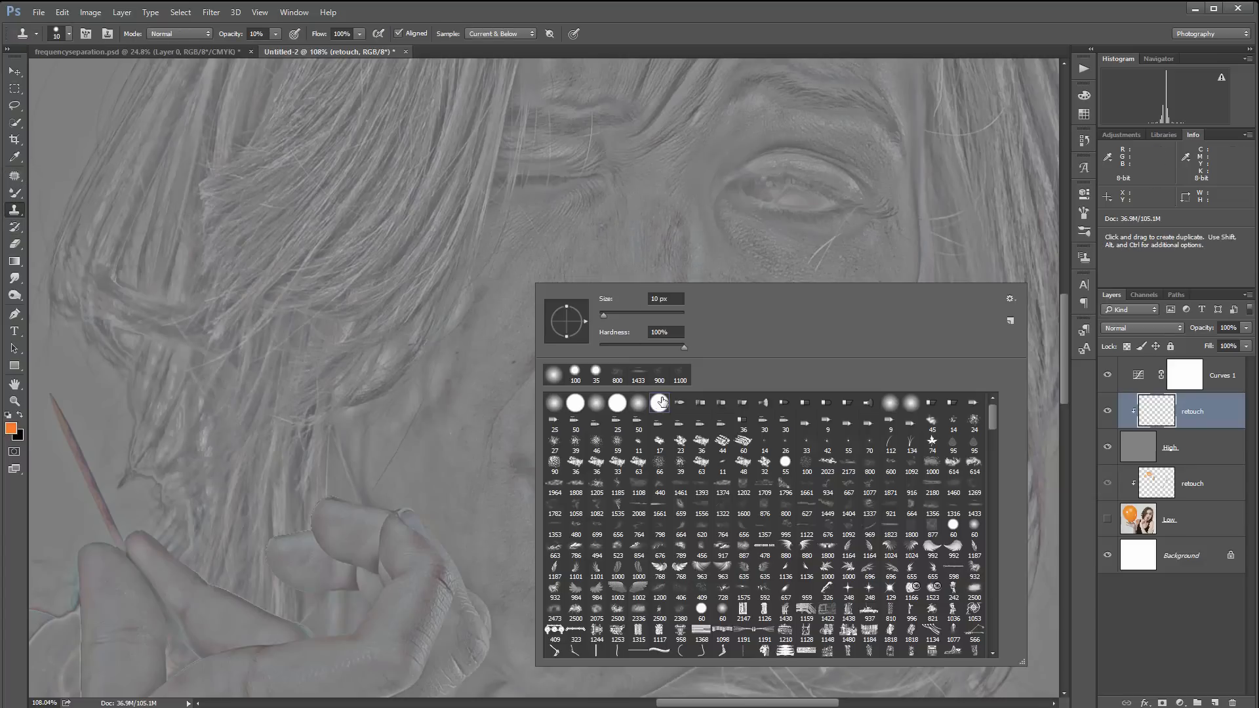
left_click(276, 33)
mouse_move(275, 47)
left_mouse_down()
mouse_move(665, 40)
mouse_move(649, 45)
left_mouse_up()
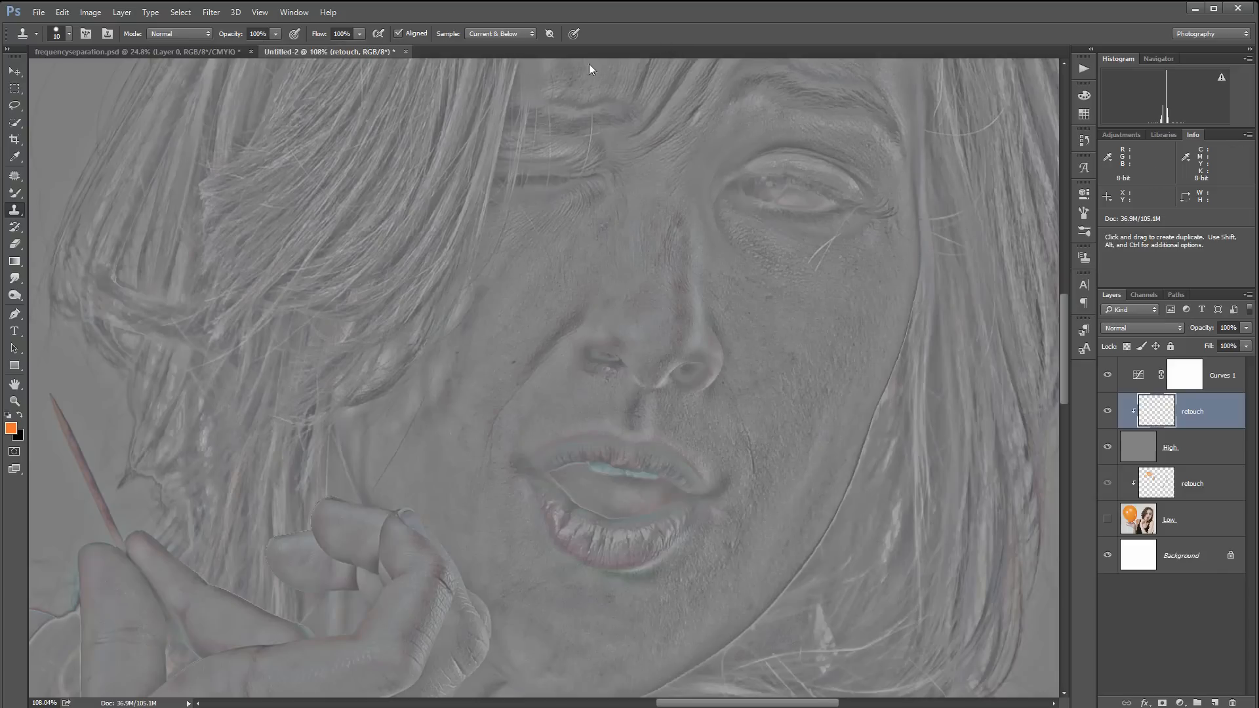
Clone nearby skin texture over the reddish blemish beside the nose bridge and the dark spot on the cheek.
scroll(617, 226, "up", 5)
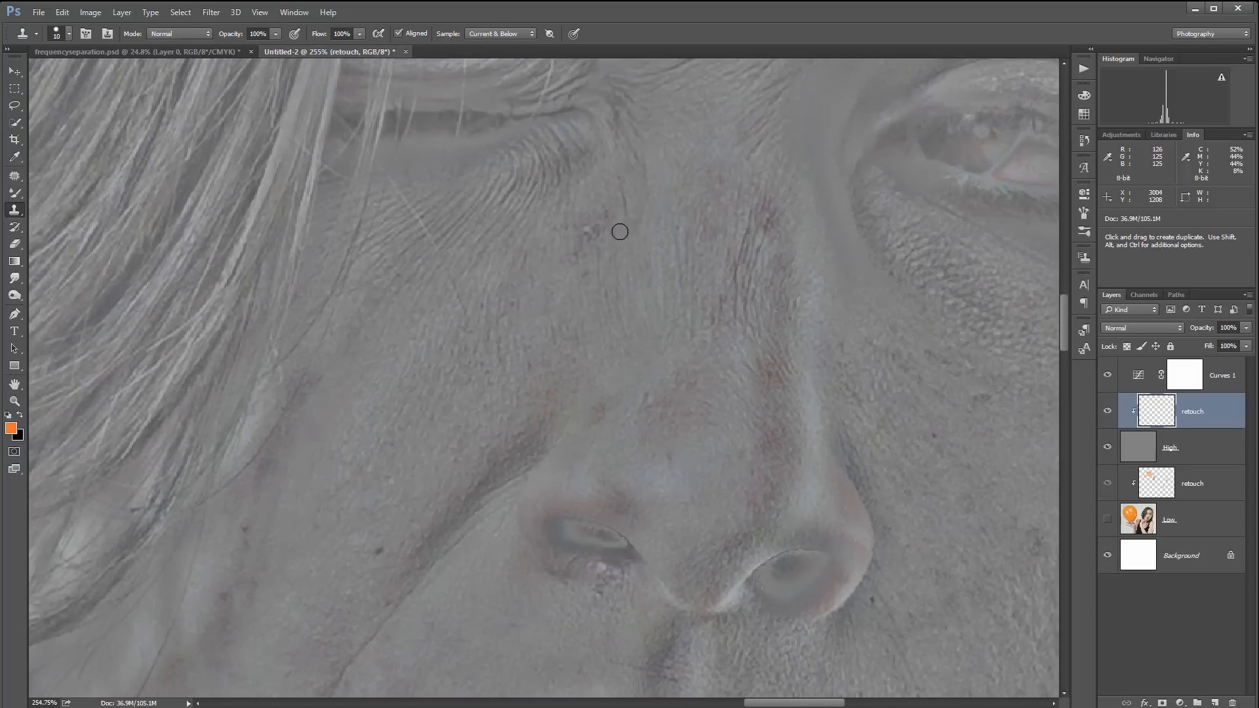
scroll(605, 238, "up", 1)
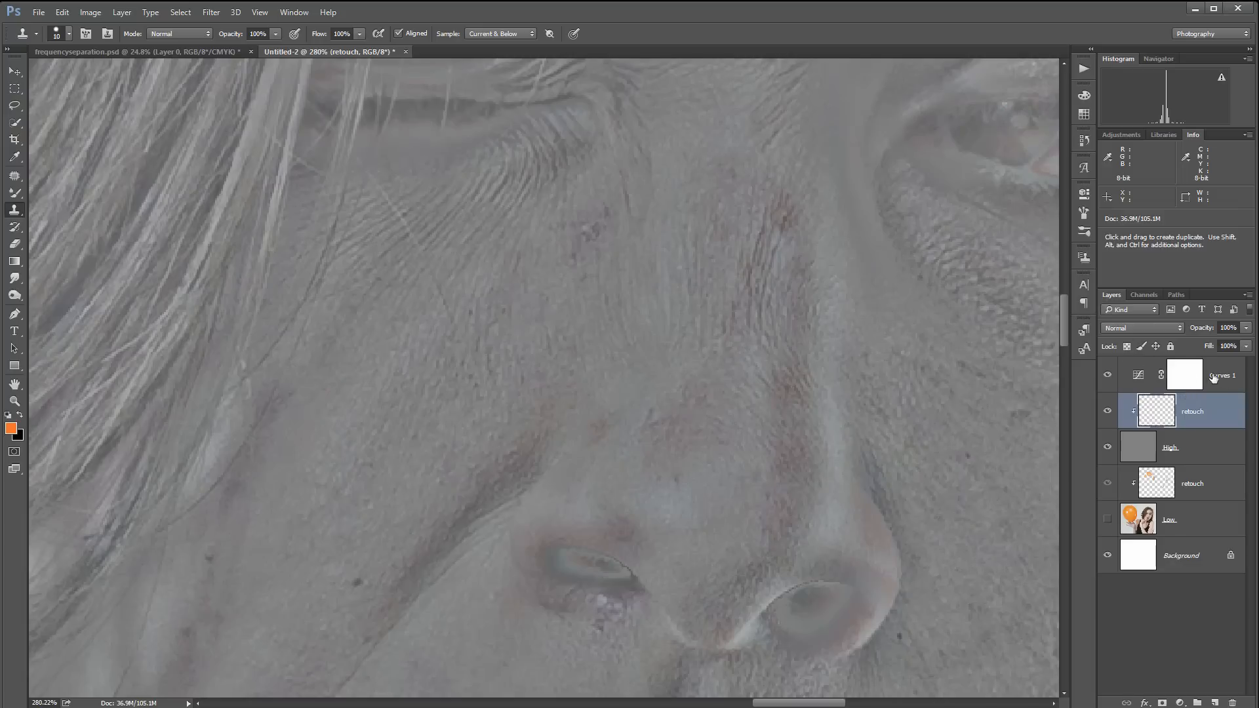
left_click(1108, 377)
left_click(554, 292, "alt")
left_click(589, 226)
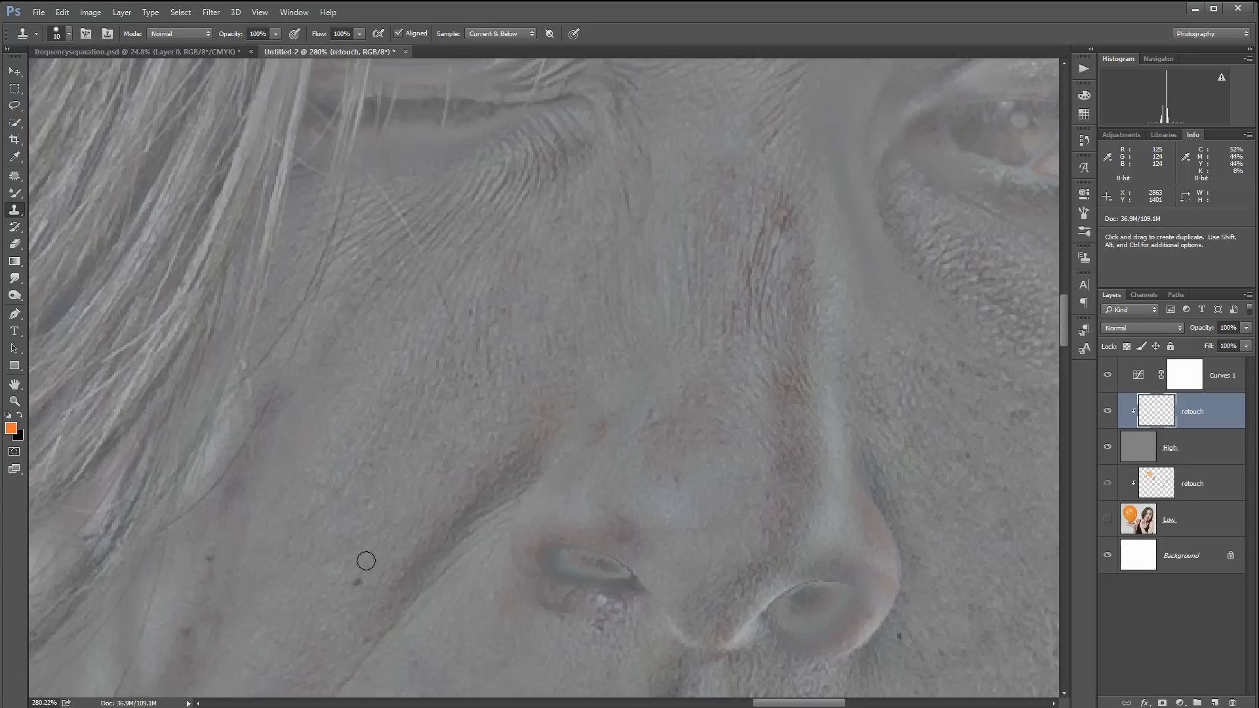
left_click(364, 583)
Clone sampled texture over the light specks beneath one nostril and the small dark dot beside the other.
left_click(599, 642)
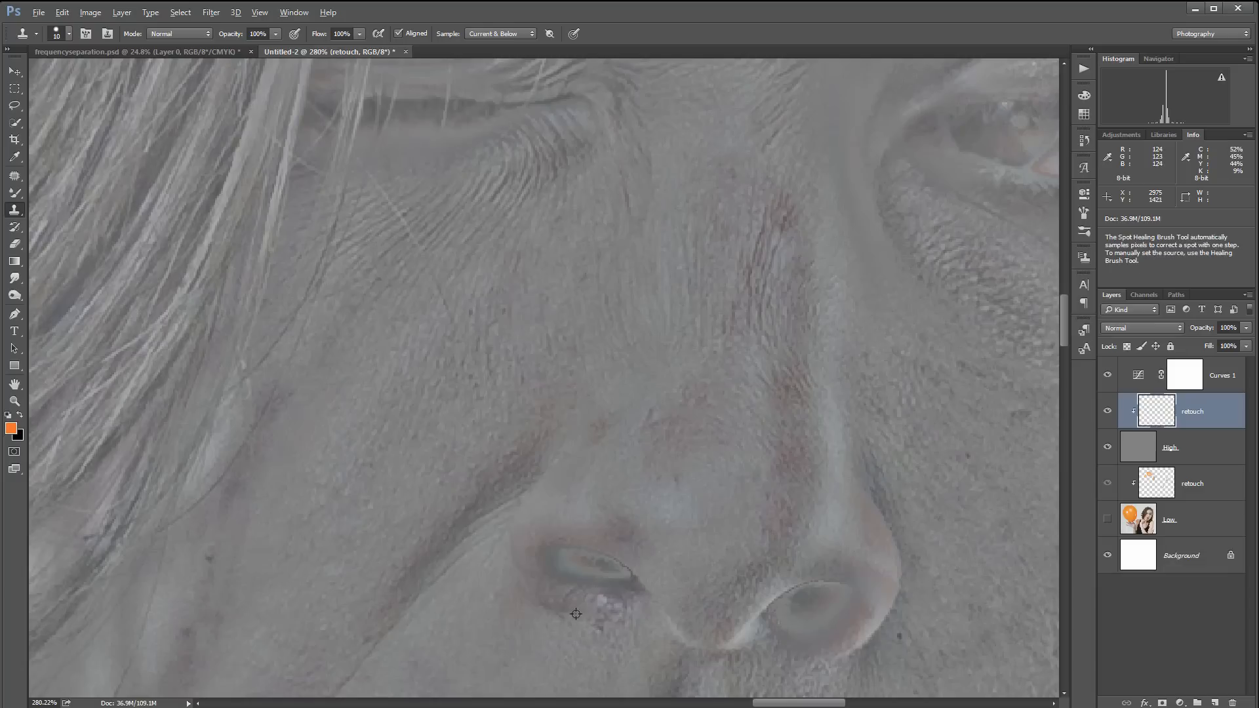
left_click(547, 591, "alt")
left_click(594, 595)
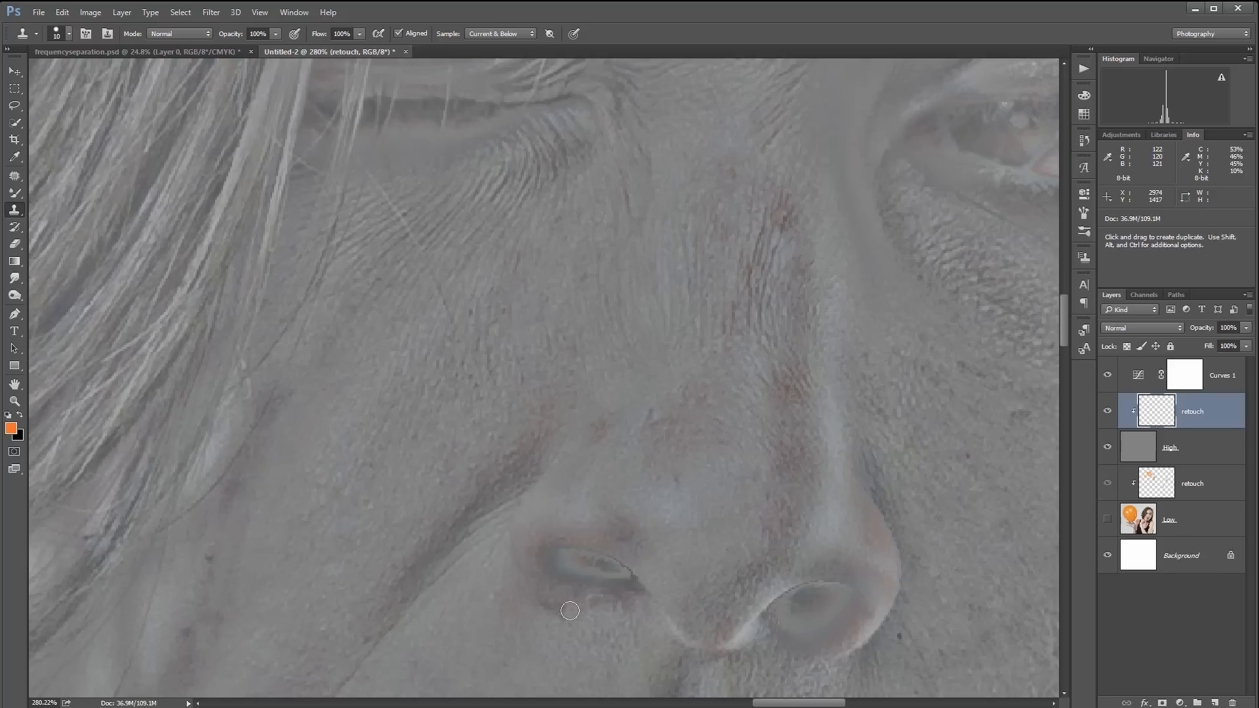
left_click(583, 593, "alt")
mouse_move(588, 596)
left_mouse_down()
mouse_move(610, 592)
mouse_move(597, 597)
left_mouse_up()
left_click(581, 595, "alt")
left_click_drag(773, 640, 635, 472)
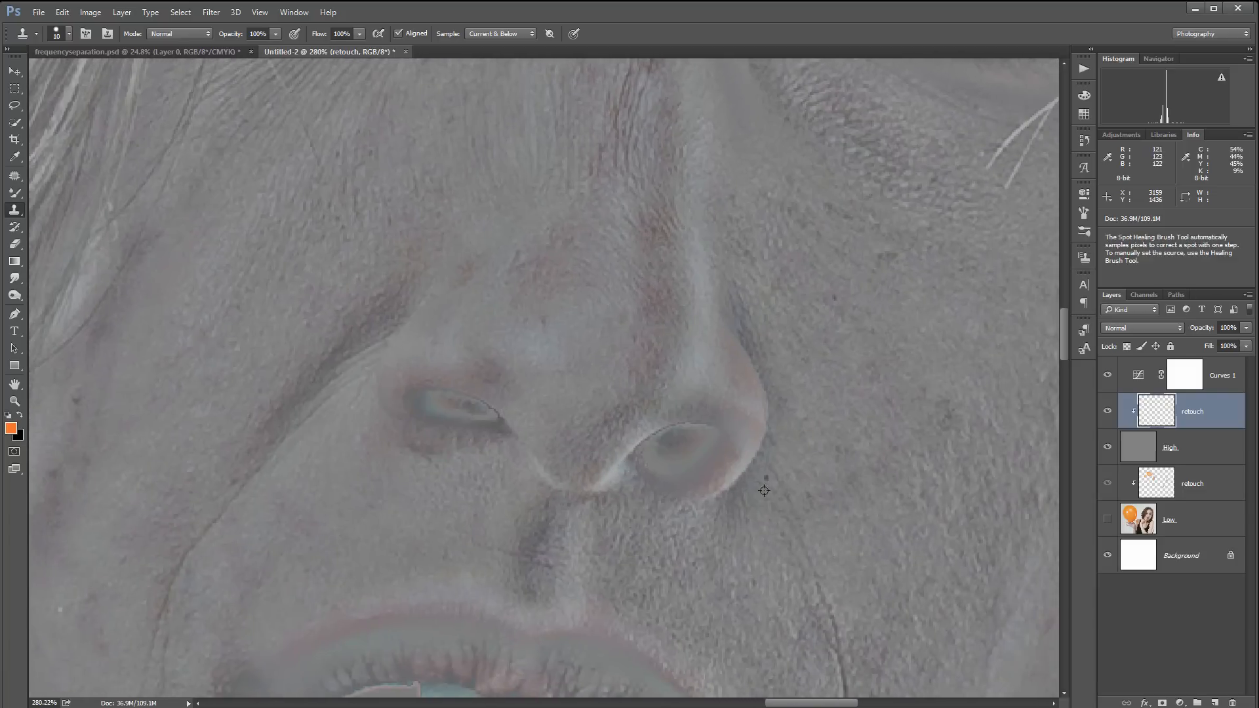
left_click_drag(780, 314, 675, 530)
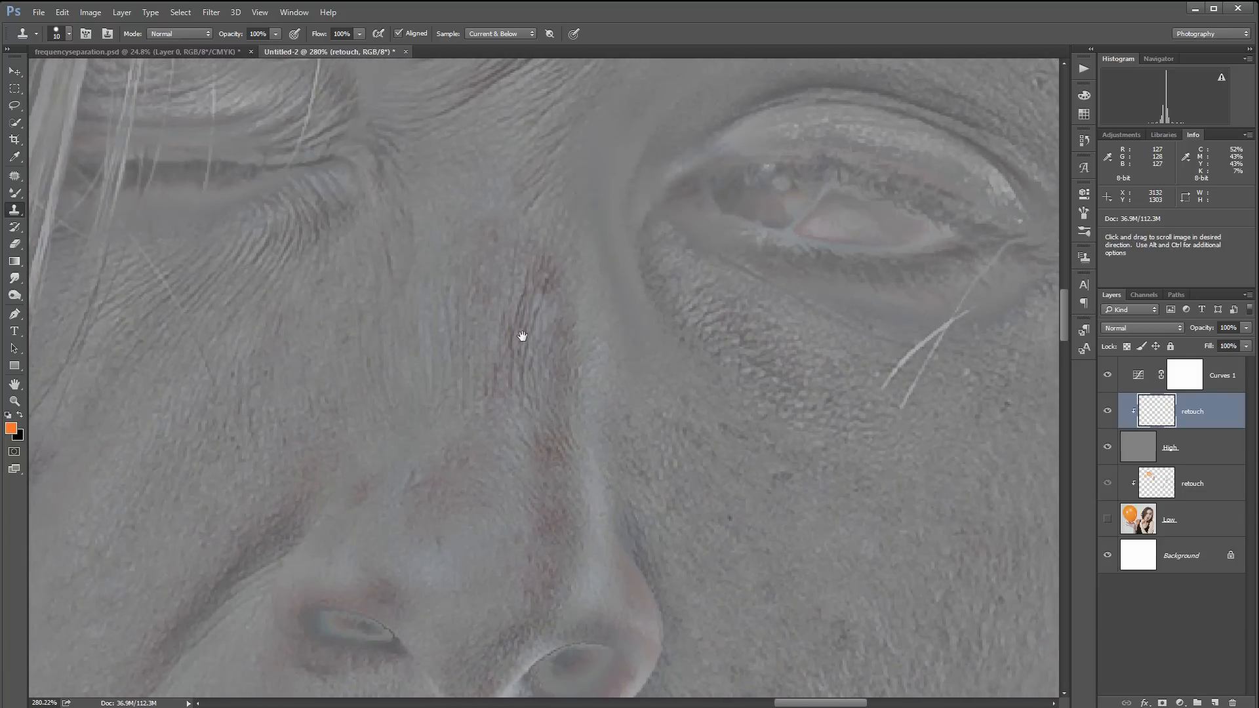
Clone clean skin texture over the reddish marks along the nose bridge.
left_click_drag(600, 327, 610, 334)
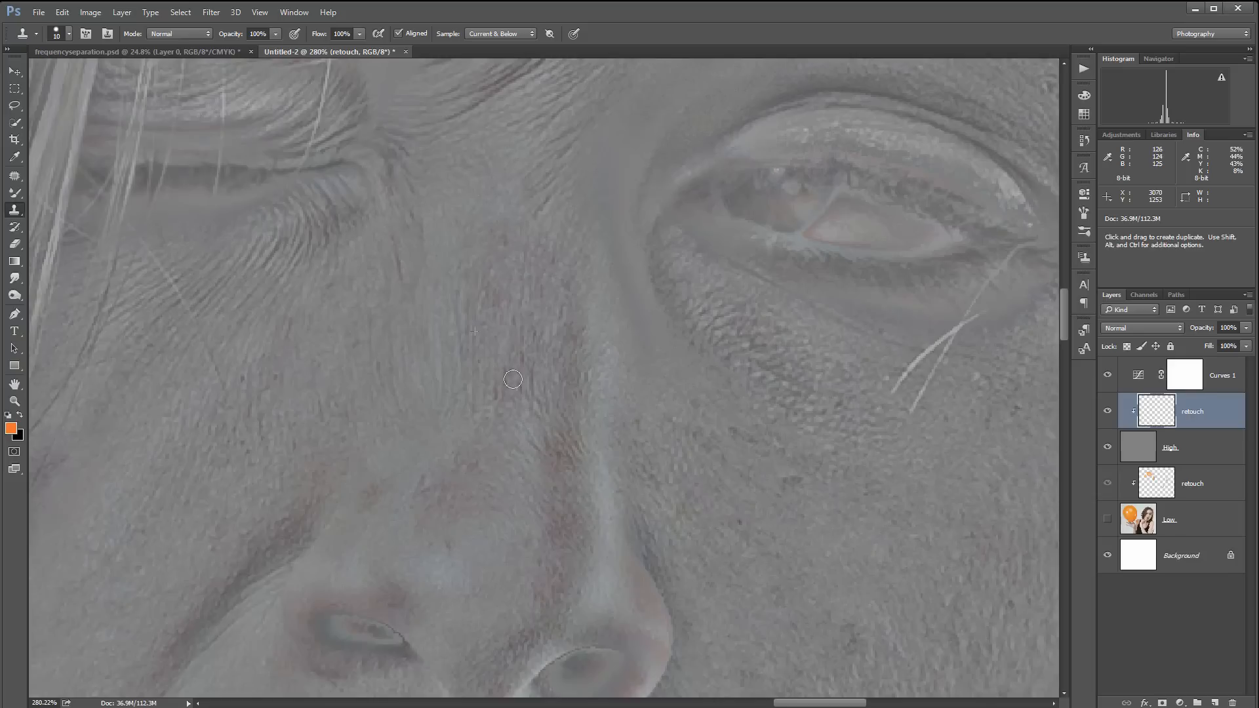
mouse_move(517, 353)
left_mouse_down()
mouse_move(482, 321)
mouse_move(513, 389)
left_mouse_up()
left_click(446, 243, "alt")
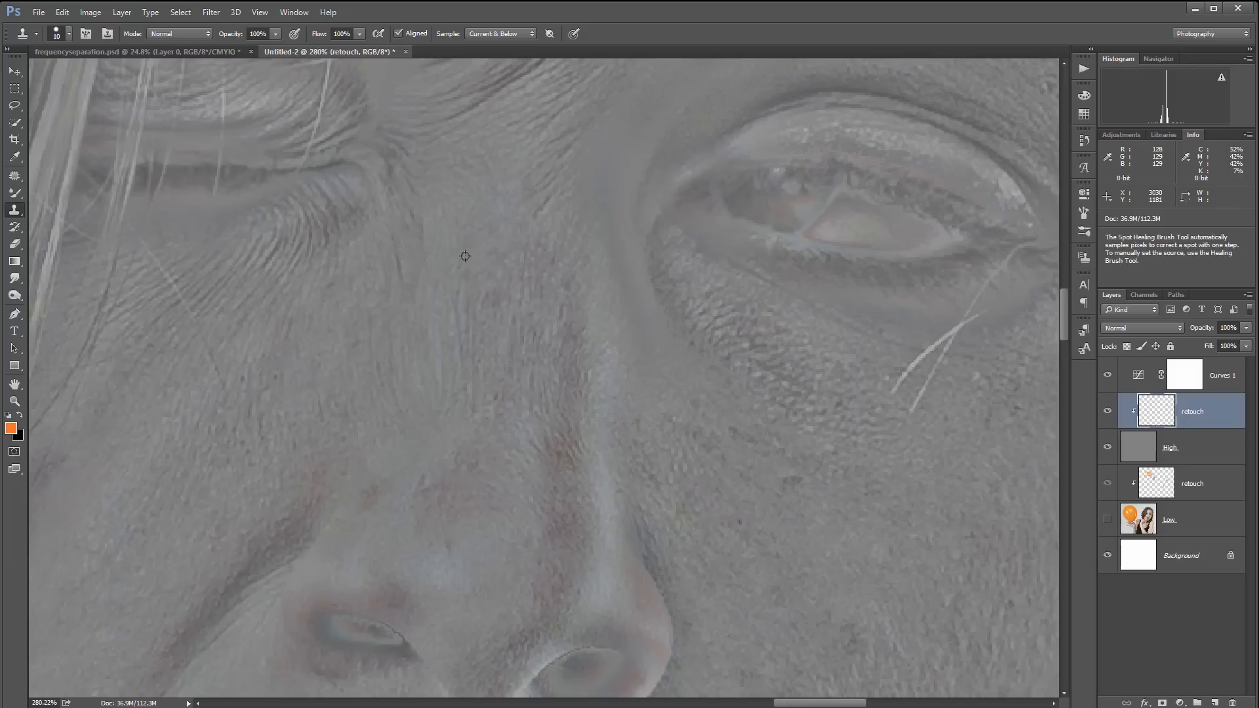
left_click(466, 269)
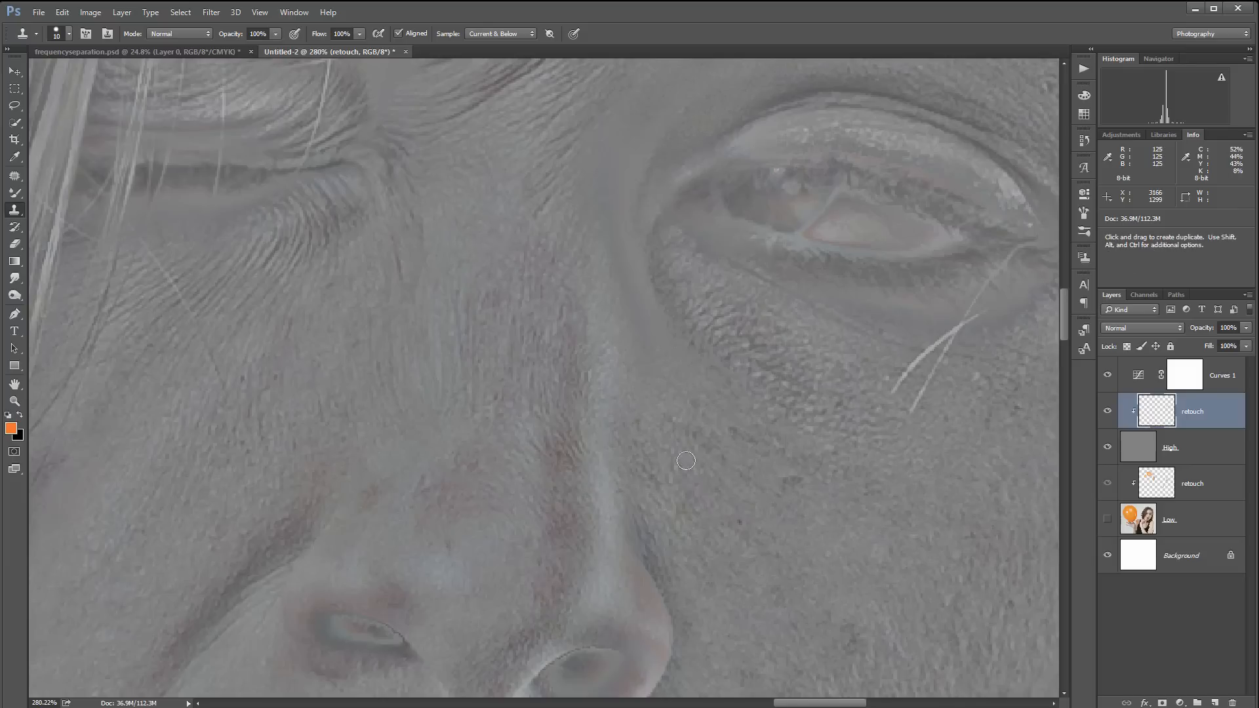
Clone nearby skin texture over the crossing light hair strands on the cheek beneath the open eye.
scroll(686, 460, "down", 3)
scroll(686, 460, "right", 3)
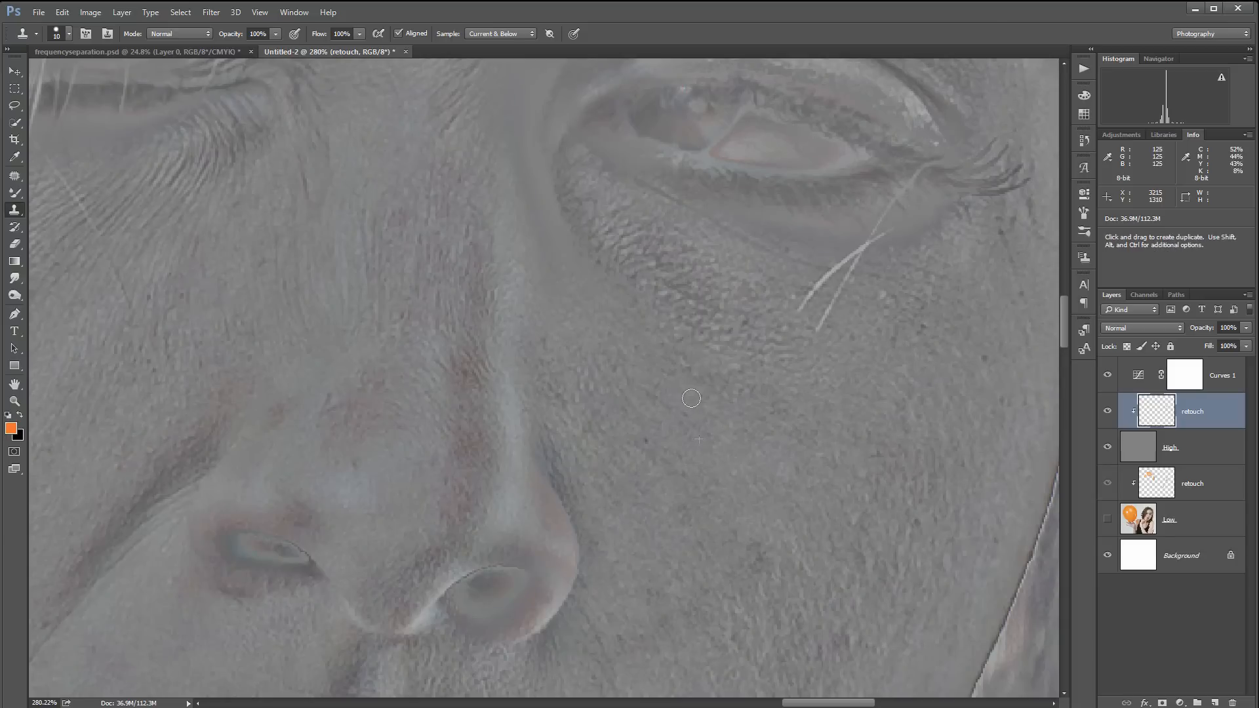
left_click_drag(894, 387, 774, 504)
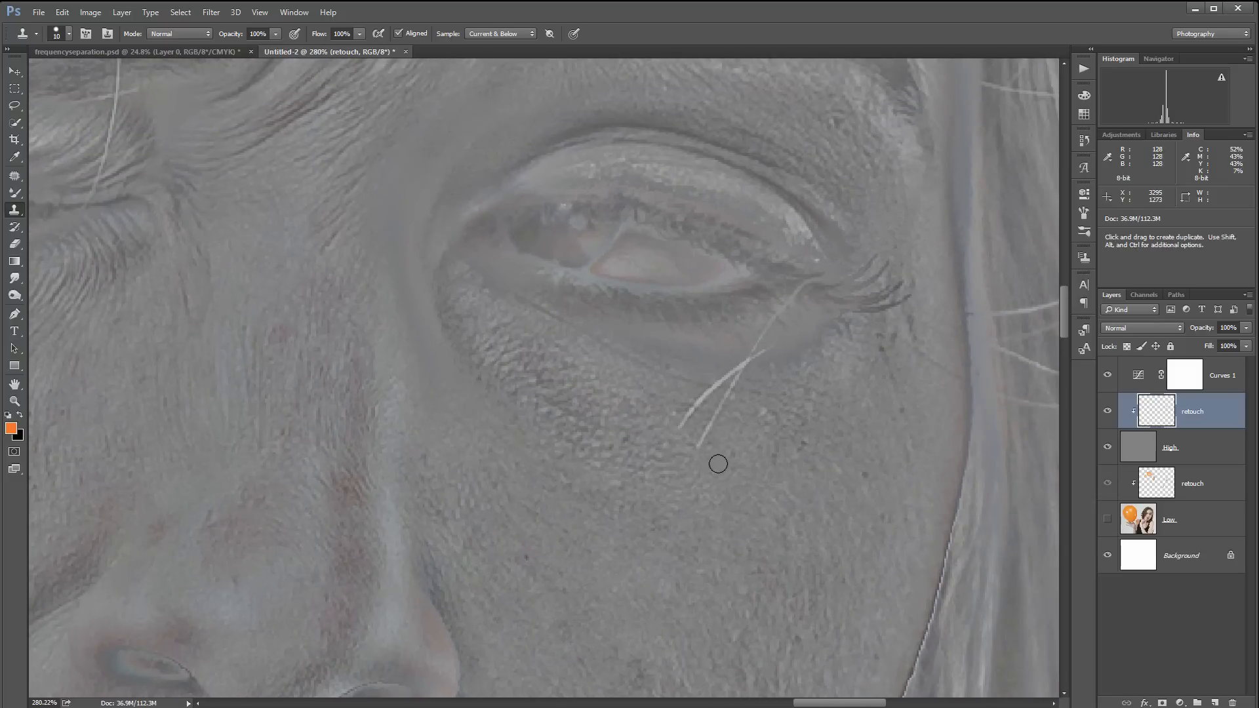
left_click(699, 452, "alt")
left_click_drag(706, 394, 682, 410)
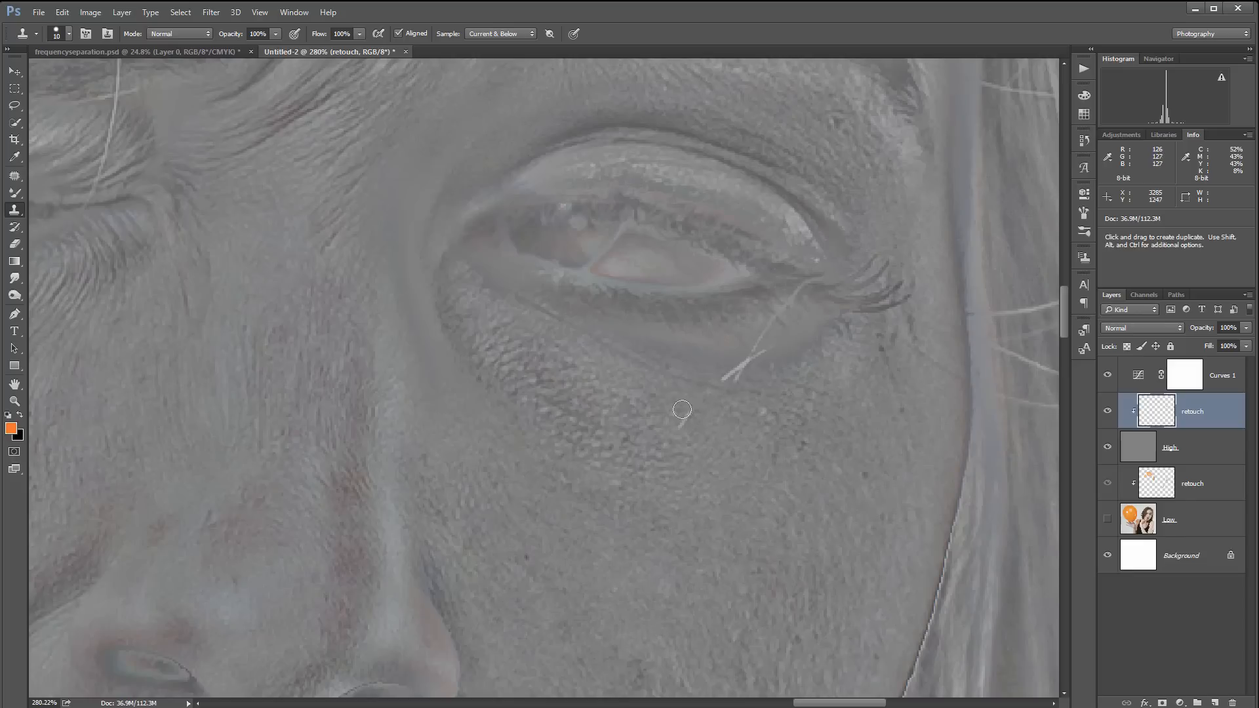
left_click(724, 441, "alt")
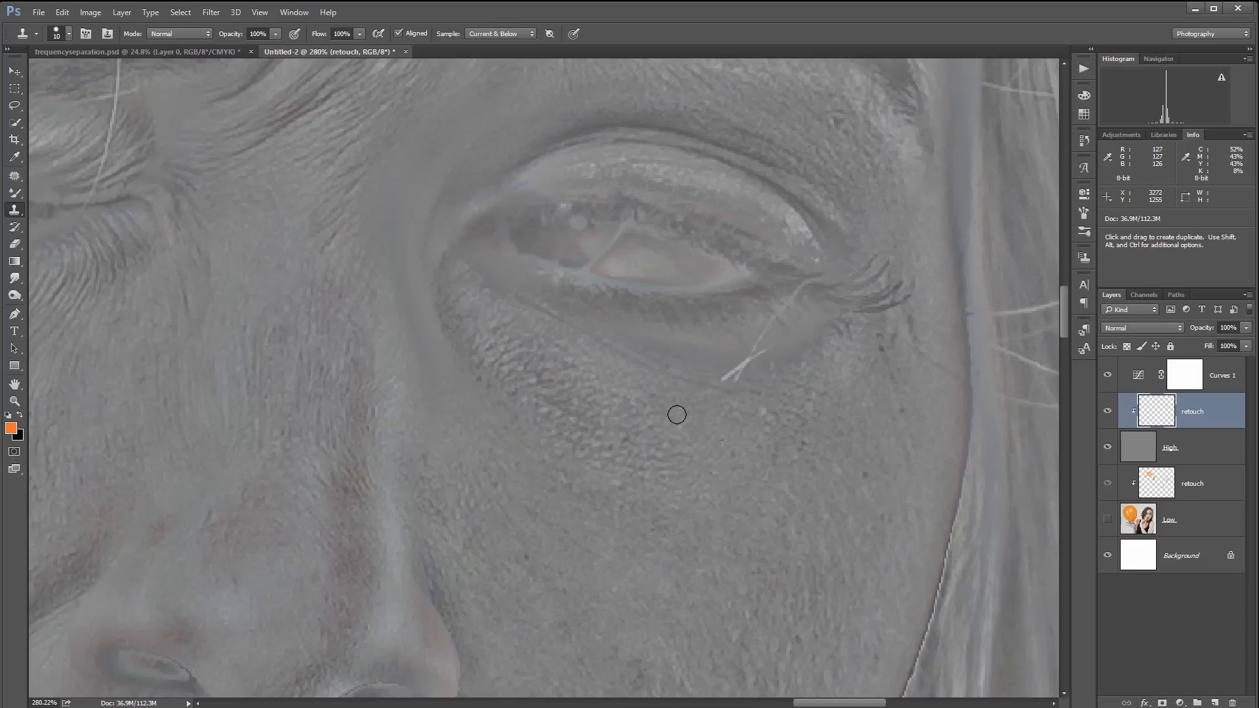
left_click(702, 371, "alt")
left_click_drag(726, 362, 760, 360)
Clone out the remaining thin light strand below the open eye's outer corner, using a smaller brush of size 5.
scroll(835, 411, "up", 5)
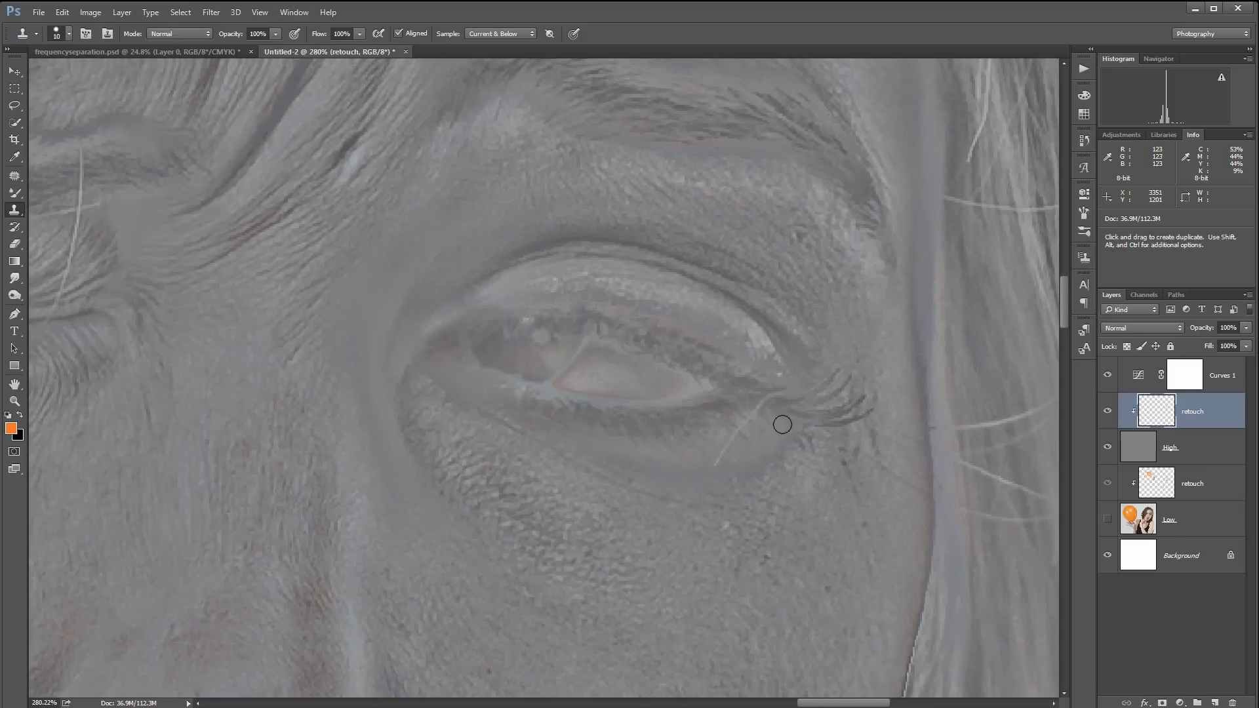
left_click_drag(759, 435, 756, 404)
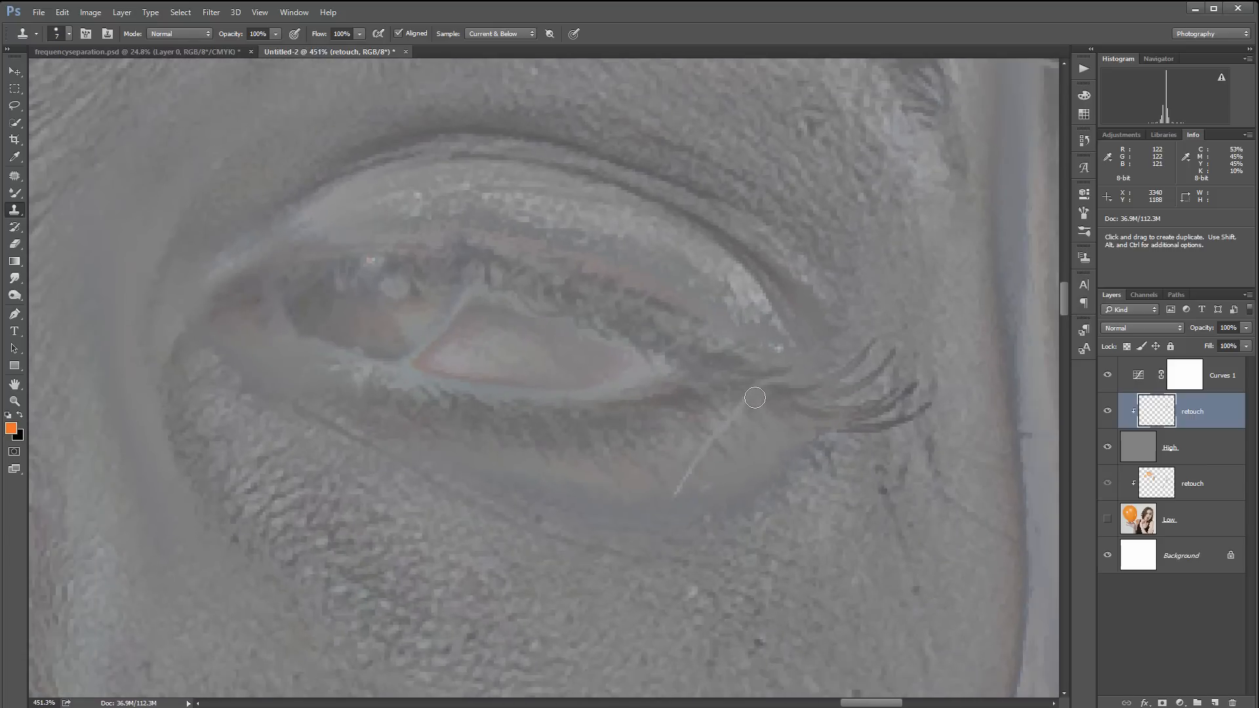
left_click(674, 491, "alt")
left_click_drag(679, 489, 701, 455)
left_click(693, 450, "alt")
left_click(746, 403, "alt")
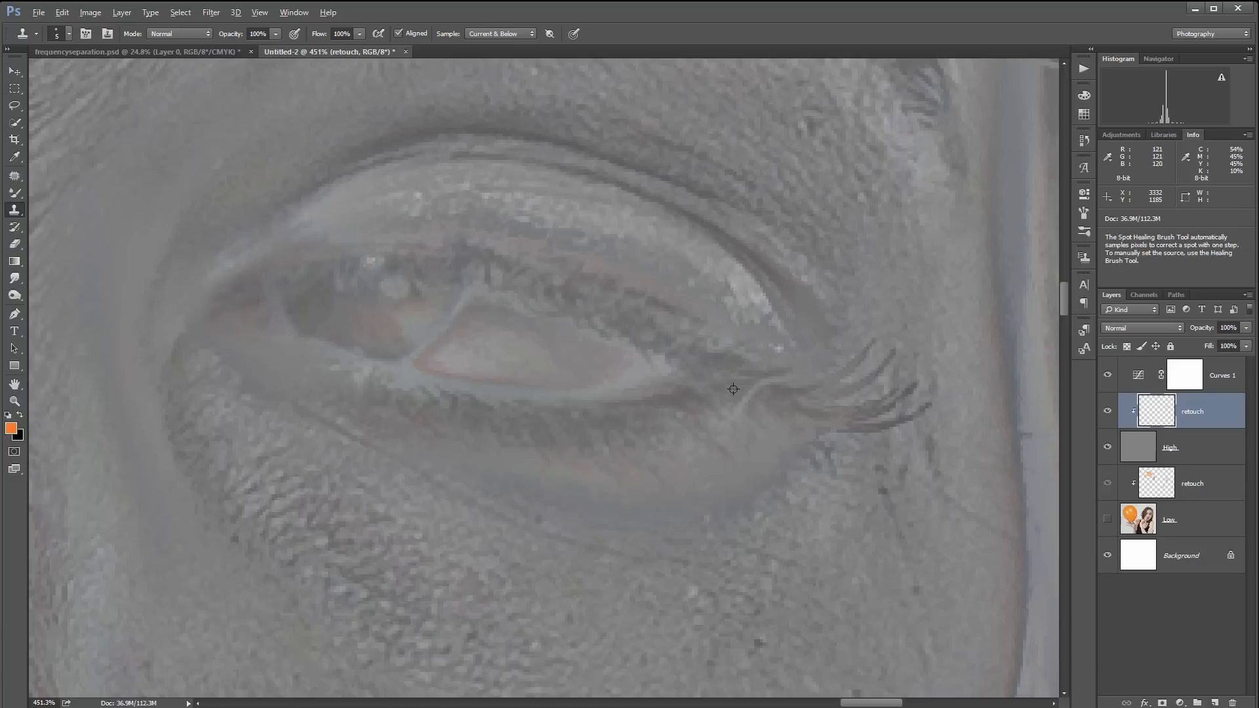
left_click_drag(750, 416, 741, 409)
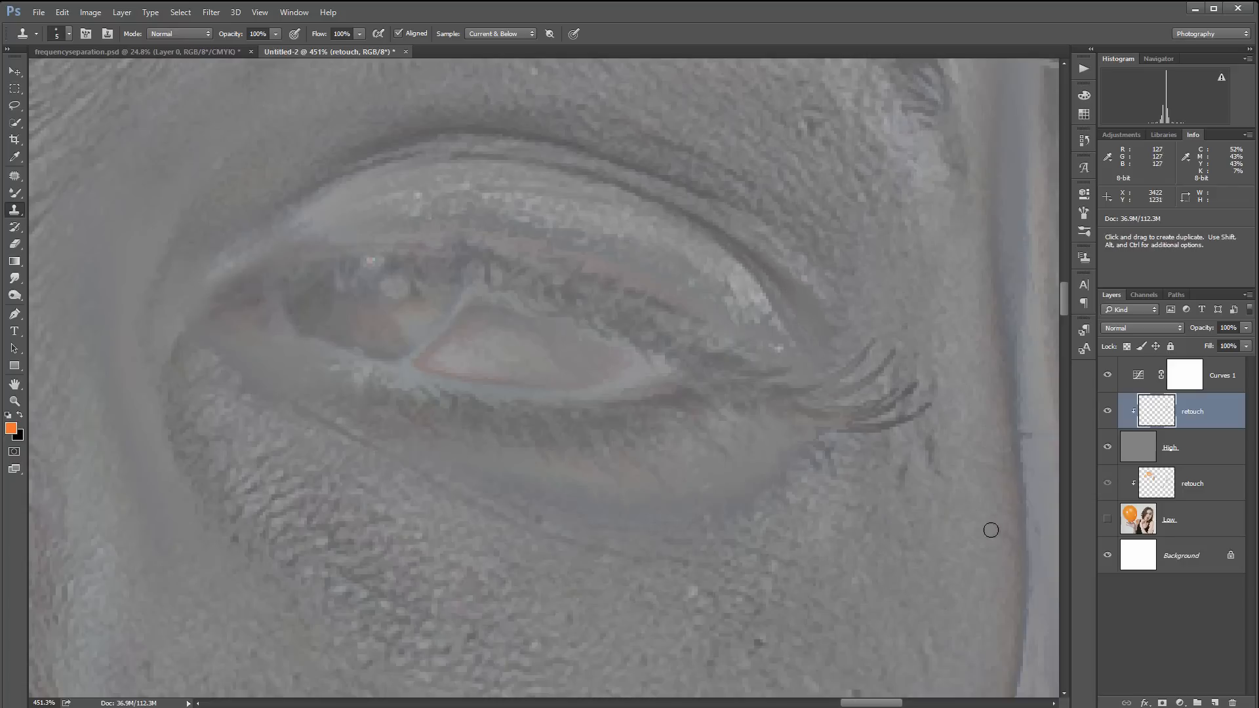
Clone creased skin texture over the light spot beside the dark frown line between the eyebrows.
mouse_move(571, 236)
left_mouse_down()
mouse_move(711, 450)
mouse_move(863, 360)
mouse_move(655, 383)
left_mouse_up()
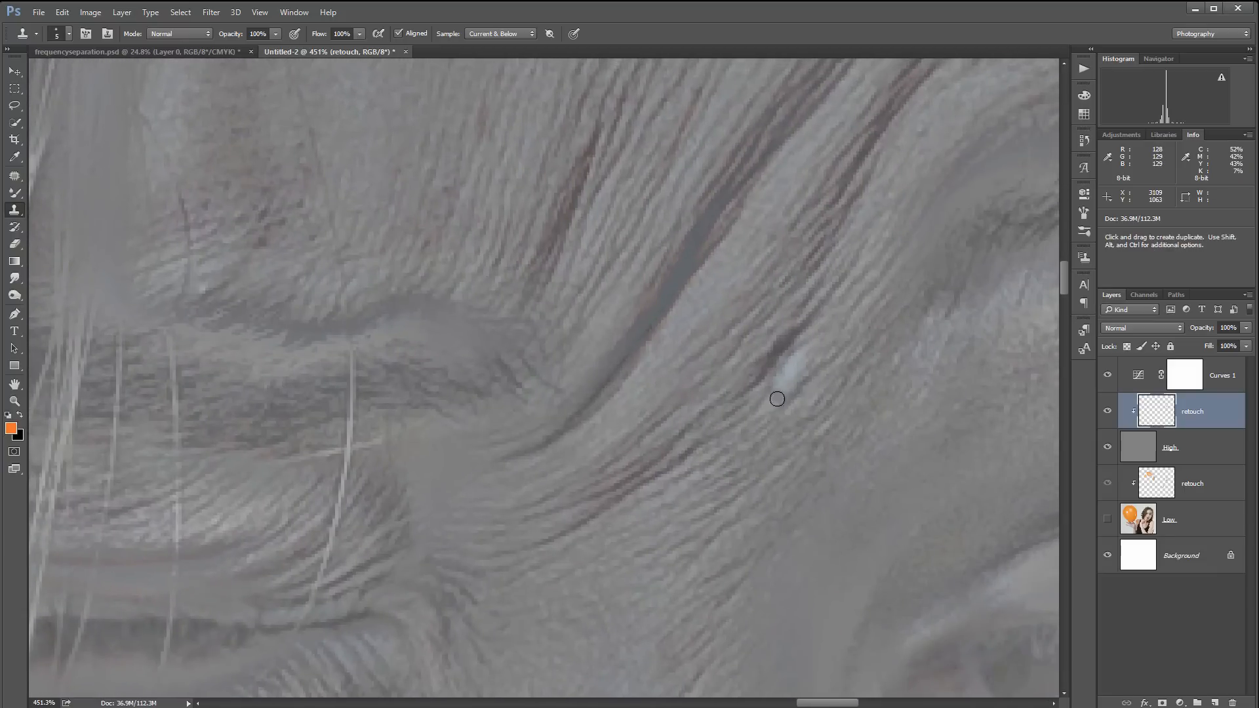
left_click(832, 312, "alt")
mouse_move(792, 369)
left_mouse_down()
mouse_move(789, 359)
mouse_move(793, 380)
mouse_move(779, 376)
left_mouse_up()
left_click(837, 337, "alt")
left_click(829, 341, "alt")
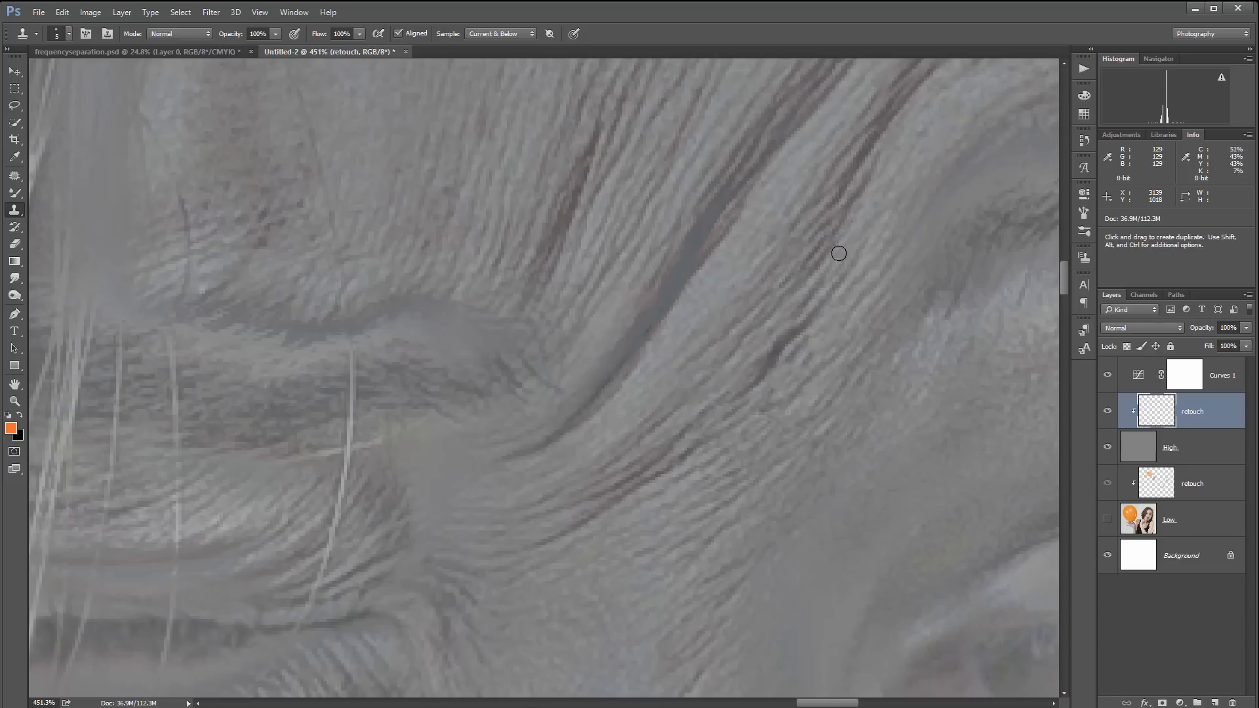
Clone sampled forehead texture over the small light bump and the reddish spot beside it.
left_click_drag(813, 190, 825, 393)
left_click_drag(822, 246, 955, 449)
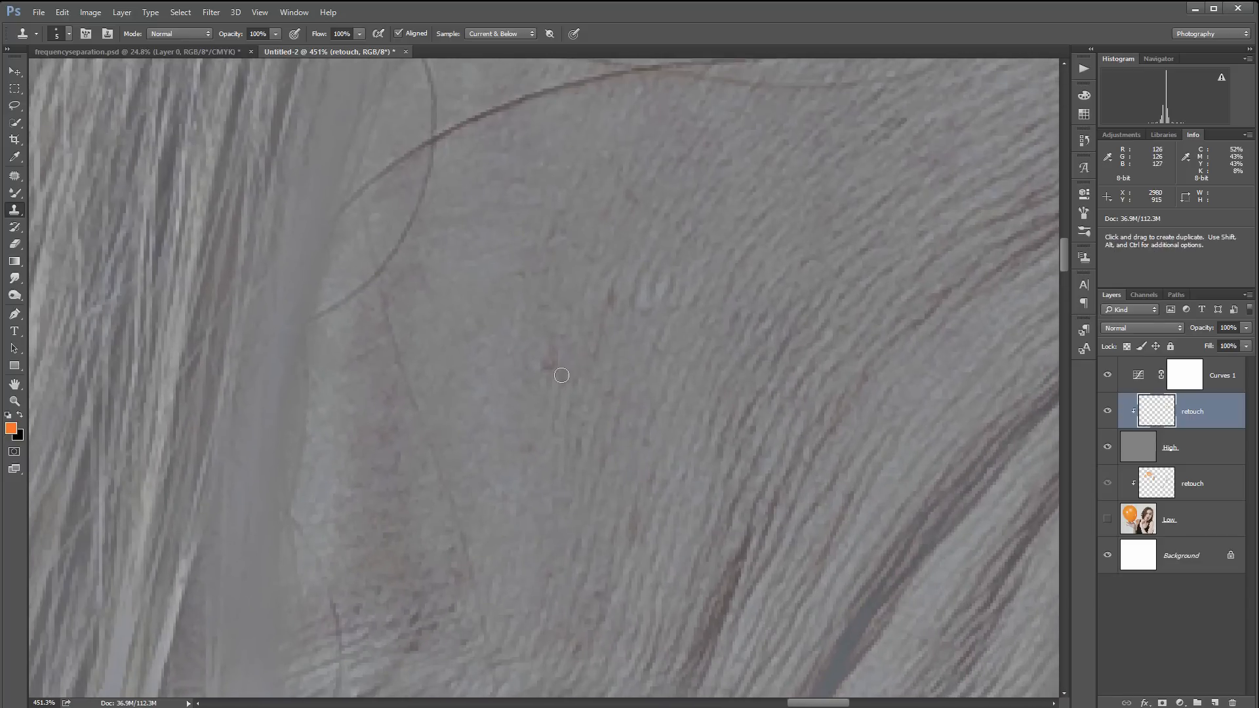
left_click(602, 278, "alt")
left_click_drag(613, 286, 611, 302)
left_click(596, 202, "alt")
left_click_drag(633, 188, 632, 202)
Clone skin texture over the tiny light speck and the dark reddish spot near the long dark hair strand.
left_click_drag(804, 587, 813, 275)
left_click_drag(675, 531, 714, 262)
left_click_drag(689, 469, 728, 256)
left_click_drag(694, 570, 718, 422)
left_click_drag(565, 539, 778, 506)
left_click_drag(584, 341, 742, 281)
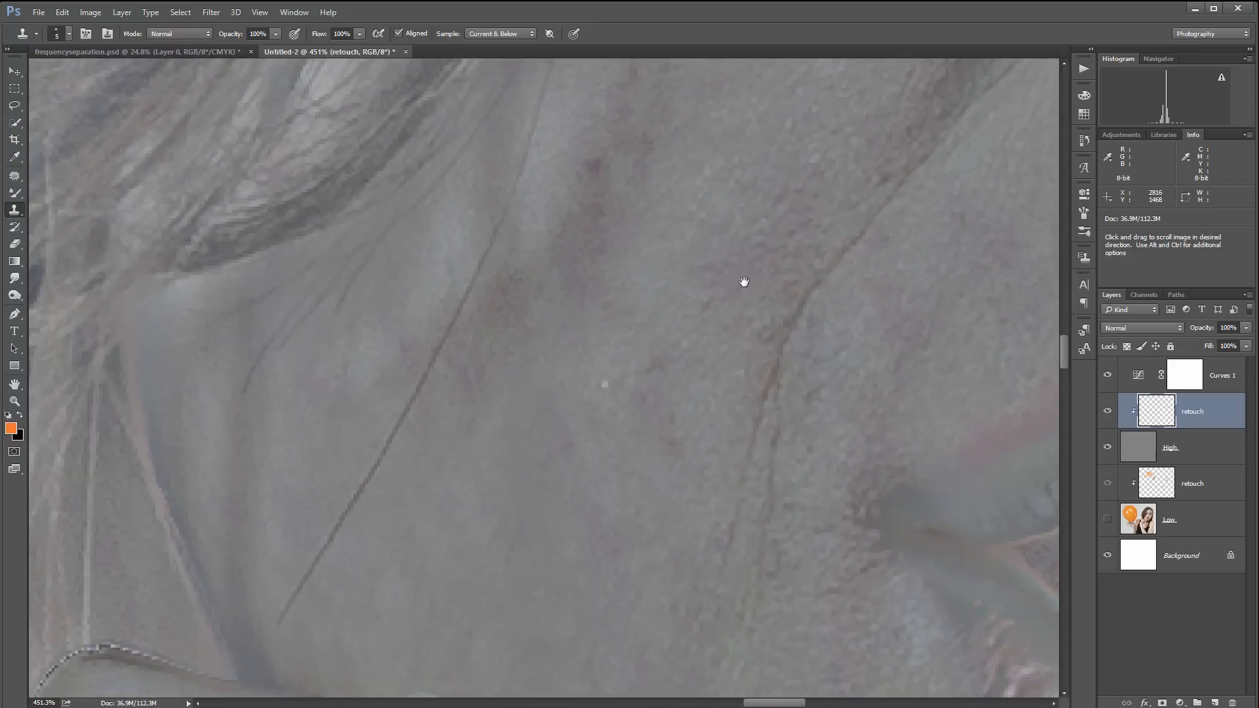
left_click(594, 416, "alt")
left_click(607, 382)
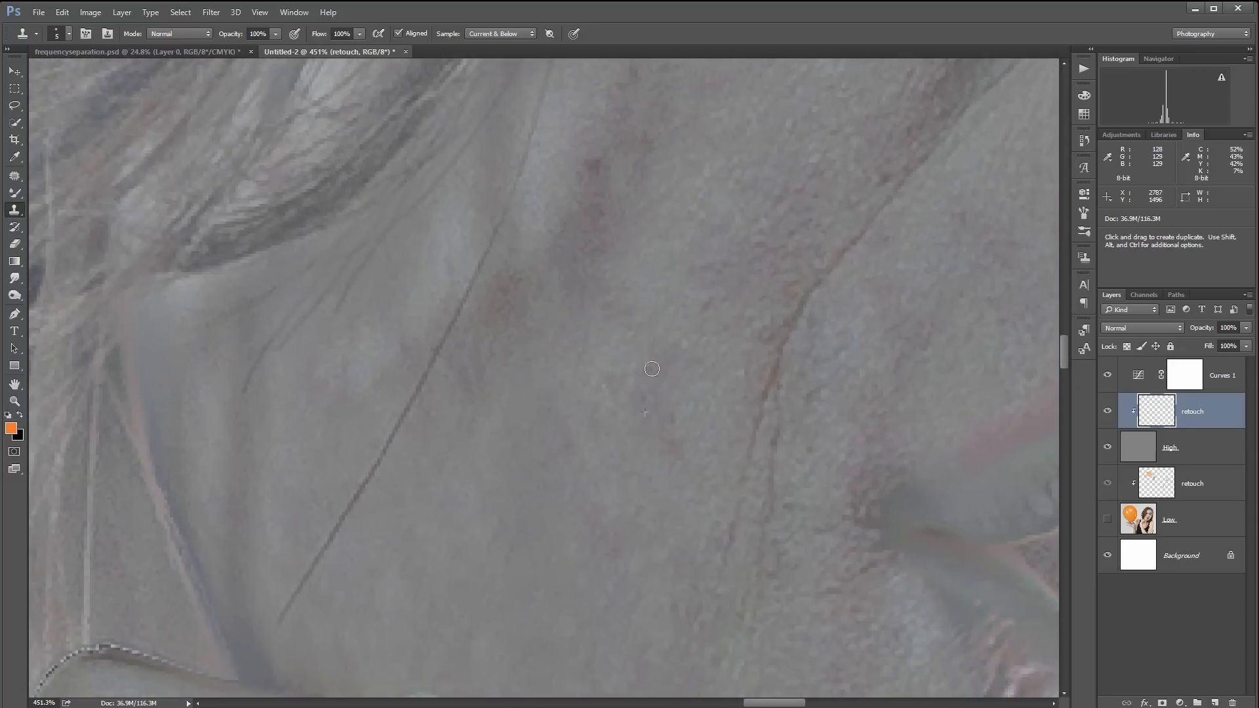
left_click(618, 200, "alt")
left_click_drag(591, 172, 594, 164)
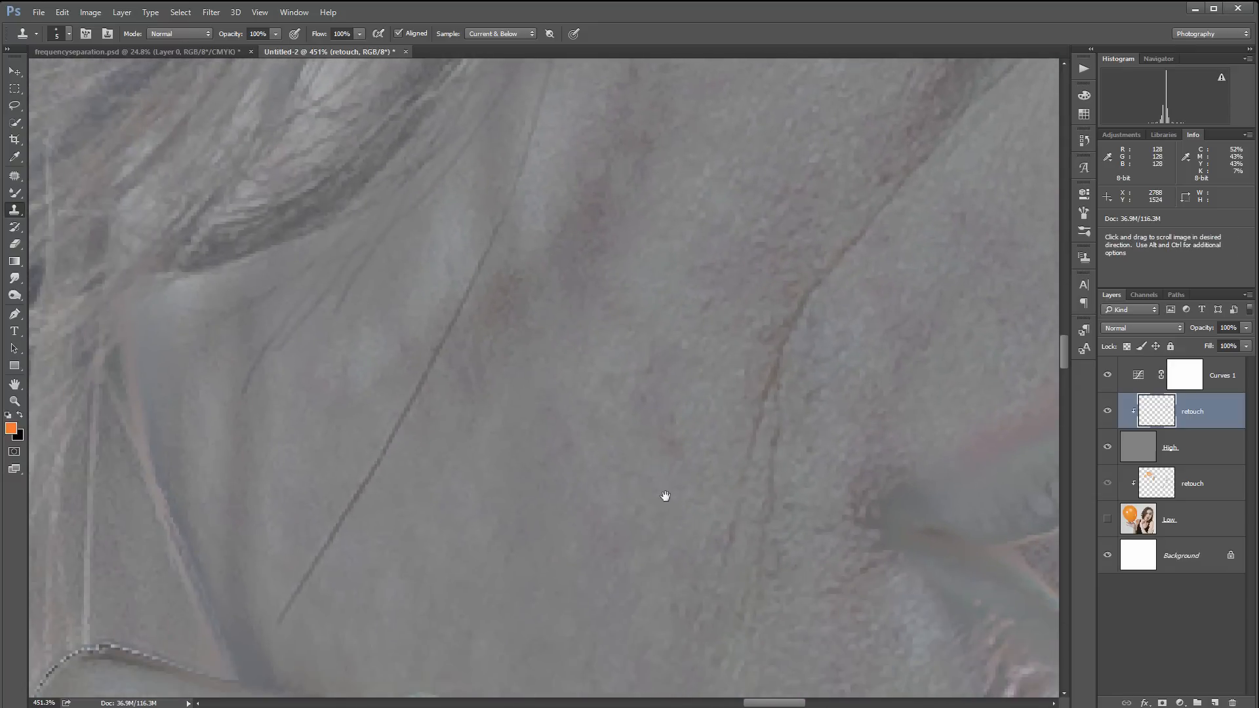
Examine the High texture across the hands, fingers and balloon edge as far as the thumb holding the balloon knot.
left_click_drag(663, 497, 733, 216)
mouse_move(664, 557)
left_mouse_down()
mouse_move(768, 376)
mouse_move(782, 322)
left_mouse_up()
left_click_drag(694, 564, 773, 169)
left_click_drag(772, 567, 840, 332)
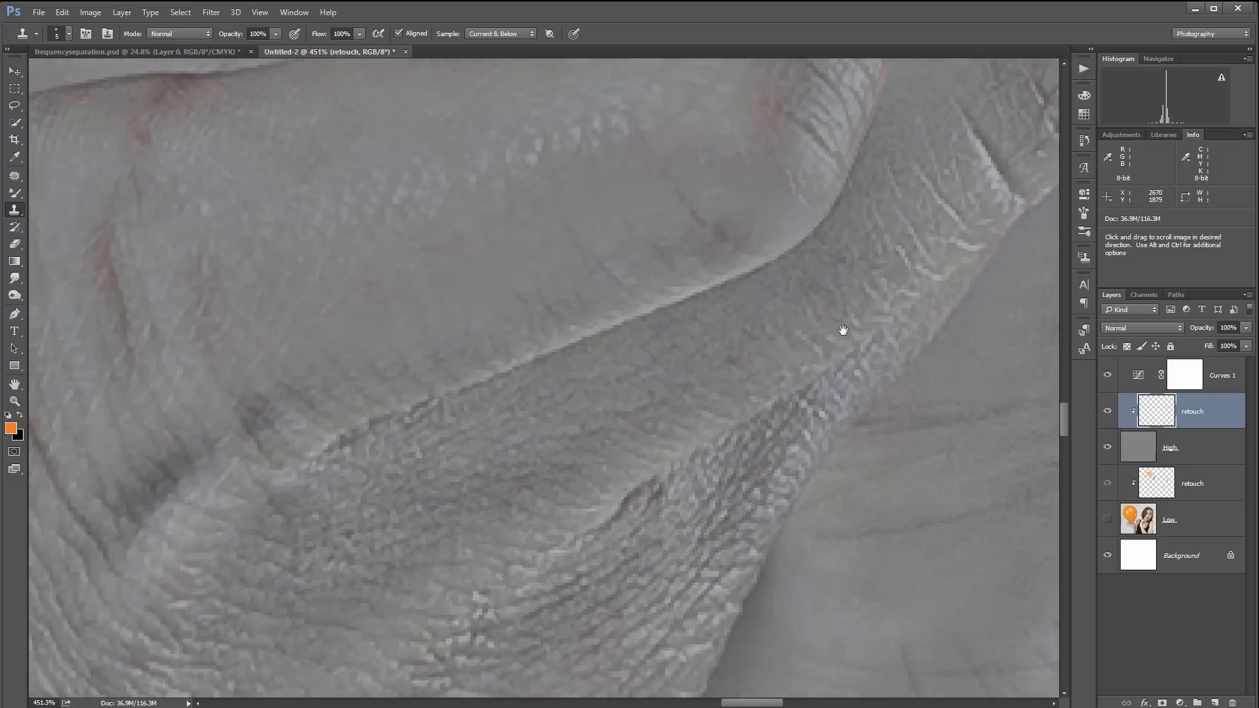
mouse_move(420, 315)
left_mouse_down()
mouse_move(791, 376)
mouse_move(784, 482)
left_mouse_up()
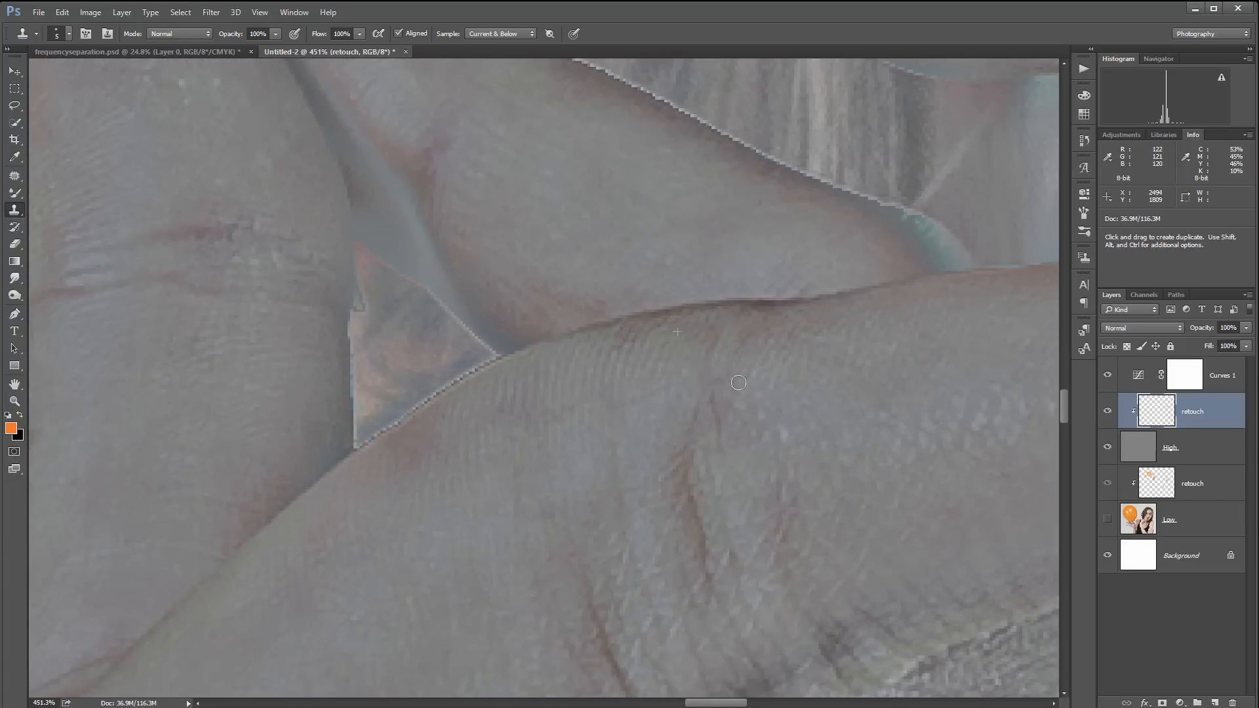
left_click_drag(503, 497, 857, 348)
left_click_drag(548, 483, 781, 573)
mouse_move(807, 237)
left_mouse_down()
mouse_move(761, 494)
mouse_move(971, 633)
left_mouse_up()
left_click_drag(385, 280, 601, 503)
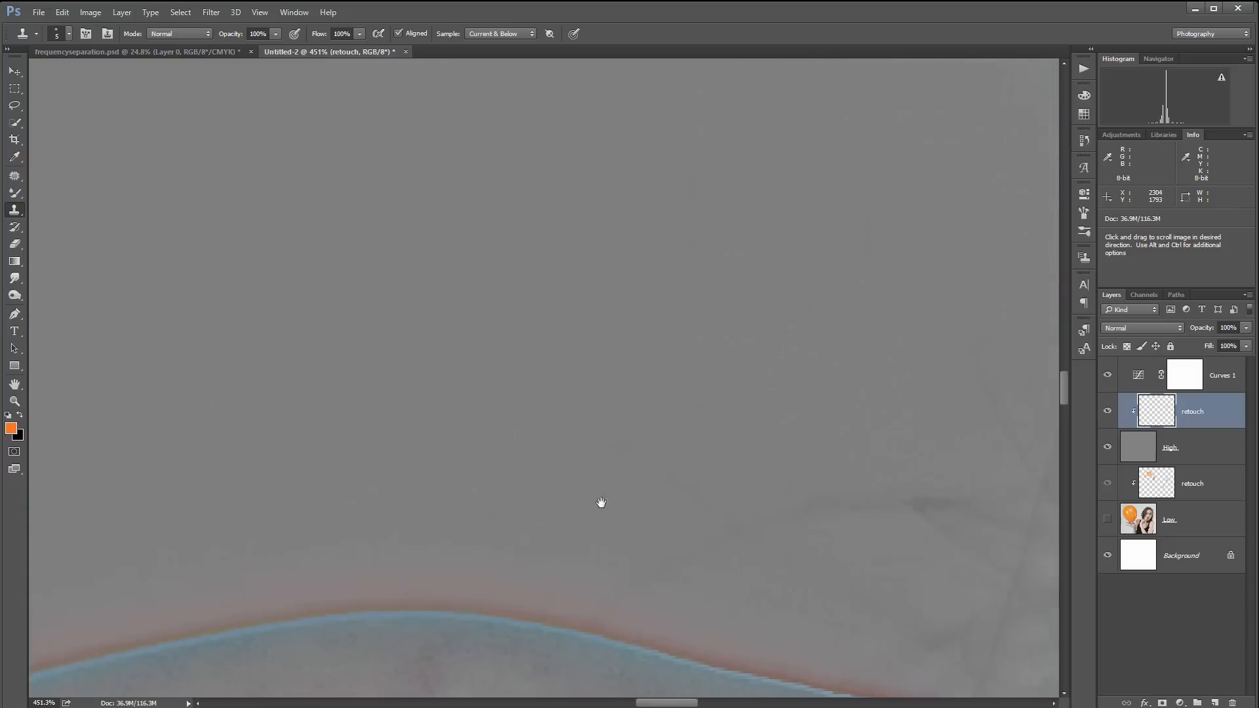
left_click_drag(315, 610, 819, 367)
left_click_drag(579, 544, 551, 171)
left_click_drag(582, 497, 706, 146)
left_click_drag(629, 630, 689, 410)
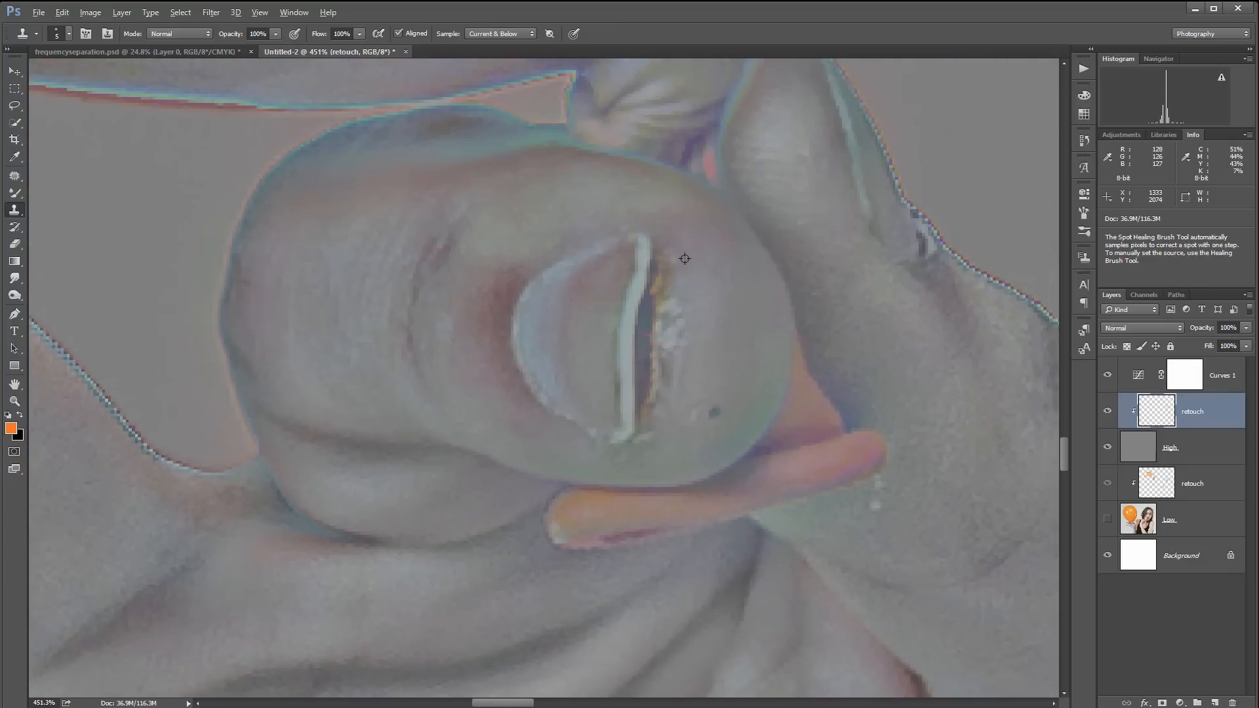
Clone smooth skin over the orange and flaky white specks along the nail's edge and the dark dot on the fingertip.
left_click(685, 256, "alt")
mouse_move(674, 279)
left_mouse_down()
mouse_move(661, 313)
mouse_move(676, 325)
mouse_move(659, 313)
mouse_move(667, 334)
mouse_move(696, 298)
mouse_move(675, 350)
mouse_move(681, 387)
mouse_move(664, 405)
mouse_move(711, 421)
mouse_move(660, 406)
mouse_move(660, 364)
mouse_move(646, 433)
mouse_move(701, 342)
mouse_move(680, 333)
mouse_move(656, 361)
left_mouse_up()
left_click(683, 284, "alt")
left_click(692, 262, "alt")
left_click(693, 309, "alt")
left_click(740, 377, "alt")
left_click(675, 424, "alt")
left_click(680, 333, "alt")
left_click(699, 291, "alt")
mouse_move(656, 298)
left_mouse_down()
mouse_move(657, 339)
mouse_move(662, 278)
left_mouse_up()
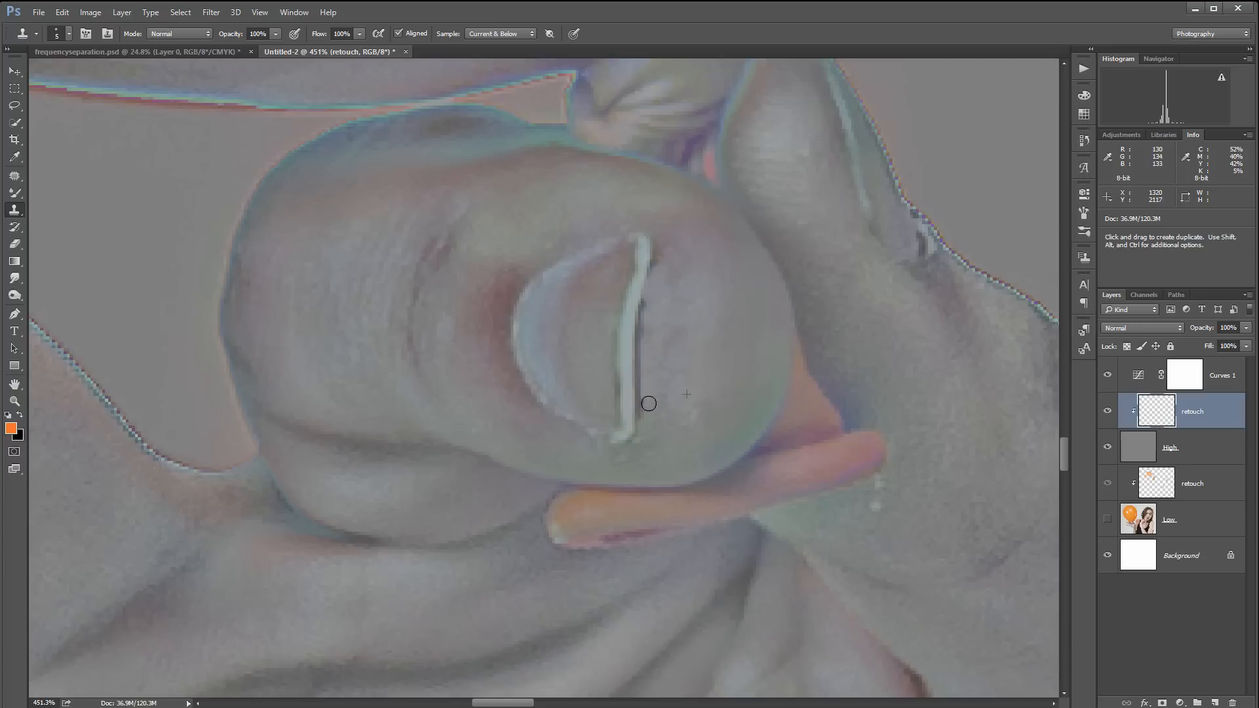
Enlarge the clone brush to 30 and clone balloon texture over the upper-left spoke of the umbrella-shaped reflection.
left_click_drag(660, 197, 727, 486)
left_click_drag(761, 256, 804, 466)
left_click_drag(747, 194, 834, 497)
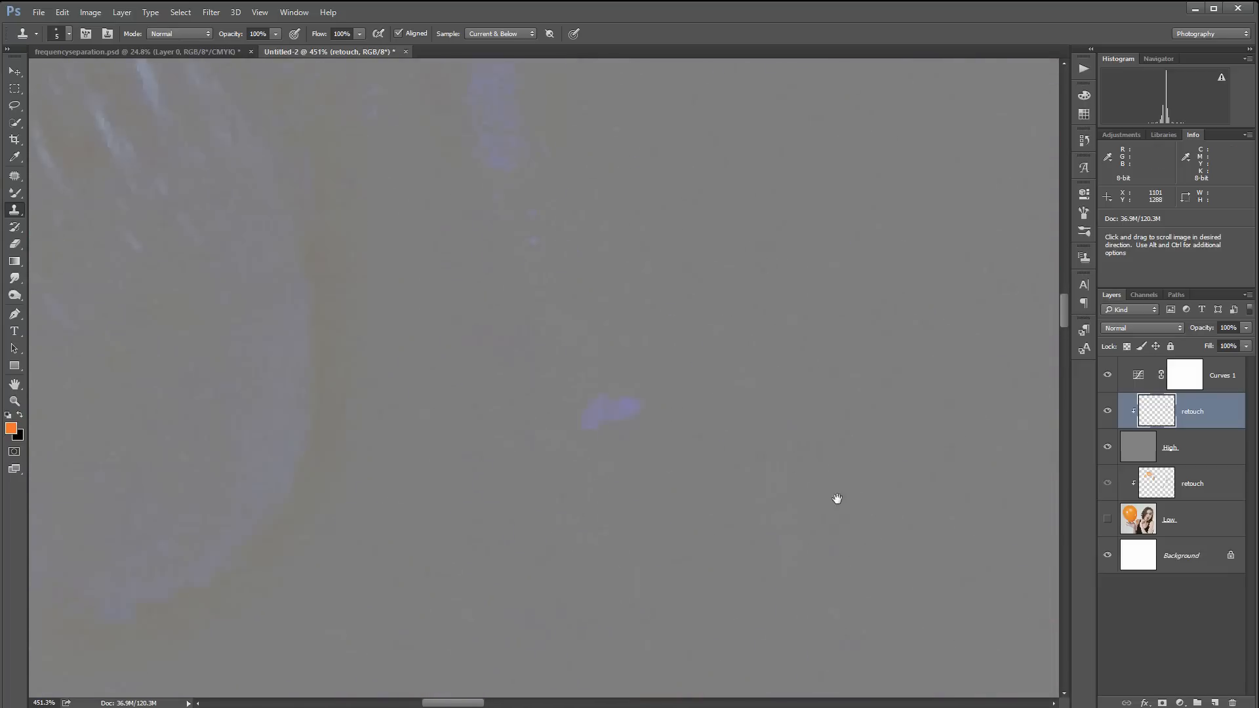
left_click_drag(558, 374, 806, 499)
left_click_drag(584, 334, 770, 462)
scroll(770, 462, "down", 7)
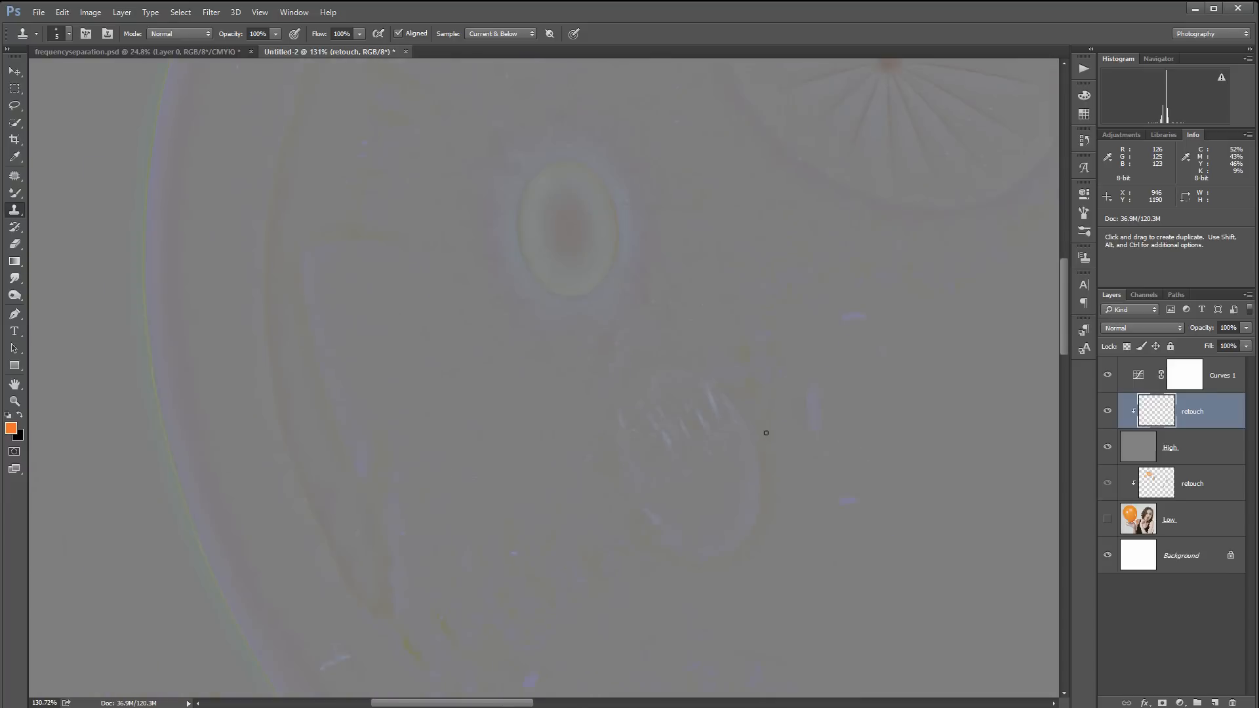
left_click_drag(870, 245, 631, 556)
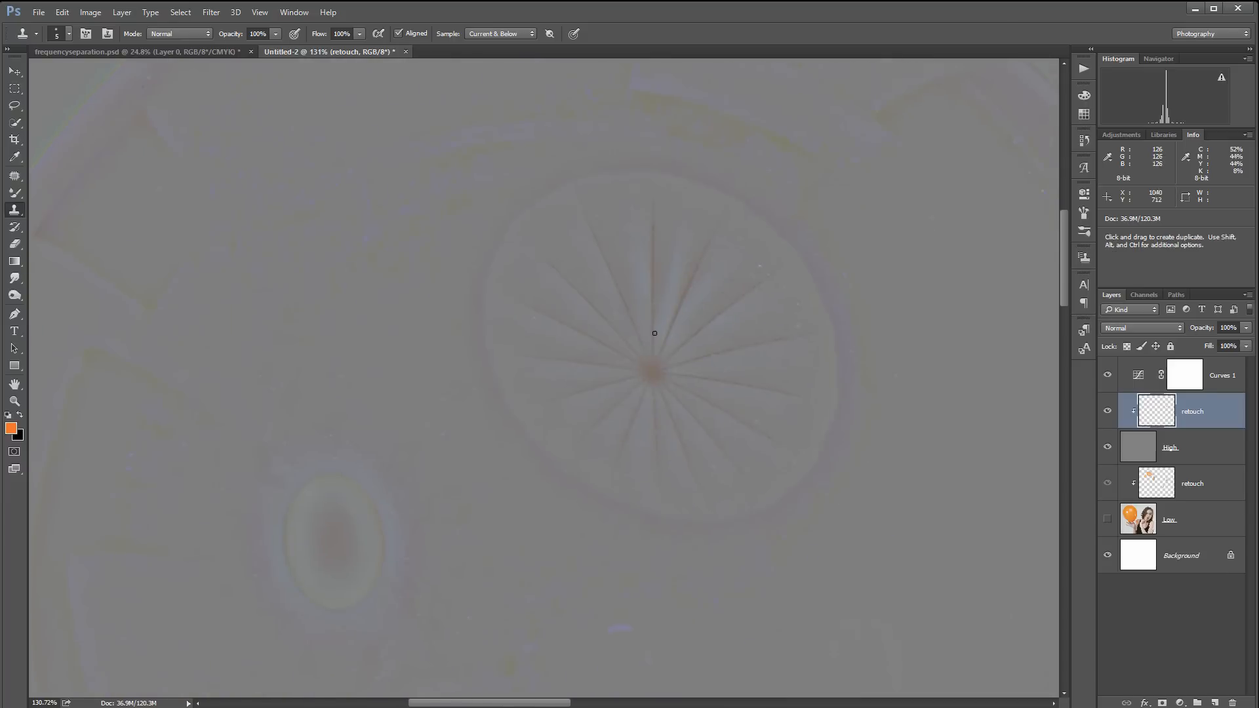
scroll(702, 402, "up", 4)
scroll(649, 328, "down", 2)
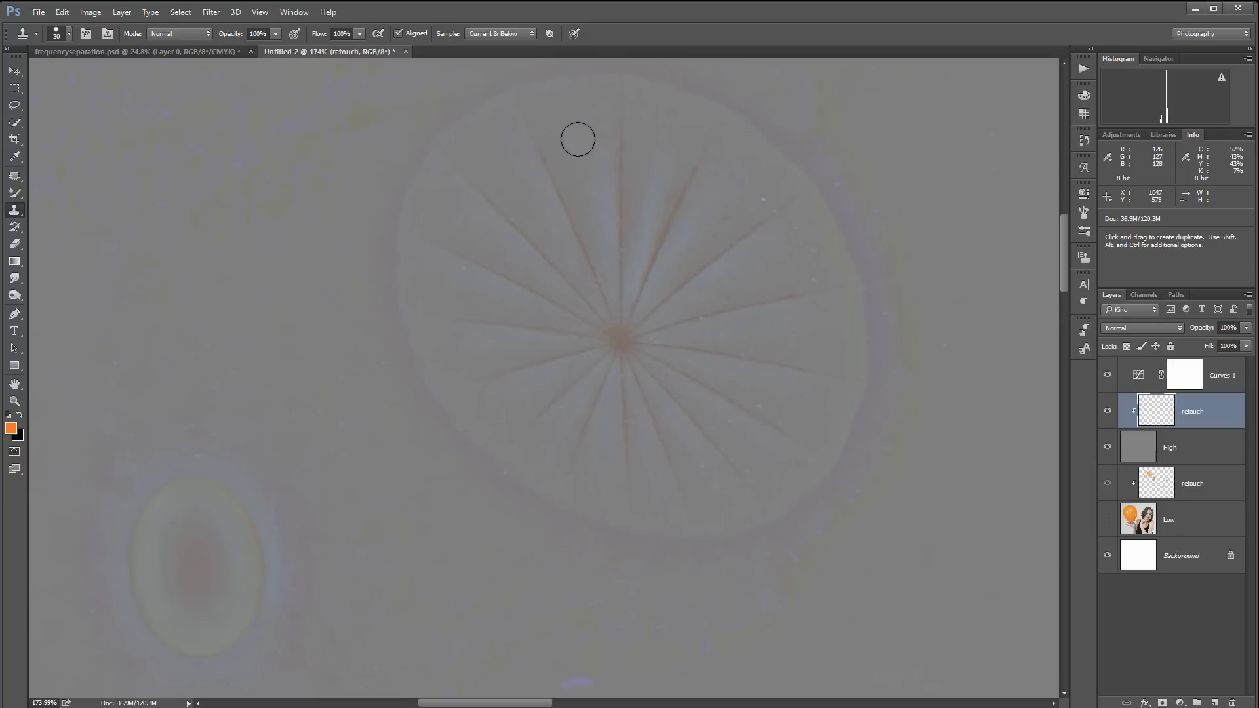
left_click_drag(532, 125, 610, 280)
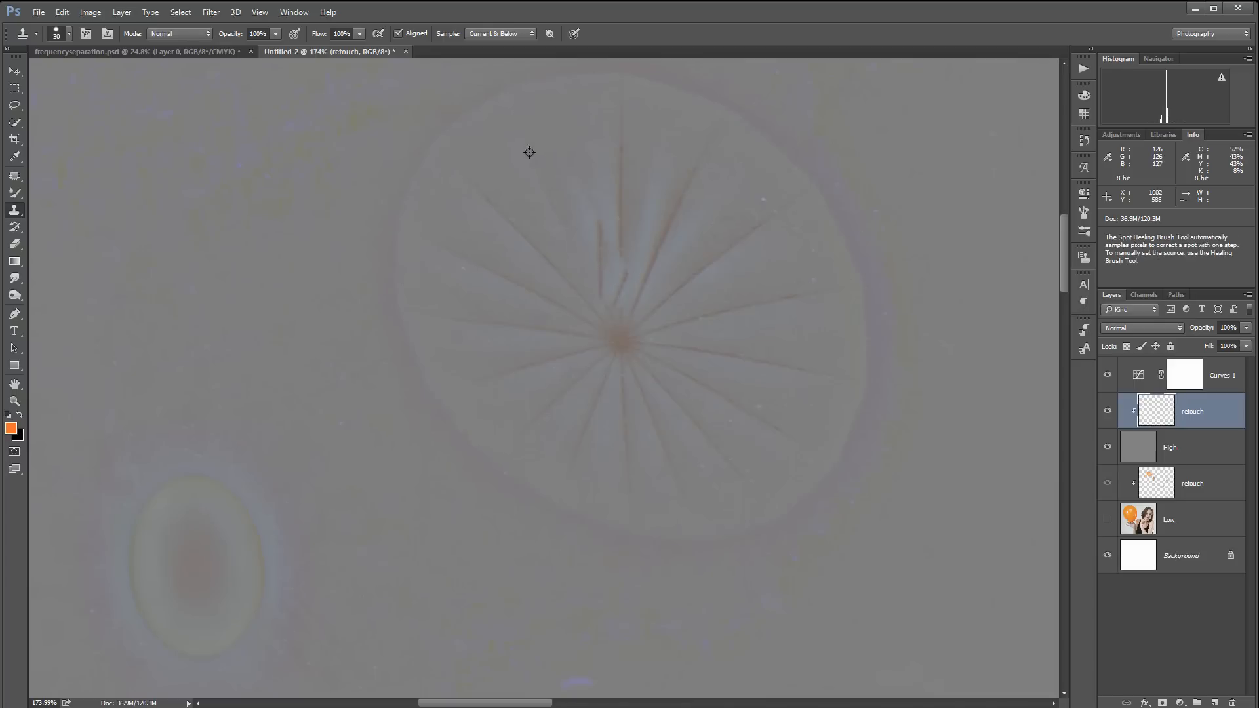
left_click(528, 152, "alt")
mouse_move(580, 208)
left_mouse_down()
mouse_move(611, 257)
mouse_move(598, 226)
left_mouse_up()
Clone over the vertical upper spoke and the dark diagonal spoke beside it in the umbrella reflection.
left_click(574, 177, "alt")
mouse_move(615, 123)
left_mouse_down()
mouse_move(615, 248)
mouse_move(636, 275)
left_mouse_up()
left_click(564, 169, "alt")
mouse_move(606, 233)
left_mouse_down()
mouse_move(652, 258)
mouse_move(623, 254)
left_mouse_up()
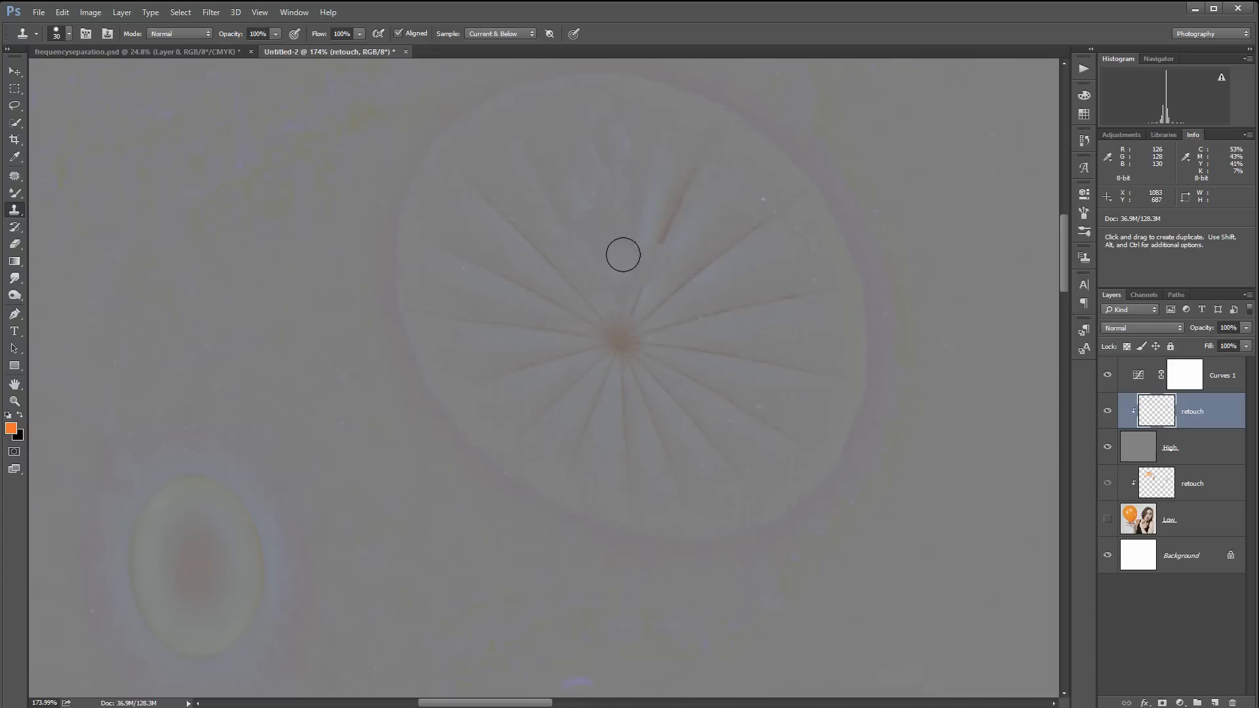
left_click(651, 139, "alt")
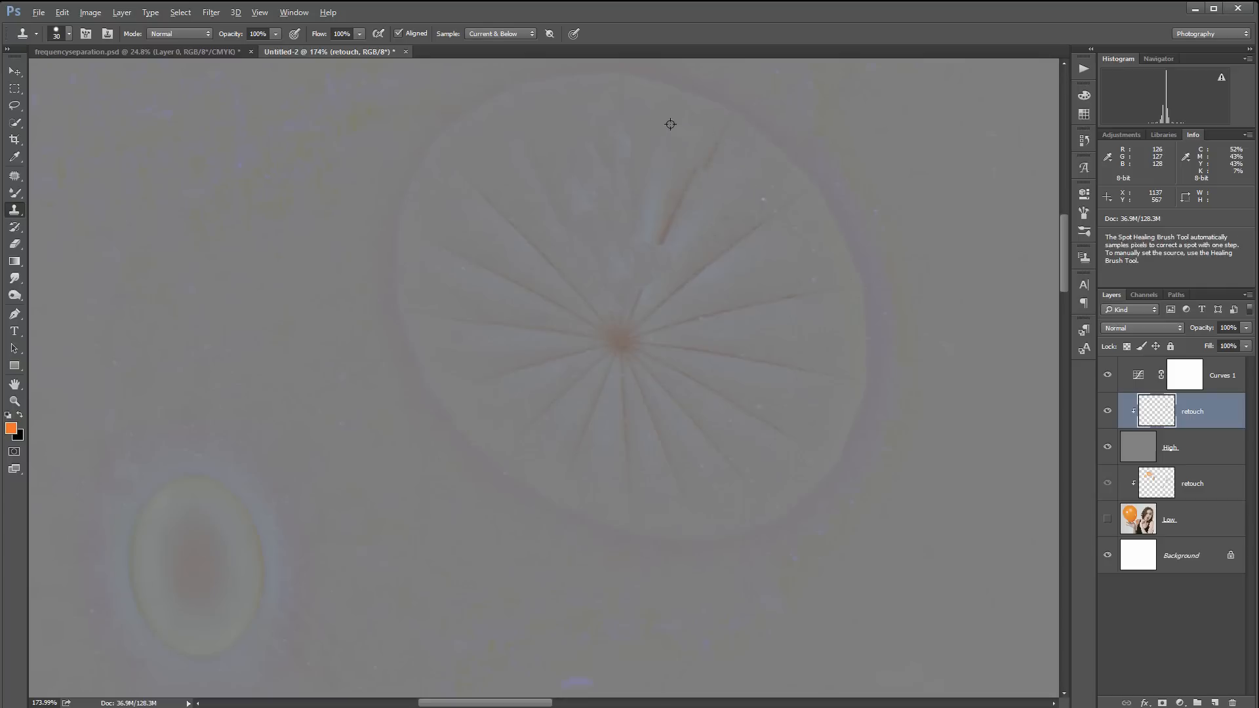
left_click(670, 123, "alt")
left_click_drag(716, 124, 667, 234)
Clone plain texture over the spokes on the right side of the umbrella reflection.
left_click(754, 178, "alt")
mouse_move(760, 230)
left_mouse_down()
mouse_move(674, 299)
mouse_move(656, 263)
mouse_move(758, 228)
left_mouse_up()
left_click(728, 194, "alt")
left_click(776, 214, "alt")
left_click_drag(817, 283, 677, 318)
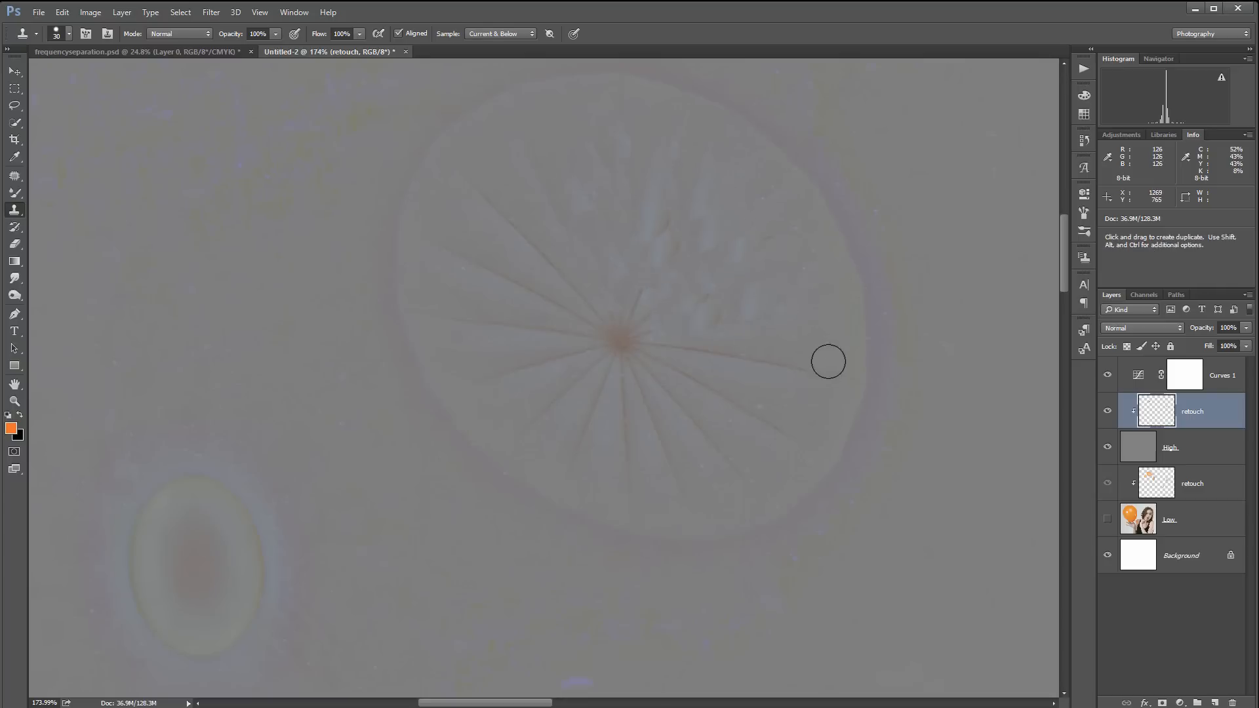
left_click_drag(828, 362, 685, 349)
Clone balloon texture from outside the umbrella reflection over its left spokes and reddish hub.
left_click(218, 142, "alt")
mouse_move(511, 272)
left_mouse_down()
mouse_move(577, 315)
mouse_move(512, 219)
mouse_move(511, 267)
mouse_move(451, 295)
mouse_move(520, 327)
mouse_move(440, 326)
left_mouse_up()
left_click(293, 273, "alt")
left_click(242, 233, "alt")
left_click_drag(559, 339, 622, 337)
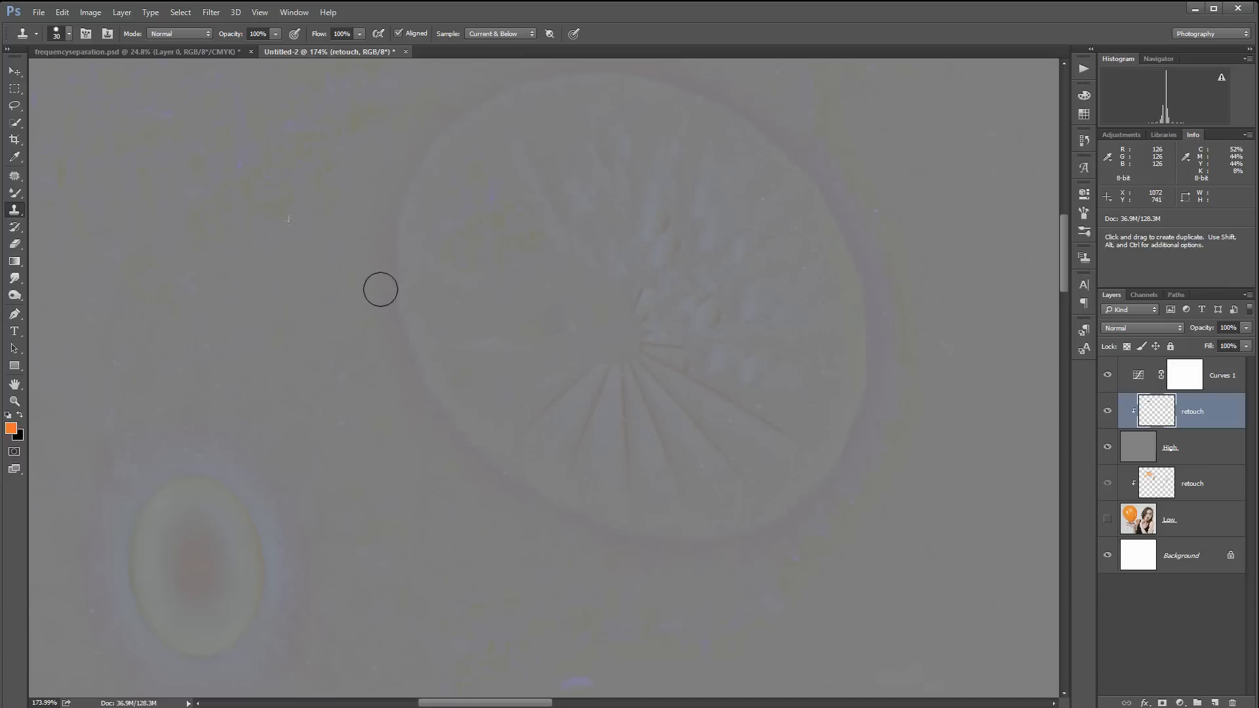
Clone smooth texture over the leftover spoke fragments and mottling in the reflection's upper half.
left_click(207, 208, "alt")
mouse_move(646, 287)
left_mouse_down()
mouse_move(598, 230)
mouse_move(602, 177)
left_mouse_up()
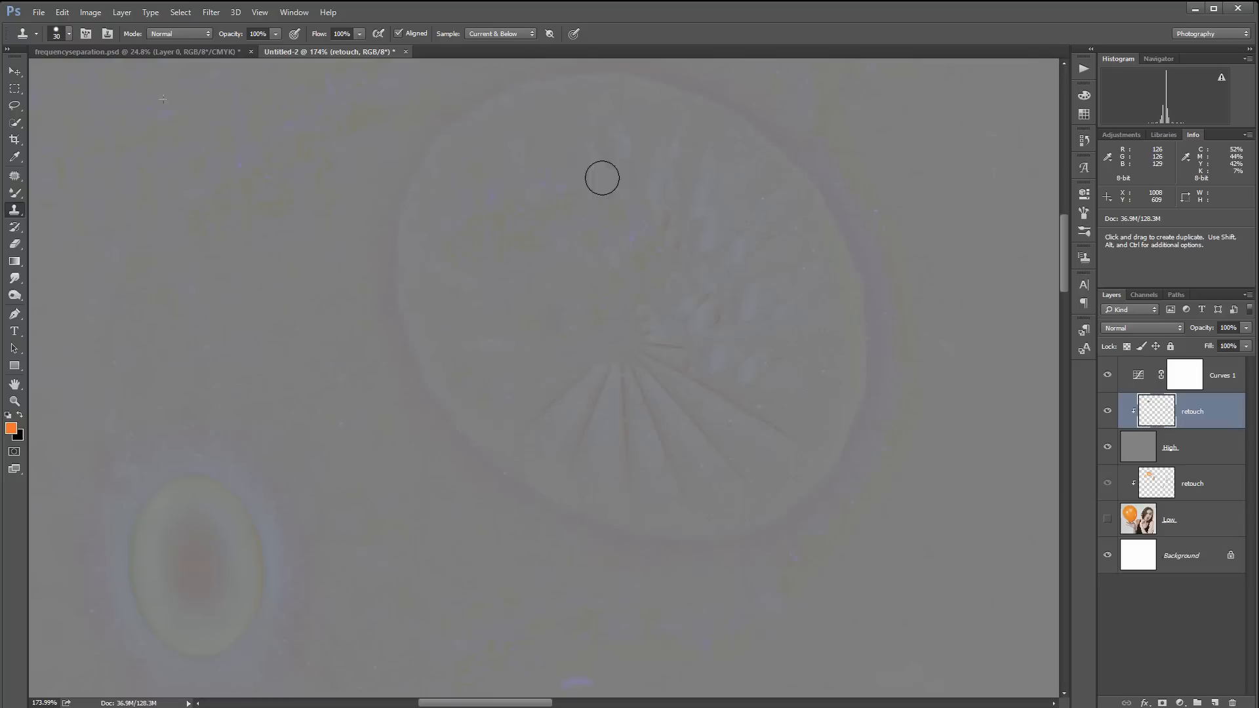
left_click(408, 250, "alt")
left_click_drag(658, 210, 718, 270)
Clone balloon texture over the fan of spokes in the lower half of the umbrella reflection.
left_click_drag(872, 514, 867, 376)
left_click(552, 476, "alt")
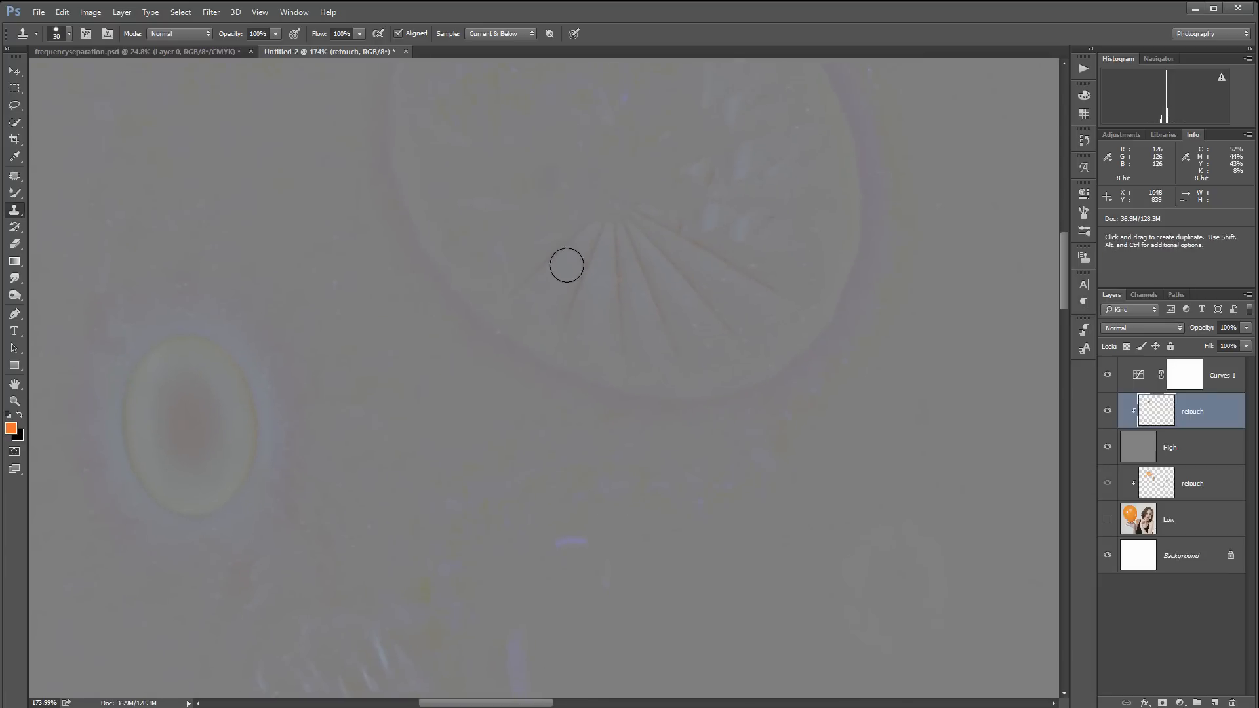
mouse_move(565, 264)
left_mouse_down()
mouse_move(588, 321)
mouse_move(573, 244)
mouse_move(582, 295)
mouse_move(662, 332)
left_mouse_up()
left_click(505, 408, "alt")
left_click(809, 380, "alt")
mouse_move(784, 337)
left_mouse_down()
mouse_move(659, 261)
mouse_move(638, 267)
mouse_move(635, 205)
mouse_move(627, 241)
left_mouse_up()
left_click(706, 267, "alt")
left_click_drag(964, 267, 922, 439)
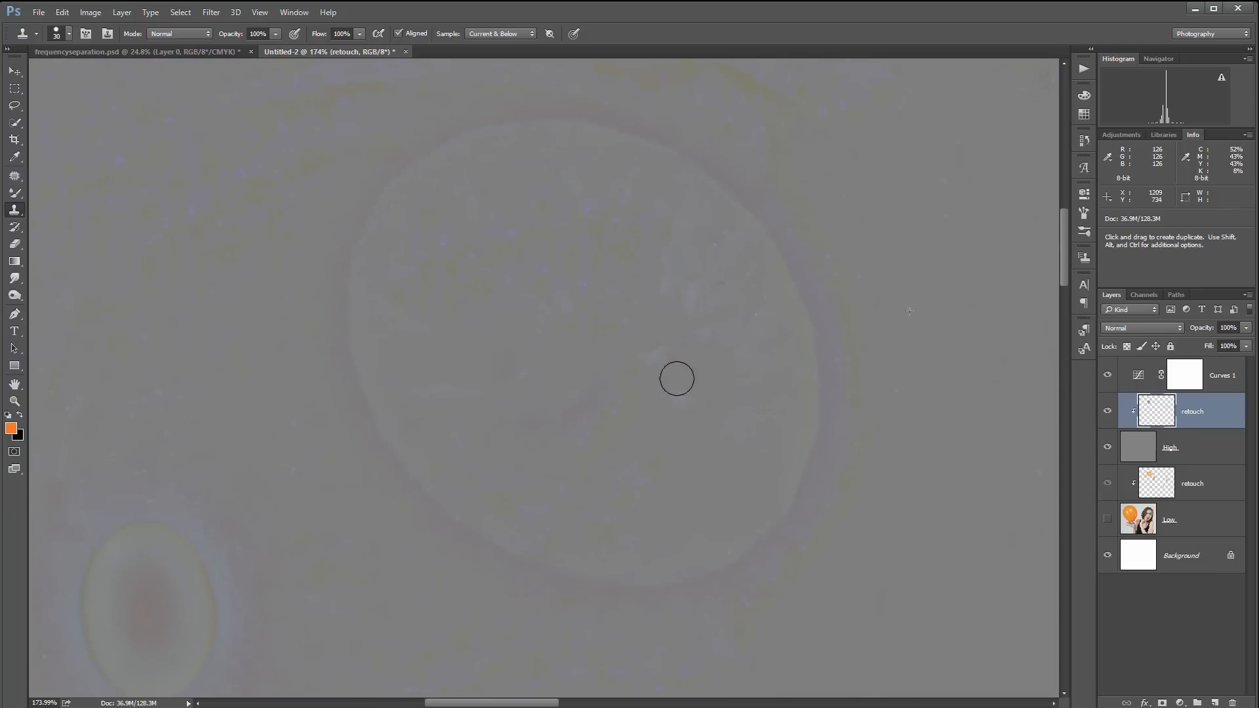
left_click_drag(911, 296, 888, 282)
left_click_drag(768, 529, 937, 385)
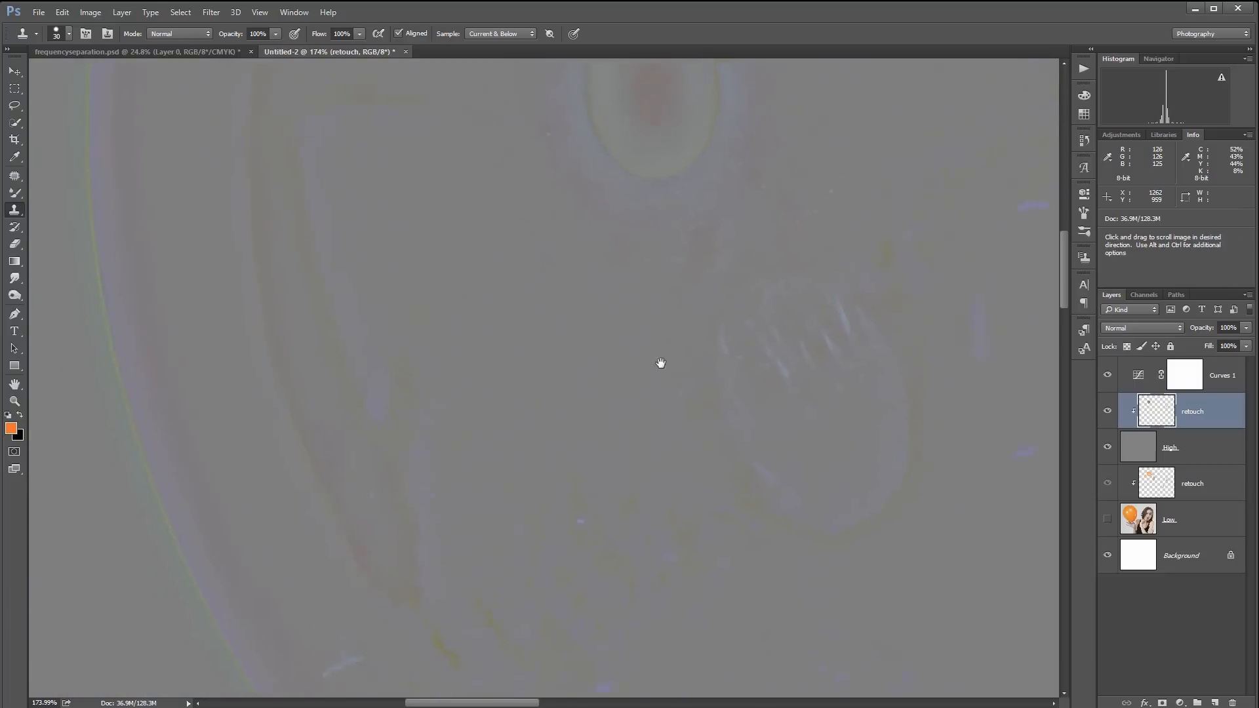
Clone smooth balloon texture over the left side and lower rim of the oval reflection.
left_click_drag(661, 363, 644, 531)
left_click_drag(722, 469, 689, 450)
left_click_drag(663, 263, 641, 368)
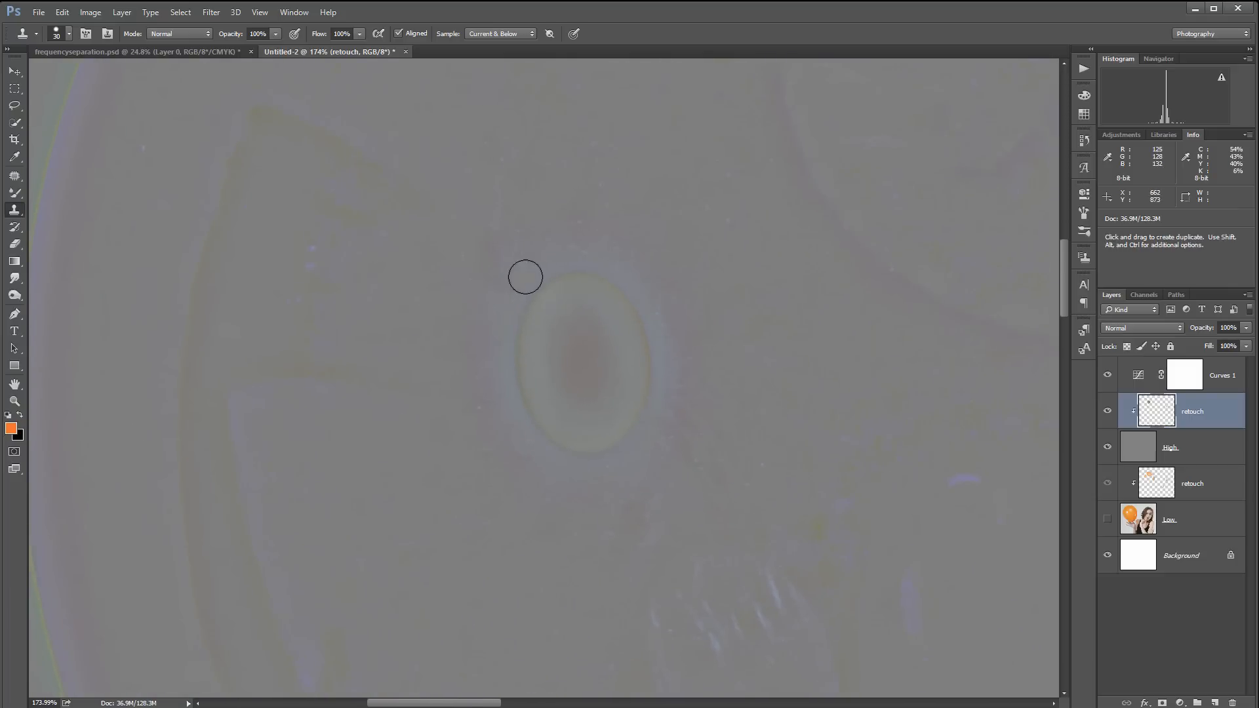
mouse_move(525, 277)
left_mouse_down()
mouse_move(534, 440)
mouse_move(511, 452)
mouse_move(498, 368)
left_mouse_up()
left_click(574, 449)
left_click(504, 473, "alt")
left_click_drag(583, 448, 640, 418)
Clone sampled texture over the oval reflection's reddish centre, upper rim and right edge.
left_click(440, 259, "alt")
mouse_move(543, 309)
left_mouse_down()
mouse_move(537, 284)
mouse_move(568, 314)
mouse_move(569, 376)
left_mouse_up()
left_click(528, 239, "alt")
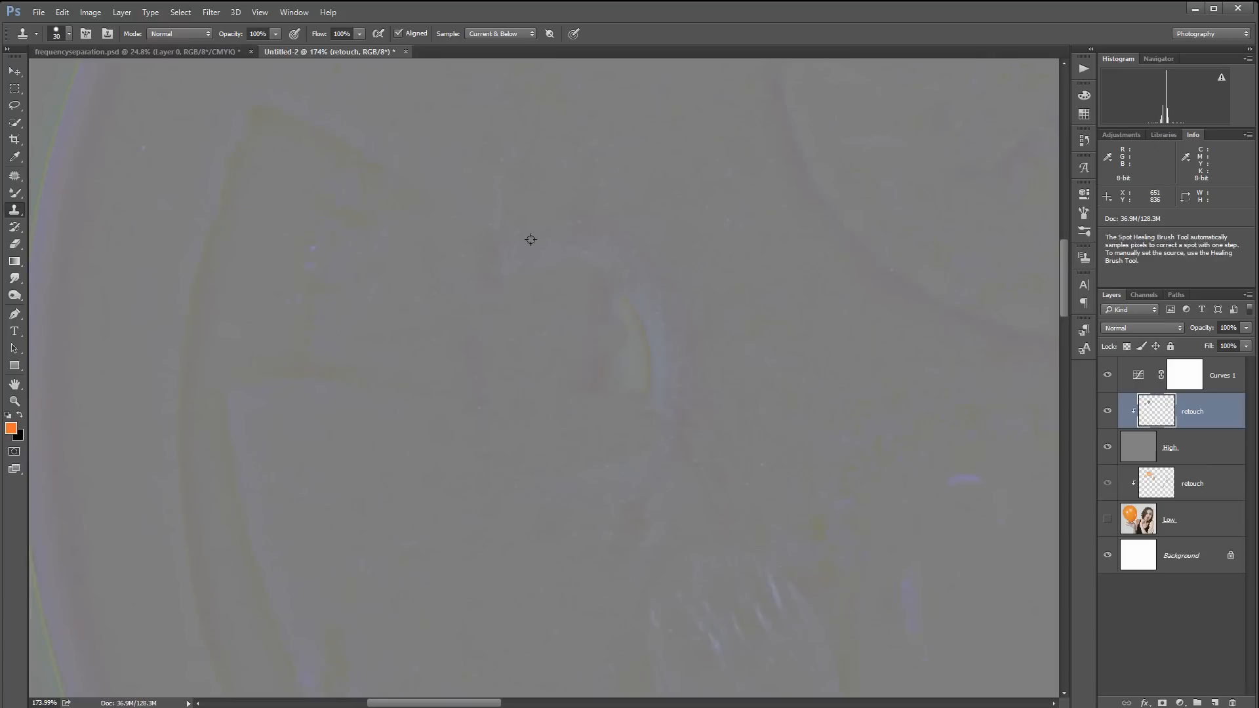
left_click_drag(567, 275, 637, 299)
left_click(672, 301, "alt")
left_click_drag(624, 350, 637, 382)
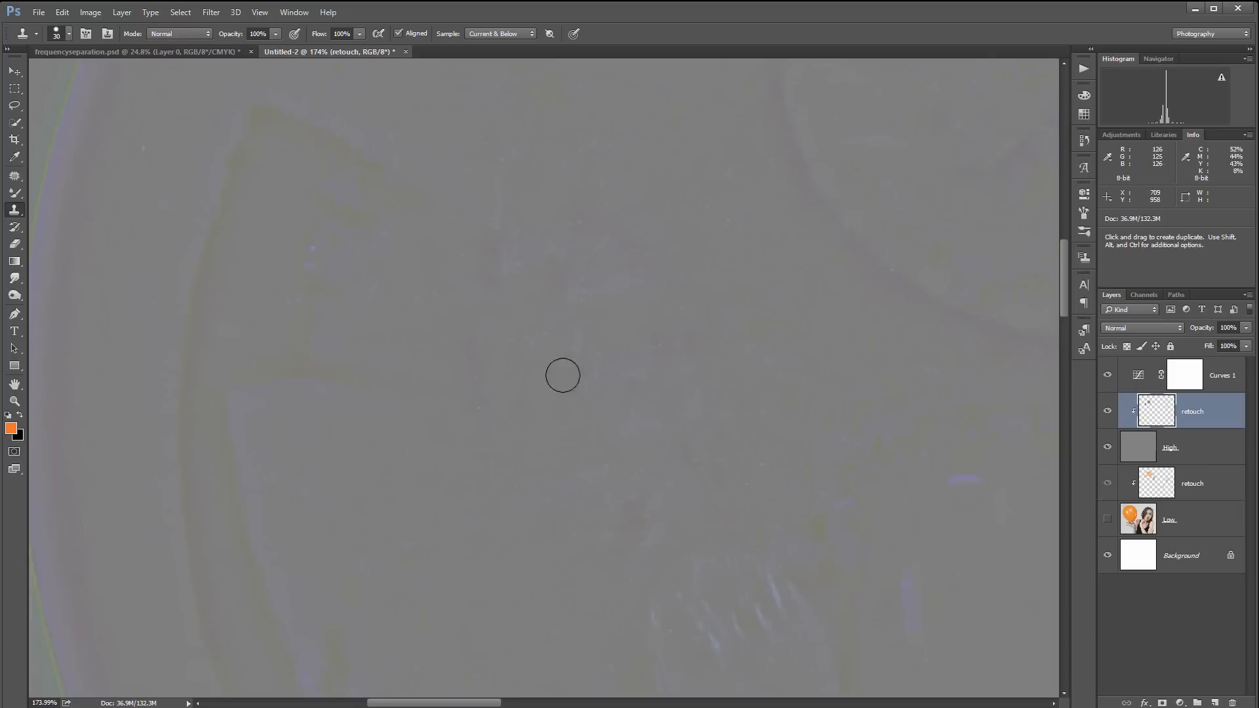
Clone plain texture over the tall, narrow highlight near the balloon's right edge.
scroll(715, 425, "down", 8)
mouse_move(915, 486)
left_mouse_down()
mouse_move(783, 389)
mouse_move(705, 368)
mouse_move(716, 484)
left_mouse_up()
scroll(613, 409, "up", 6)
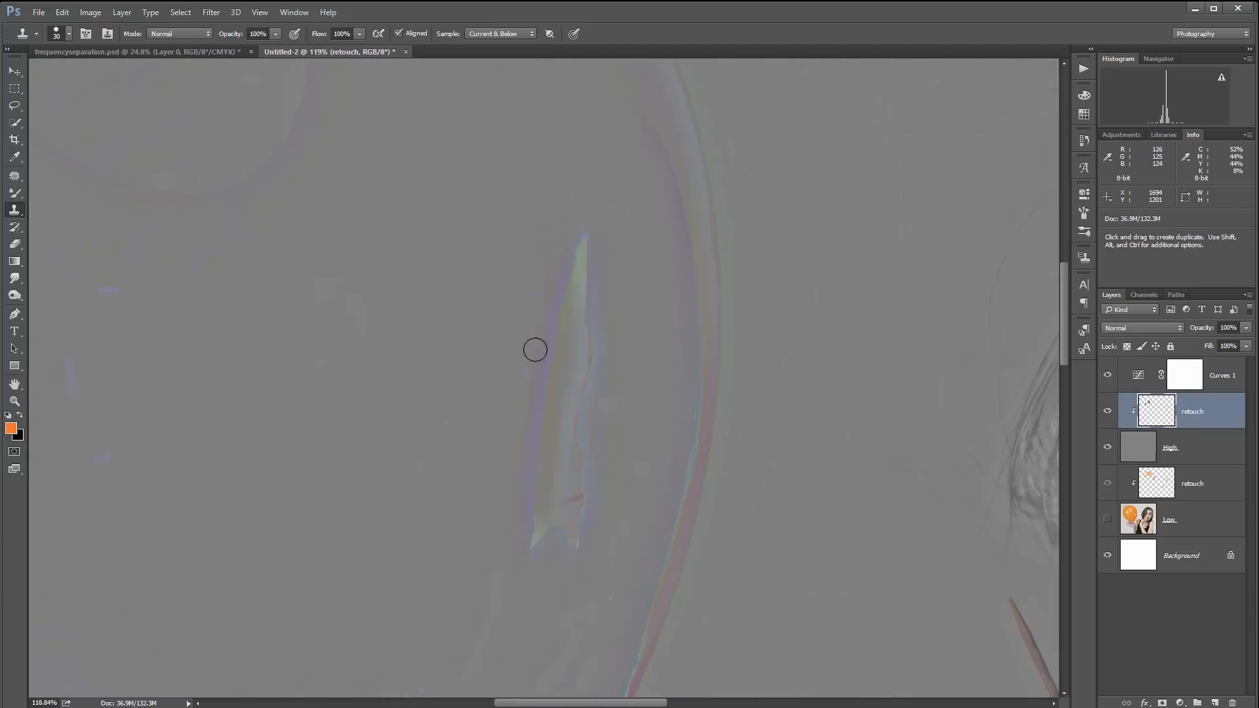
left_click(507, 247, "alt")
mouse_move(567, 252)
left_mouse_down()
mouse_move(567, 514)
mouse_move(527, 450)
mouse_move(521, 501)
mouse_move(534, 326)
mouse_move(534, 464)
left_mouse_up()
left_click(469, 295, "alt")
left_click_drag(535, 309, 542, 403)
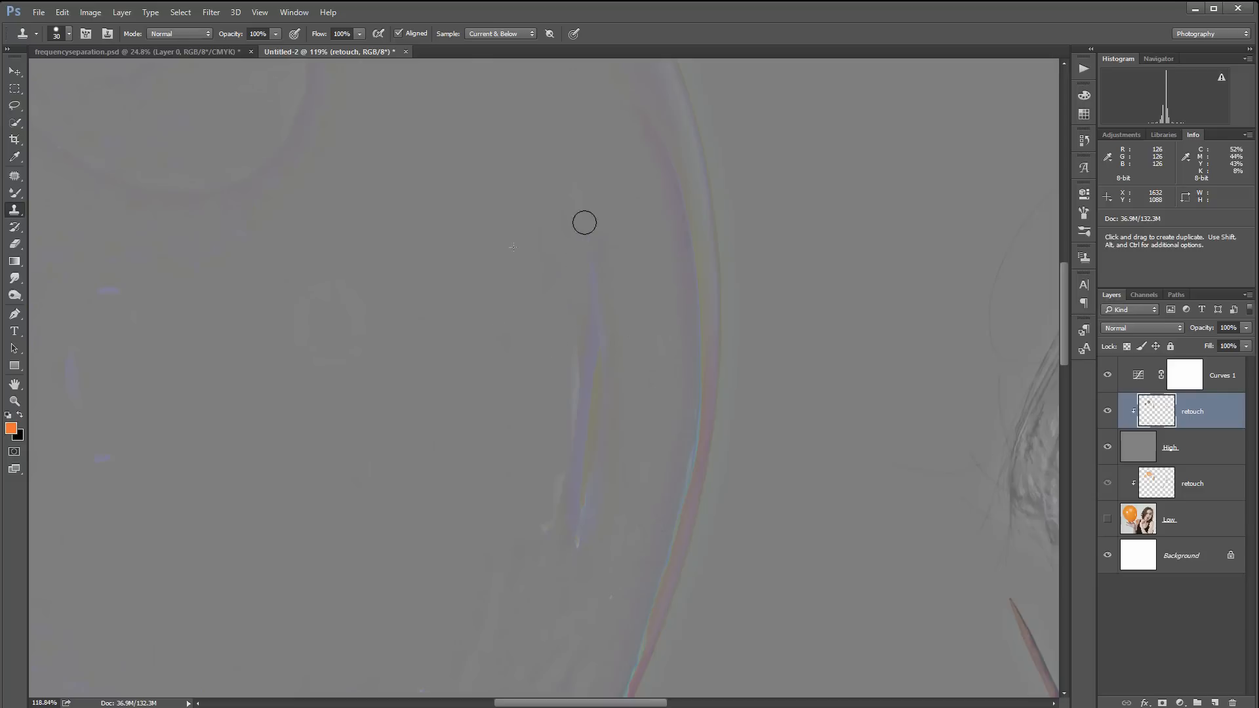
mouse_move(584, 219)
left_mouse_down()
mouse_move(583, 335)
mouse_move(550, 535)
mouse_move(545, 515)
mouse_move(585, 503)
mouse_move(588, 311)
mouse_move(601, 369)
mouse_move(598, 358)
mouse_move(617, 360)
mouse_move(593, 529)
left_mouse_up()
Clone clean skin texture over the dark moles on the upper arm beside the tank top.
mouse_move(781, 570)
left_mouse_down()
mouse_move(725, 238)
mouse_move(655, 419)
mouse_move(815, 419)
mouse_move(610, 303)
mouse_move(546, 304)
mouse_move(624, 365)
mouse_move(623, 171)
mouse_move(686, 366)
mouse_move(607, 384)
left_mouse_up()
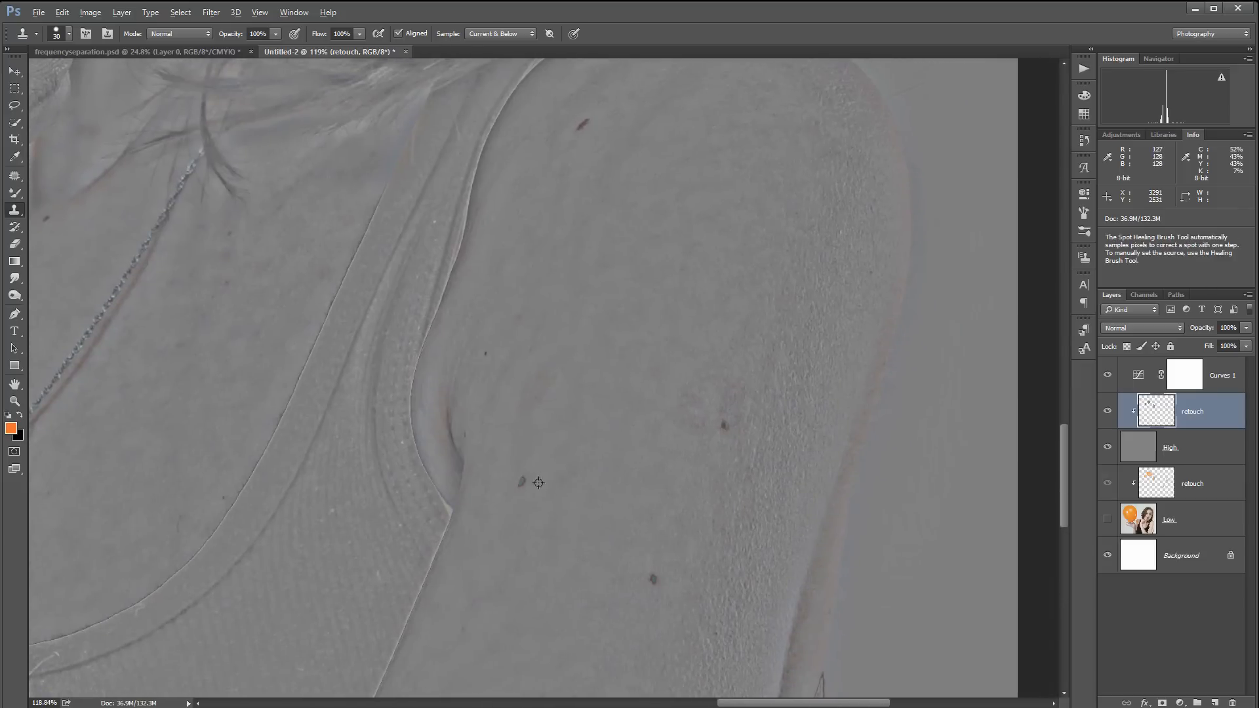
left_click(523, 482)
left_click(654, 578)
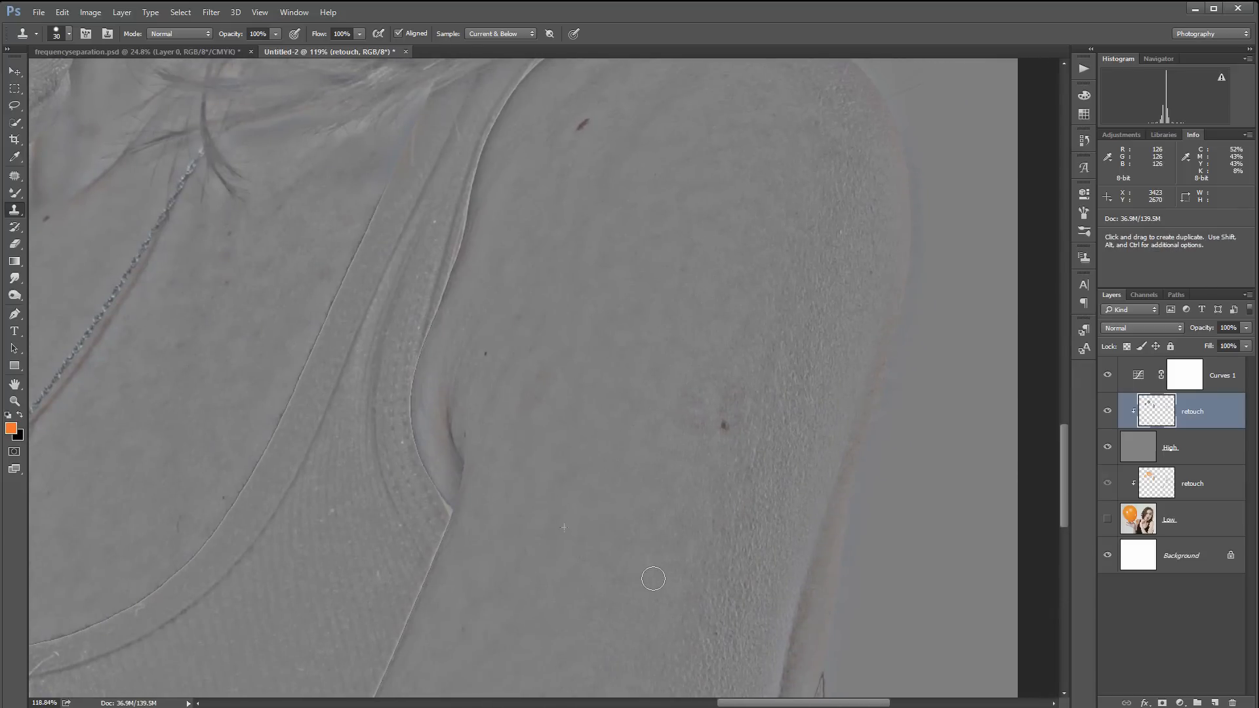
left_click(725, 427)
left_click_drag(725, 431, 785, 457)
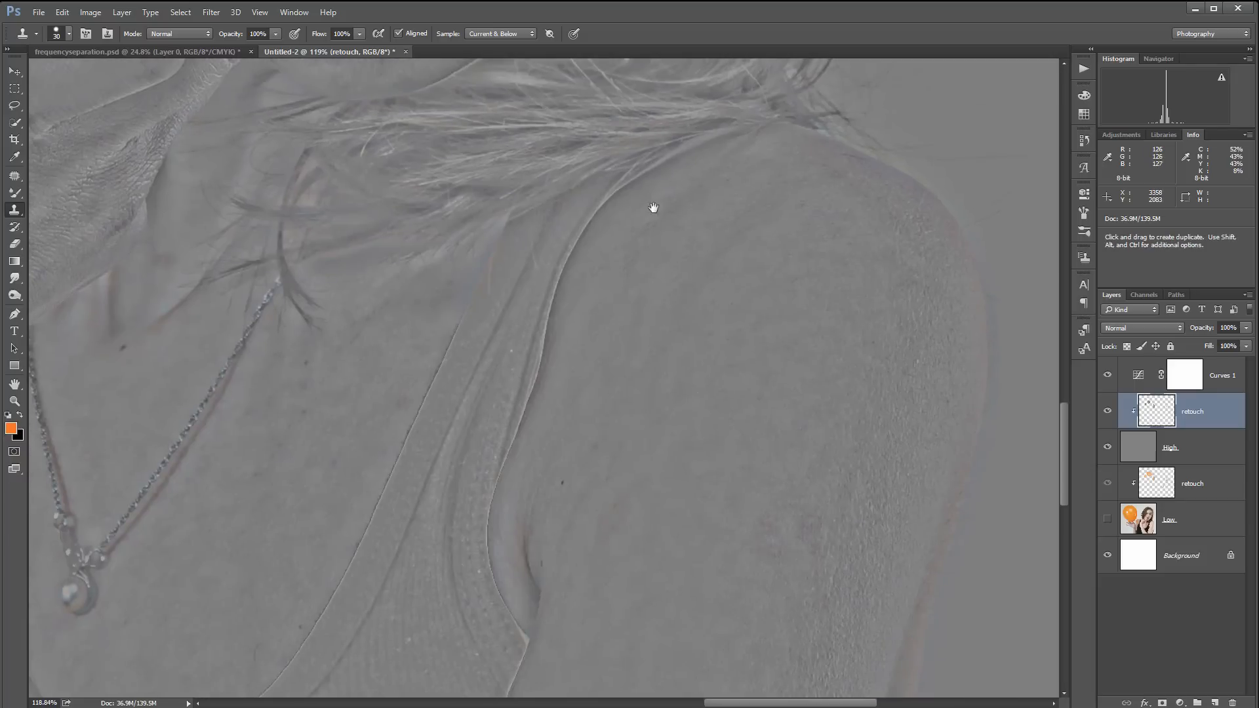
Clone skin texture over the small blemishes on the chest around the necklace.
mouse_move(655, 208)
left_mouse_down()
mouse_move(818, 348)
mouse_move(827, 207)
left_mouse_up()
mouse_move(446, 364)
left_mouse_down()
mouse_move(694, 354)
mouse_move(728, 368)
left_mouse_up()
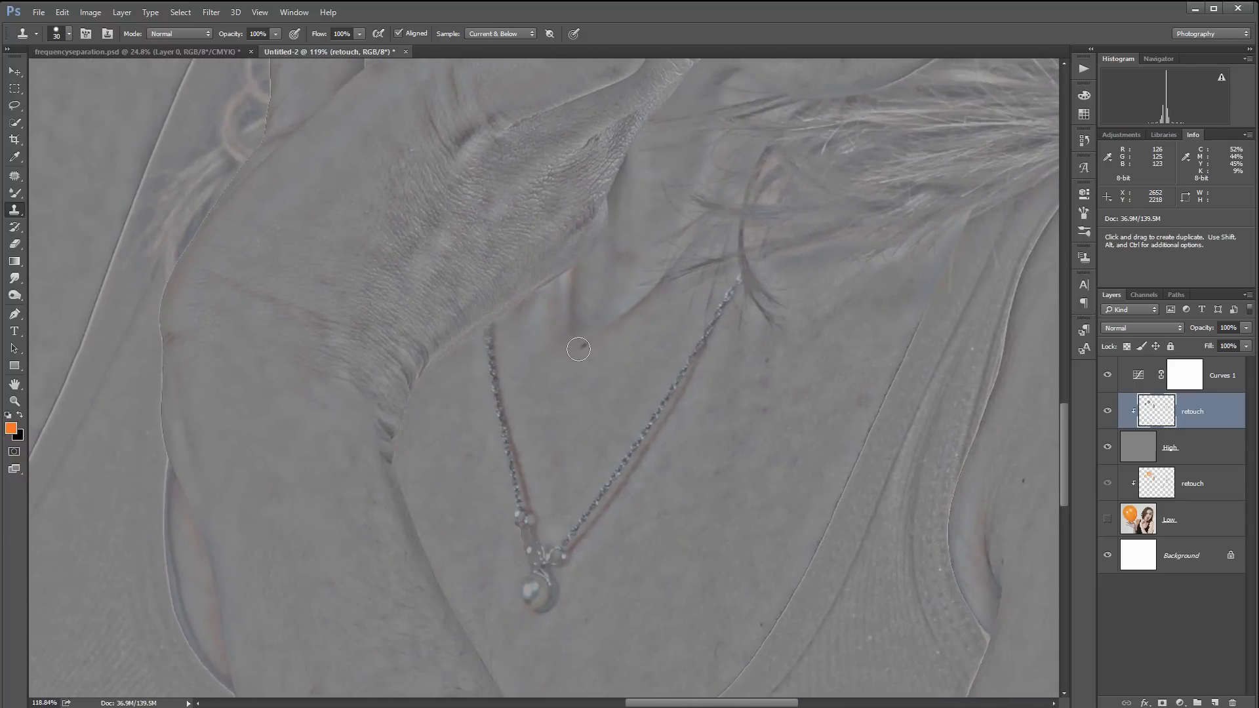
left_click(577, 346)
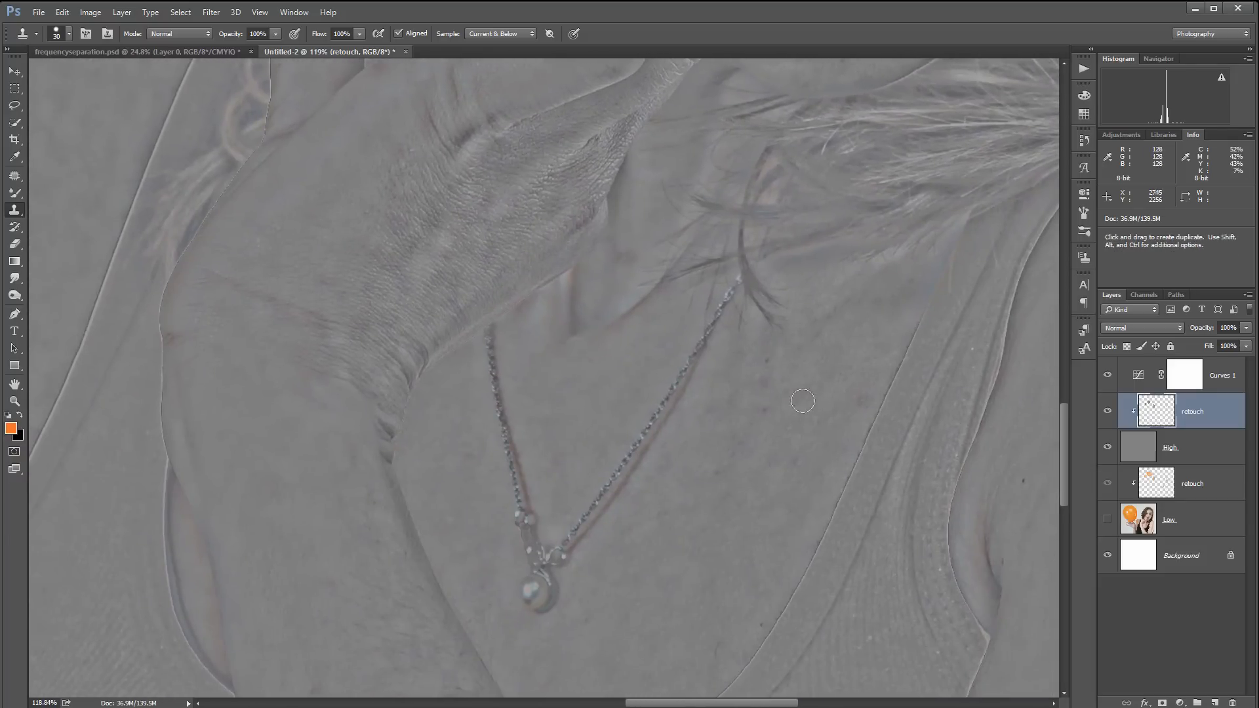
left_click(756, 422, "alt")
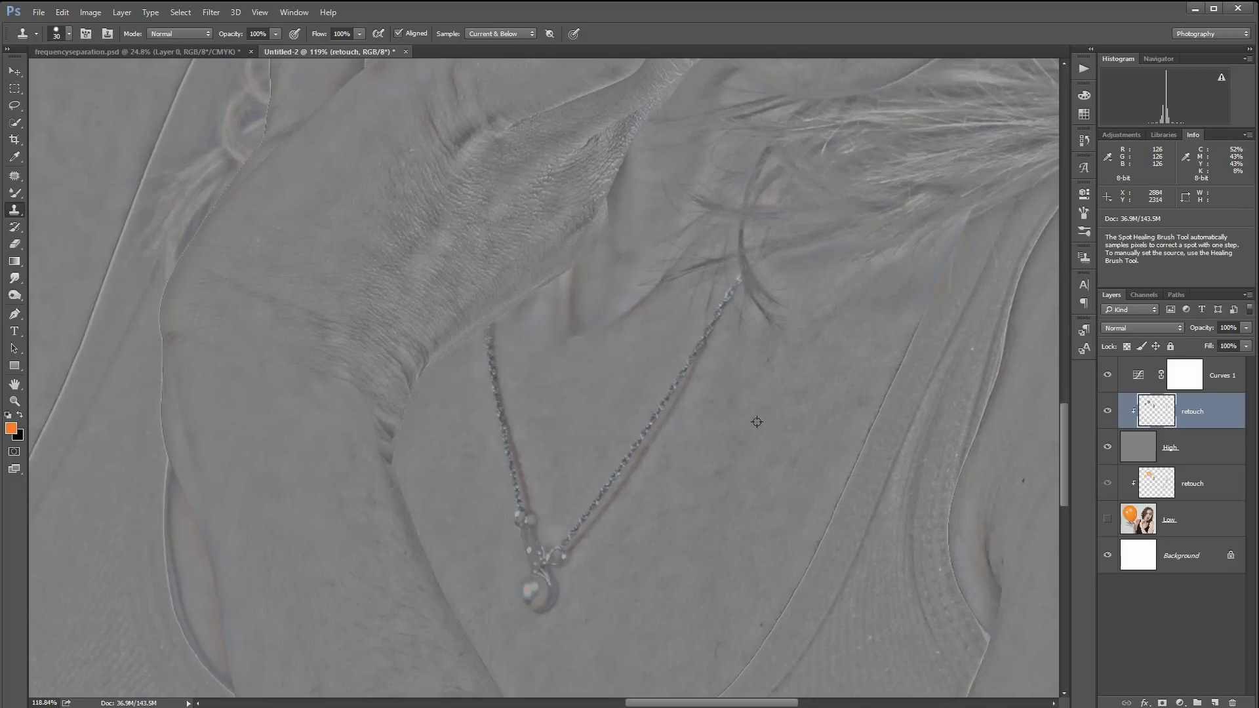
left_click(732, 421, "alt")
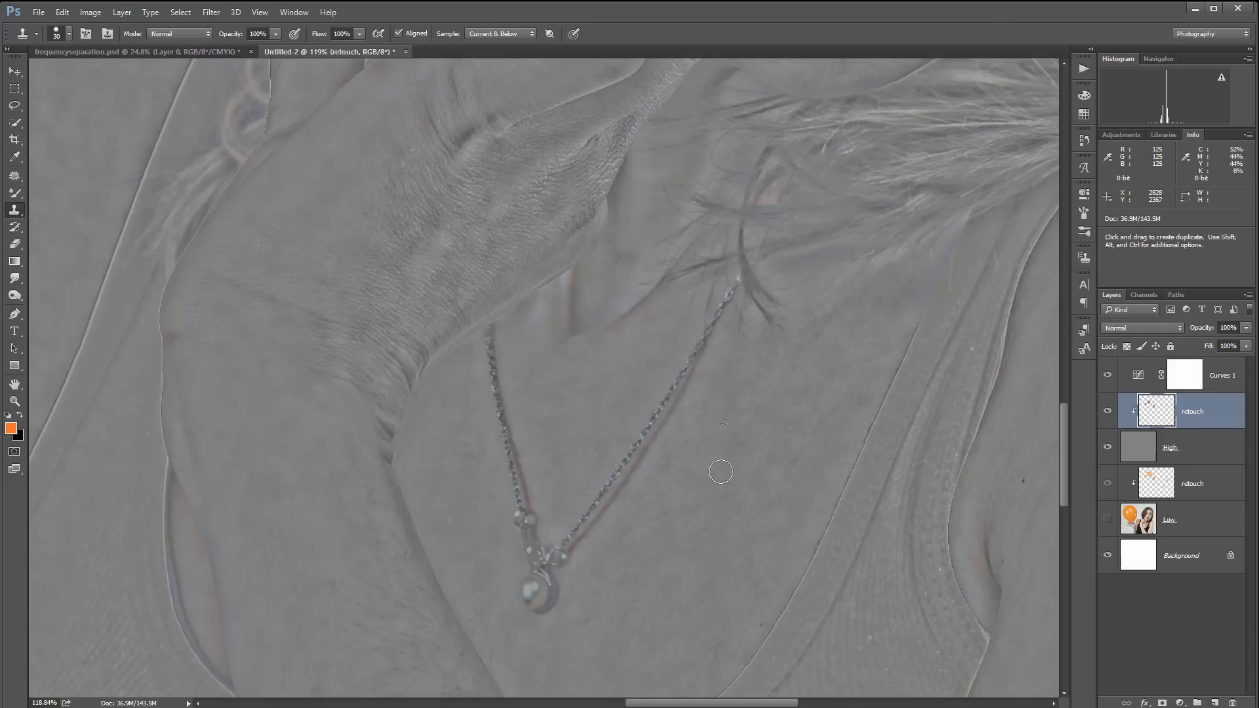
Clone skin texture over the small spot on the outer edge of the raised wrist.
mouse_move(548, 239)
left_mouse_down()
mouse_move(682, 441)
mouse_move(783, 381)
left_mouse_up()
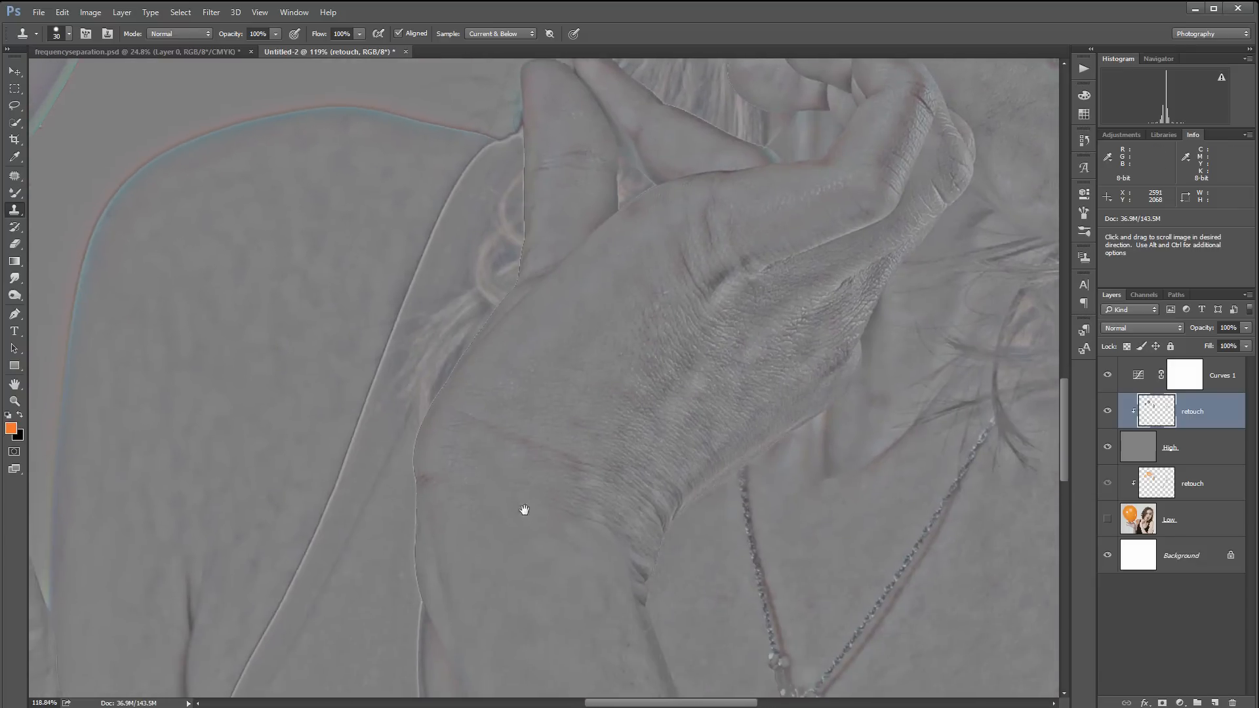
left_click(452, 494, "alt")
left_click(437, 481, "alt")
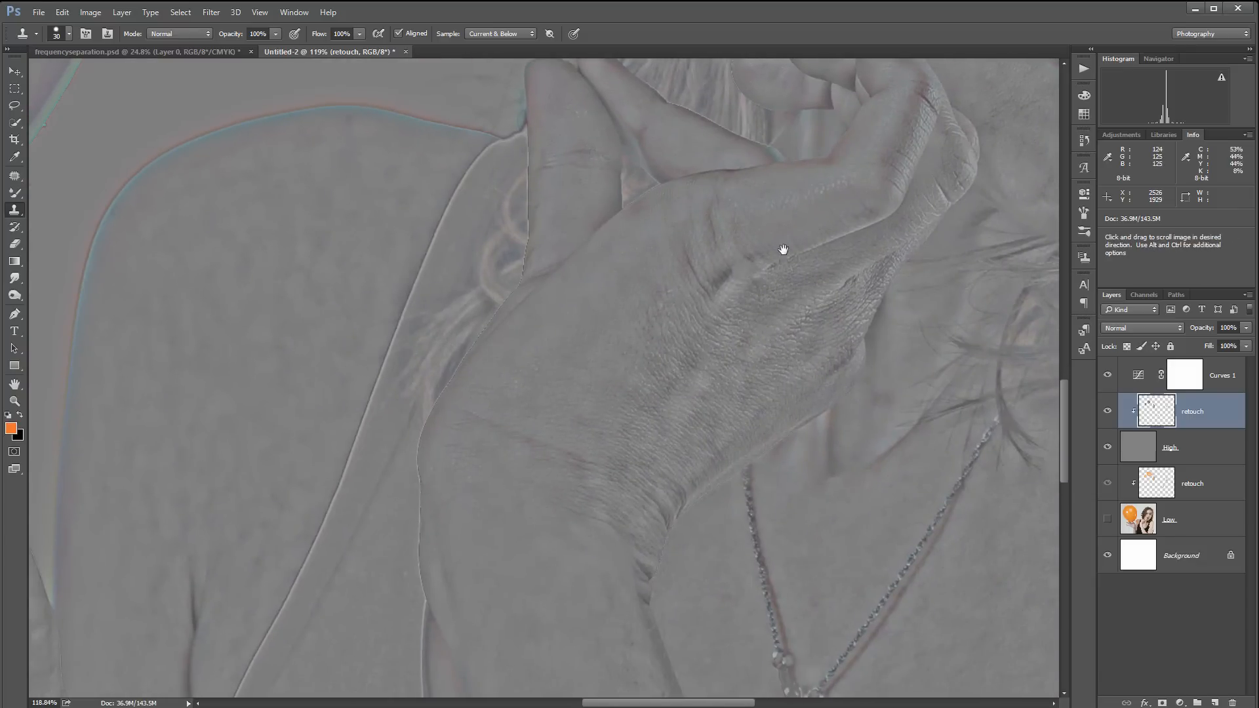
mouse_move(781, 253)
left_mouse_down()
mouse_move(789, 396)
mouse_move(711, 357)
mouse_move(520, 332)
left_mouse_up()
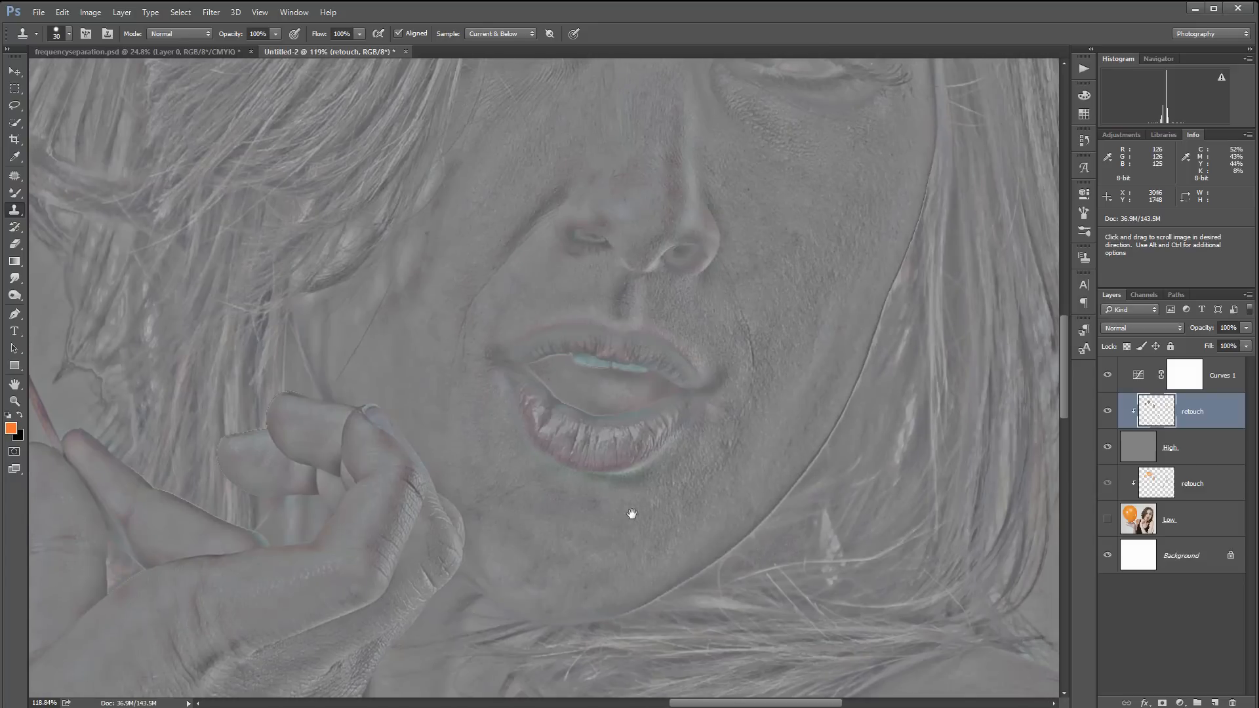
left_click_drag(739, 478, 702, 320)
left_click_drag(677, 270, 646, 508)
left_click_drag(700, 450, 714, 363)
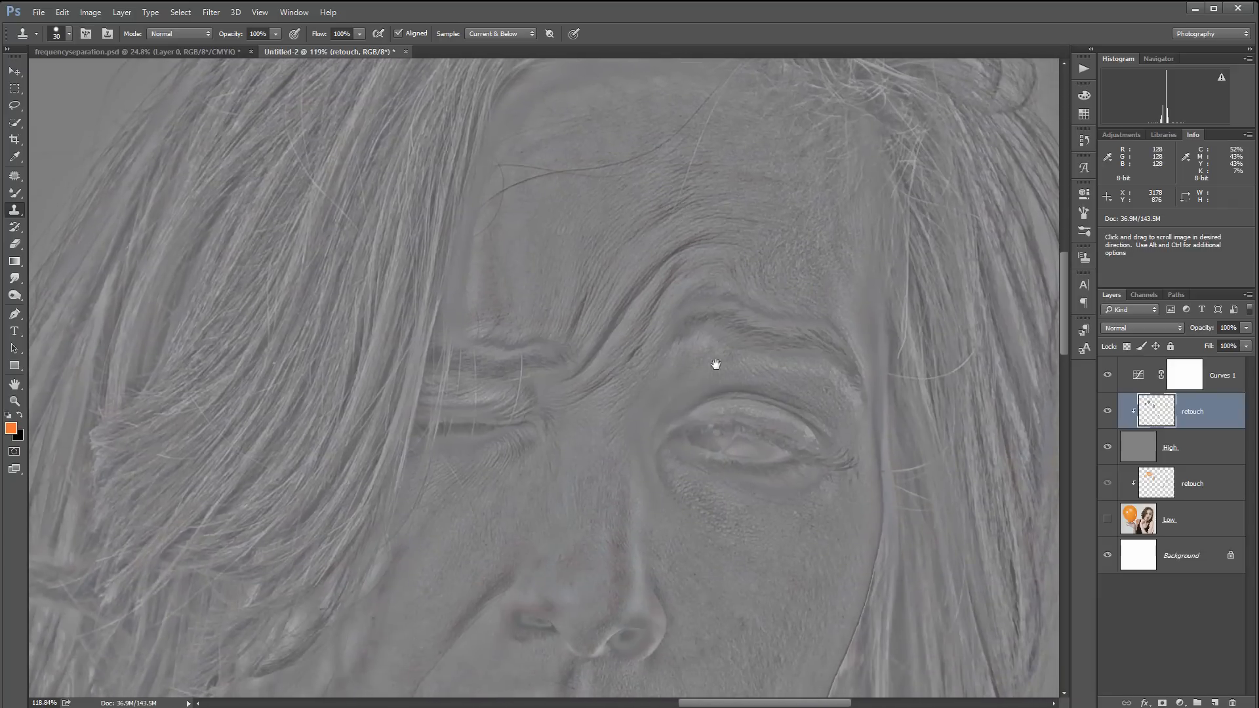
left_click_drag(725, 434, 689, 304)
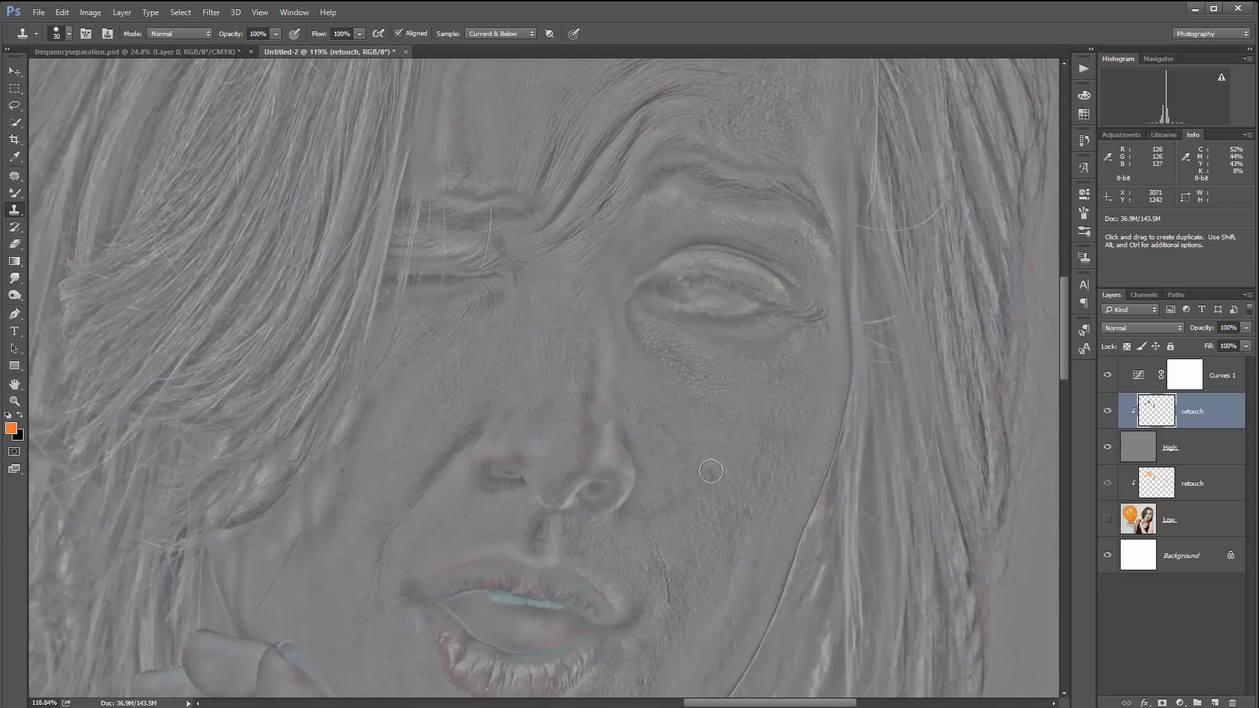
Hide the Curves 1 adjustment, show the Low layer, and set the High layer's blend mode to Linear Light.
left_click(1108, 376)
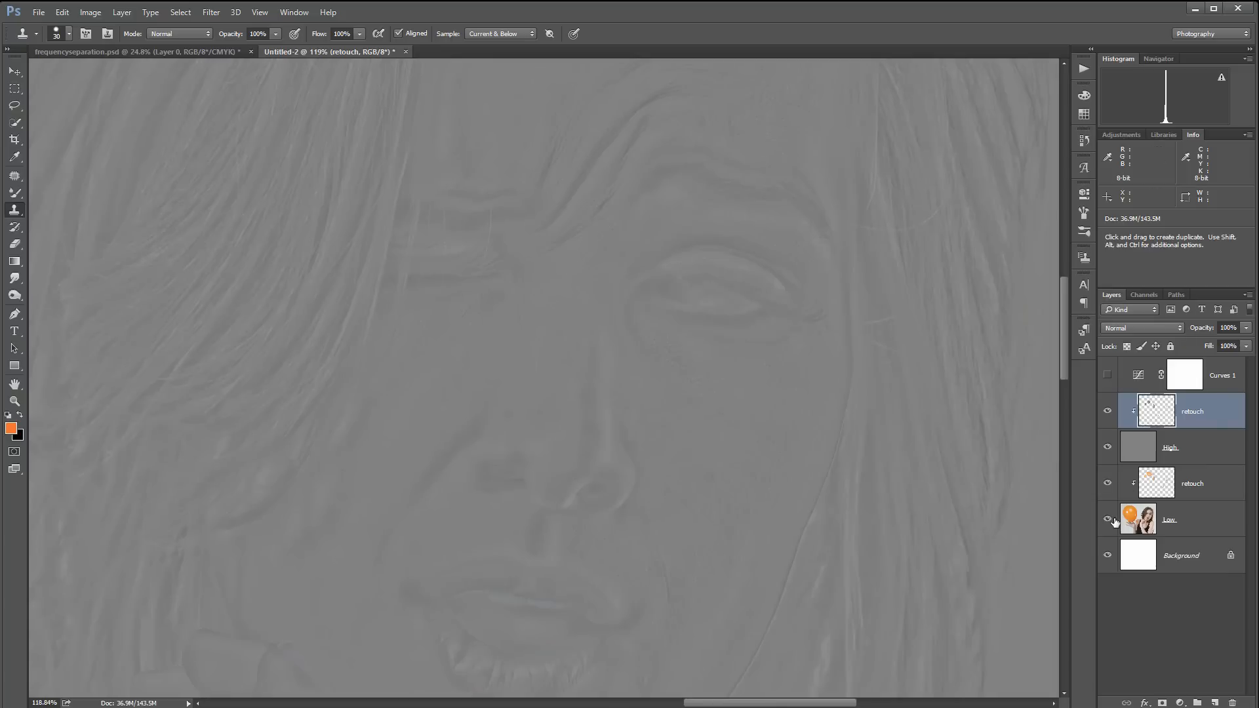
left_click(1156, 451)
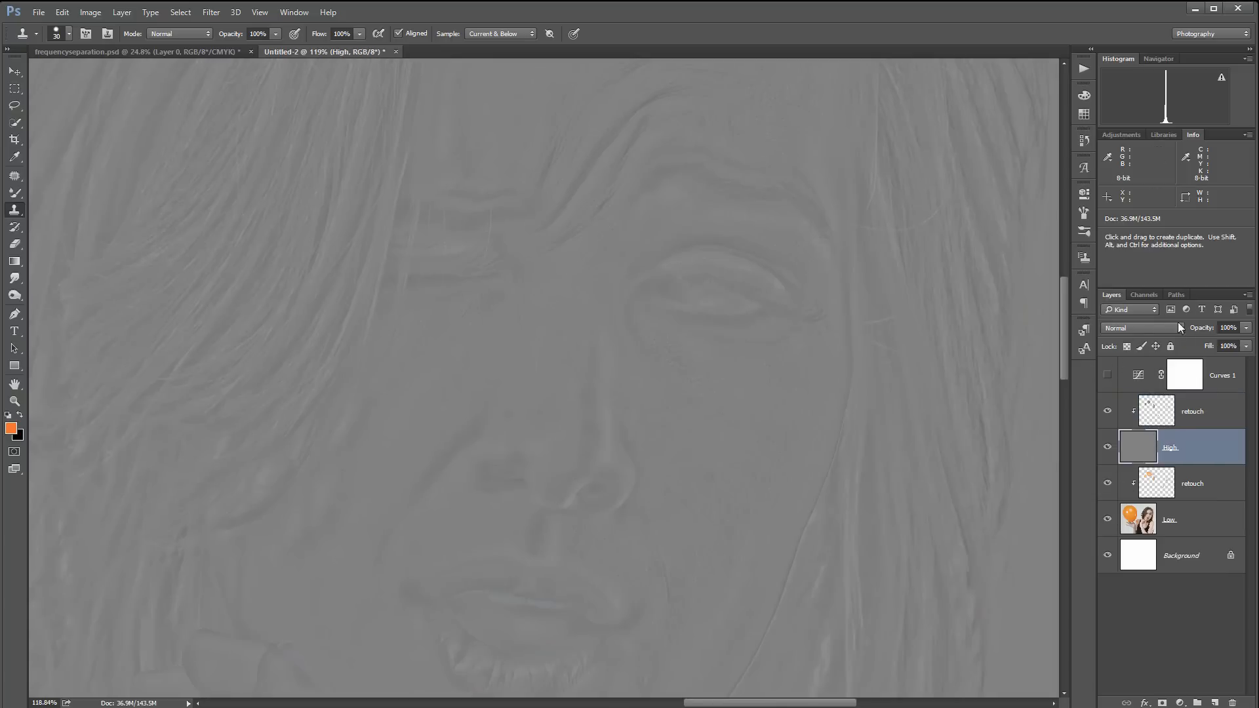
left_click(1174, 327)
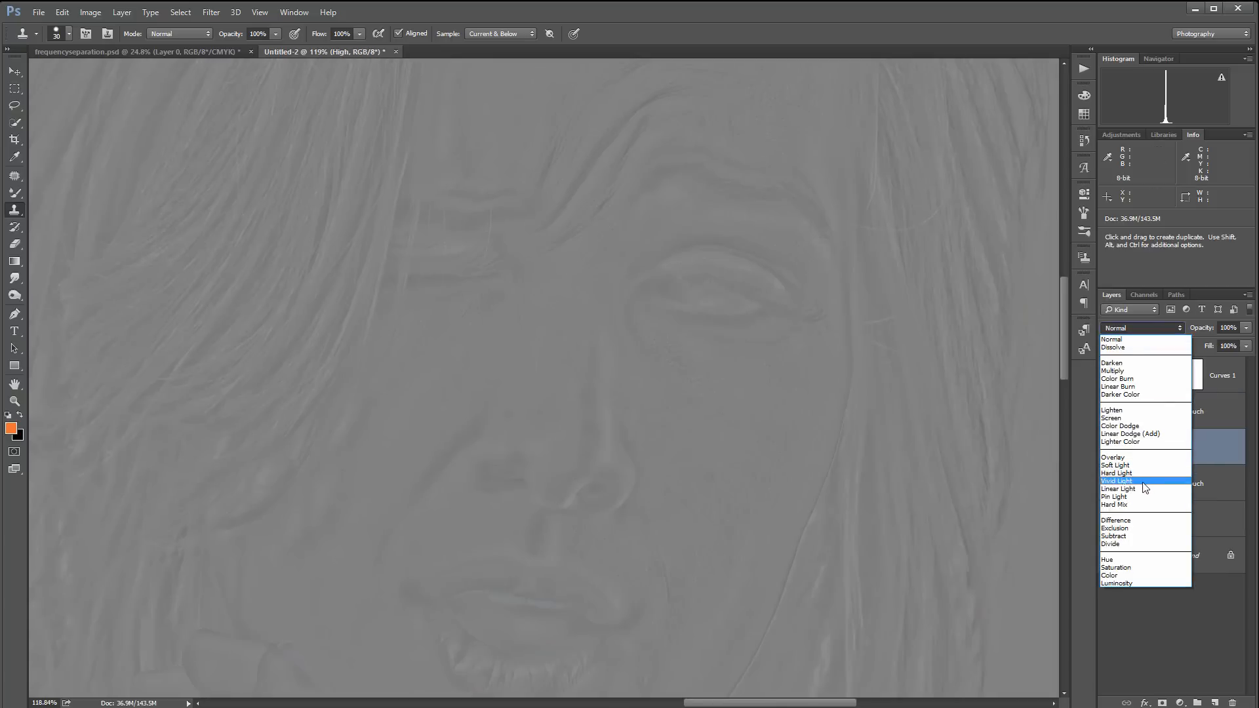
left_click(1146, 489)
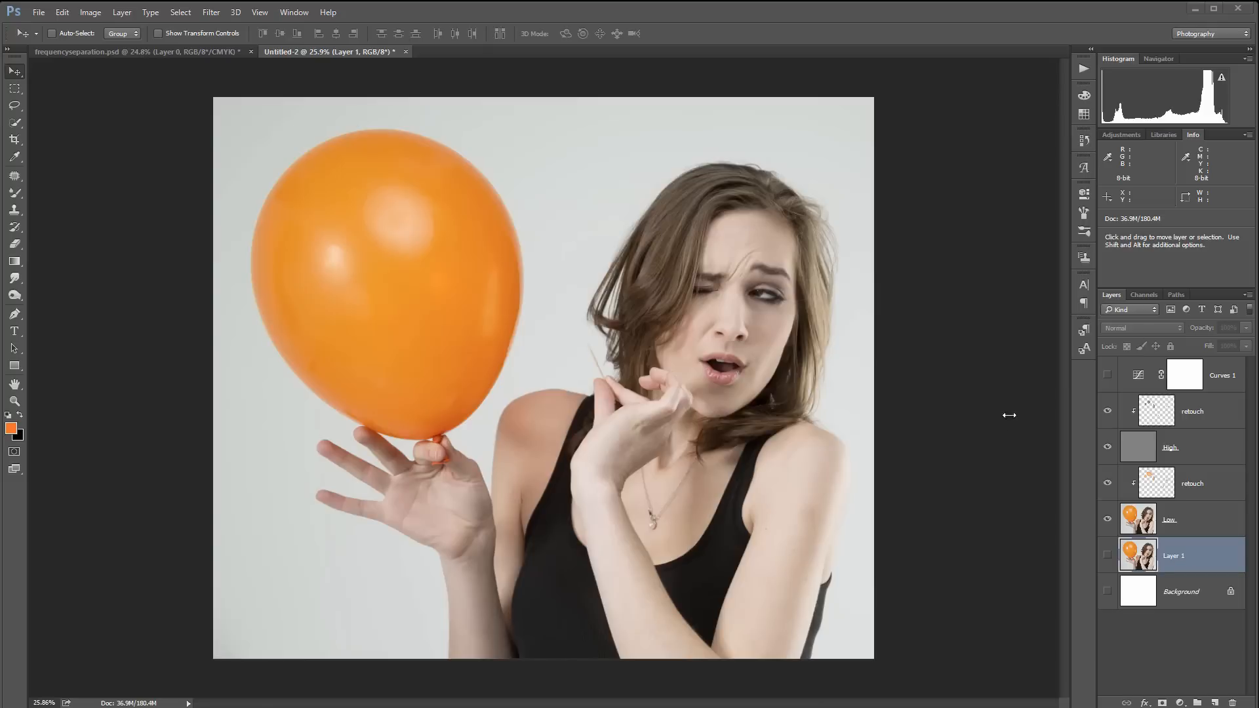
Compare the retouched face with the original image on Layer 1.
scroll(791, 363, "up", 4)
scroll(790, 363, "down", 1)
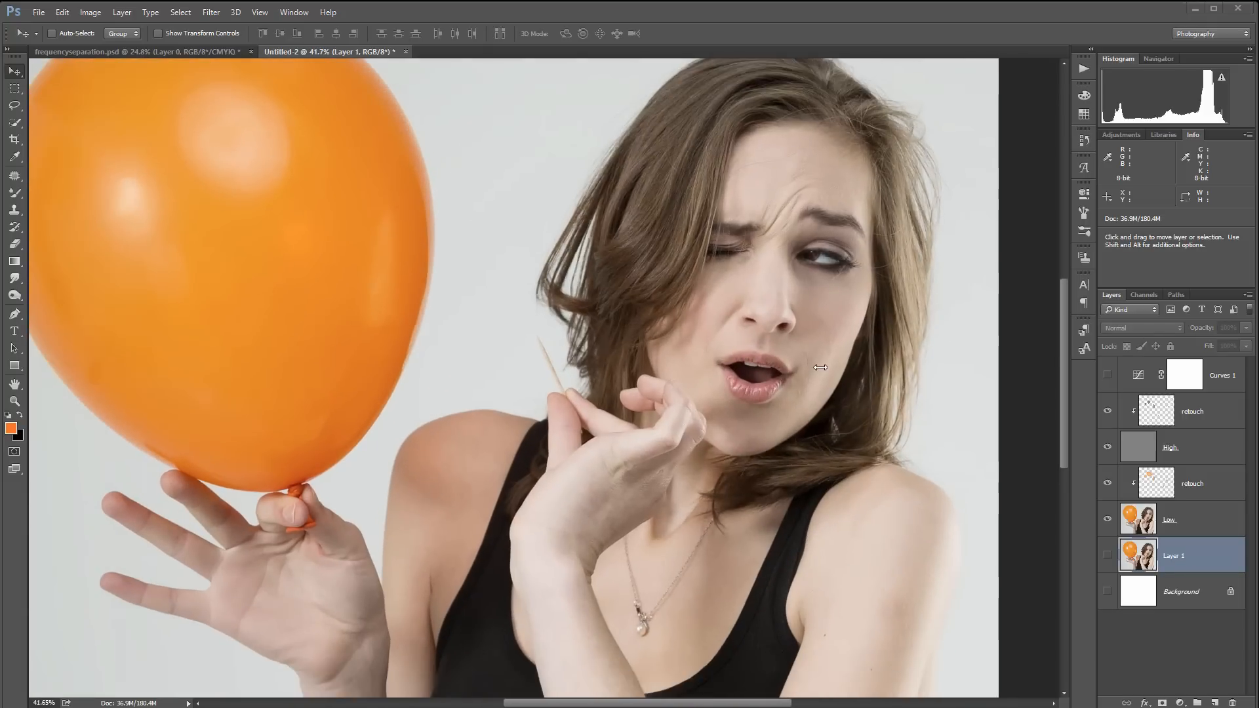
scroll(937, 268, "up", 4)
scroll(741, 301, "up", 2)
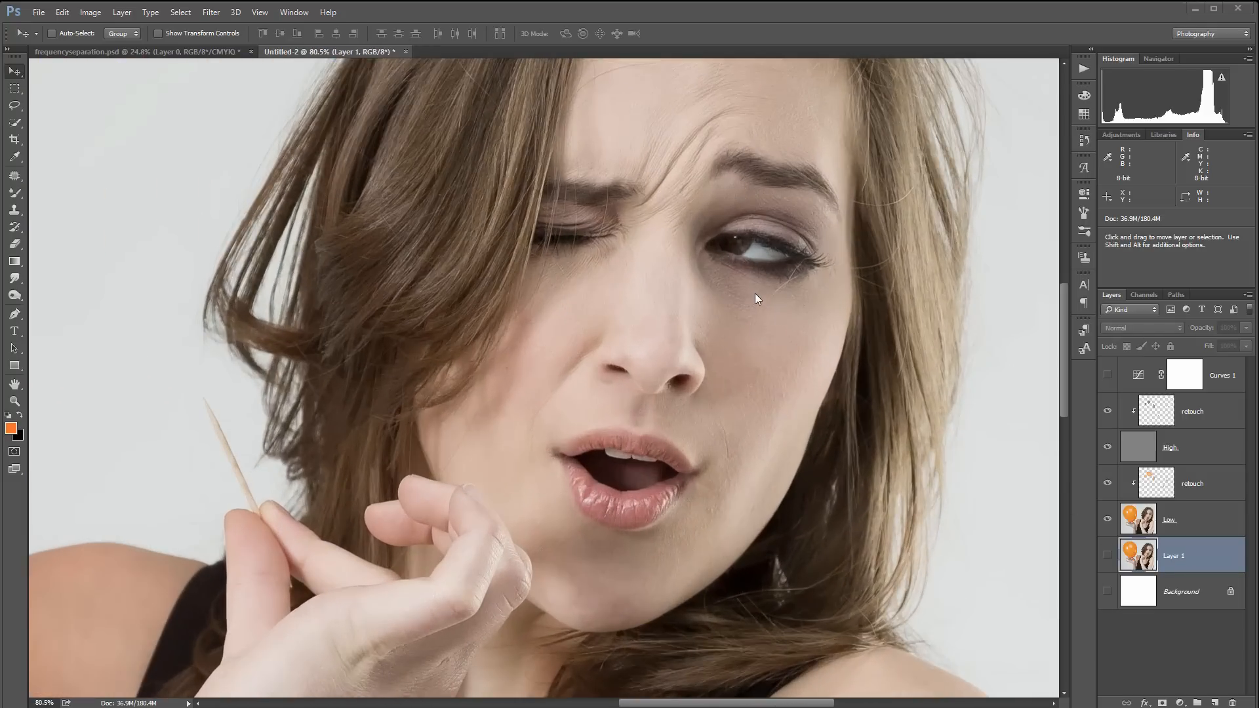
left_click(1107, 556, "alt")
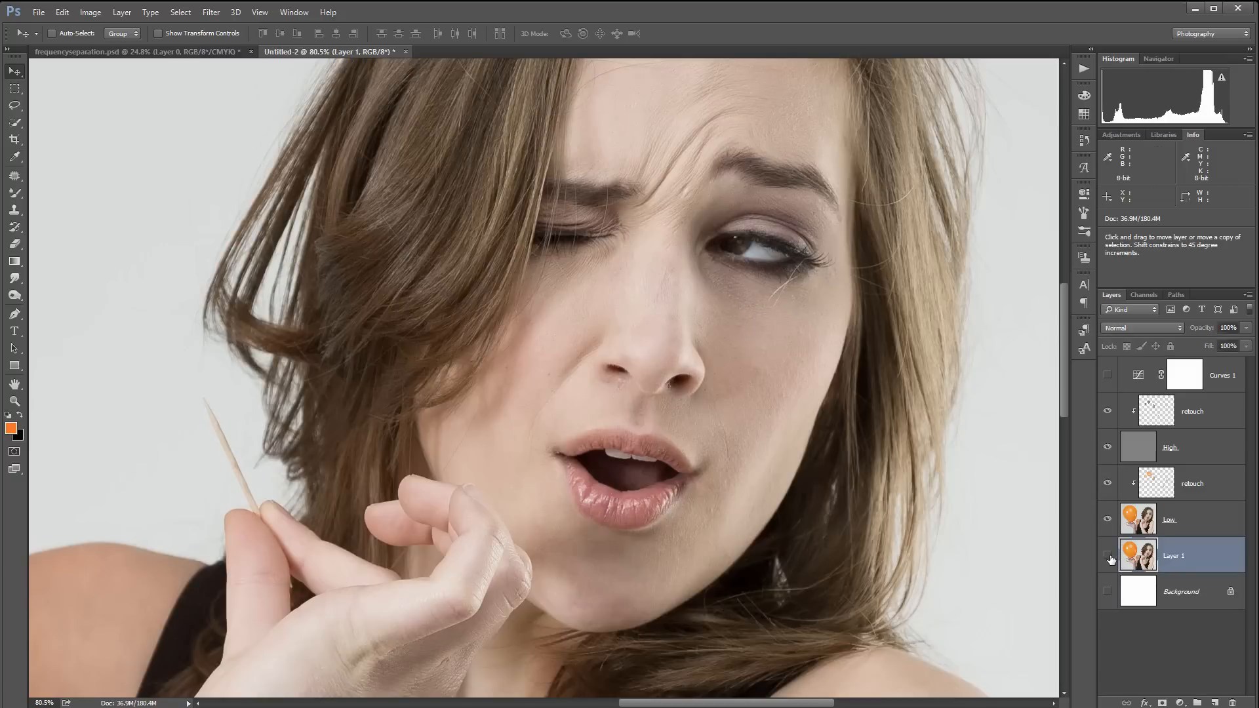
left_click(1107, 556, "alt")
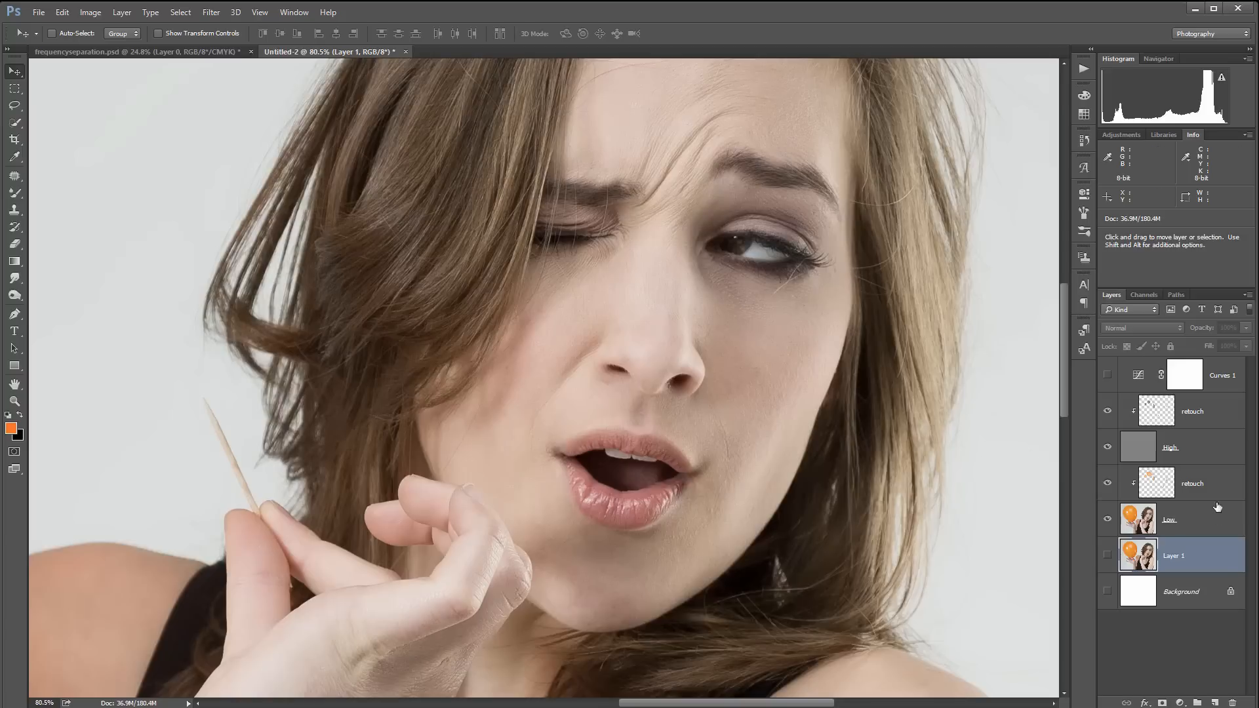
Hide the High layer and activate the Mixer Brush on the retouch layer above Low, close in on the open eye.
left_click(1106, 448)
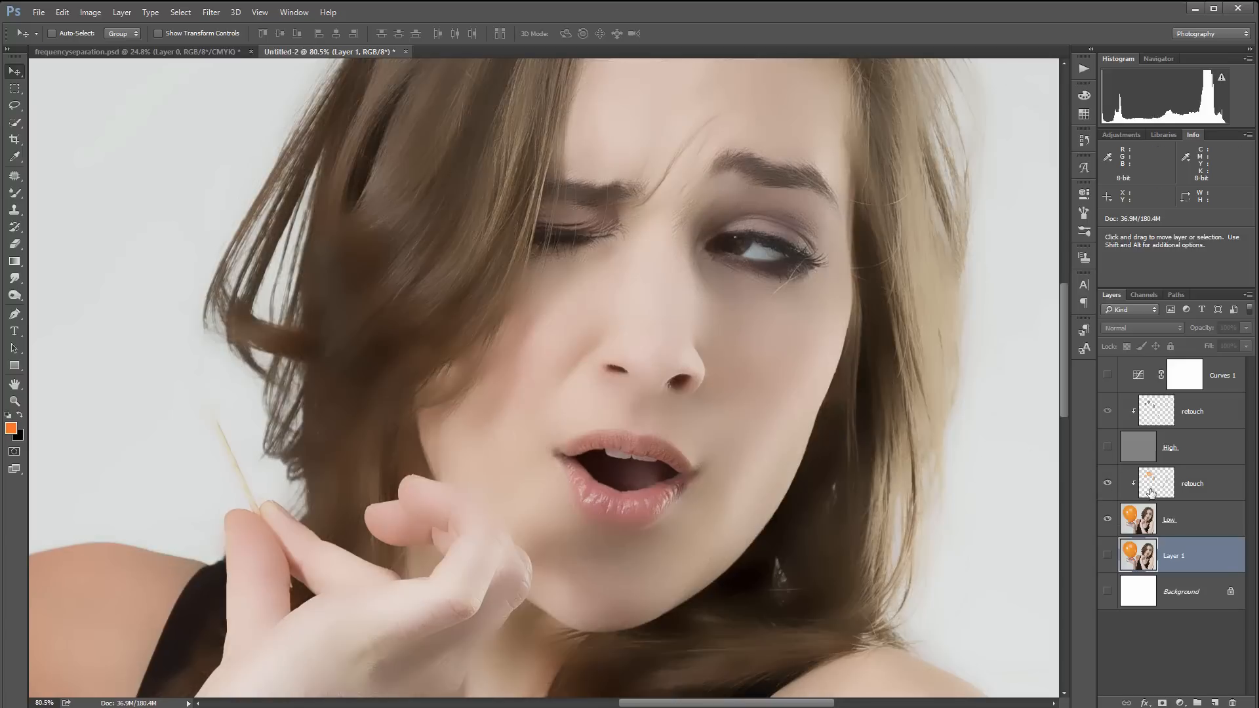
left_click(1155, 488)
scroll(802, 297, "up", 2)
scroll(803, 297, "up", 10)
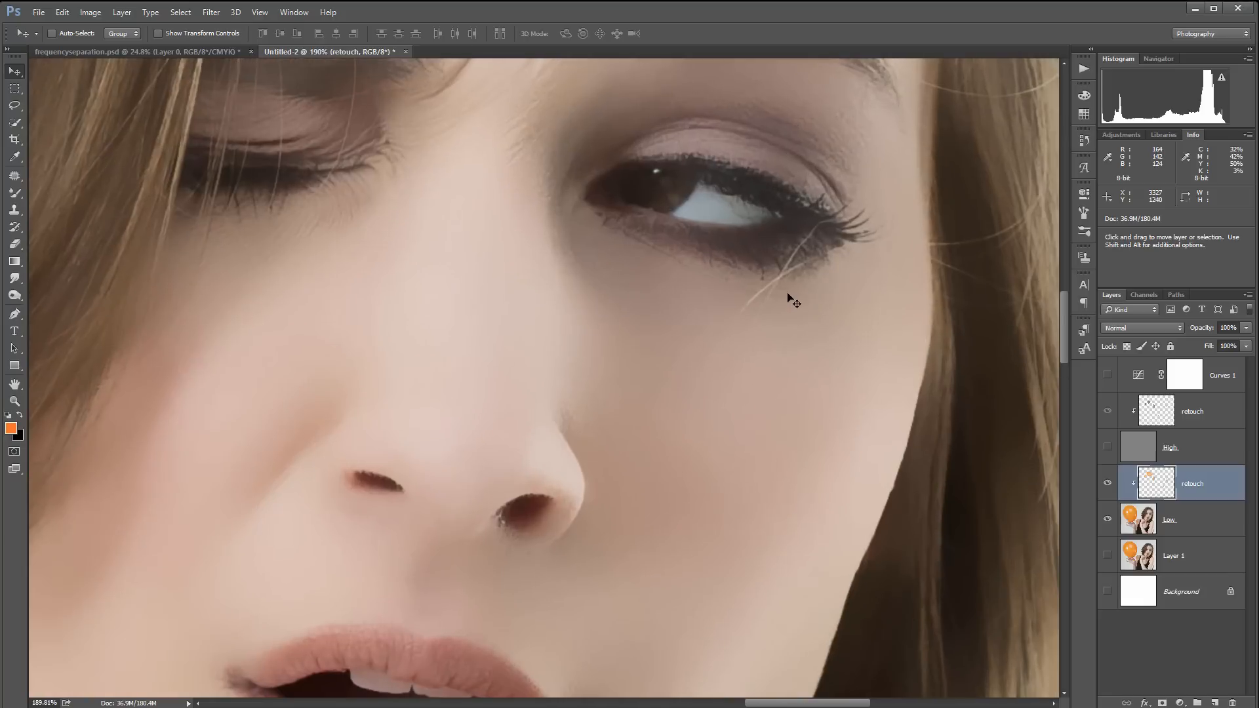
left_click(15, 193)
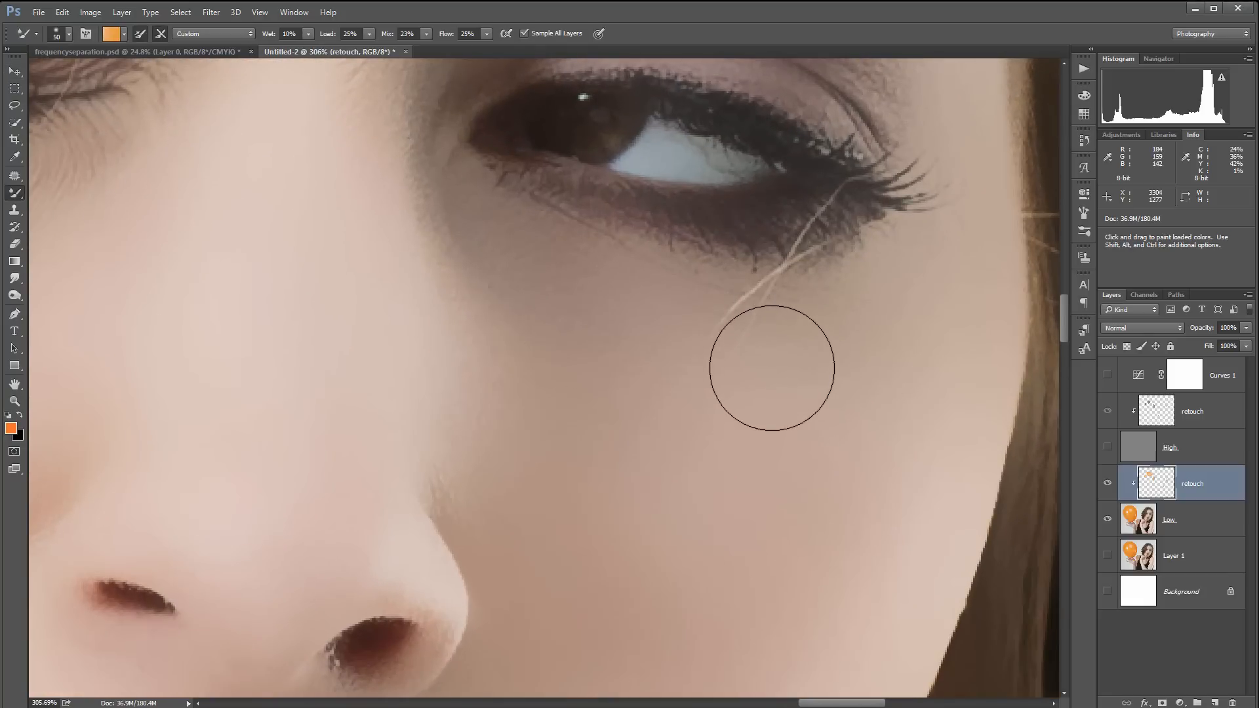
Set the brush size to 20 and blend sampled skin tone over the stray hair's tip below the open eye.
key("bracketleft")
key("bracketleft")
key("alt")
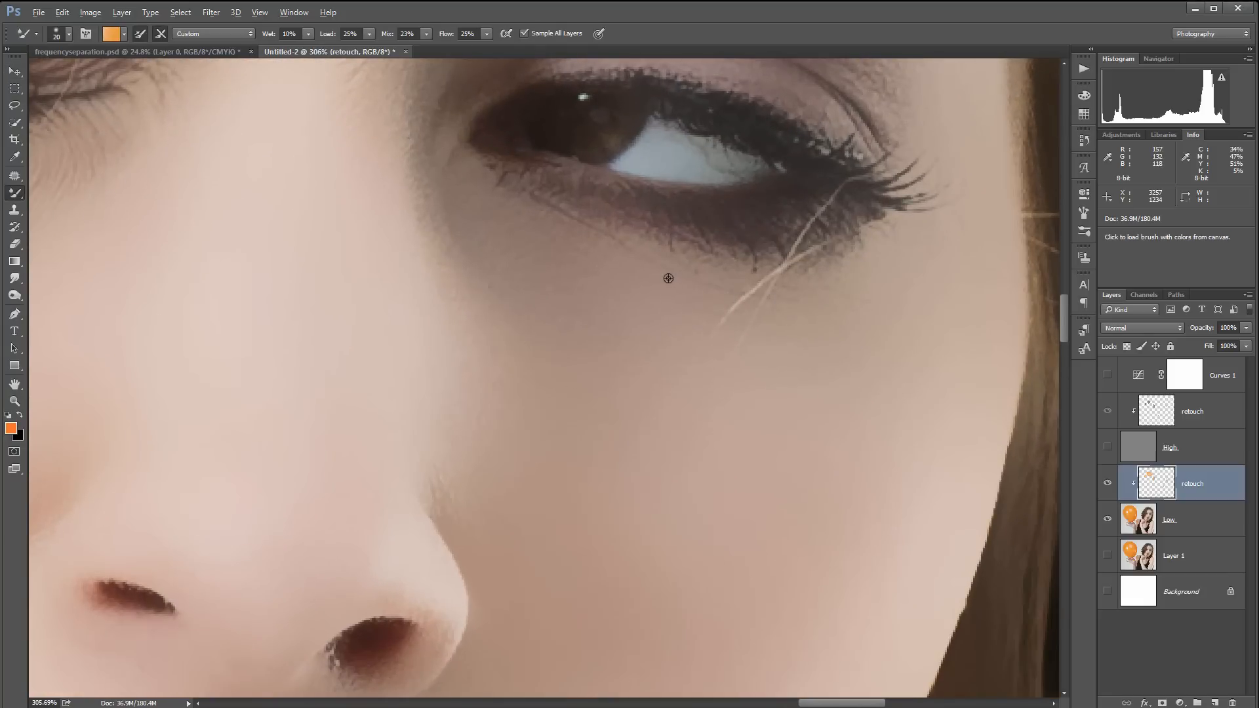
left_click(669, 301, "alt")
mouse_move(694, 335)
left_mouse_down()
mouse_move(747, 312)
mouse_move(716, 346)
mouse_move(763, 338)
mouse_move(772, 318)
mouse_move(831, 354)
mouse_move(755, 342)
mouse_move(839, 316)
mouse_move(799, 308)
mouse_move(781, 288)
left_mouse_up()
left_click(831, 355, "alt")
Shrink the Mixer Brush and paint sampled skin tone over the stray hair's lower ends just below the lashes.
scroll(780, 288, "up", 5)
scroll(753, 289, "down", 2)
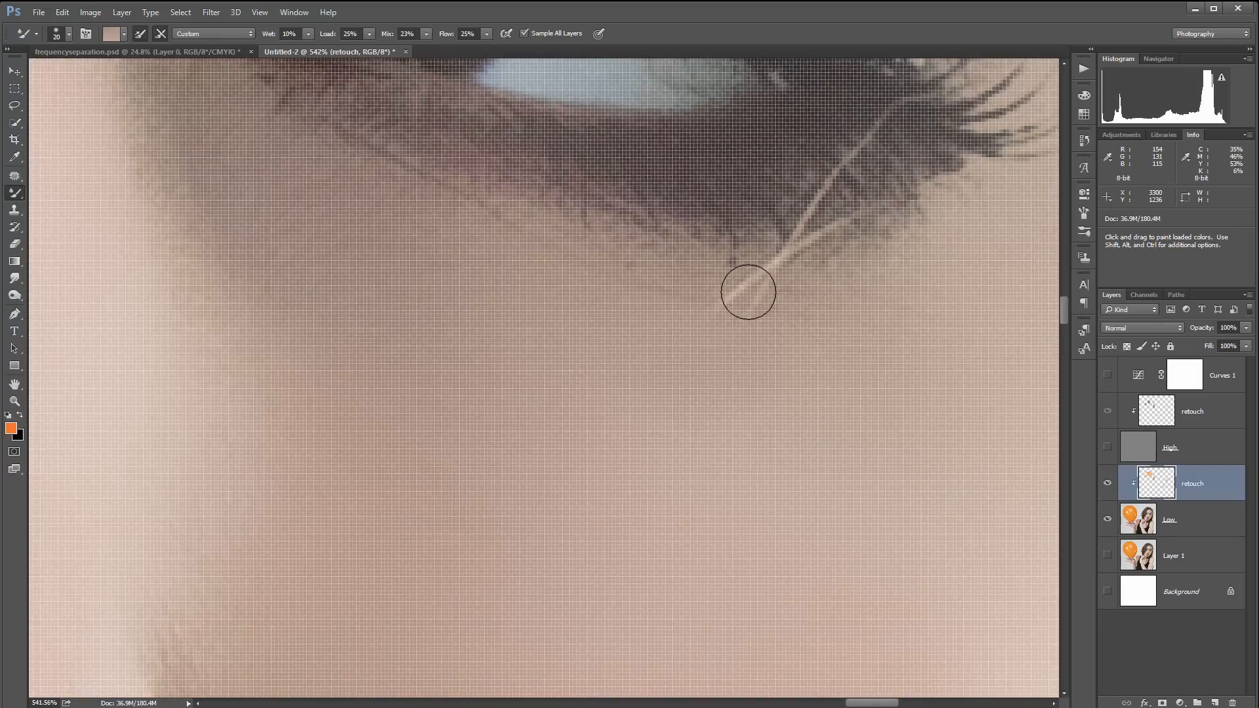
key("bracketleft")
key("bracketleft")
key("bracketleft")
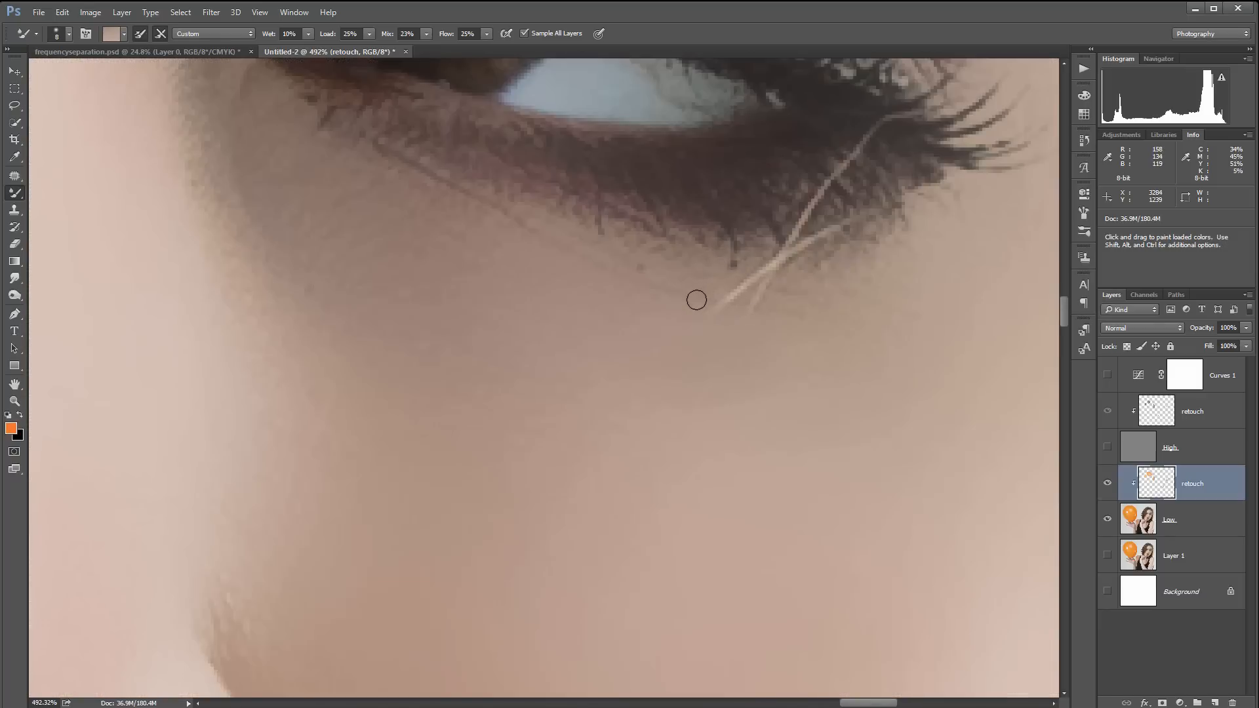
left_click(693, 301, "alt")
mouse_move(738, 304)
left_mouse_down()
mouse_move(698, 313)
mouse_move(767, 306)
mouse_move(710, 289)
left_mouse_up()
left_click(766, 267, "alt")
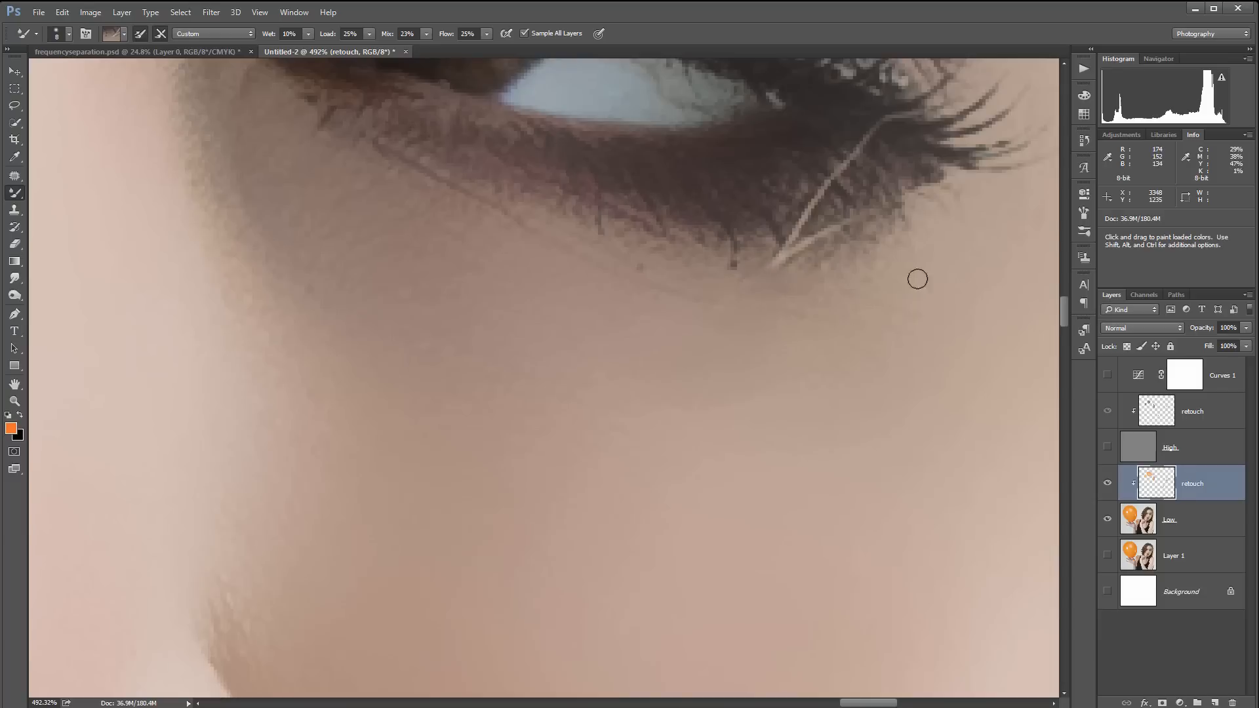
Blend sampled dark lash and skin tones over the stray hair crossing the outer lower lashes of the open eye.
left_click_drag(928, 282, 863, 399)
left_click(742, 315, "alt")
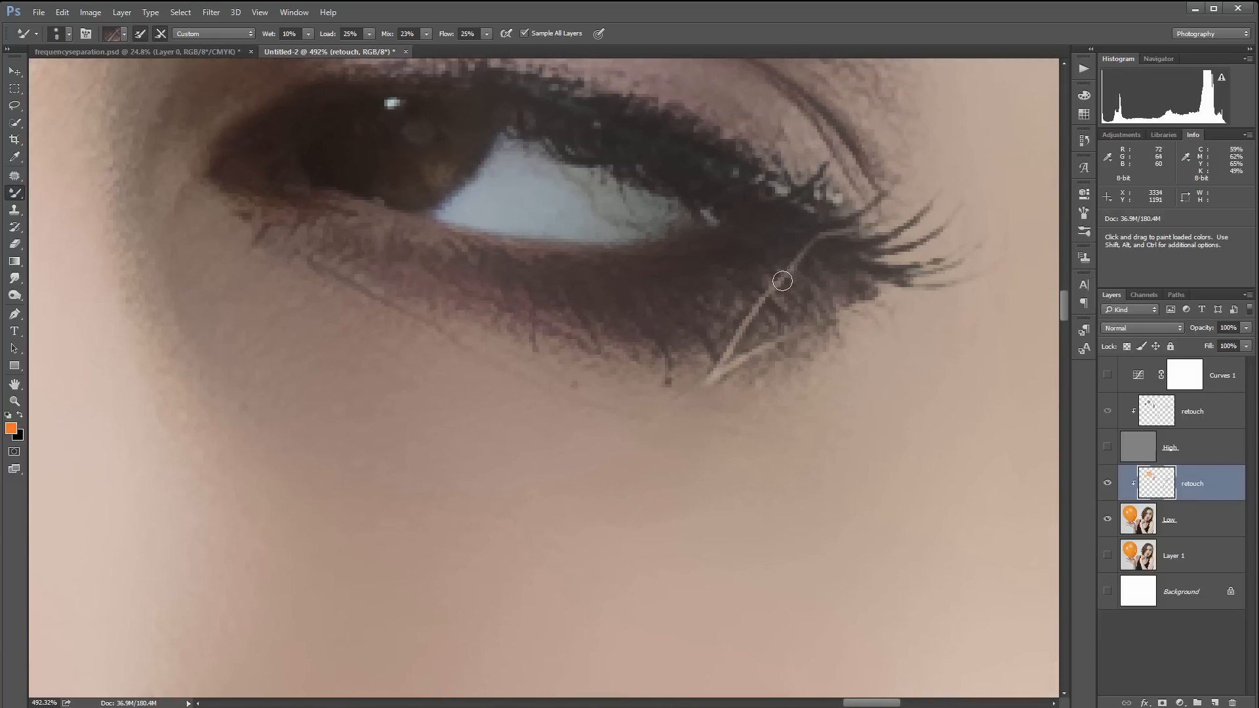
left_click_drag(835, 231, 810, 252)
left_click(748, 280, "alt")
mouse_move(779, 306)
left_mouse_down()
mouse_move(781, 339)
mouse_move(754, 339)
mouse_move(751, 319)
mouse_move(731, 316)
mouse_move(741, 346)
left_mouse_up()
left_click(731, 316, "alt")
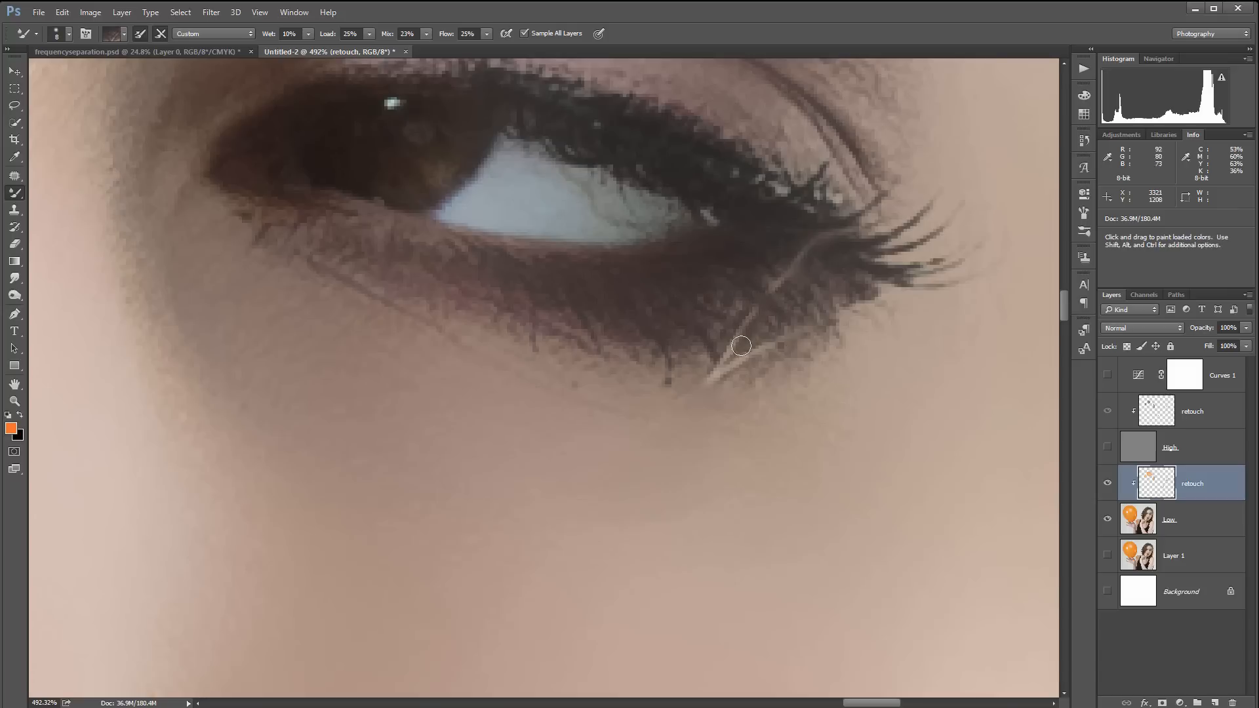
left_click(779, 383, "alt")
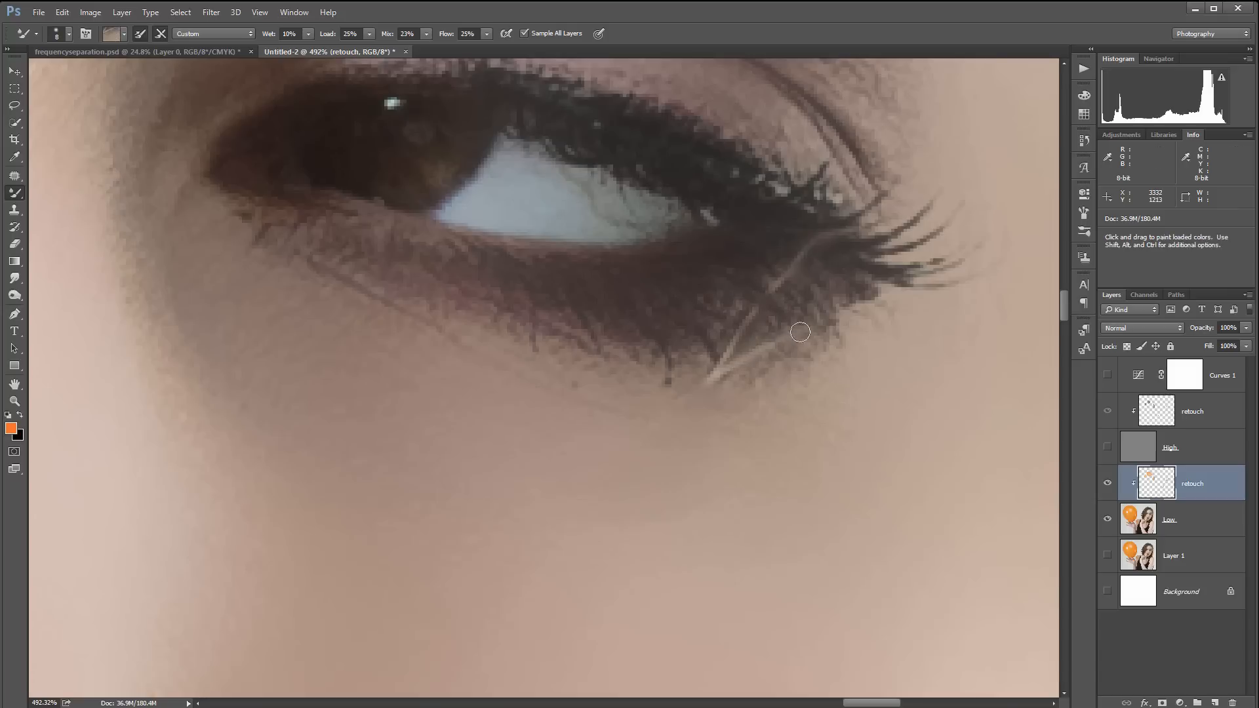
Show the High layer again and compare the retouched face with the original image on Layer 1.
scroll(766, 354, "down", 17)
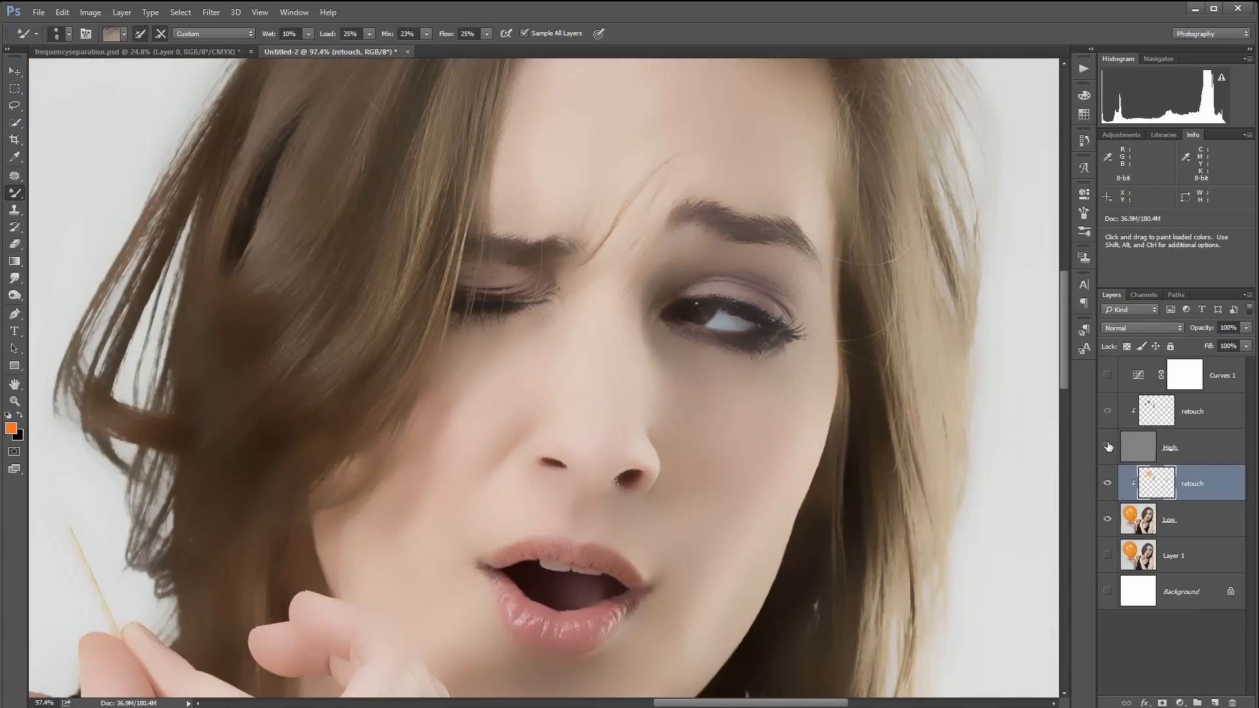
left_click(1108, 447)
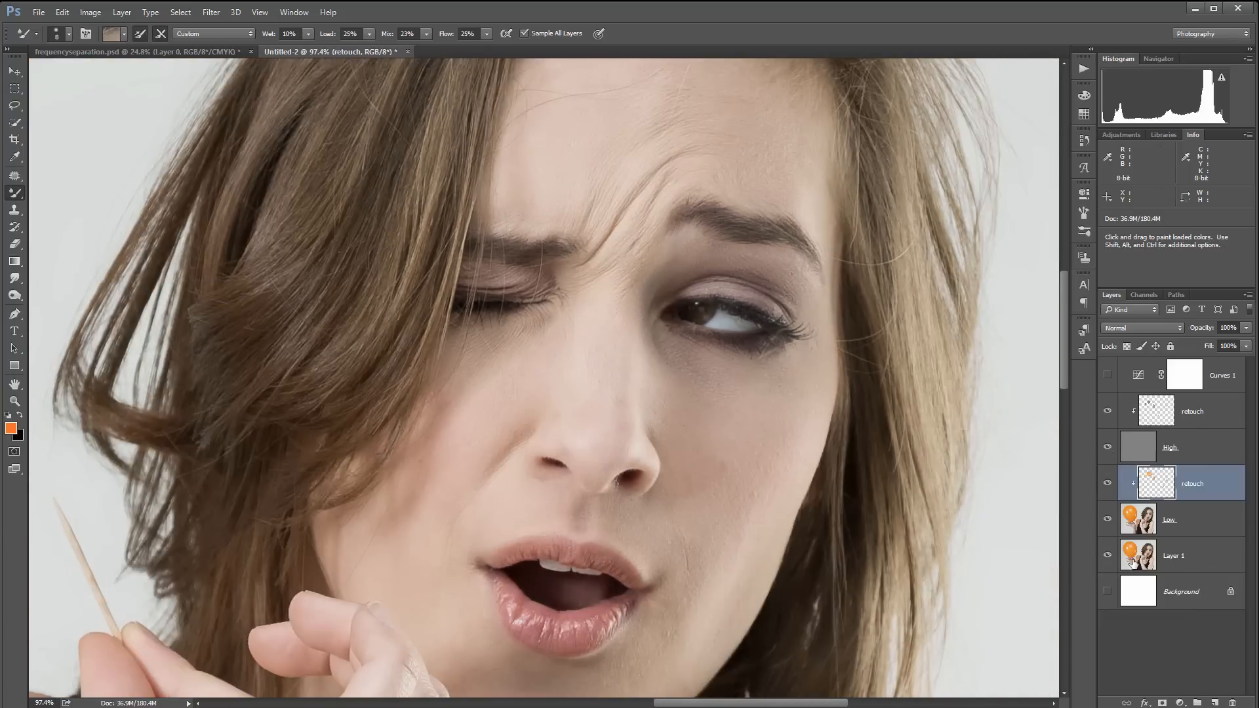
left_click(1107, 558, "alt")
left_click(1108, 558, "alt")
left_click(1108, 558, "alt")
left_click(1108, 559, "alt")
Compare the balloon's retouched reflections with the original balloon on Layer 1.
key("space")
left_click_drag(167, 680, 700, 377)
left_click_drag(574, 543, 863, 458)
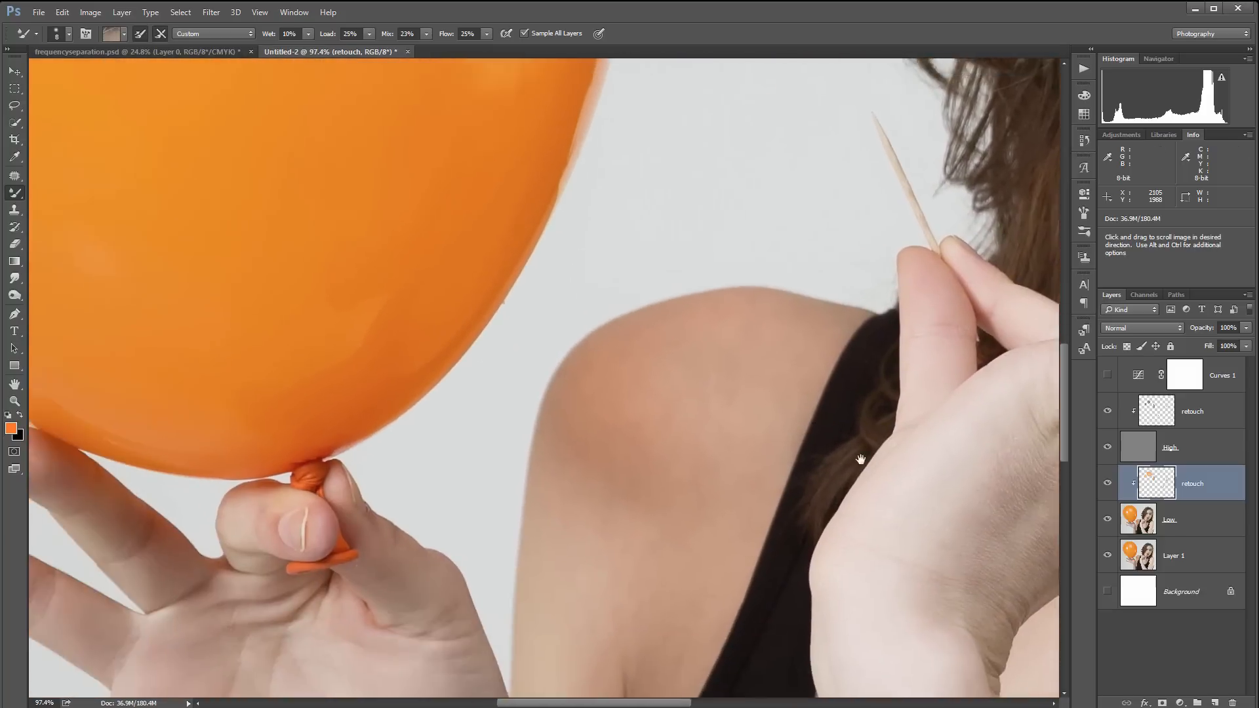
left_click_drag(472, 283, 727, 402)
scroll(703, 399, "down", 9)
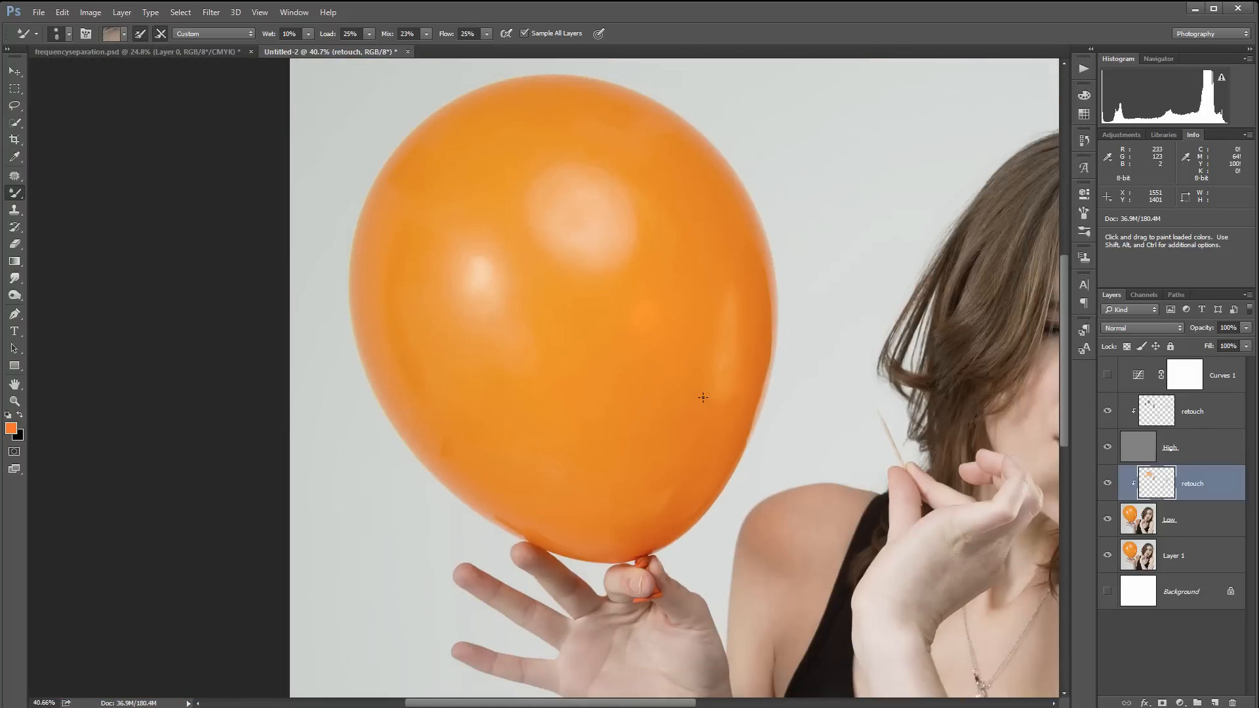
left_click(1108, 557, "alt")
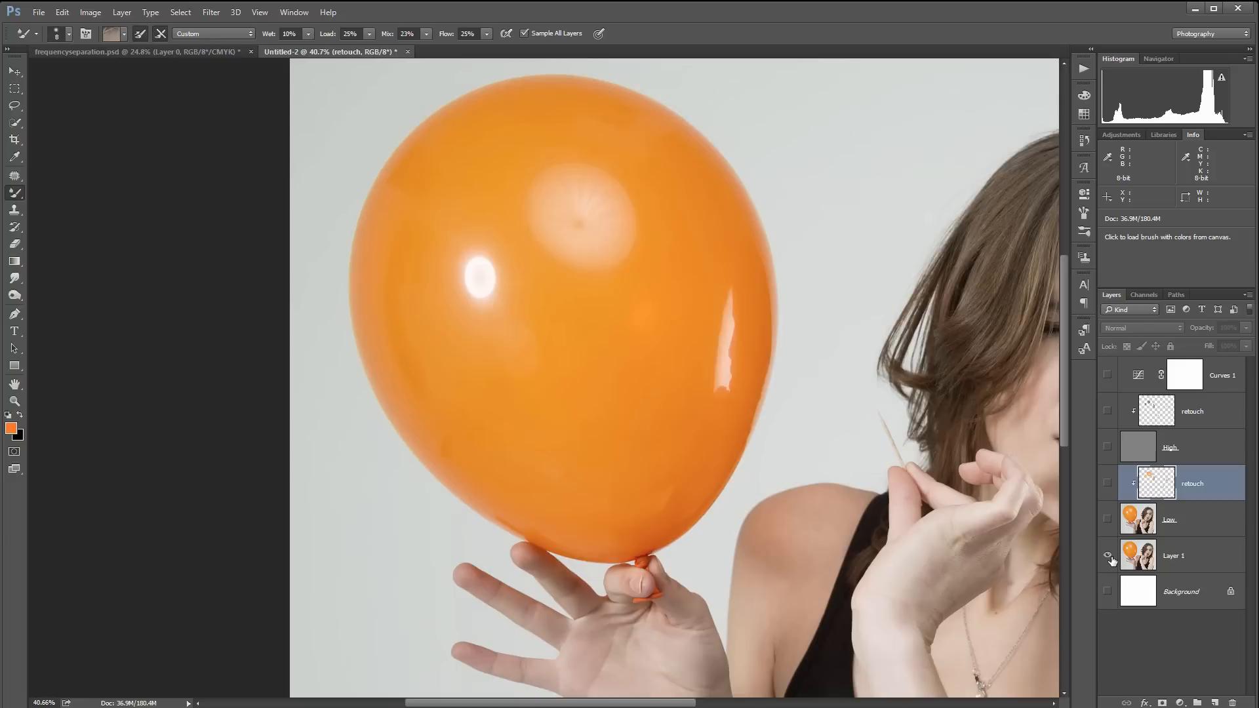
left_click(1108, 558, "alt")
left_click(1108, 557, "alt")
left_click(1108, 557, "alt")
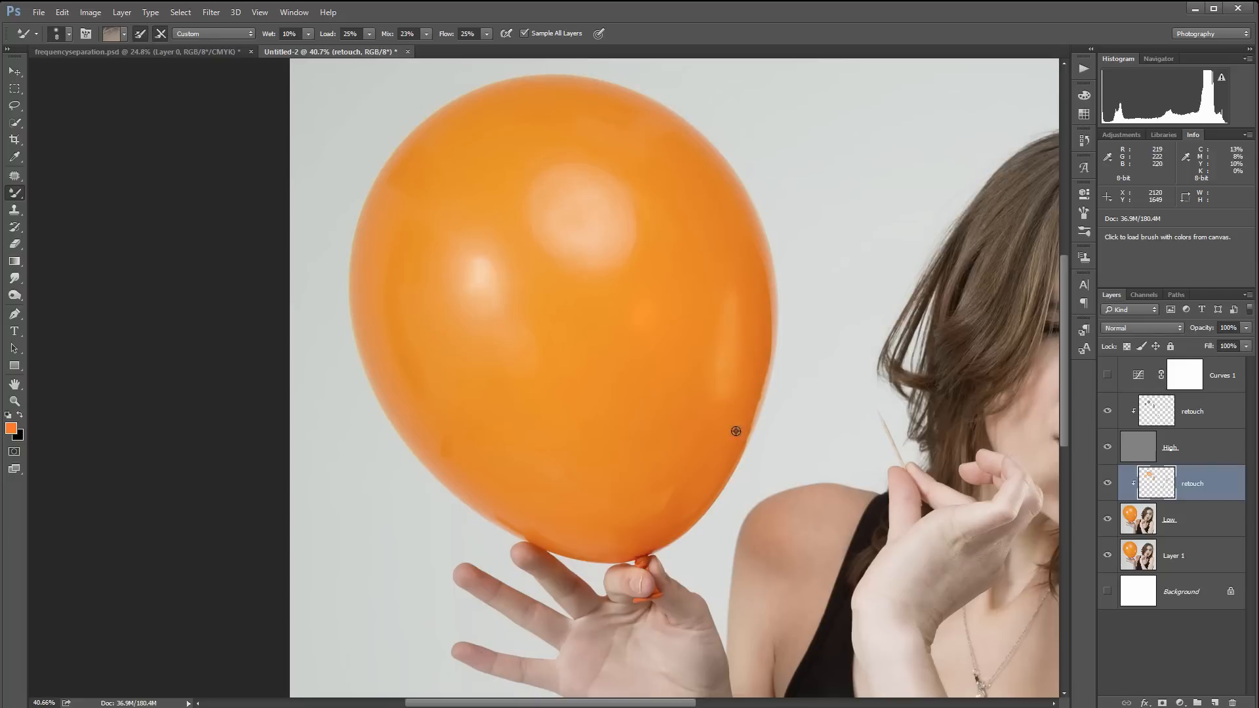
Examine the hand holding the balloon knot up close and compare it with the original on Layer 1.
scroll(624, 376, "up", 8)
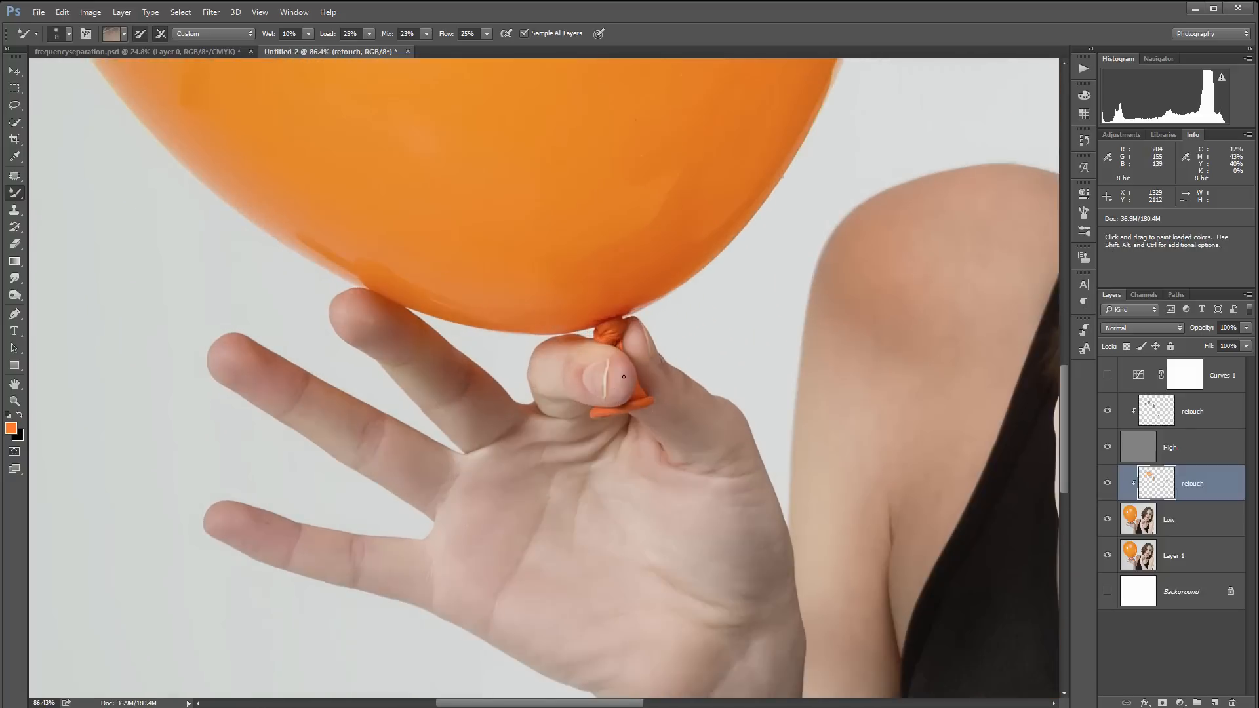
scroll(624, 376, "up", 3)
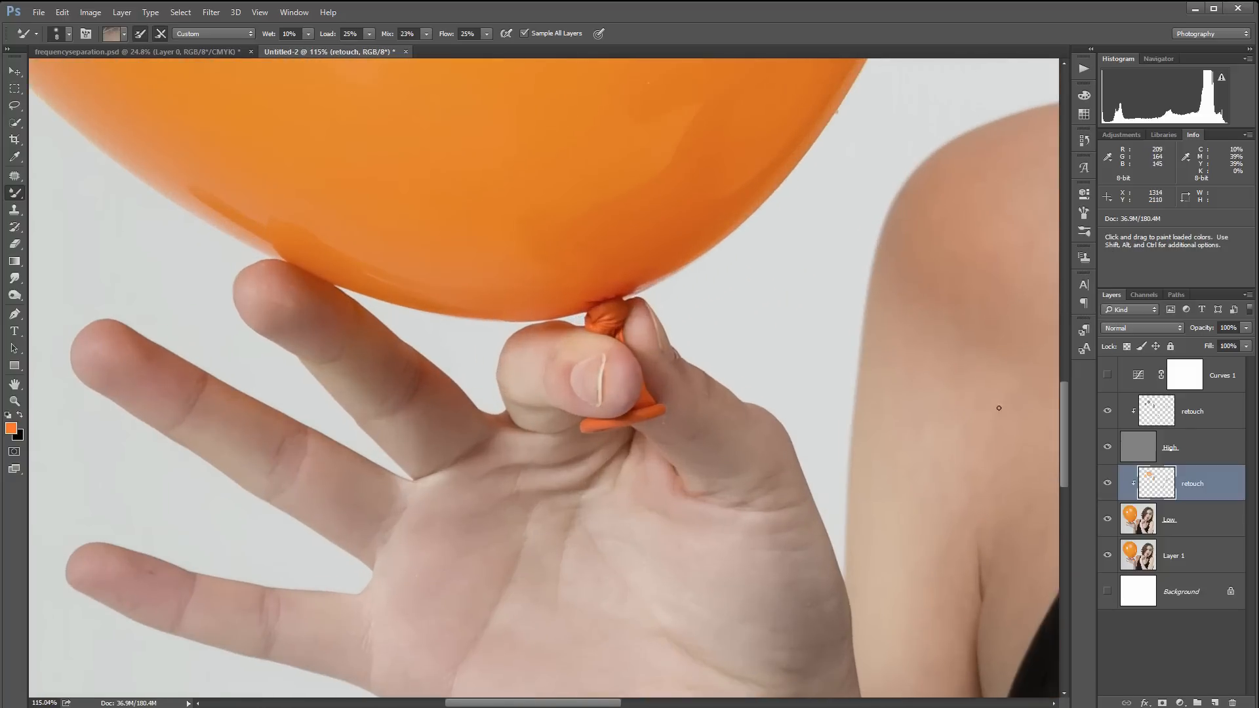
left_click(1103, 557, "alt")
left_click(1103, 557, "alt")
scroll(712, 348, "down", 3)
scroll(712, 348, "down", 4)
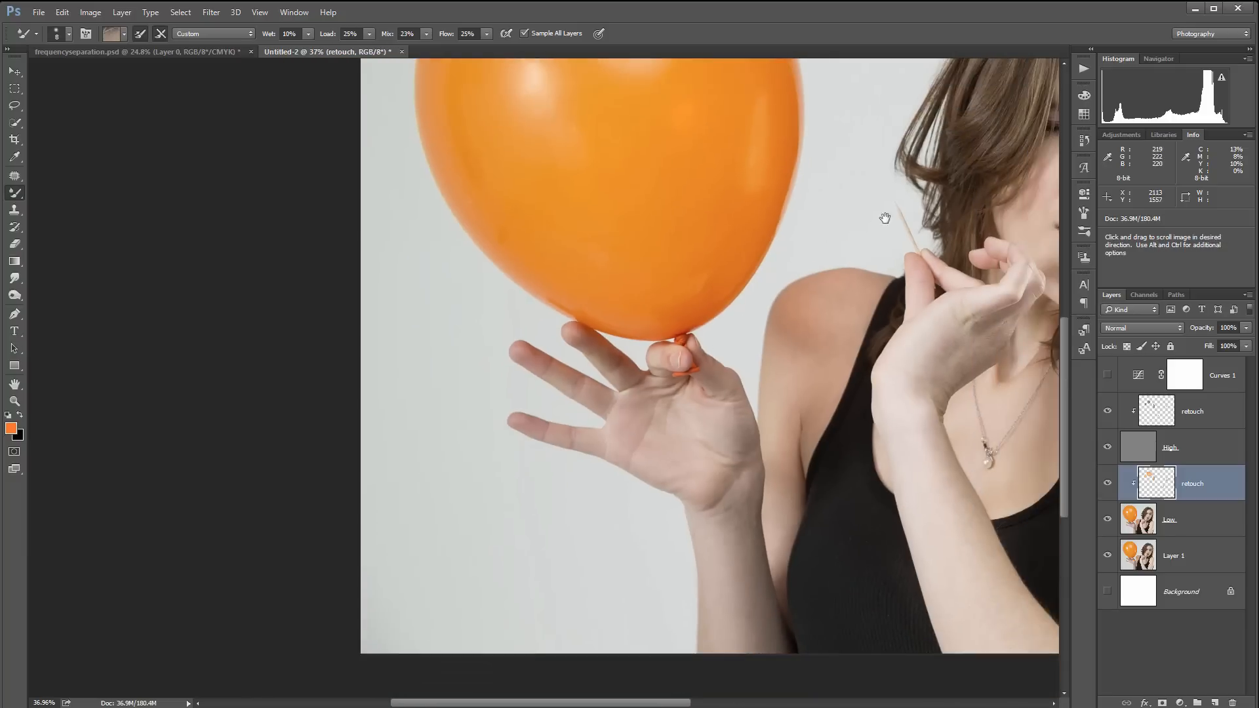
Compare the retouched skin around the nose and closed eye with the original on Layer 1 at close range.
scroll(770, 287, "up", 10)
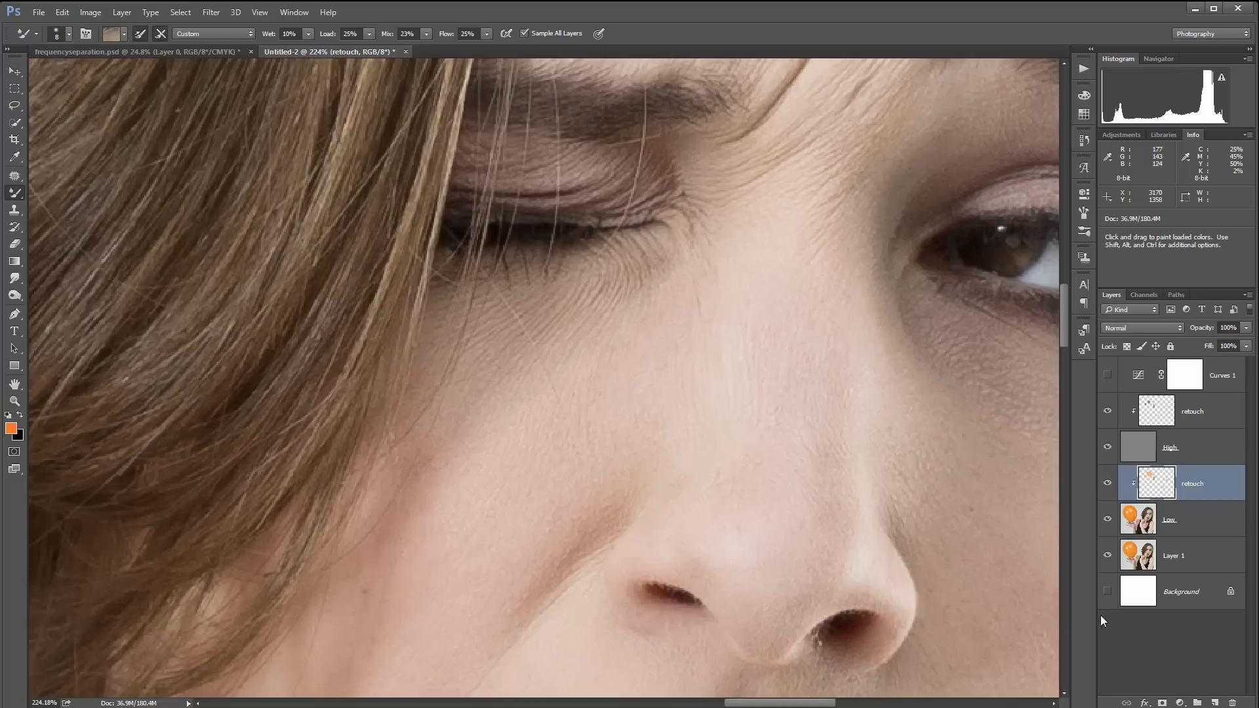
left_click(1107, 557, "alt")
left_click(1107, 557, "alt")
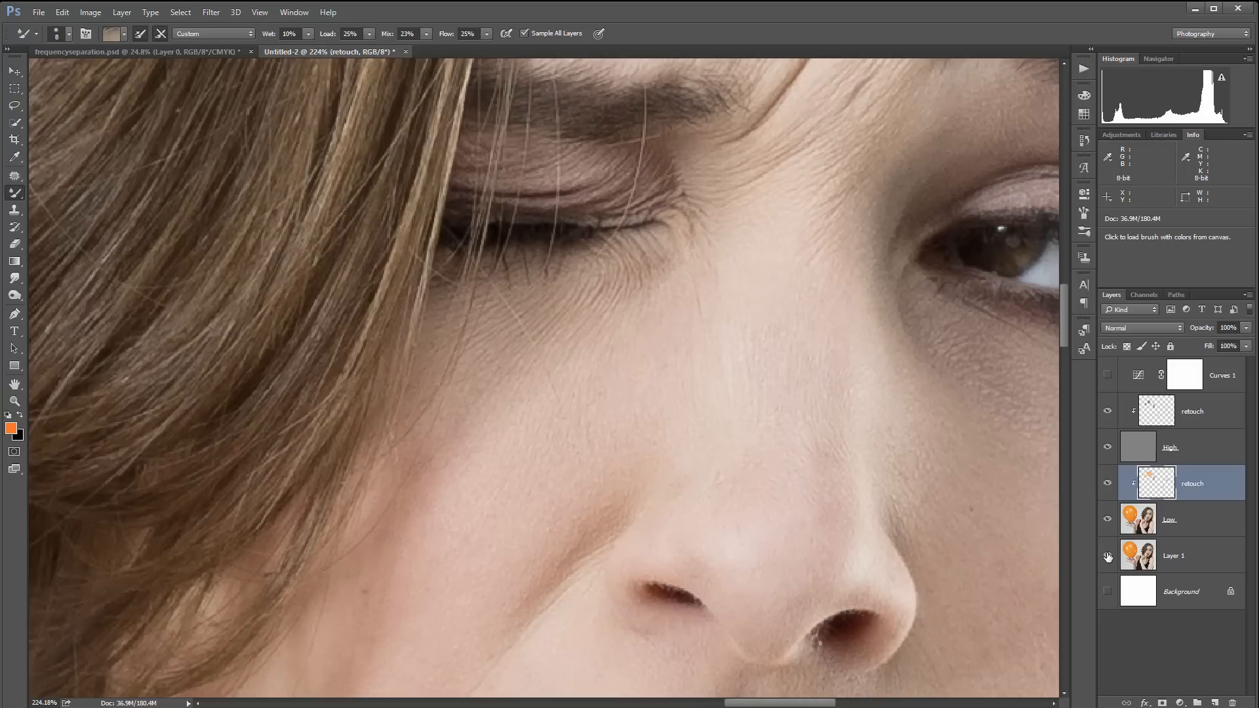
left_click(1108, 557, "alt")
left_click(1108, 557, "alt")
left_click(1108, 557, "alt")
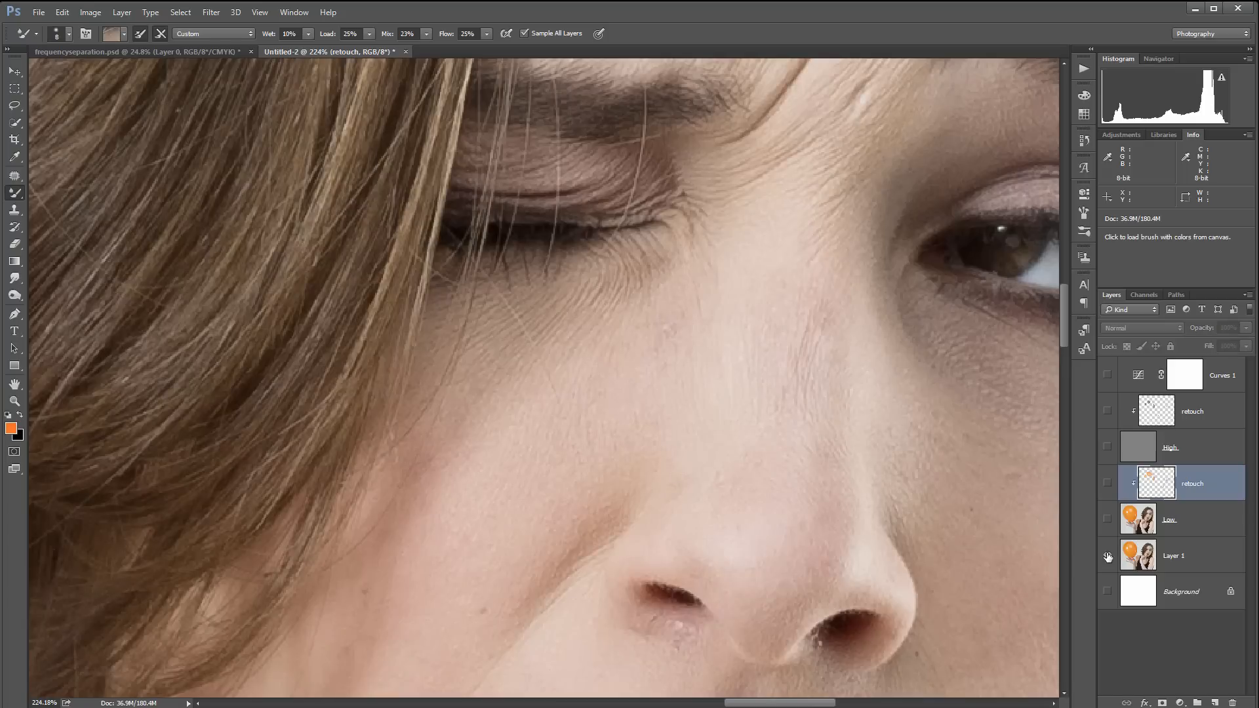
left_click(1107, 557, "alt")
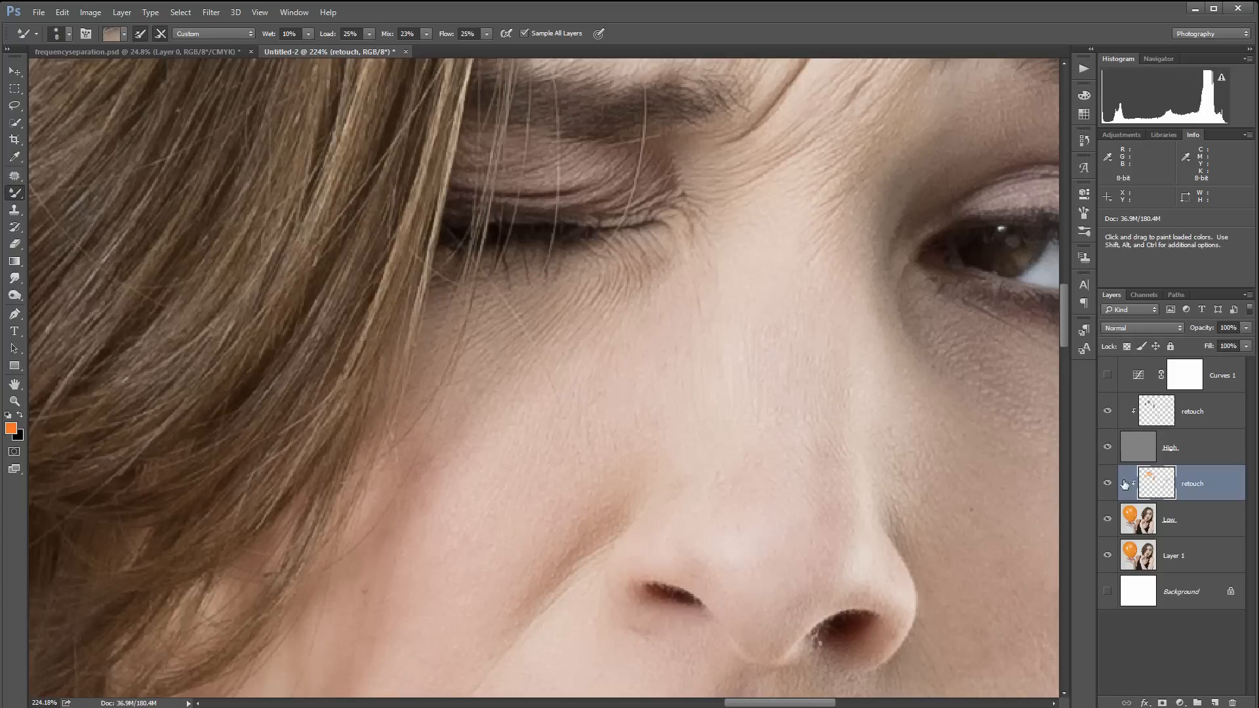
Inspect the High texture and the Low tones separately by hiding the other layer in turn, and show both again.
left_click(1108, 517)
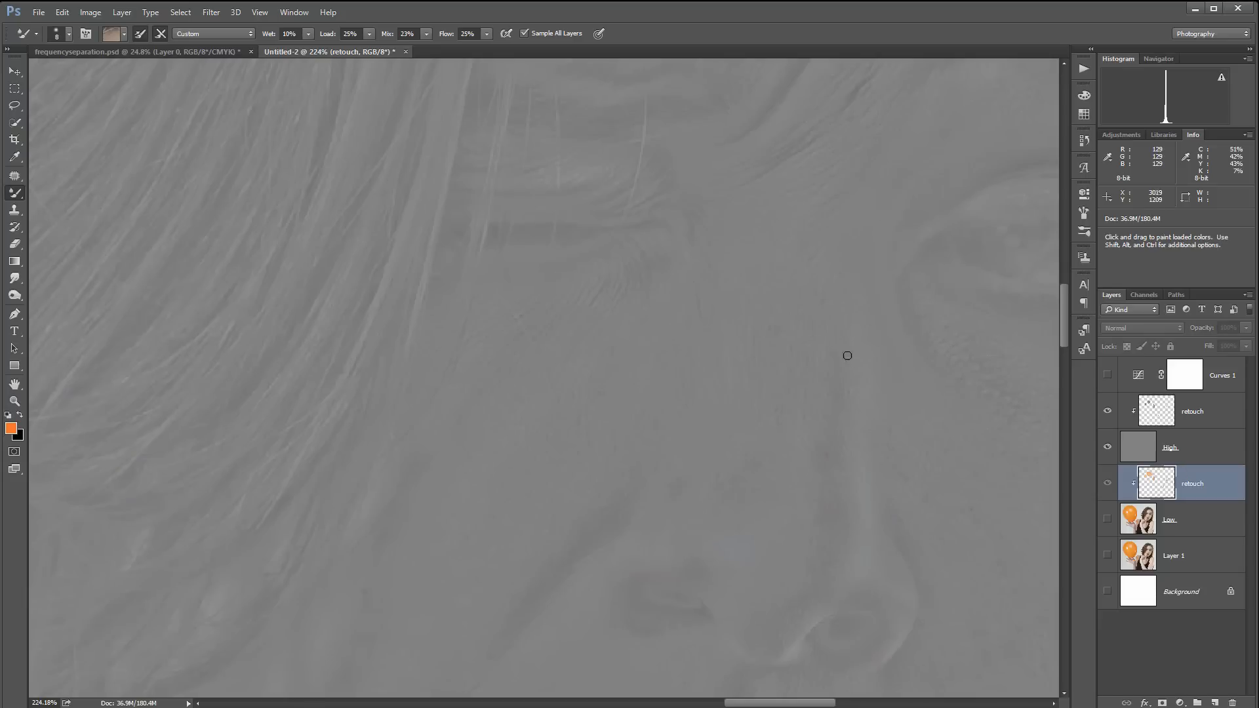
left_click(1108, 517)
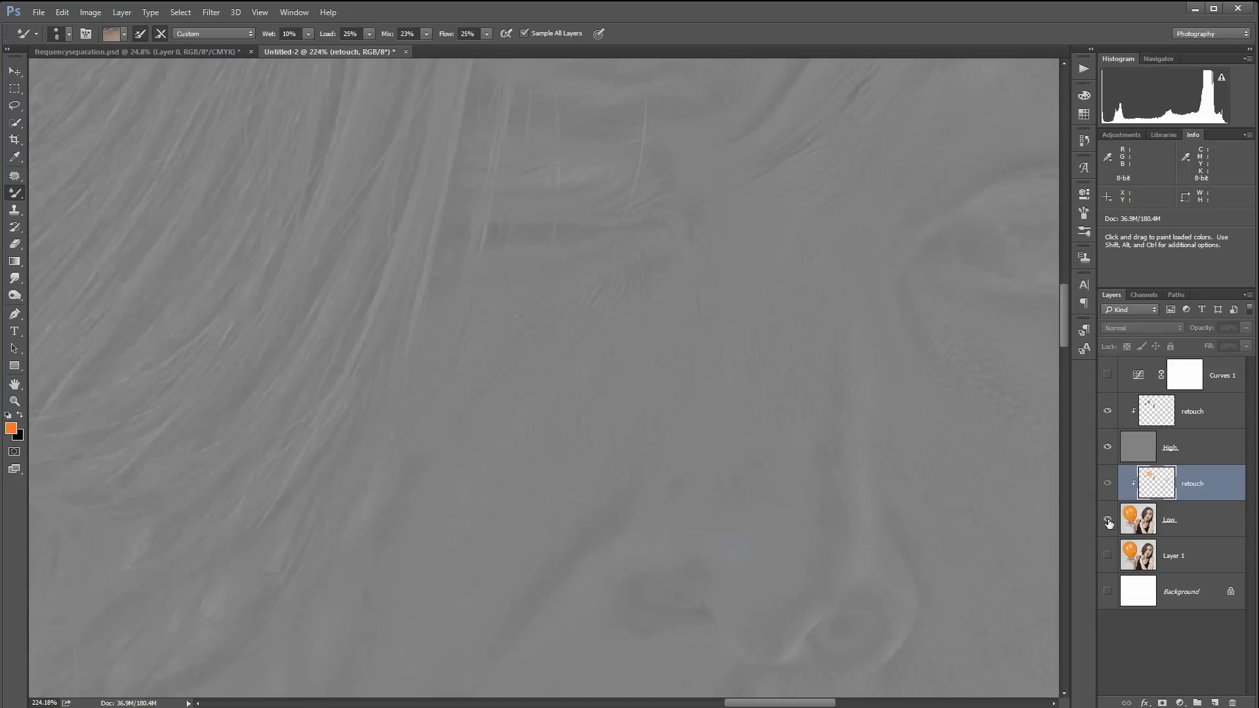
left_click(1108, 447)
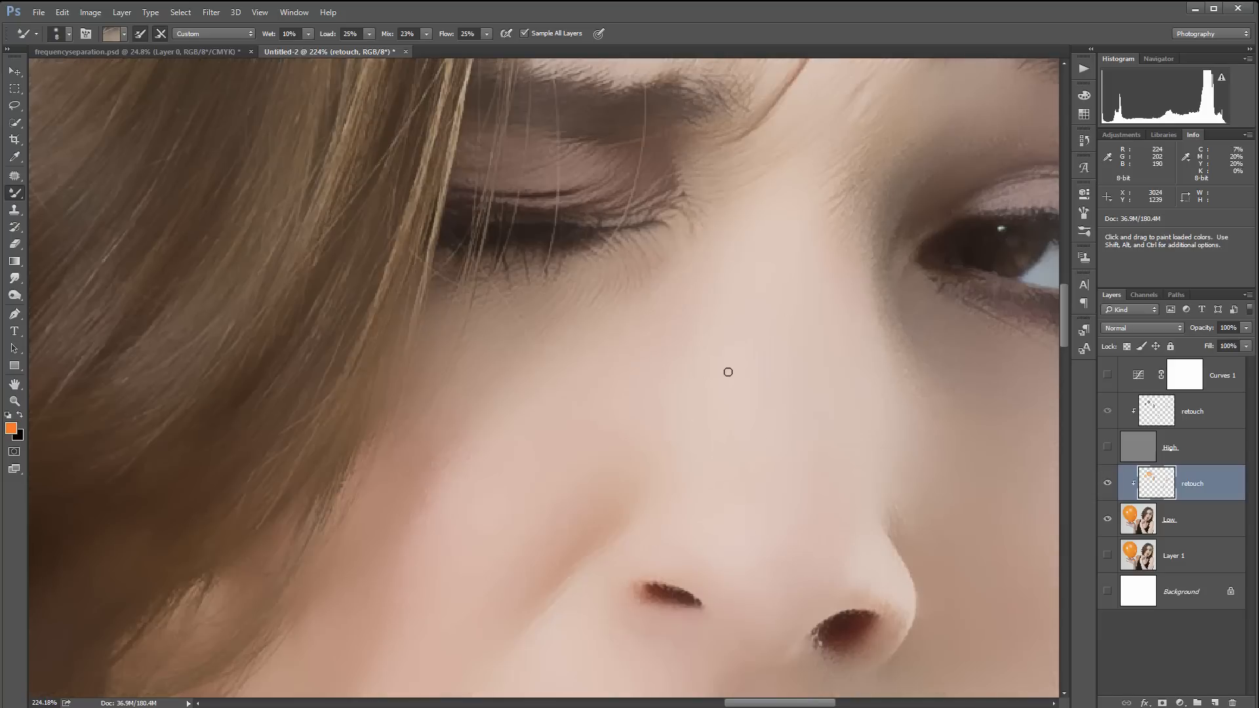
scroll(728, 372, "down", 5)
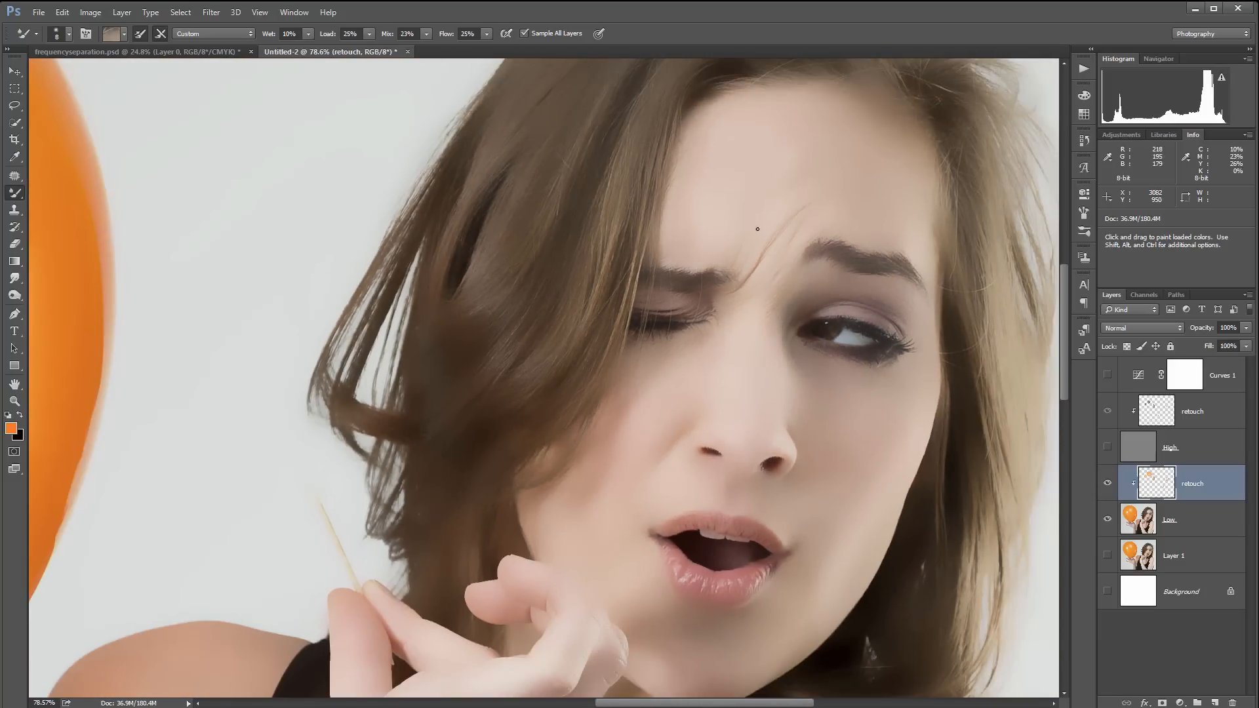
scroll(752, 238, "down", 1)
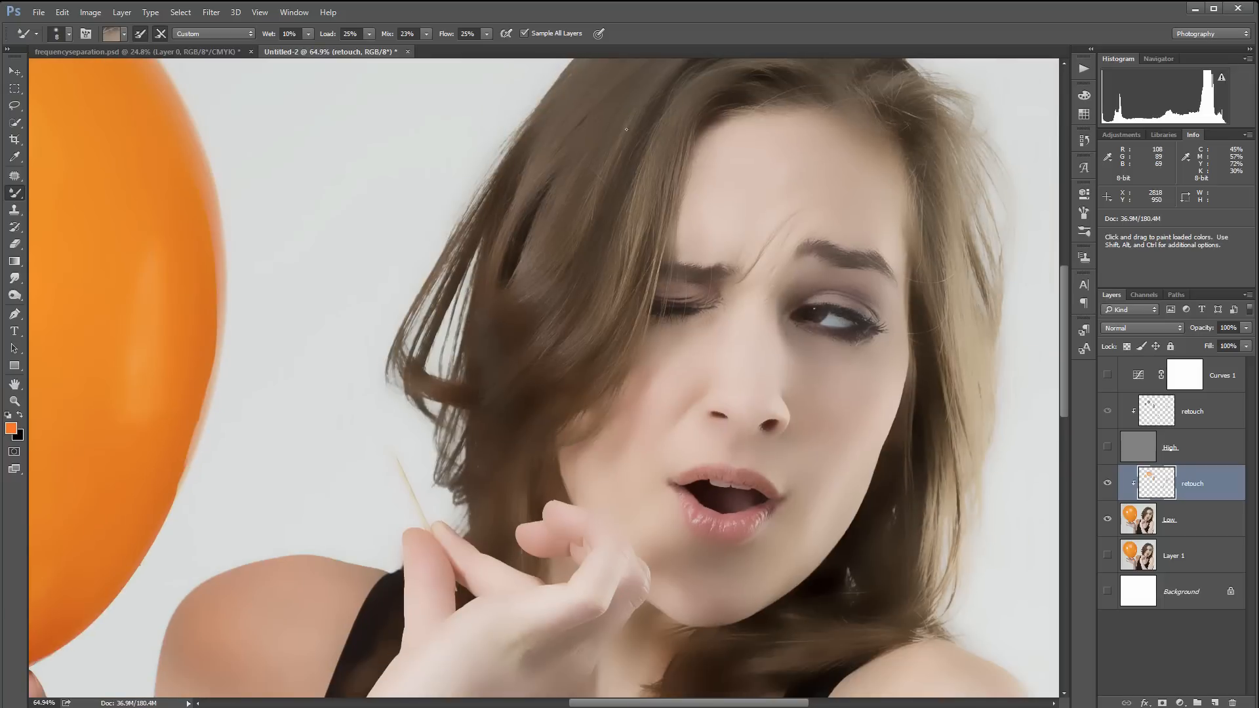
scroll(419, 233, "down", 2)
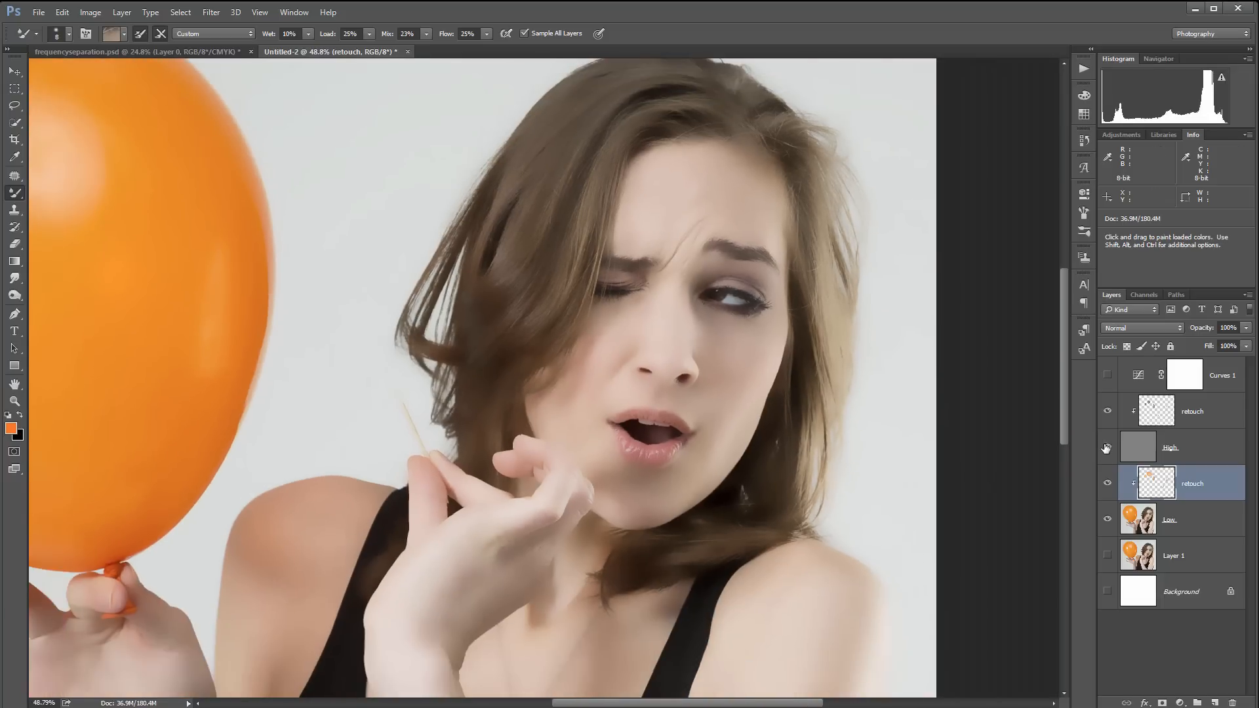
left_click(1107, 448)
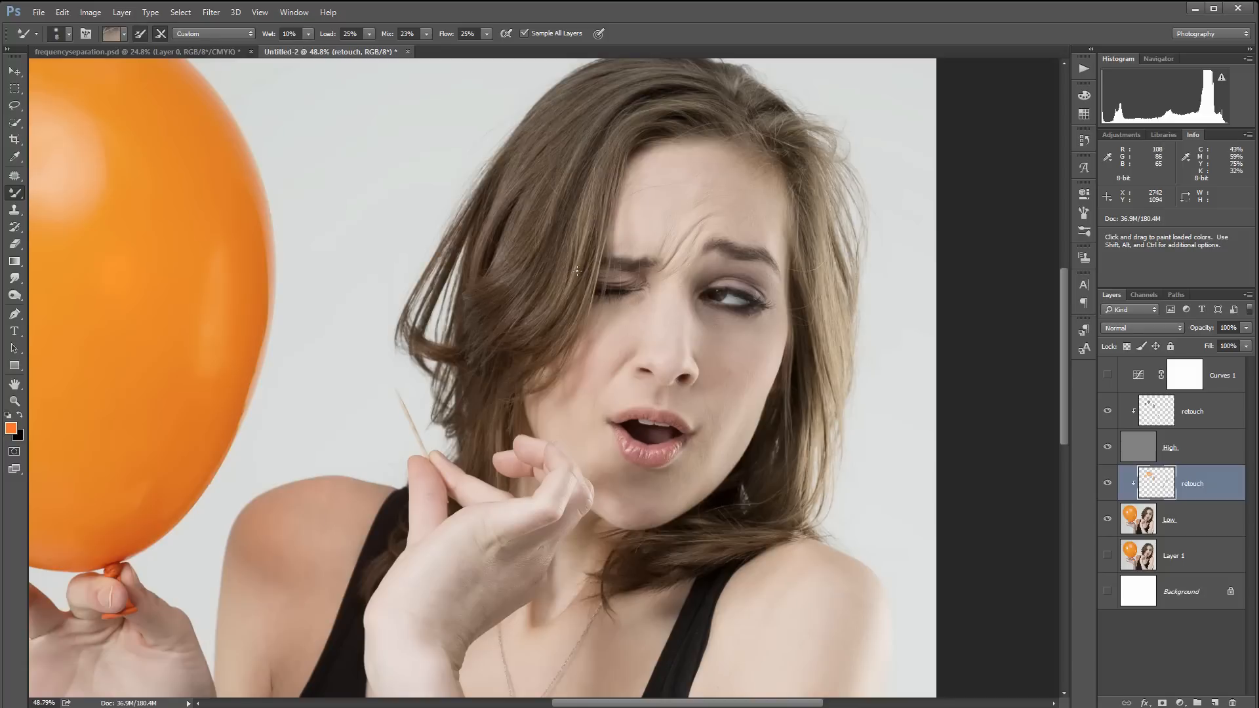
Activate the Clone Stamp and switch to the Freckles.psd document, framing the girl's head.
key("s")
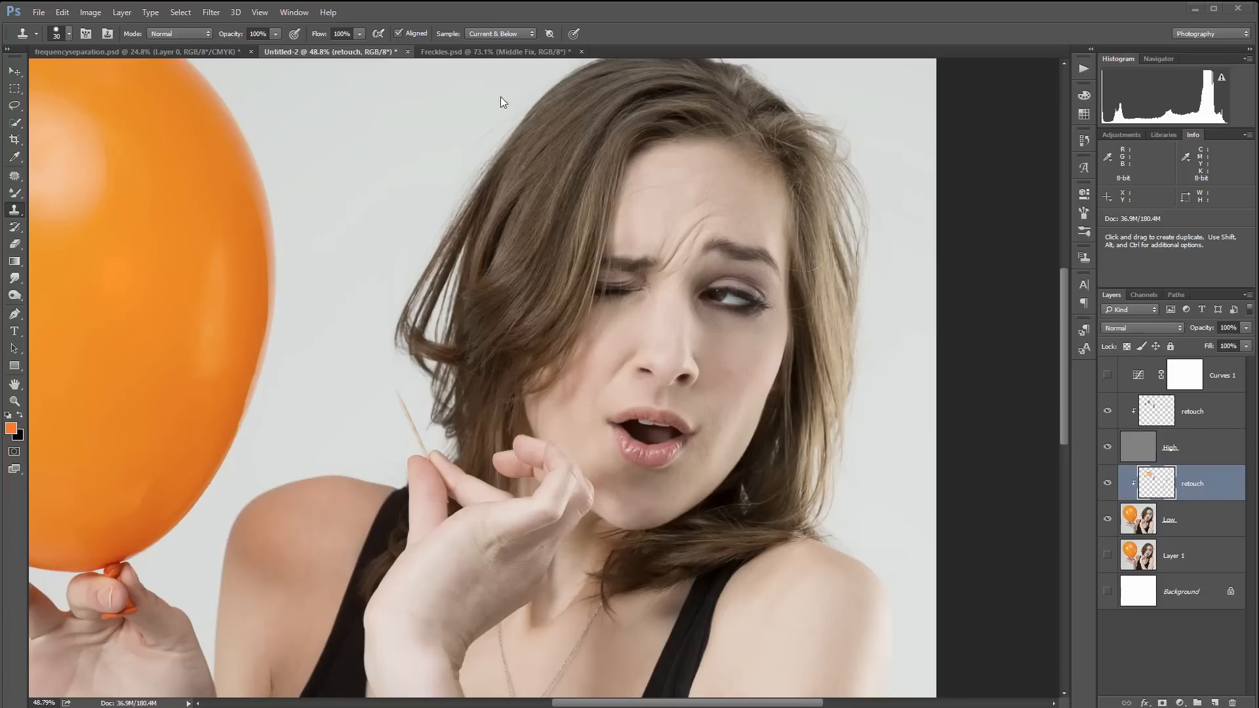
left_click(459, 53)
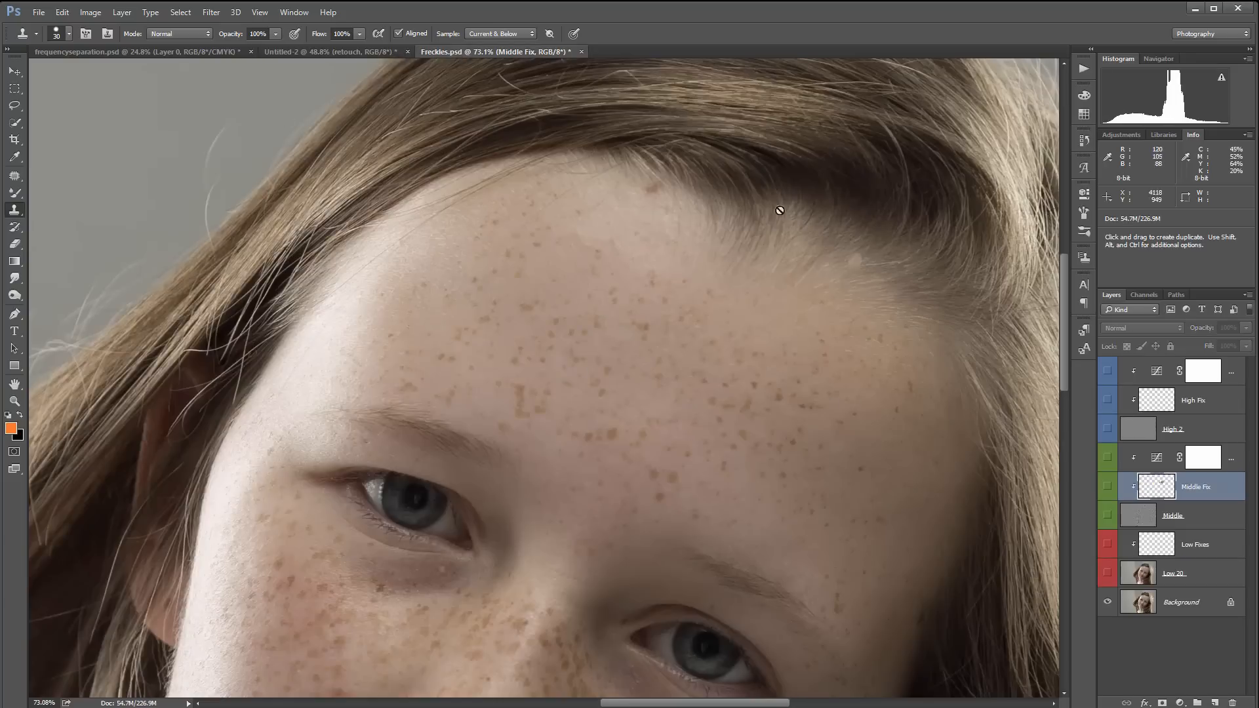
scroll(552, 331, "down", 3)
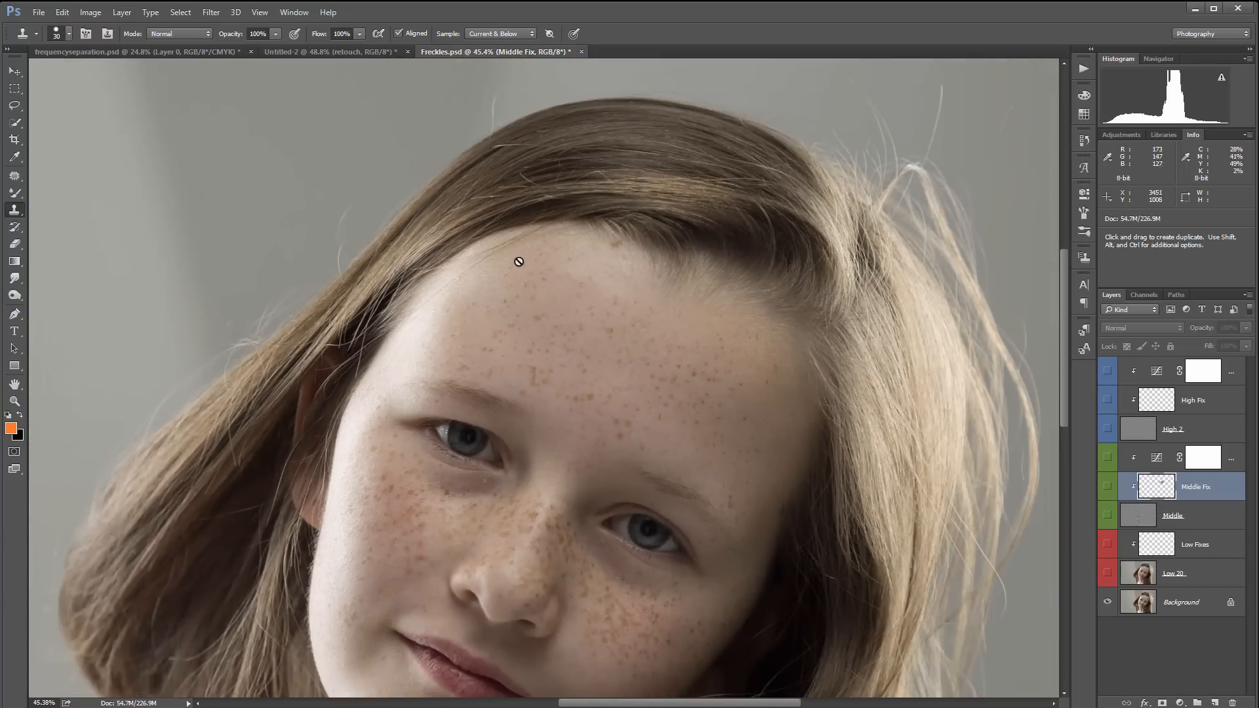
scroll(550, 396, "down", 5)
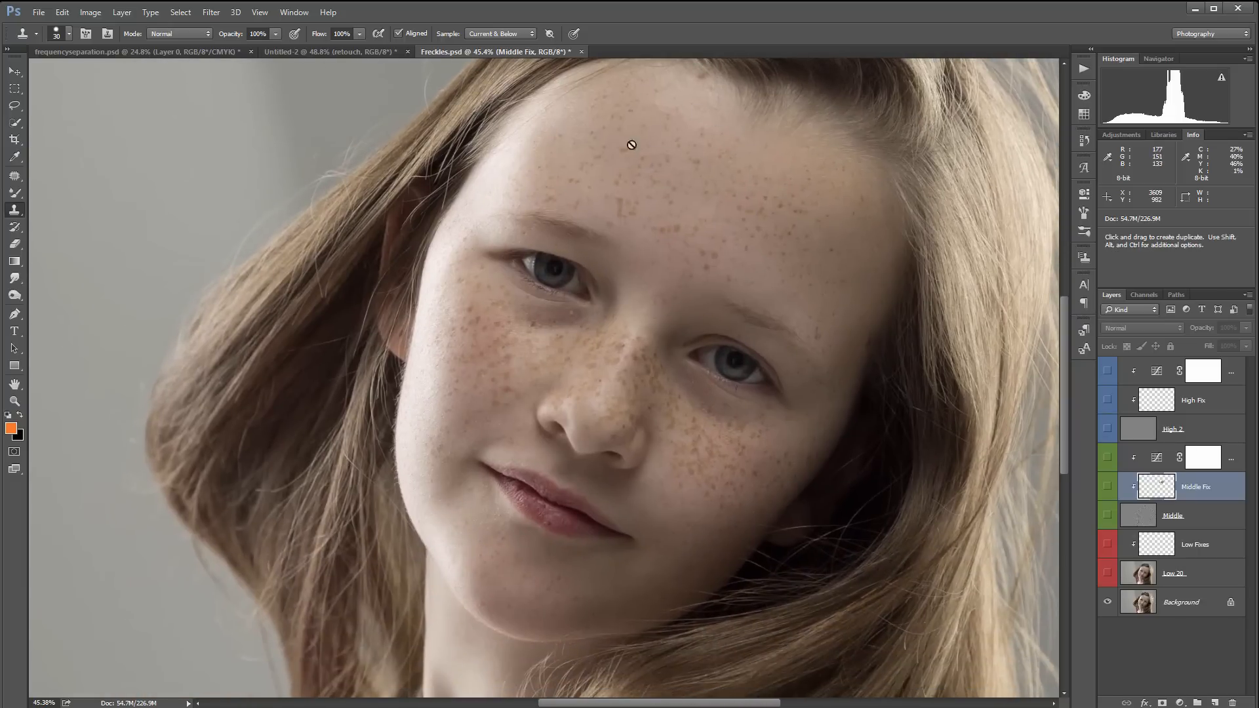
left_click_drag(726, 186, 726, 343)
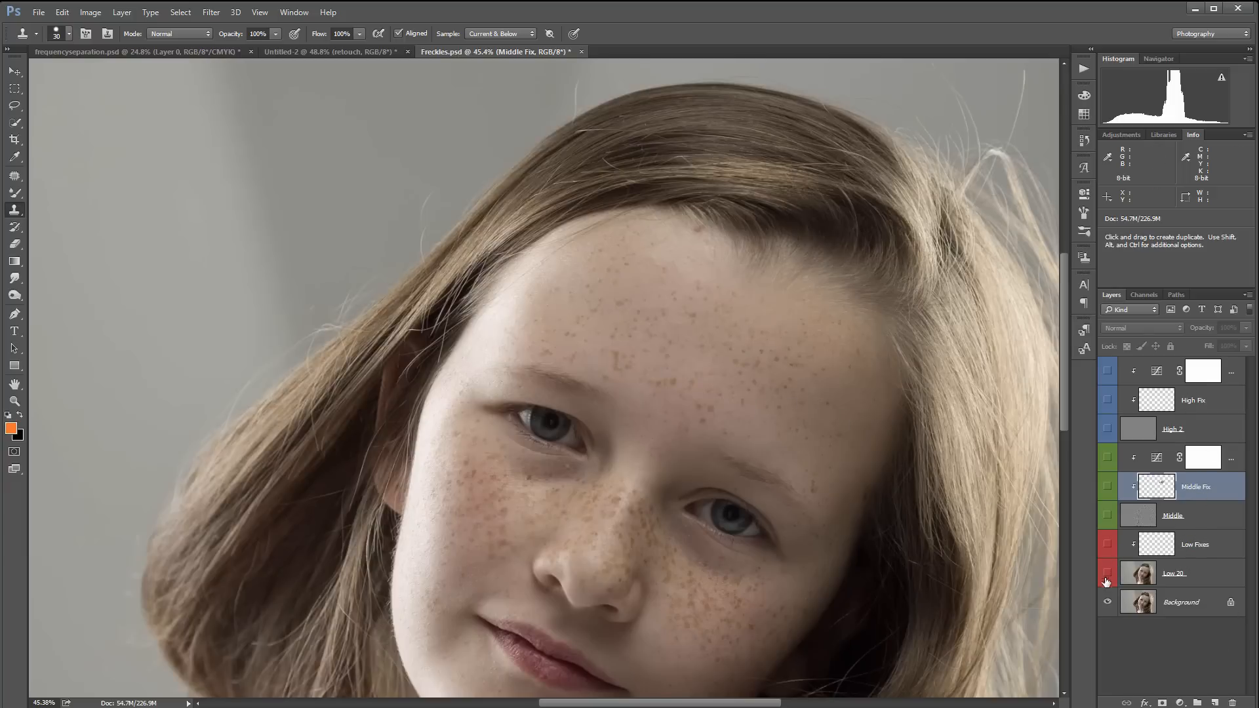
Compare the forehead freckle retouch with the original Background layer, and examine the result up close and over the whole portrait.
left_click(1108, 602, "alt")
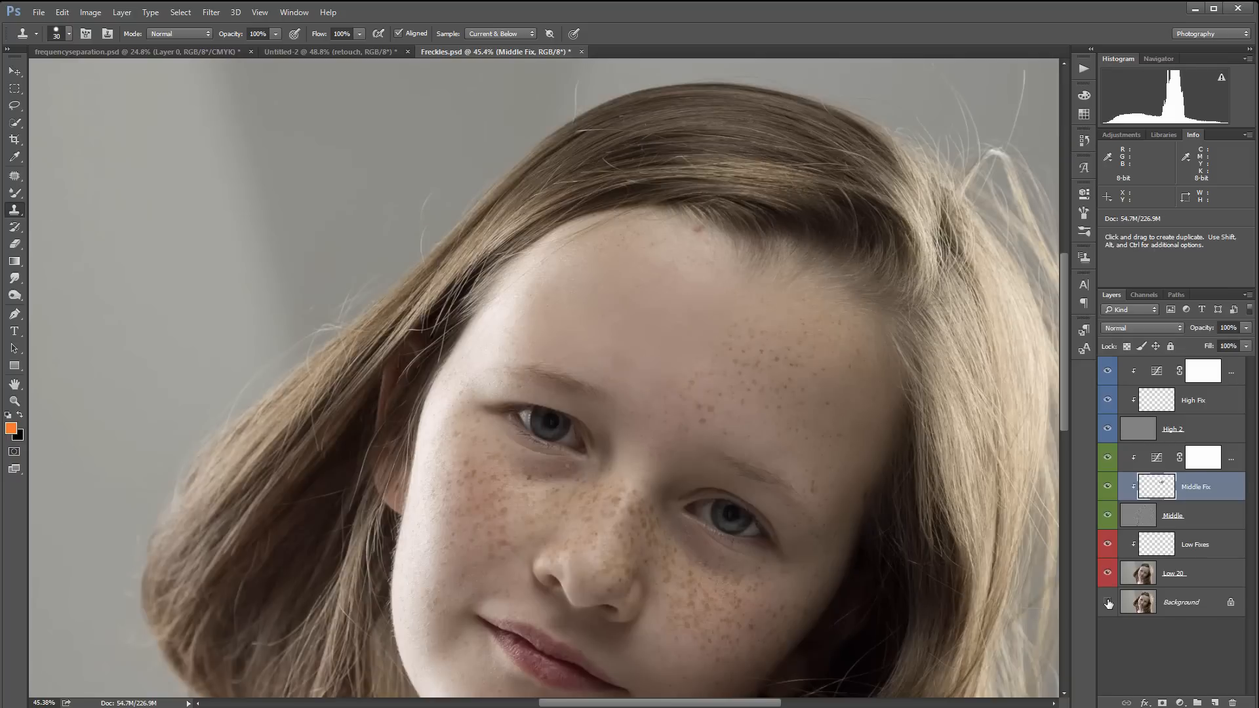
left_click(1109, 602, "alt")
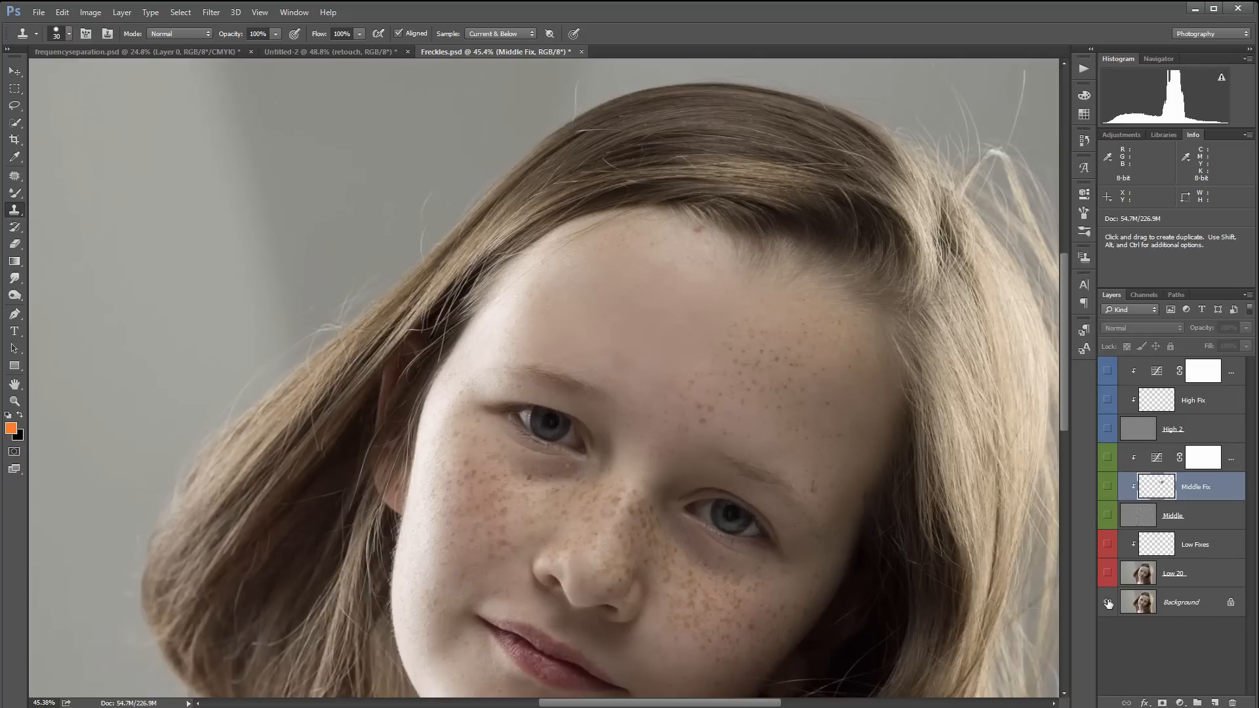
left_click(1108, 602, "alt")
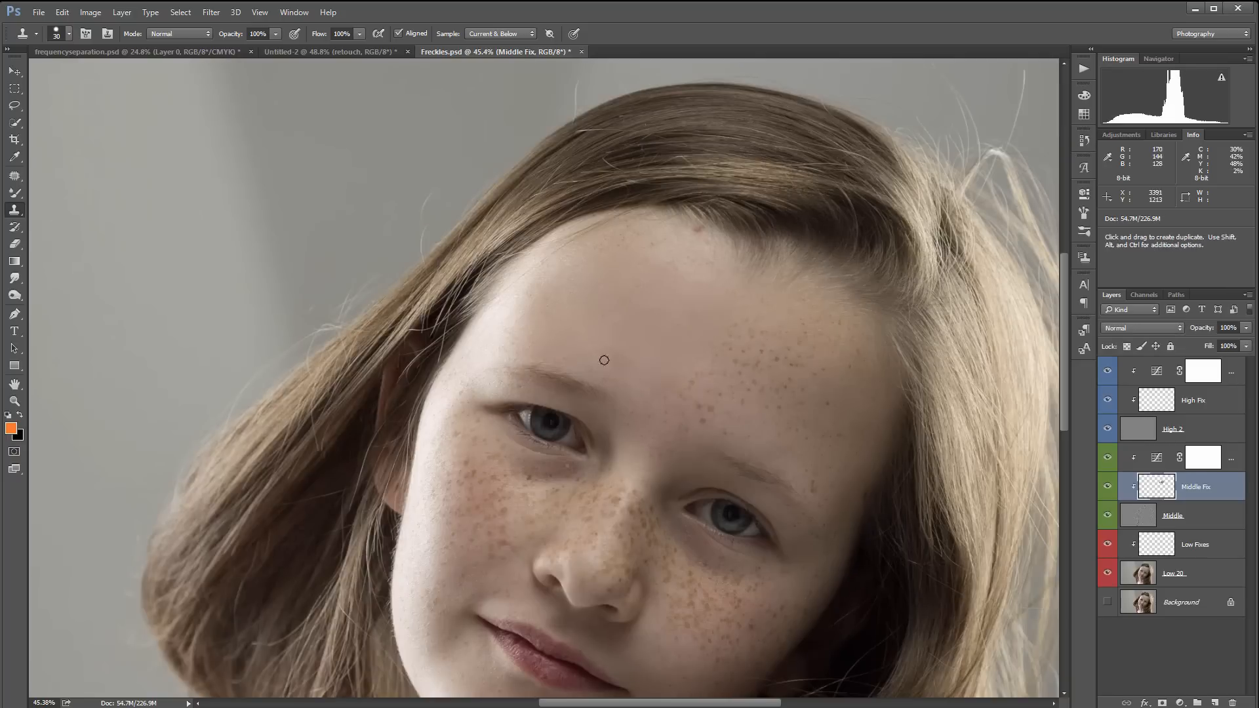
scroll(615, 362, "up", 2, "alt")
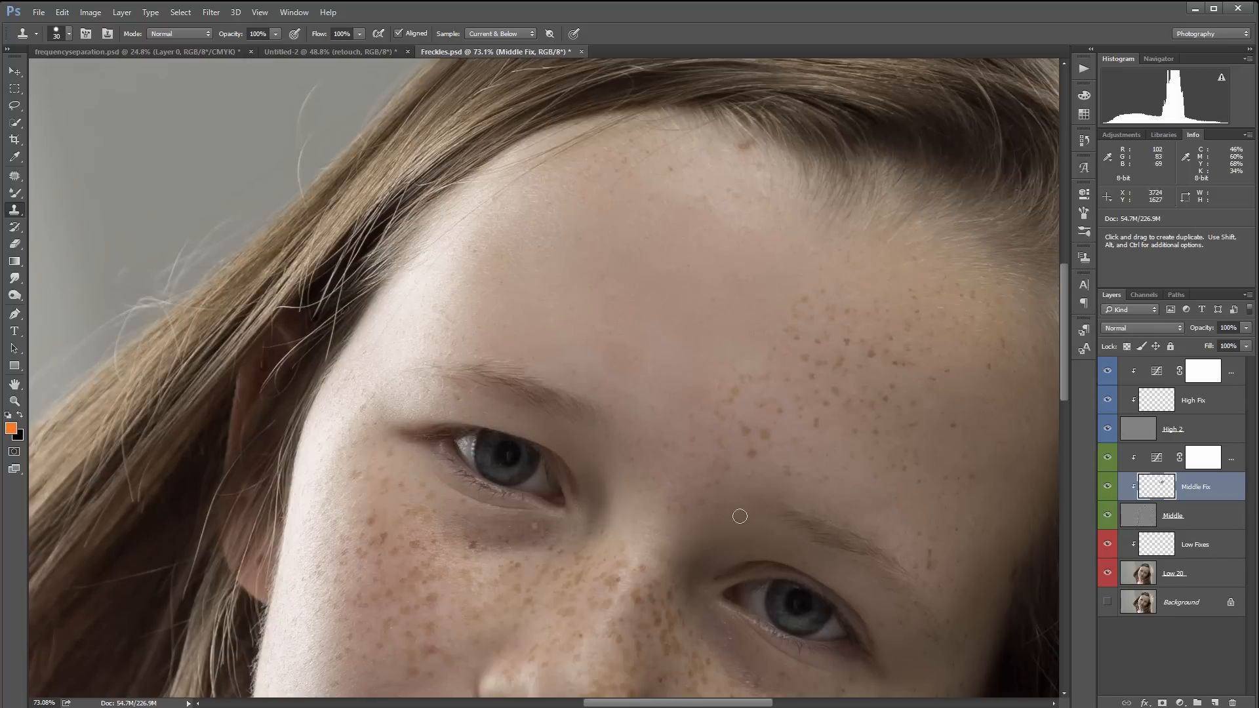
scroll(740, 516, "down", 3)
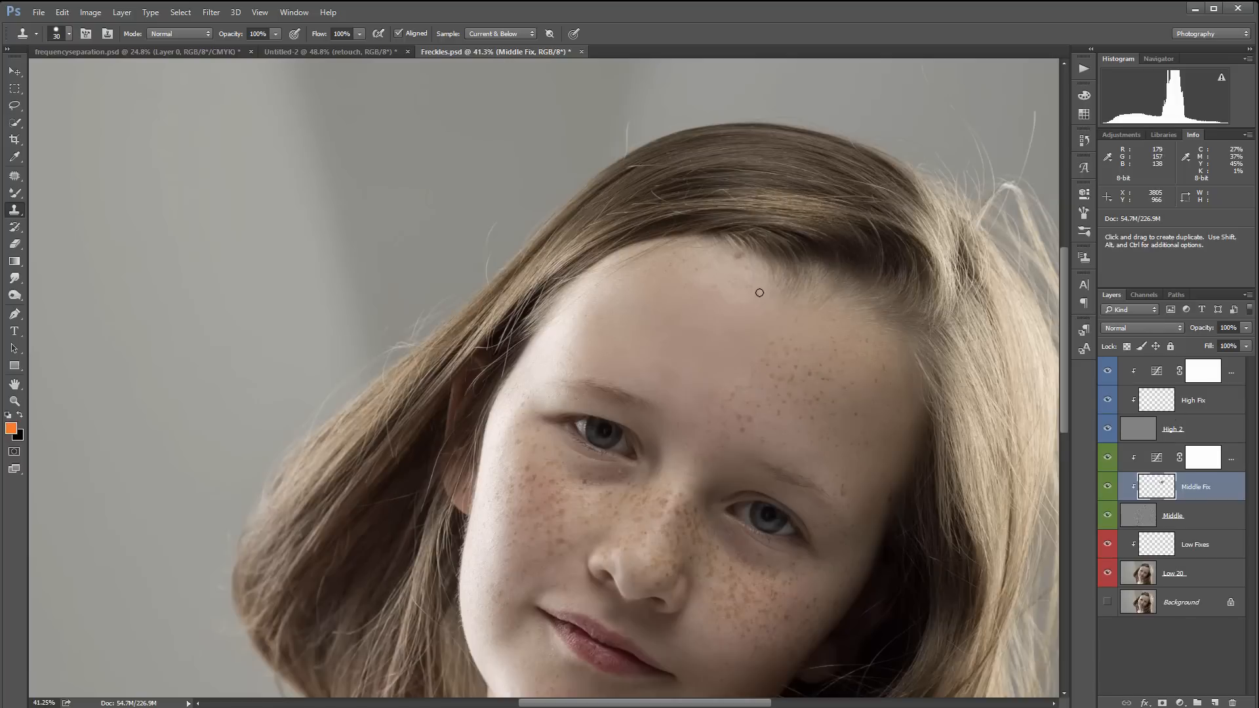
scroll(755, 305, "down", 2)
scroll(754, 322, "down", 2)
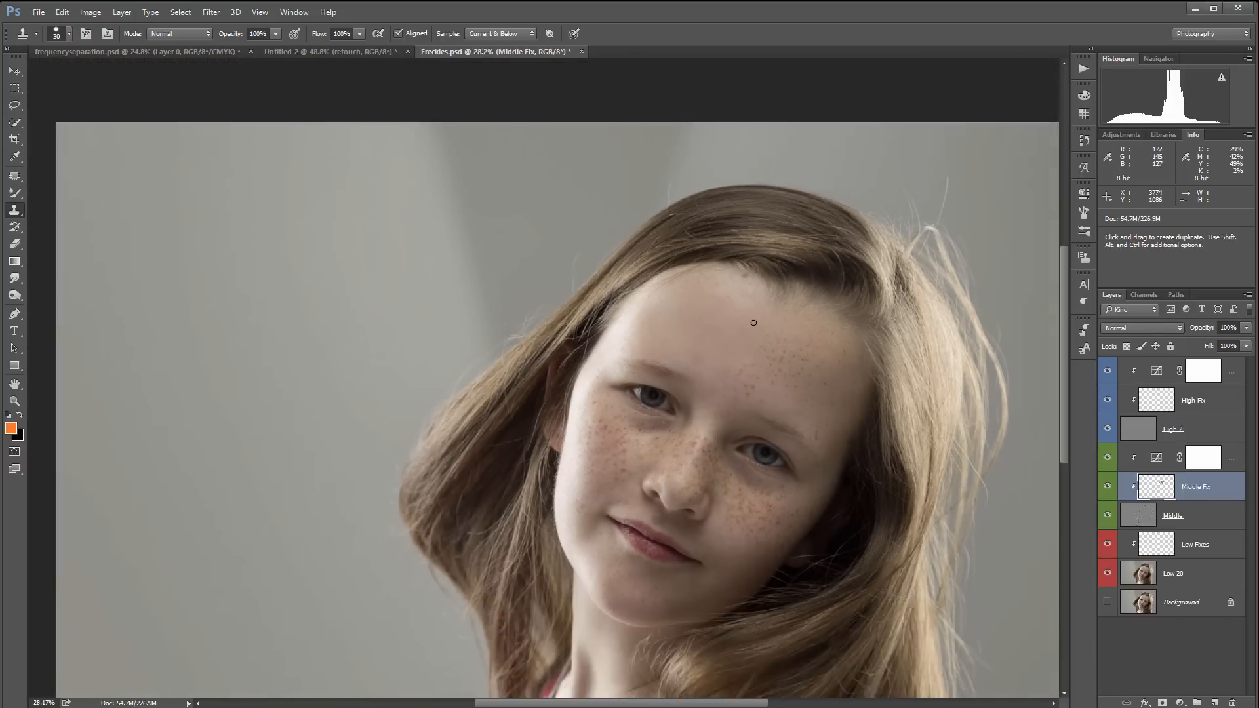
scroll(667, 367, "down", 1)
scroll(667, 368, "up", 1)
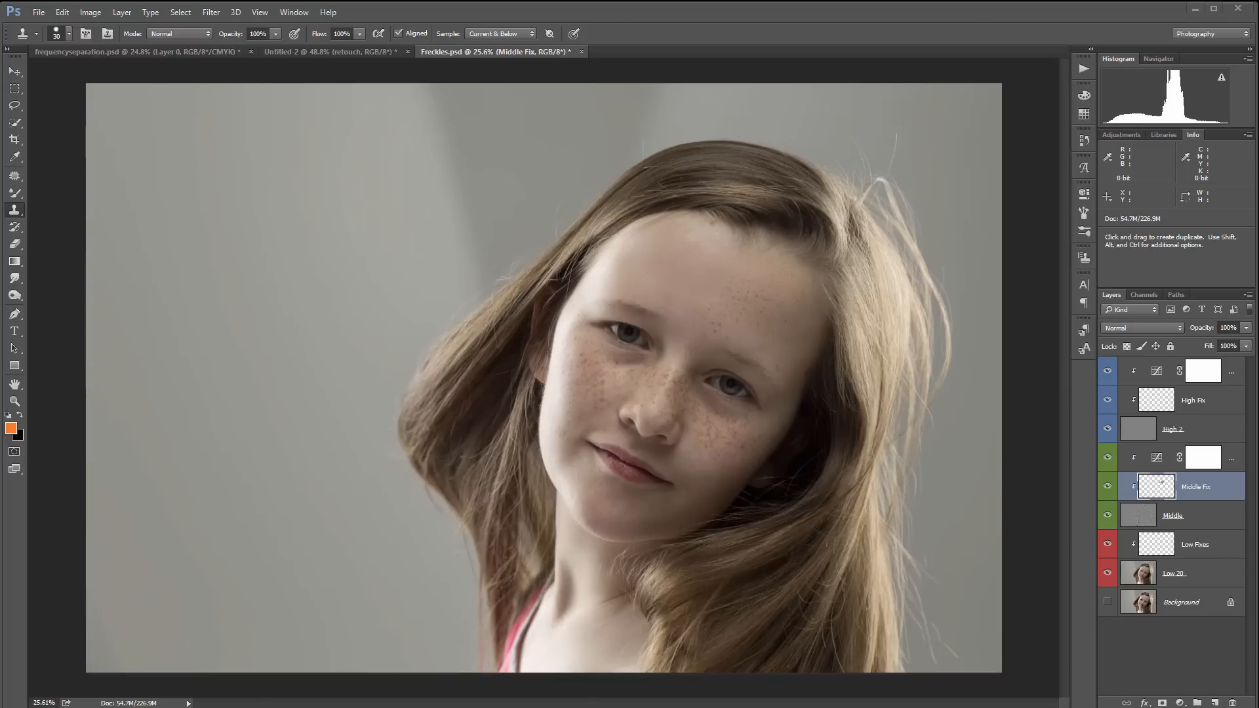
Switch to the browser with the Wikipedia article on Joseph Fourier and highlight his life dates in the introduction.
left_click_drag(0, 113, 935, 62)
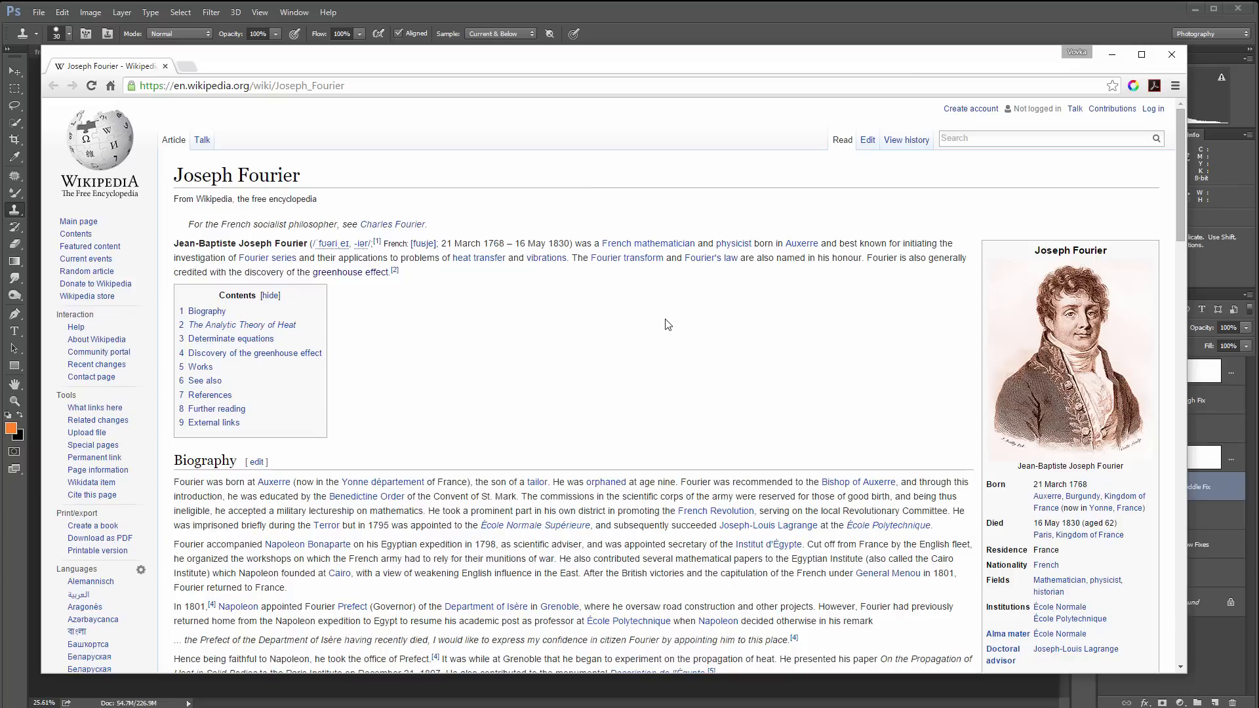
scroll(667, 325, "down", 1)
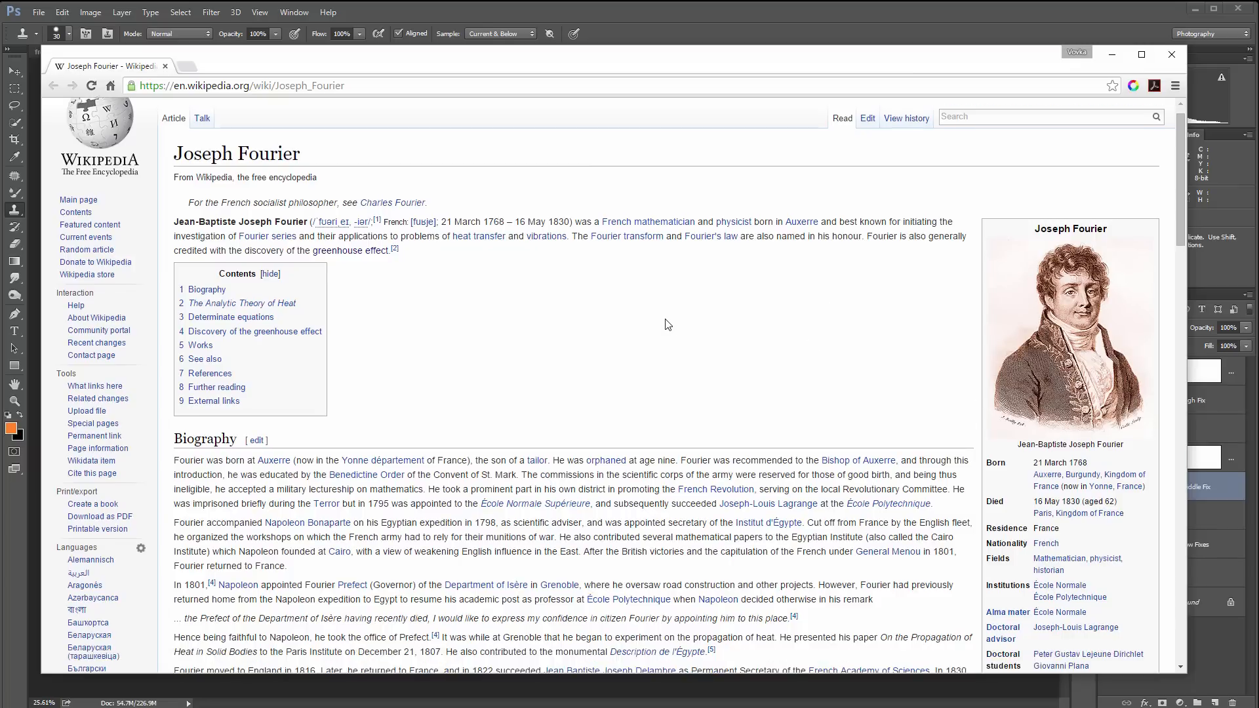
scroll(667, 325, "up", 1)
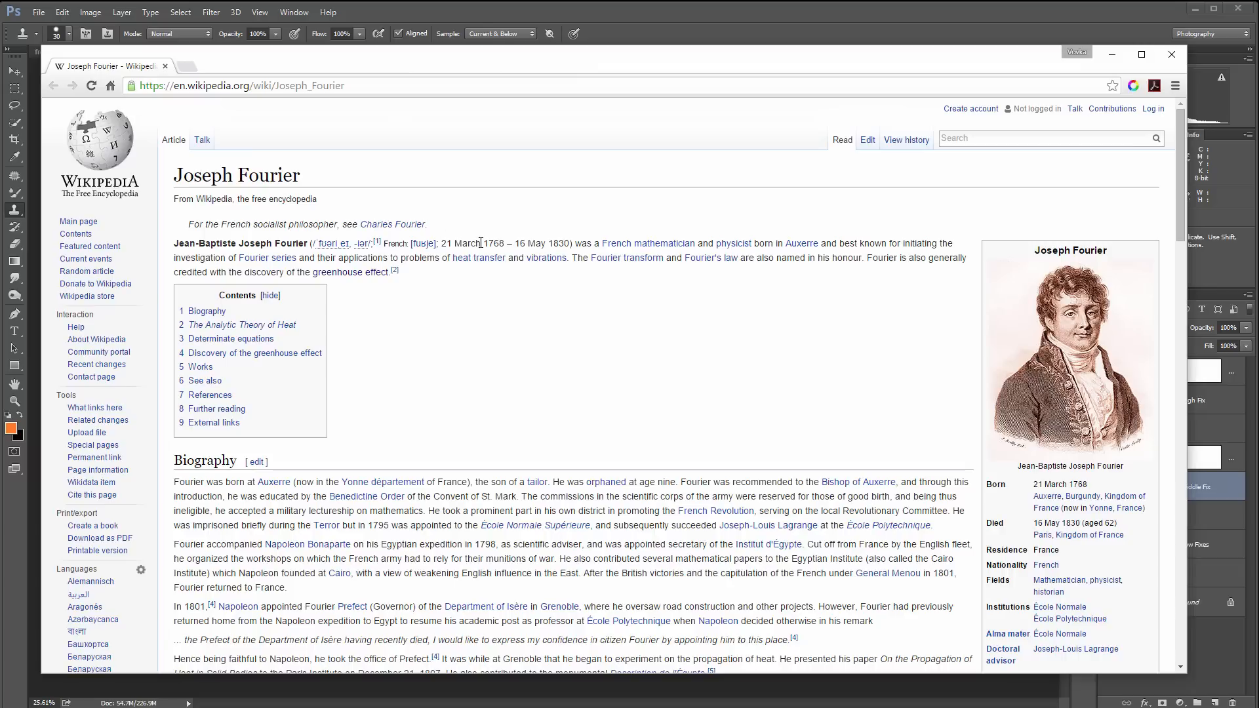
left_click_drag(481, 242, 570, 244)
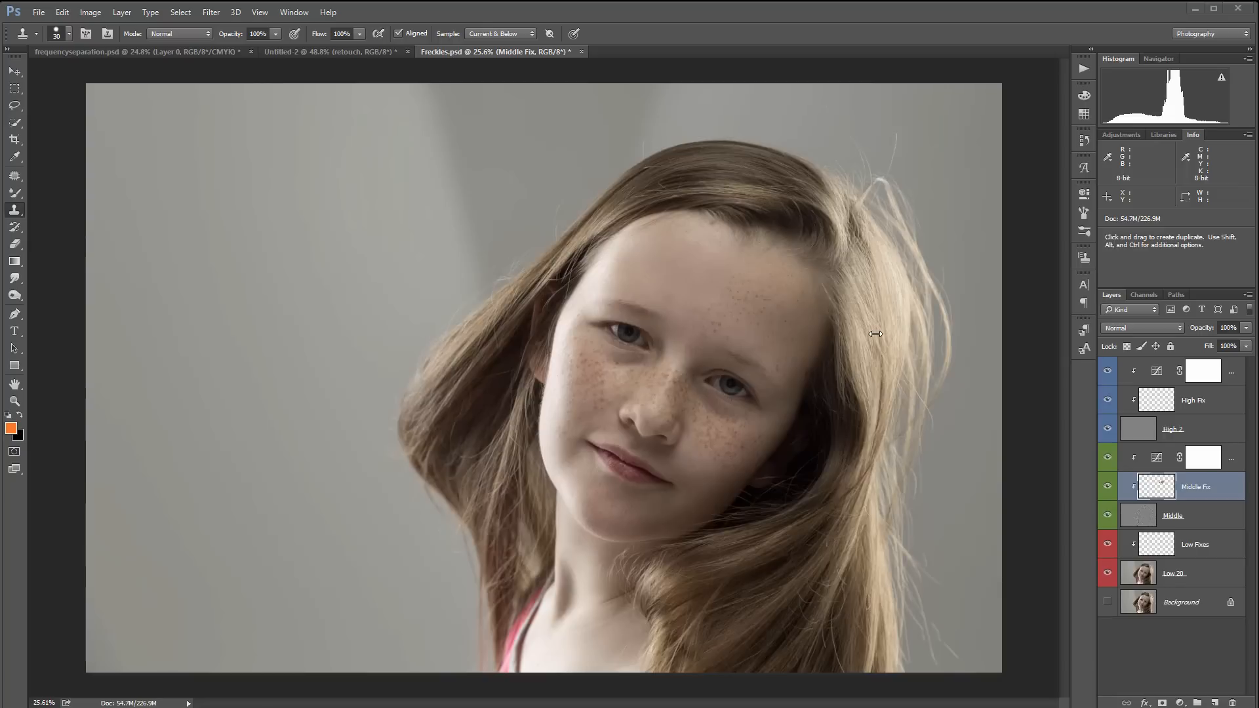
Return to Freckles.psd in Photoshop and isolate the Background layer to compare the full portrait with its original.
left_click(1107, 602, "alt")
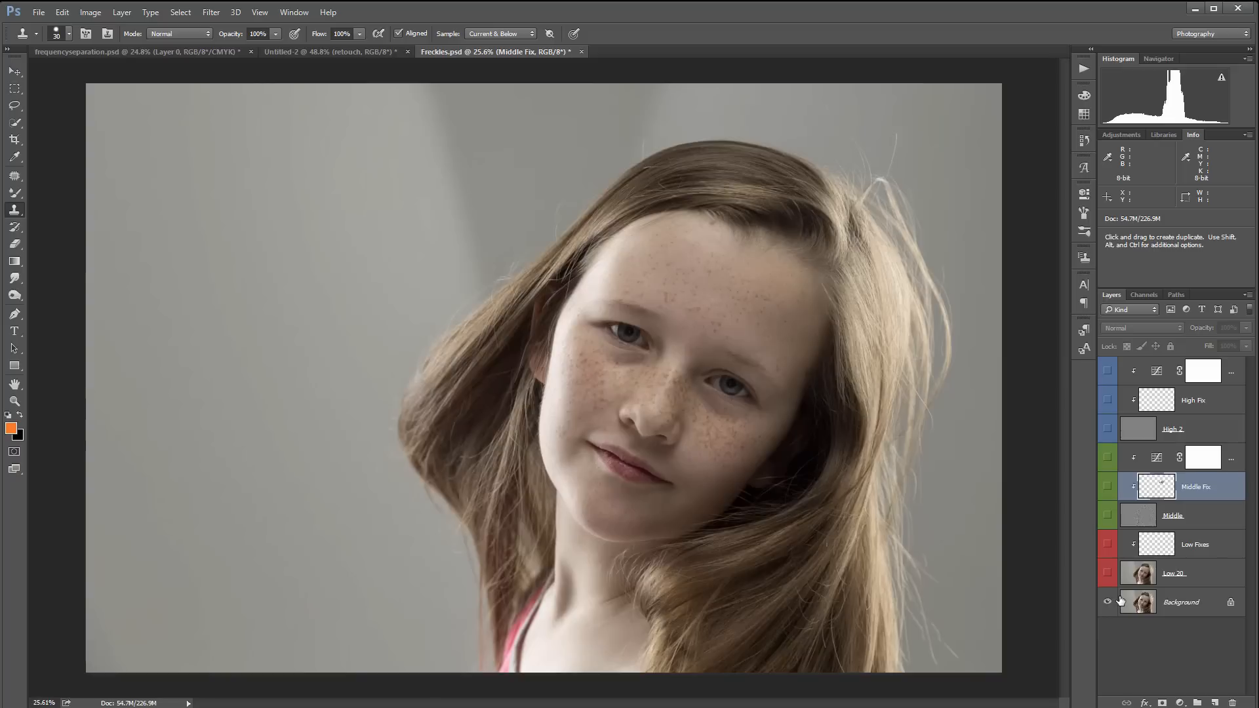